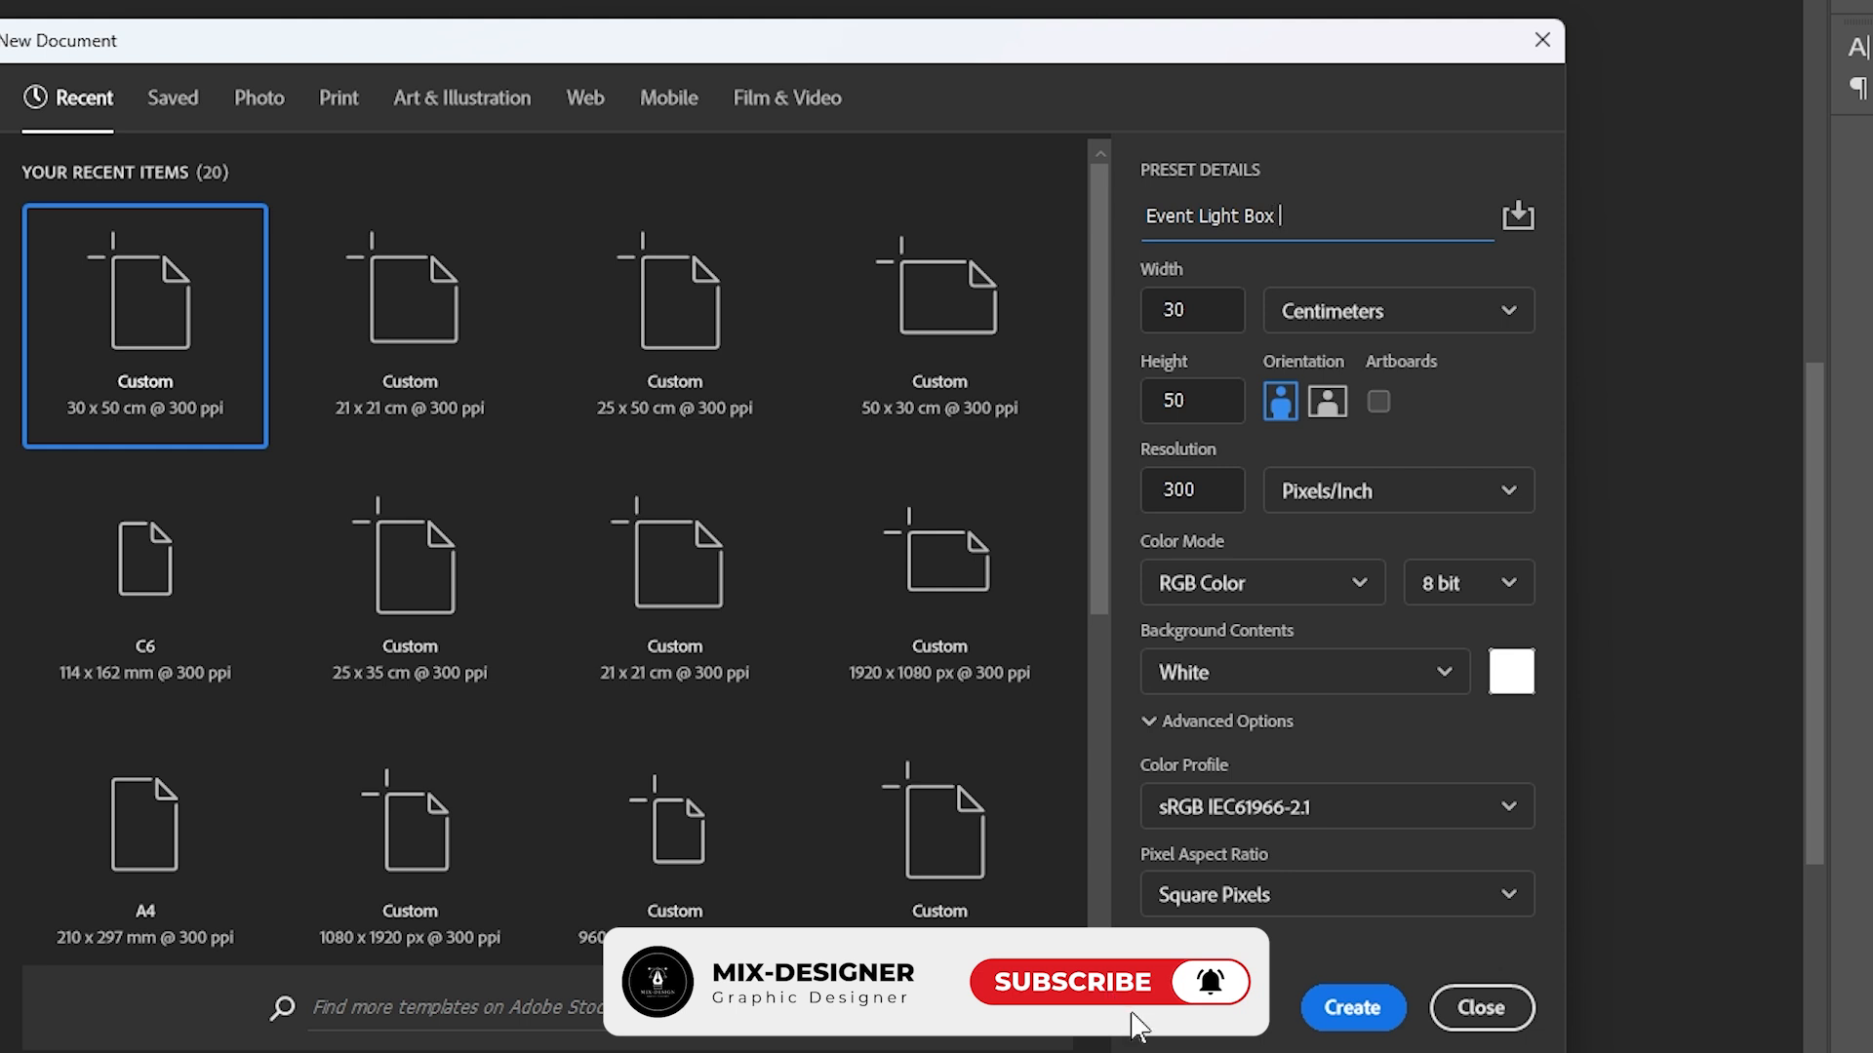
Create the document "Event Light Box" at 30 x 50 centimeters, 300 pixels/inch, RGB Color with a white background
click(1459, 319)
click(1414, 308)
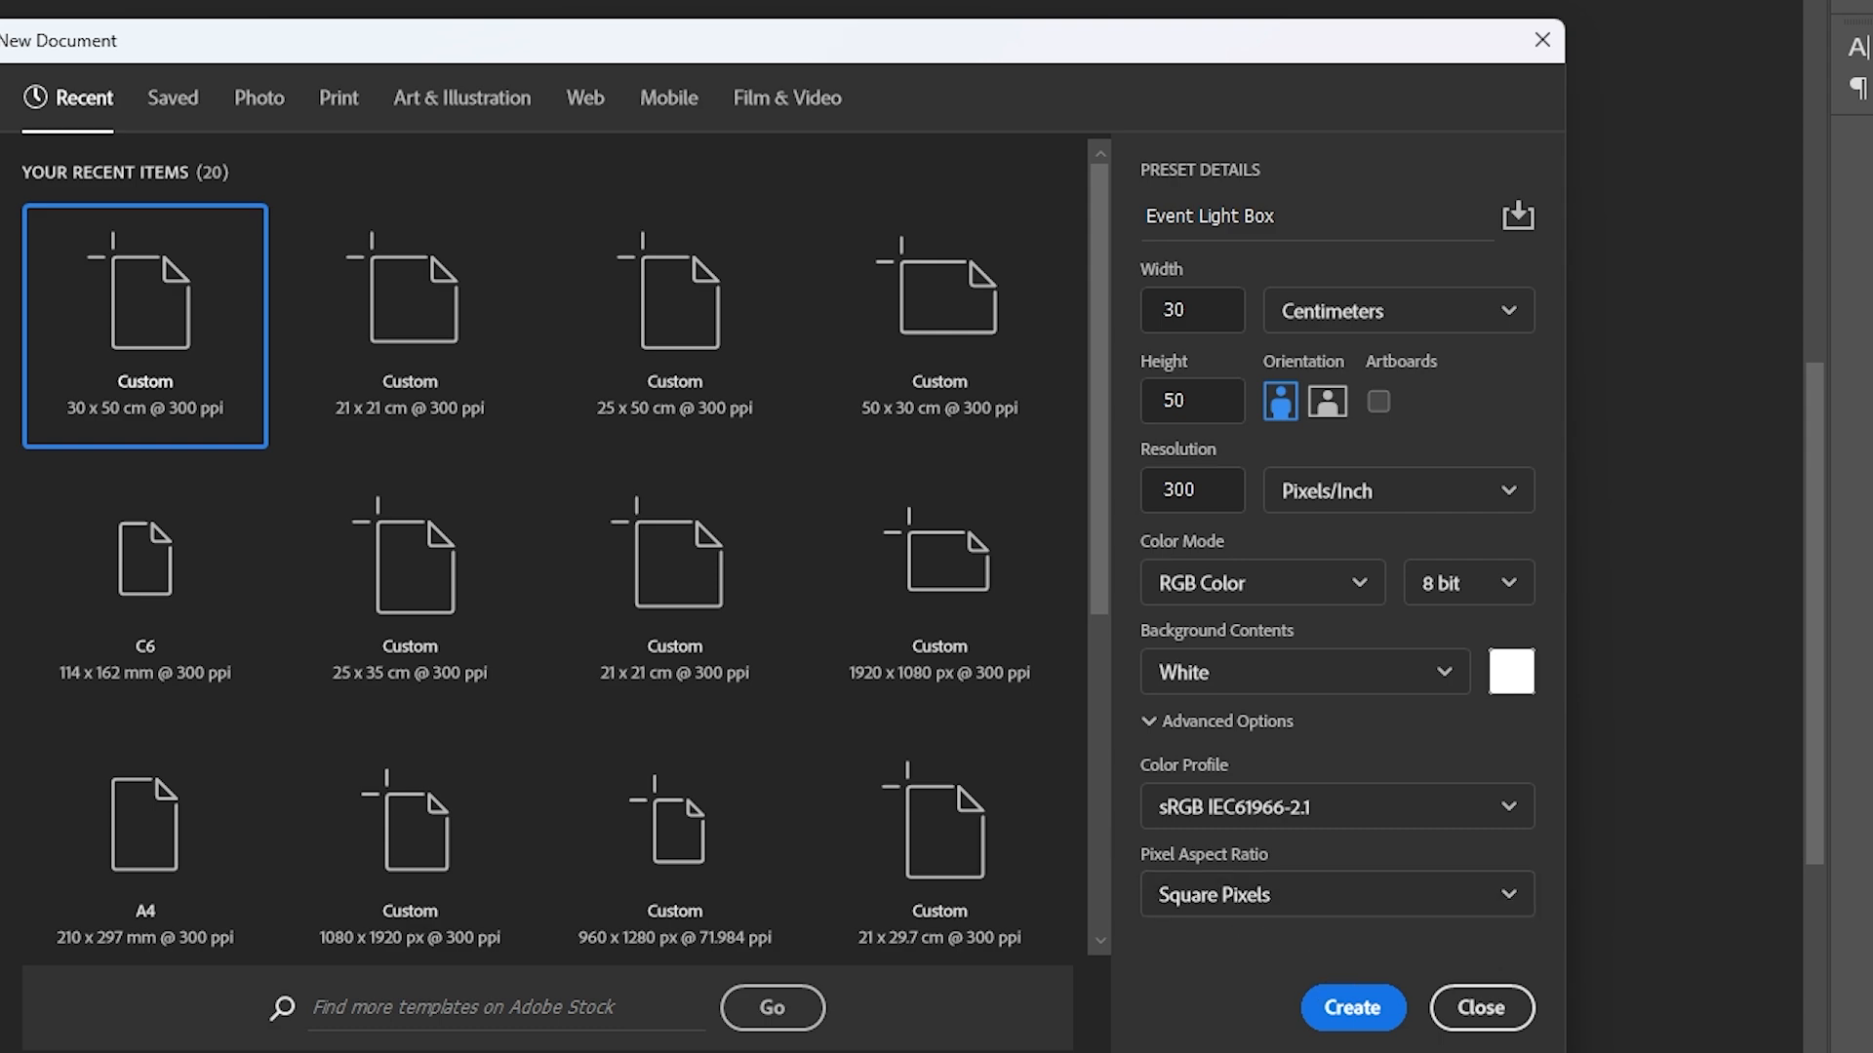
click(1354, 1014)
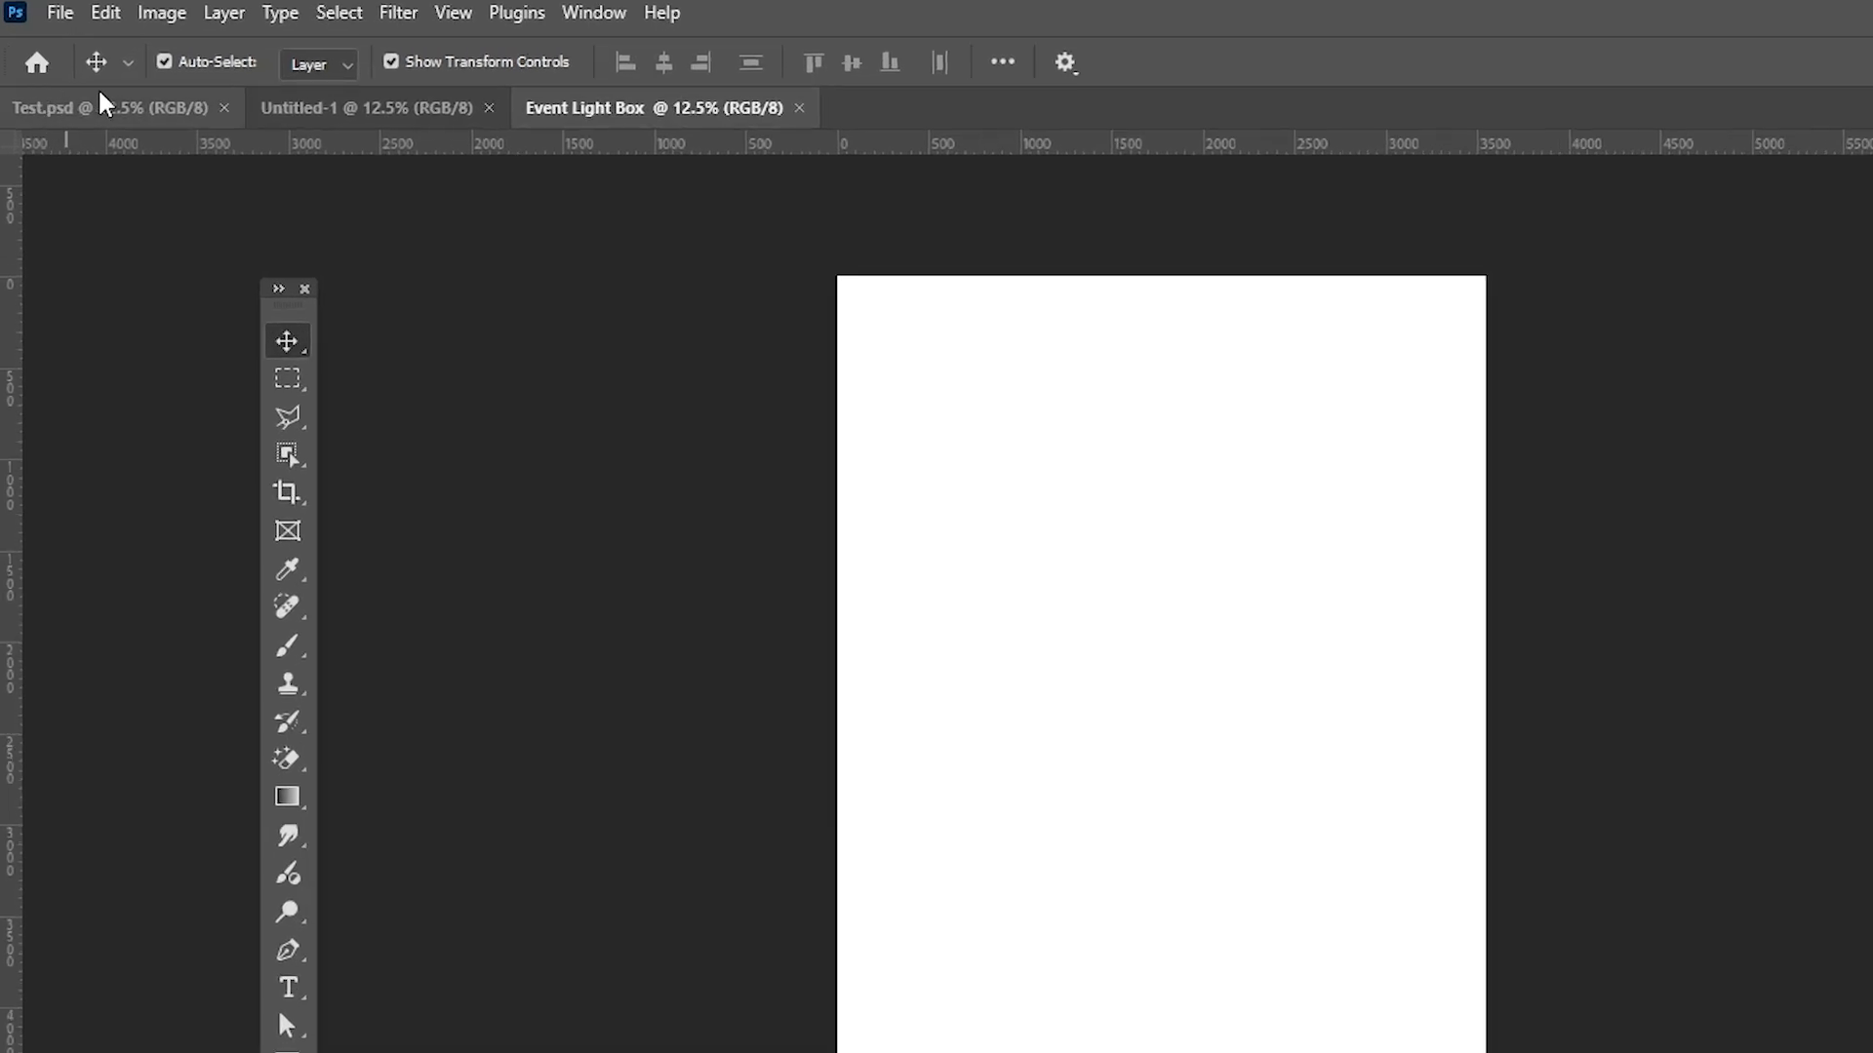
Save the document as the Photoshop file Event Light Box.psd in the Food and Drink folder
click(61, 13)
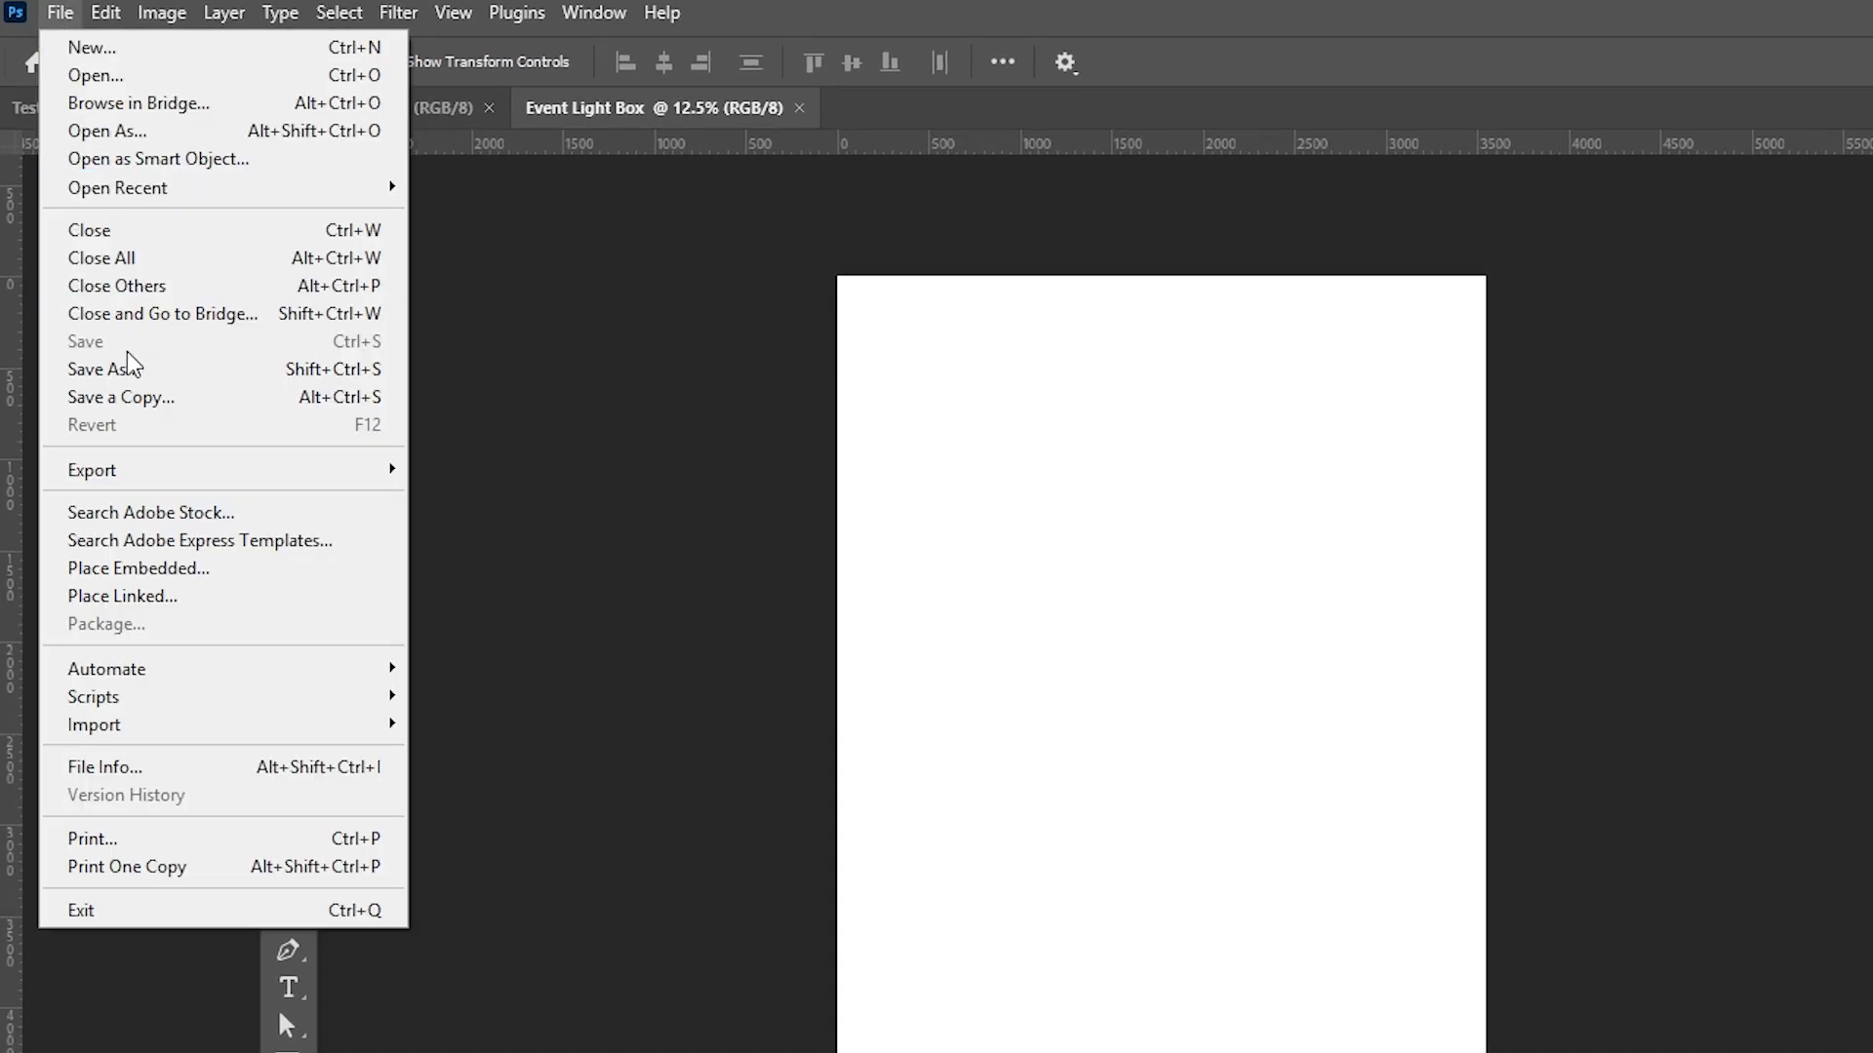
click(185, 372)
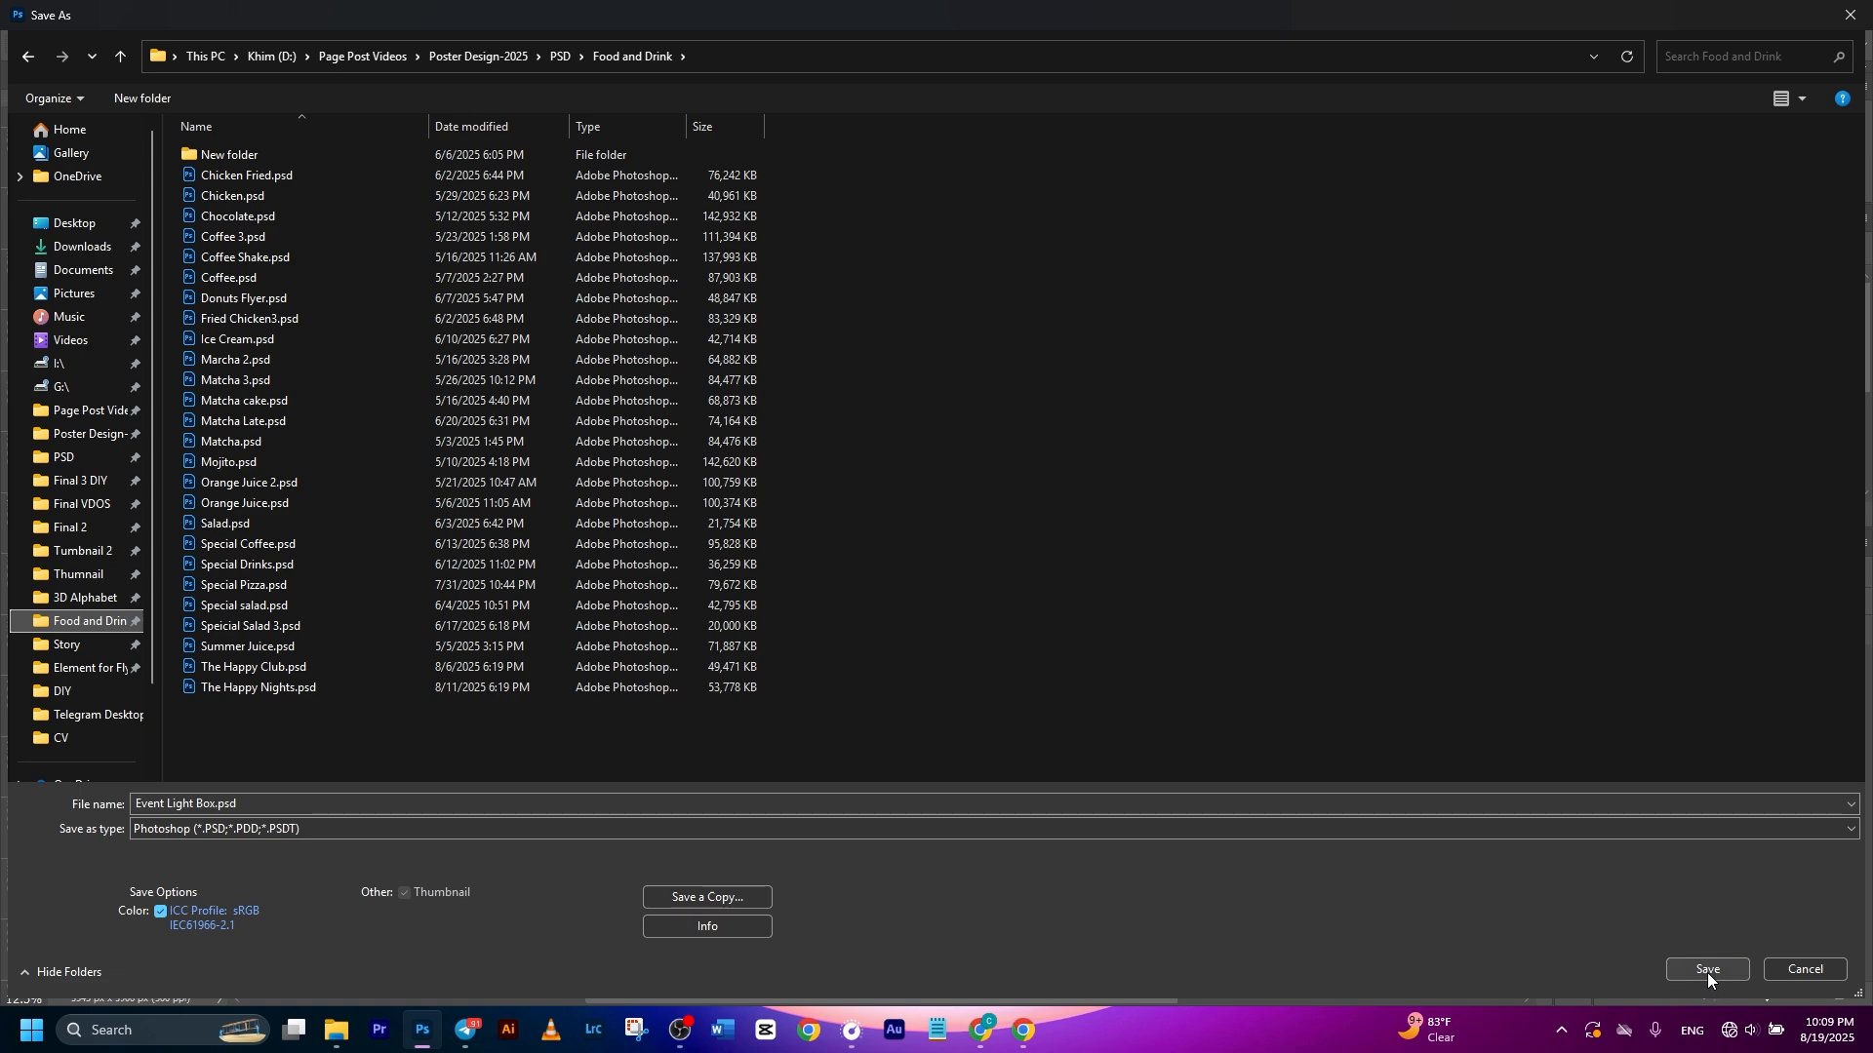
click(1706, 971)
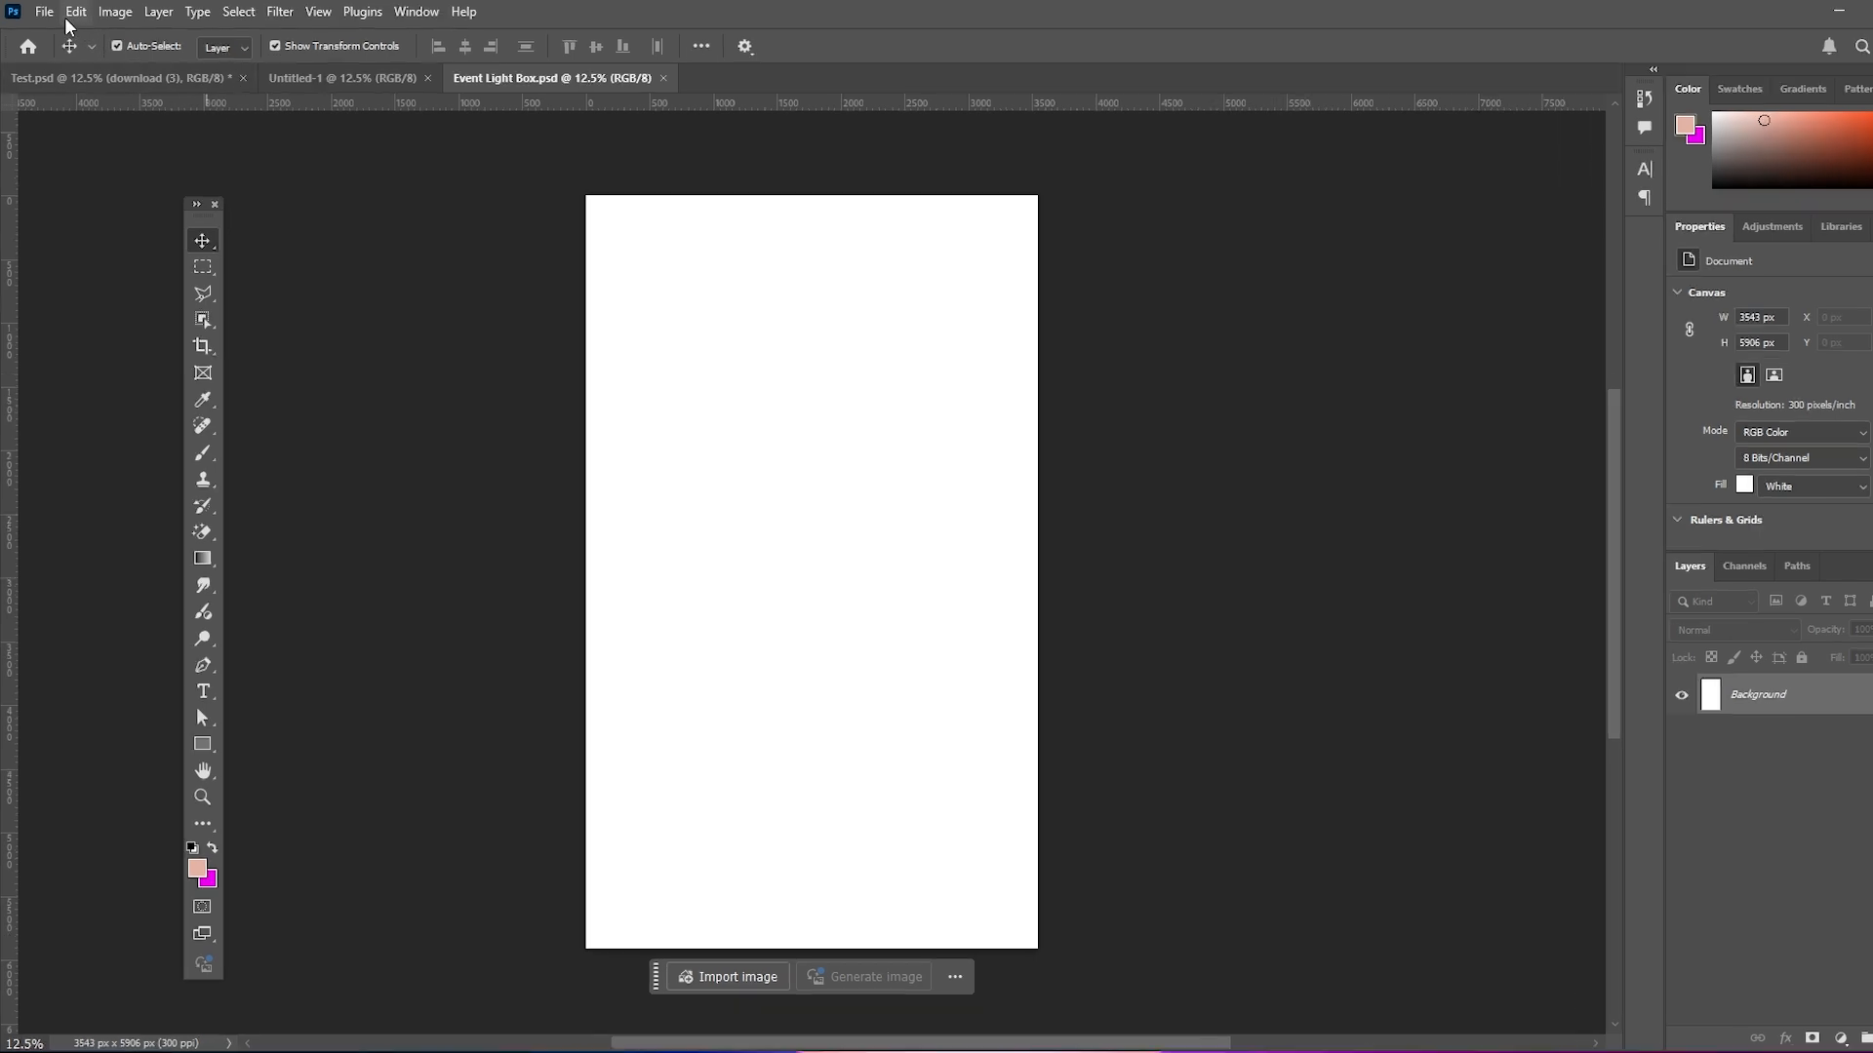
Place download (3).jpg as an embedded image and enlarge it to cover the whole canvas
click(44, 12)
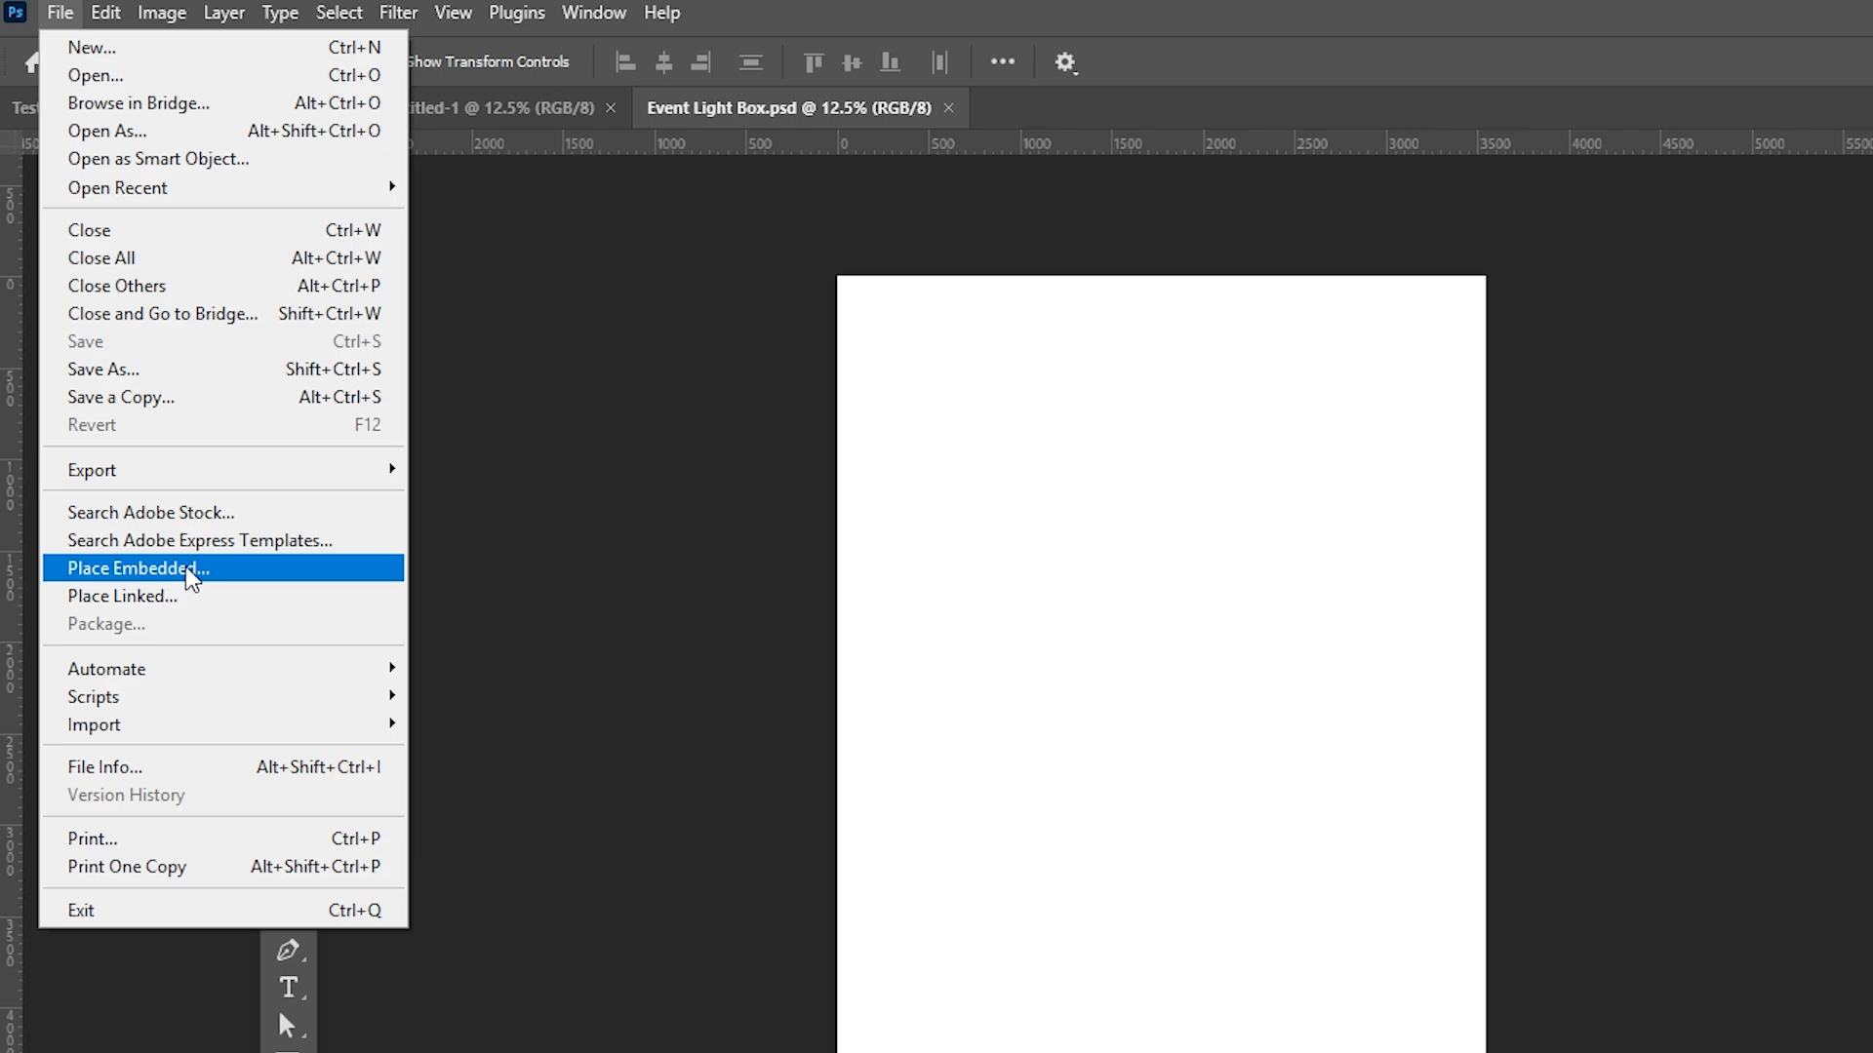
click(192, 572)
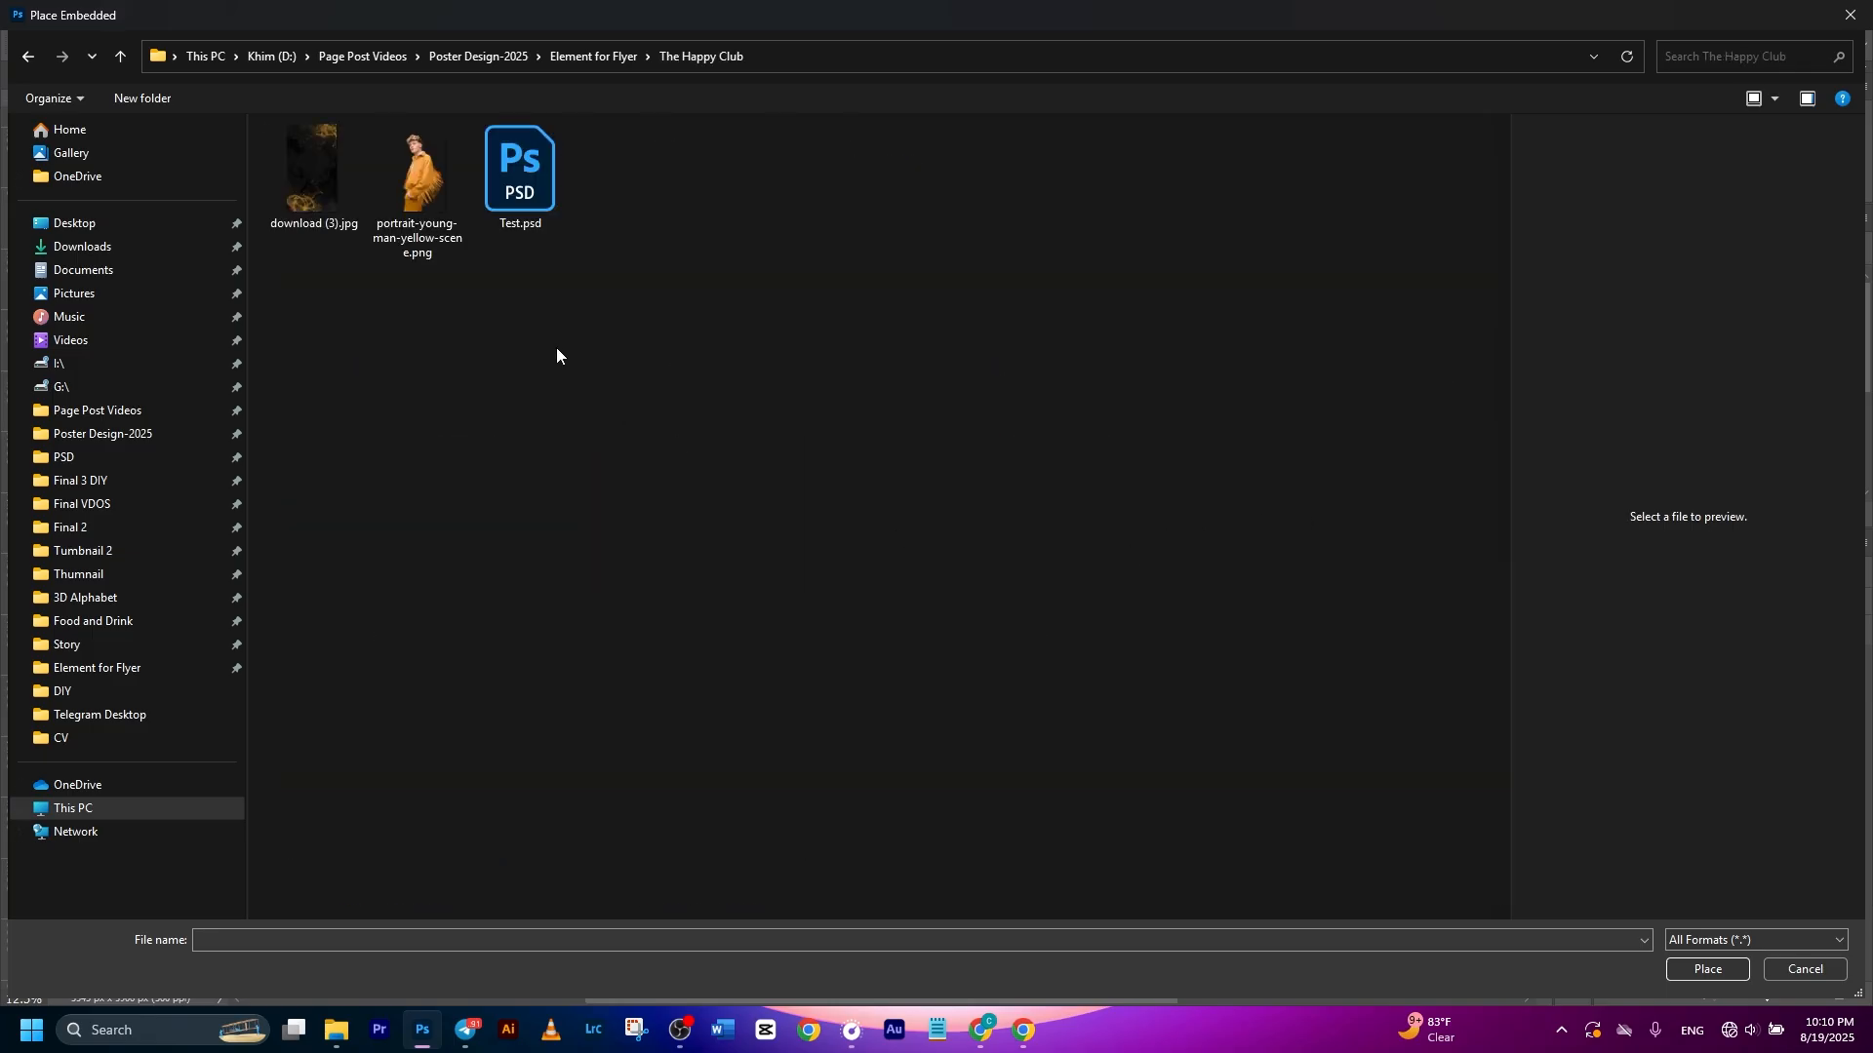
double_click(331, 197)
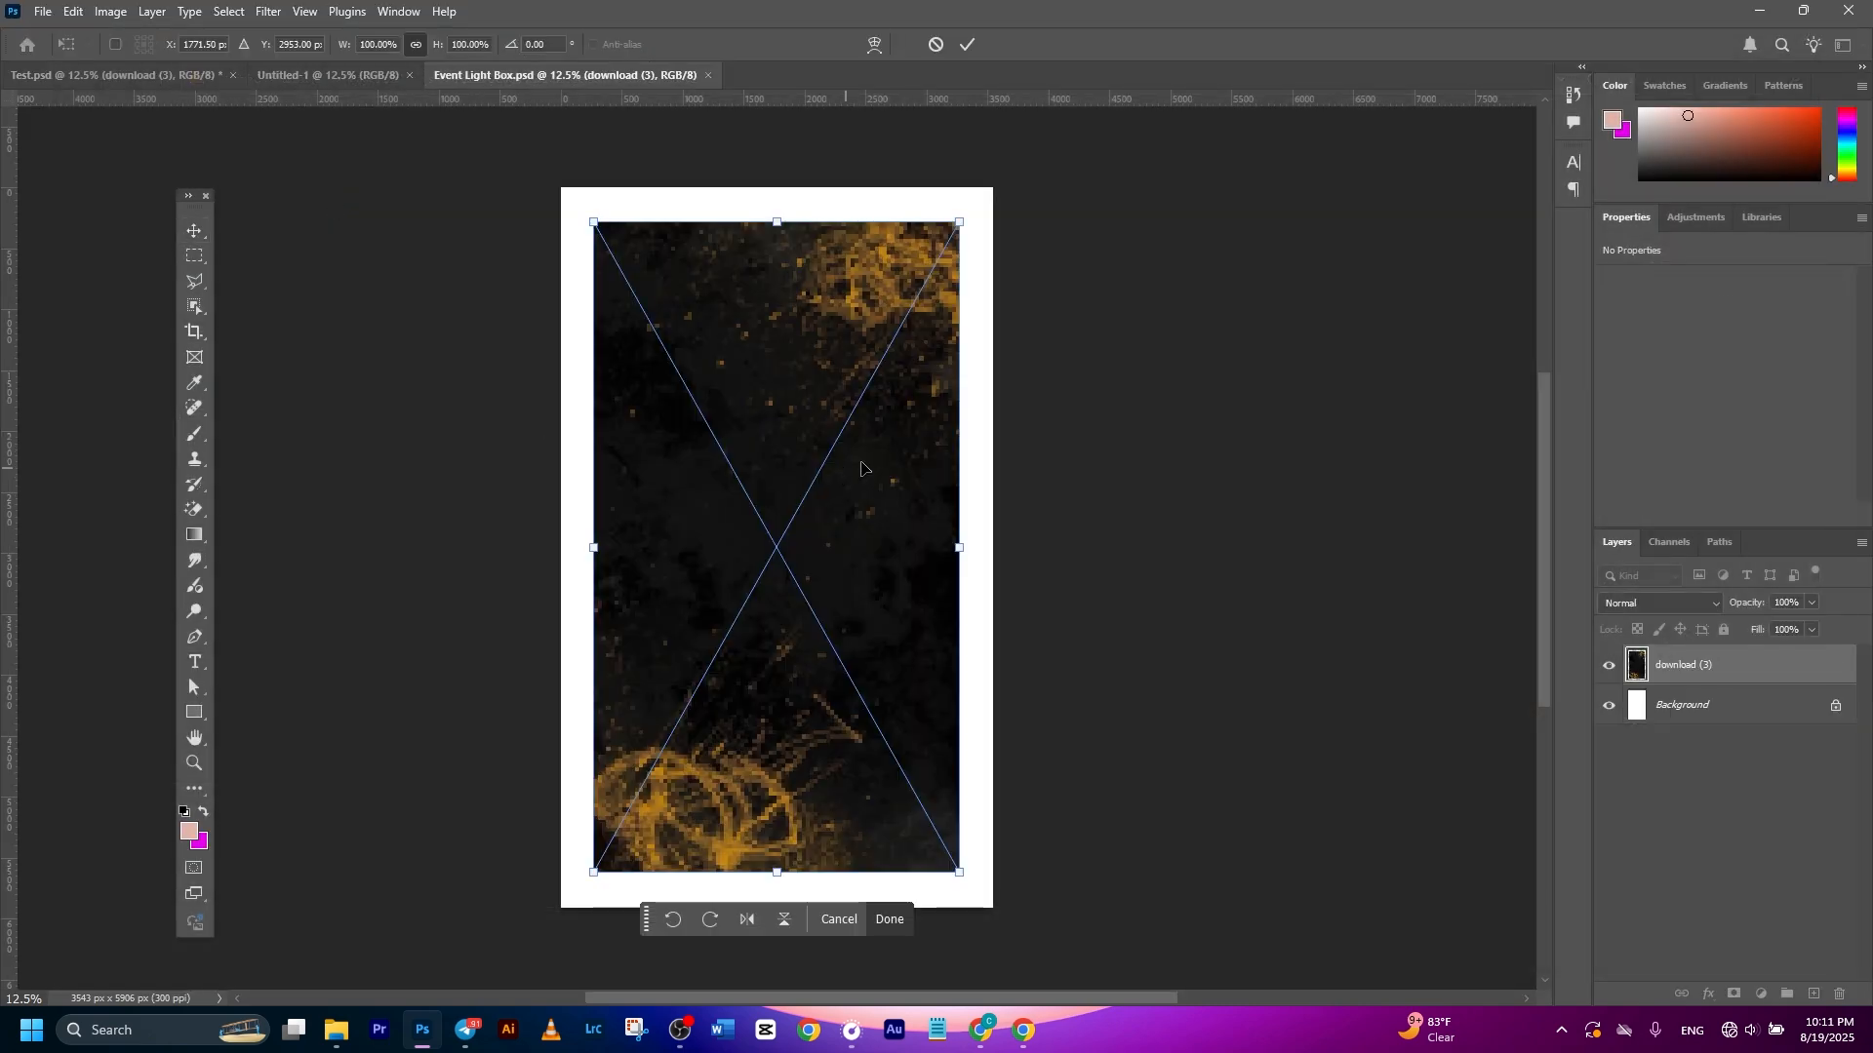
drag(939, 247, 1128, 138)
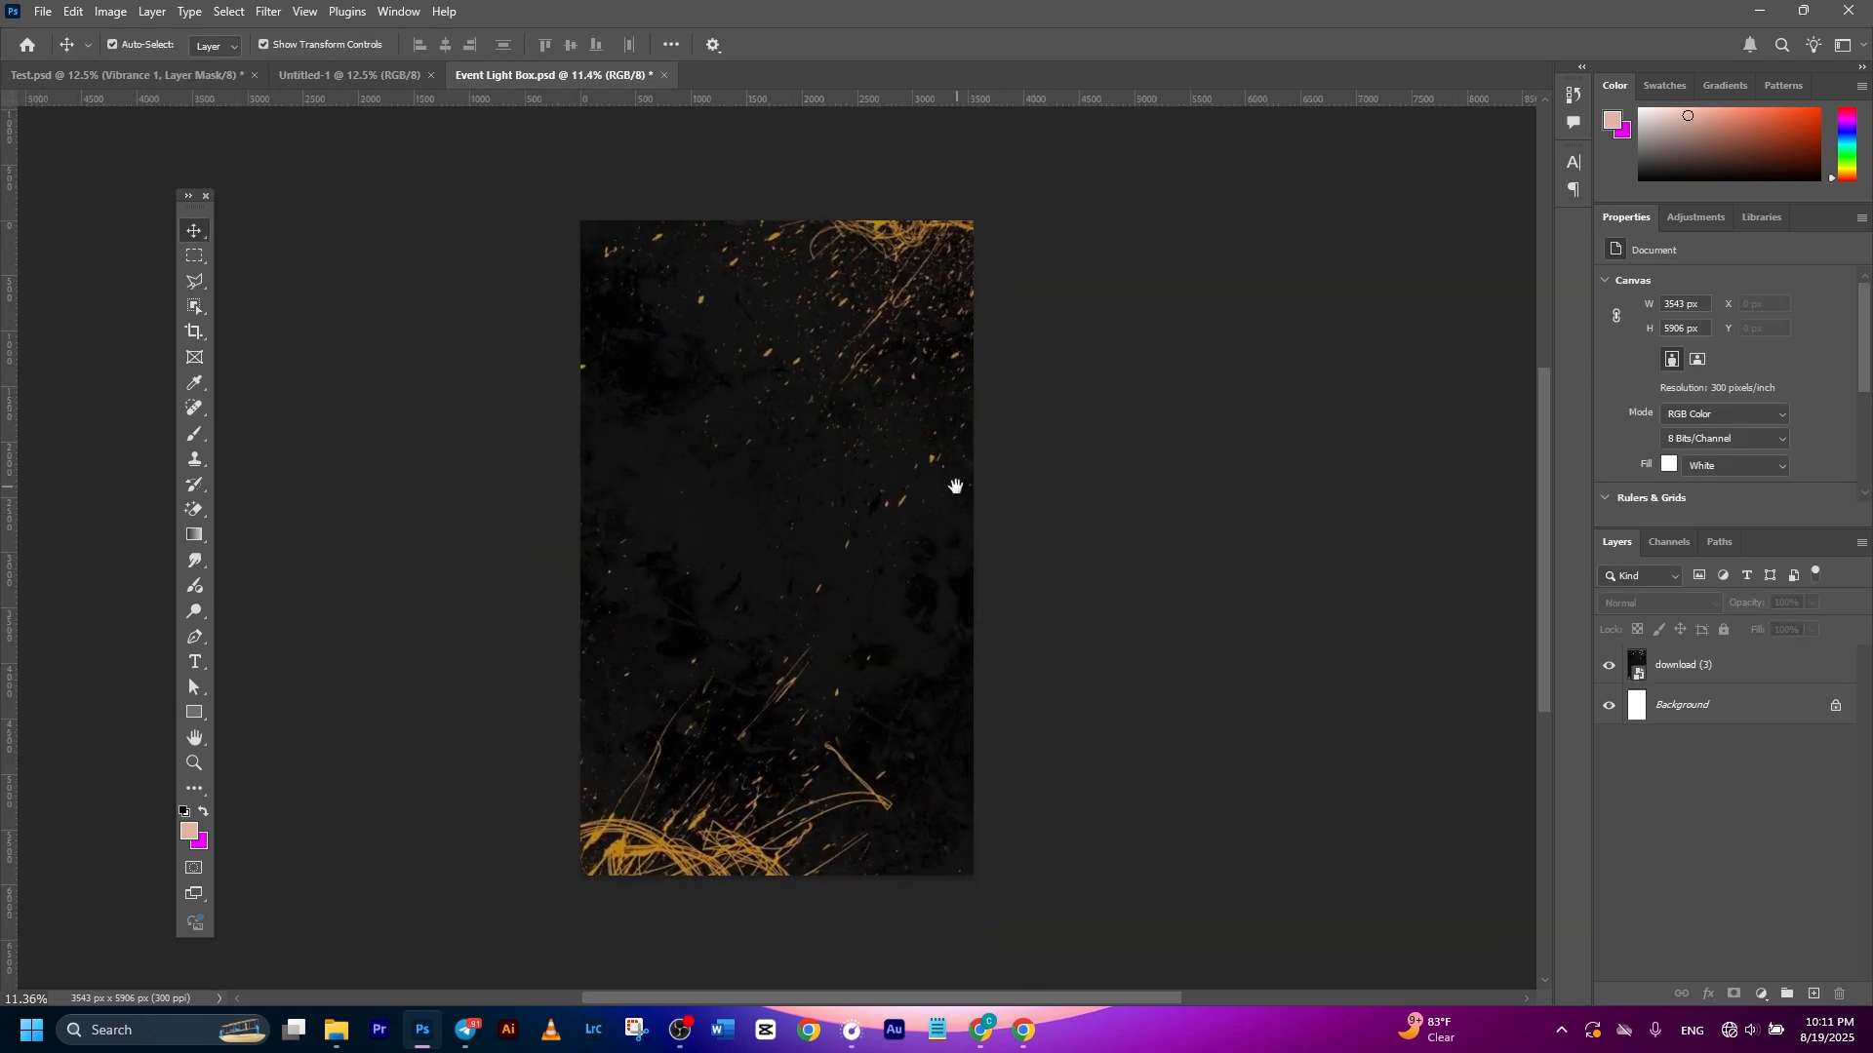
click(965, 520)
scroll(966, 521, up, 1)
drag(948, 651, 940, 605)
scroll(951, 621, down, 1)
click(1448, 786)
Add a Vibrance adjustment layer above the placed image with Vibrance +79 and Saturation +100
click(1744, 683)
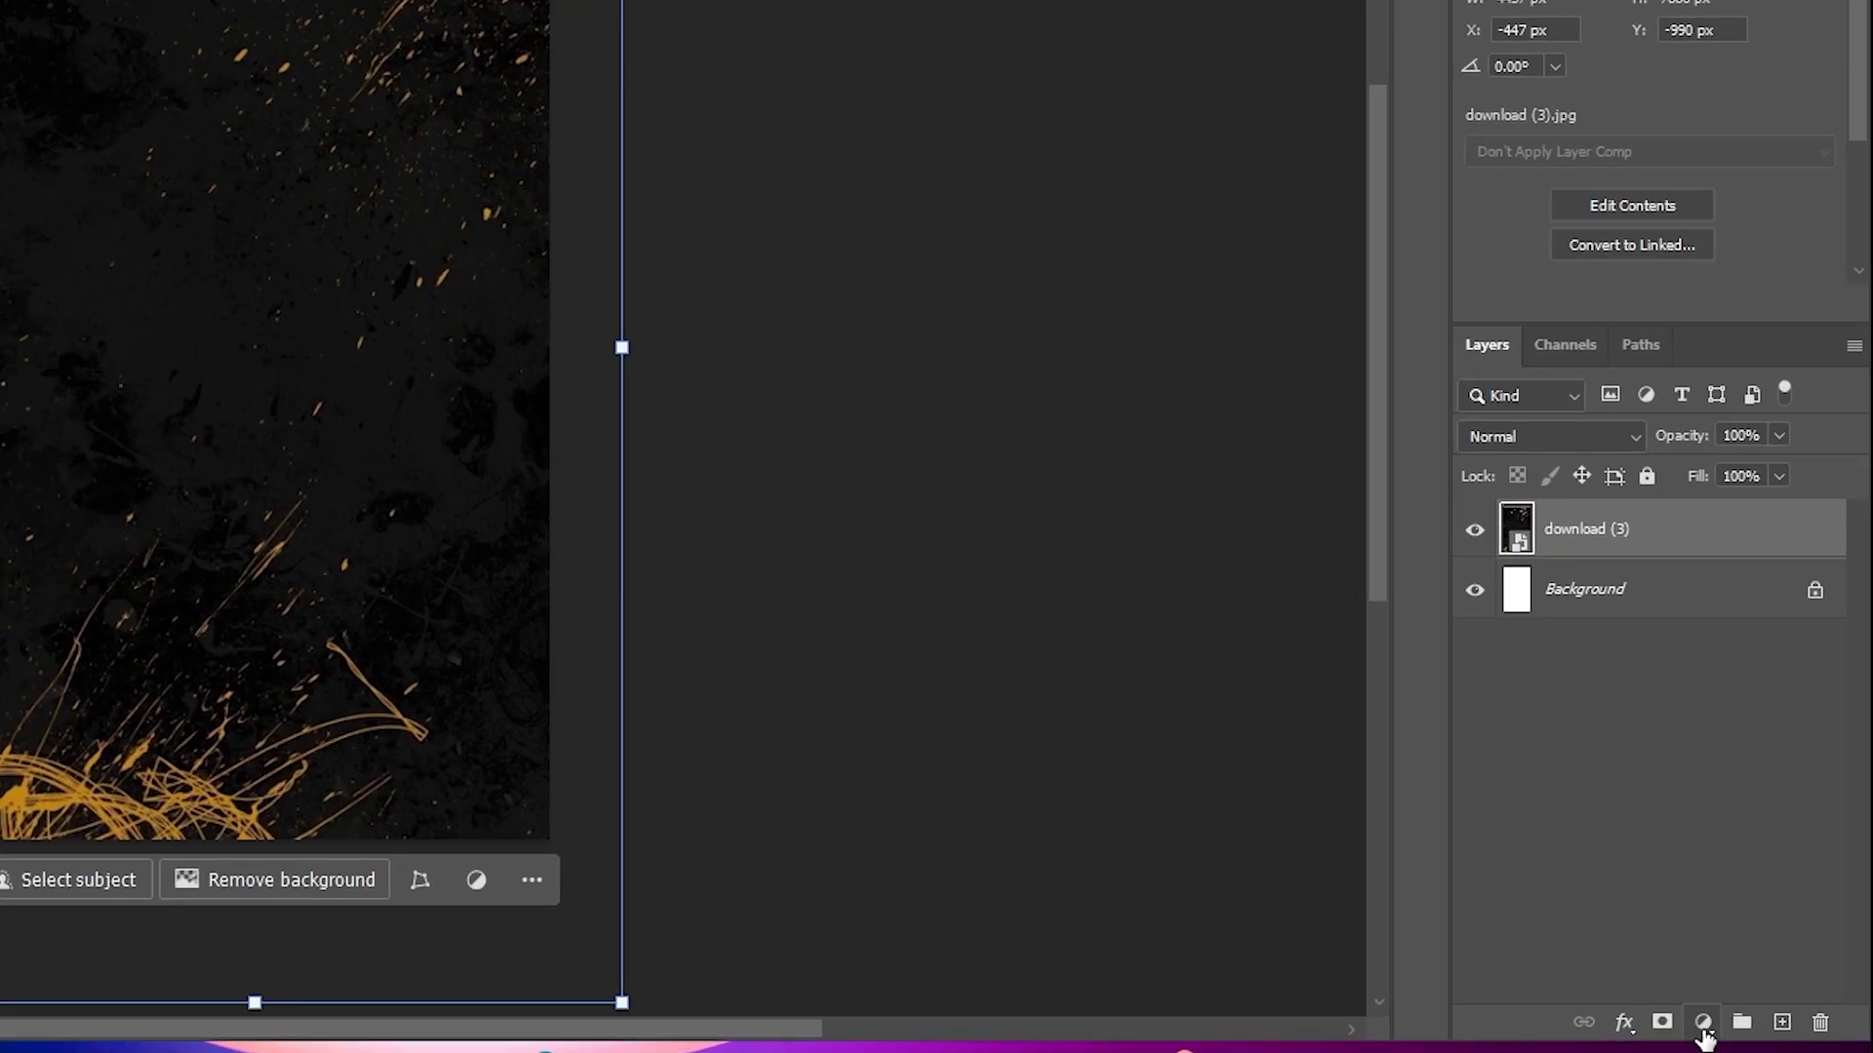
click(1762, 995)
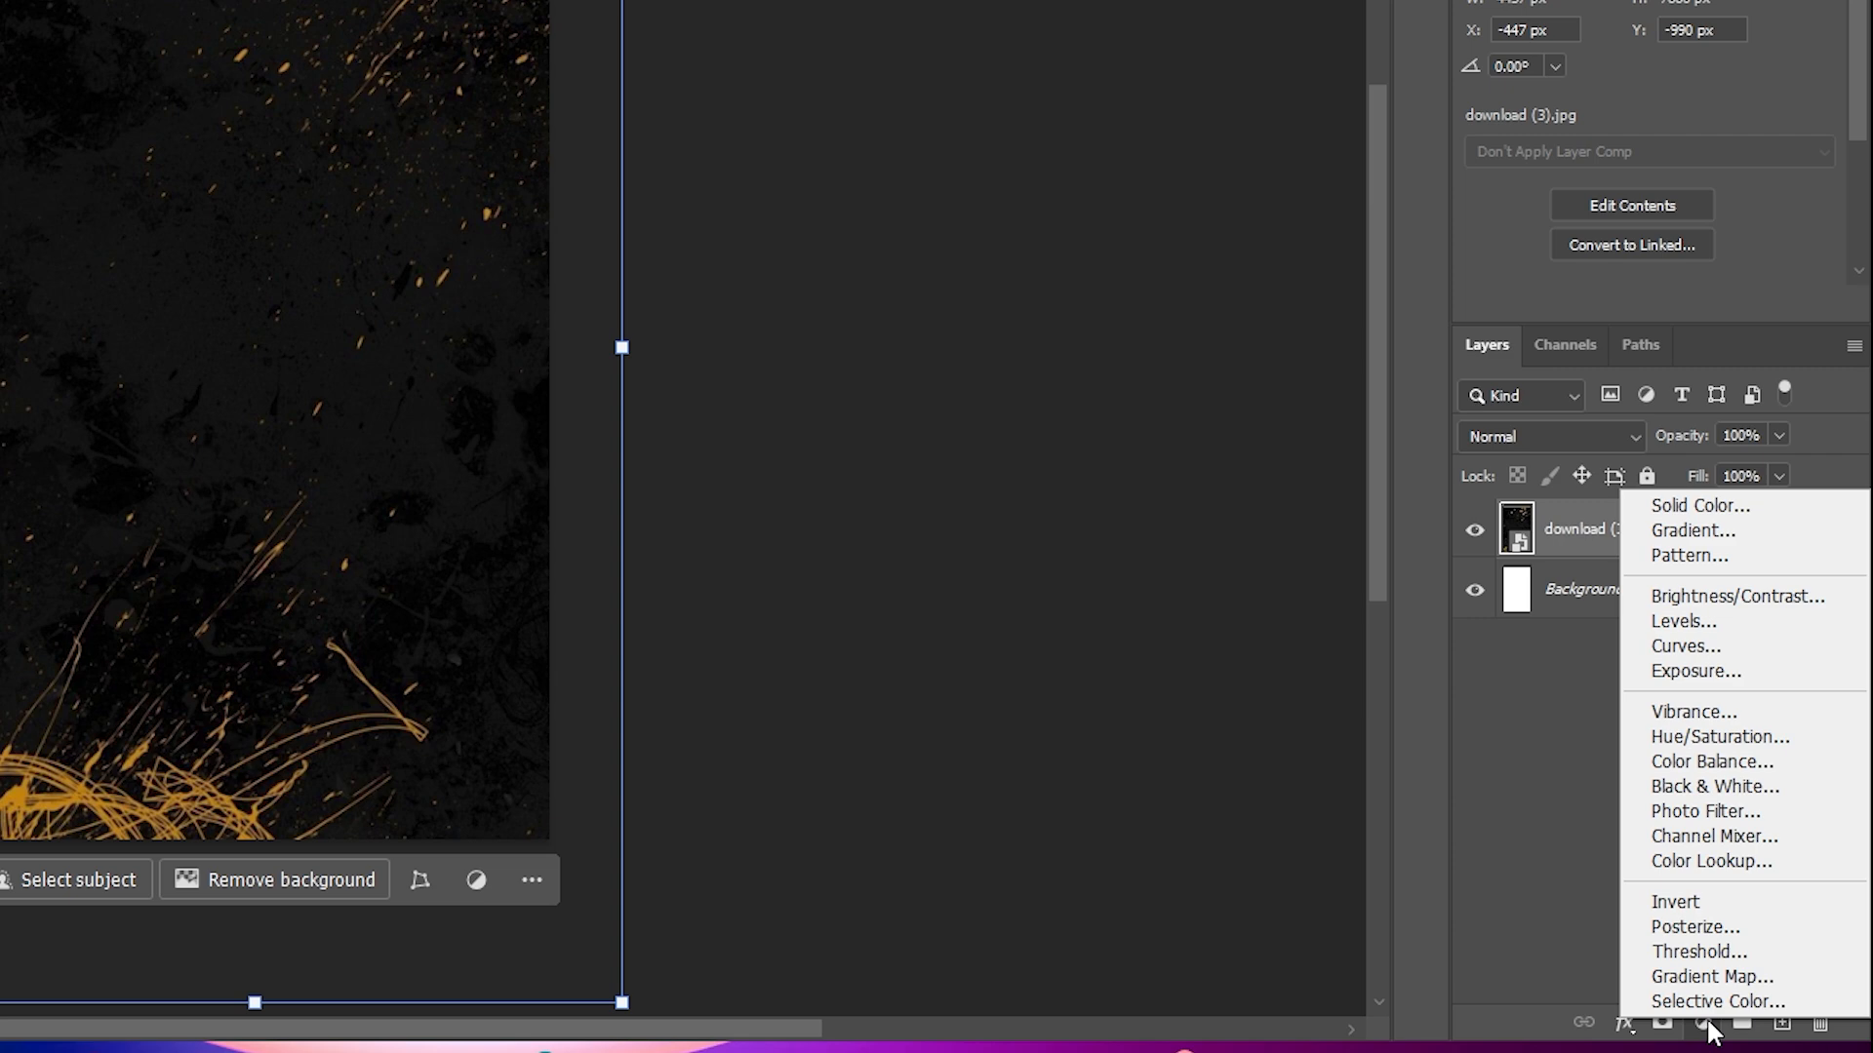
click(1689, 720)
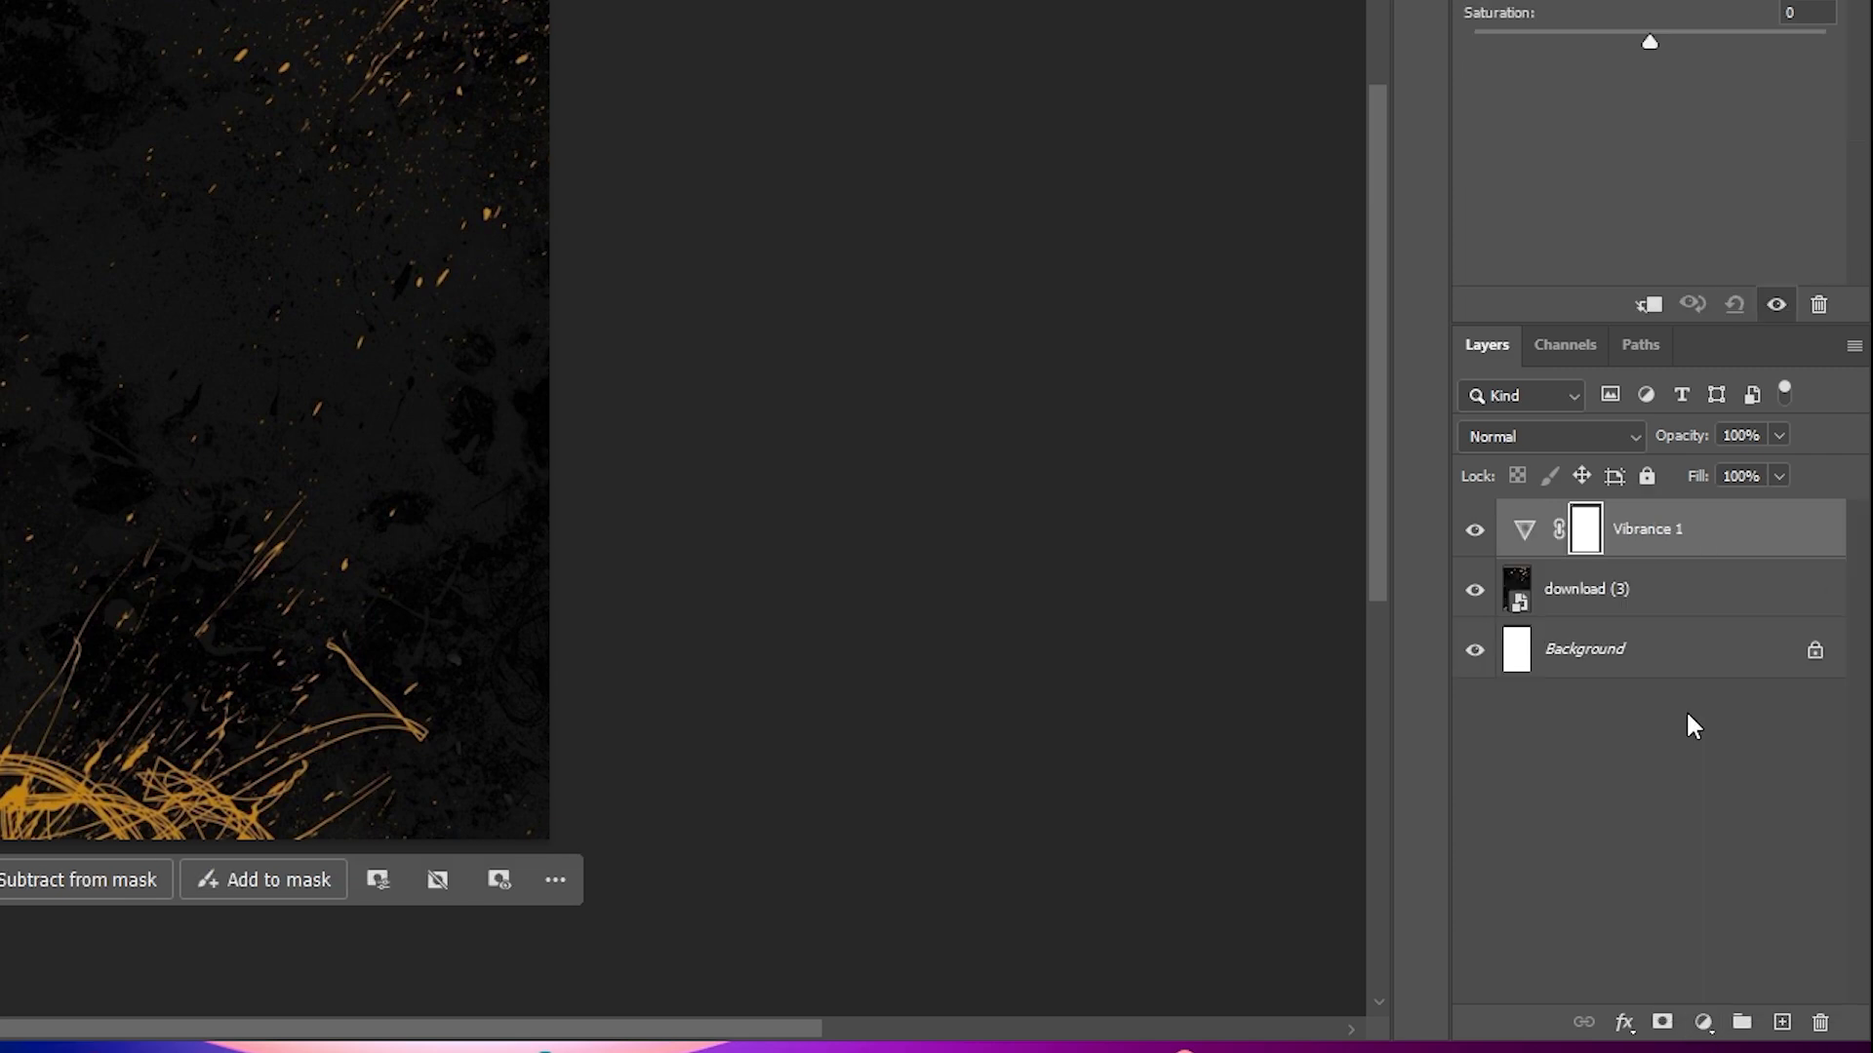
click(1529, 534)
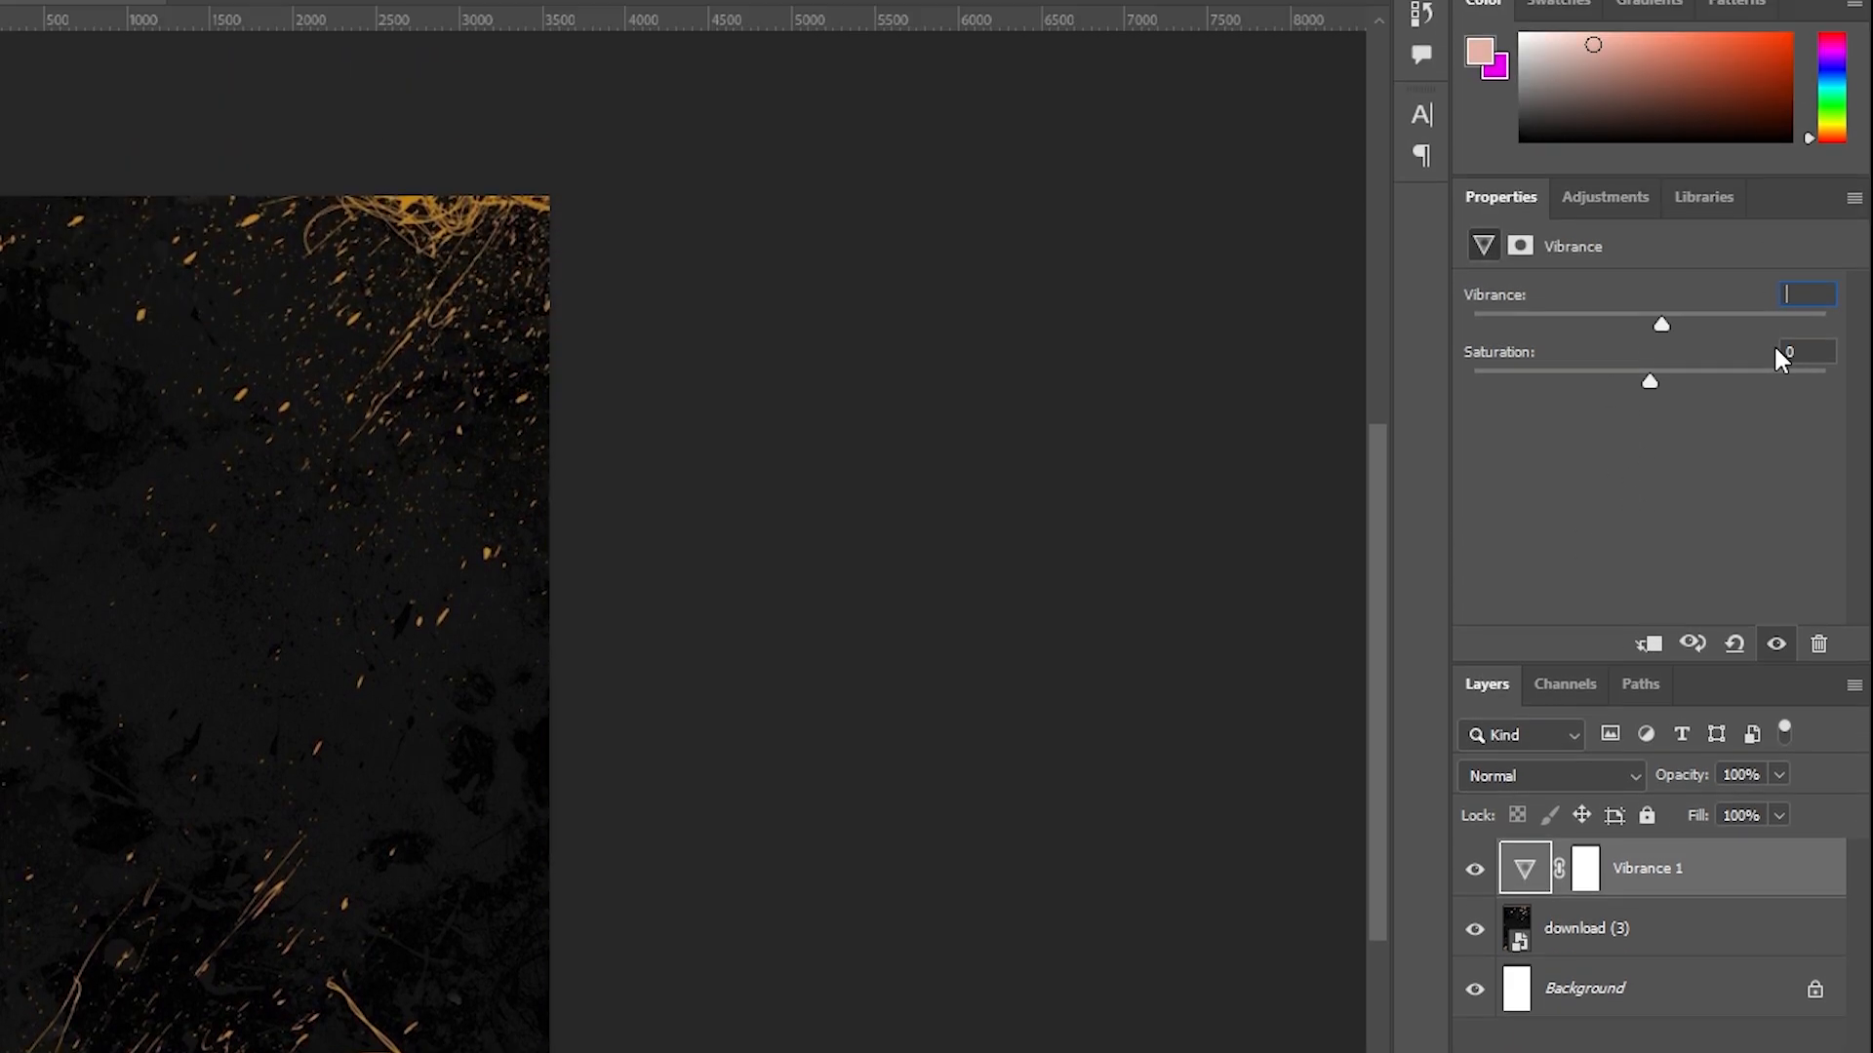
text(79)
click(1815, 353)
text(100)
key(Return)
click(904, 499)
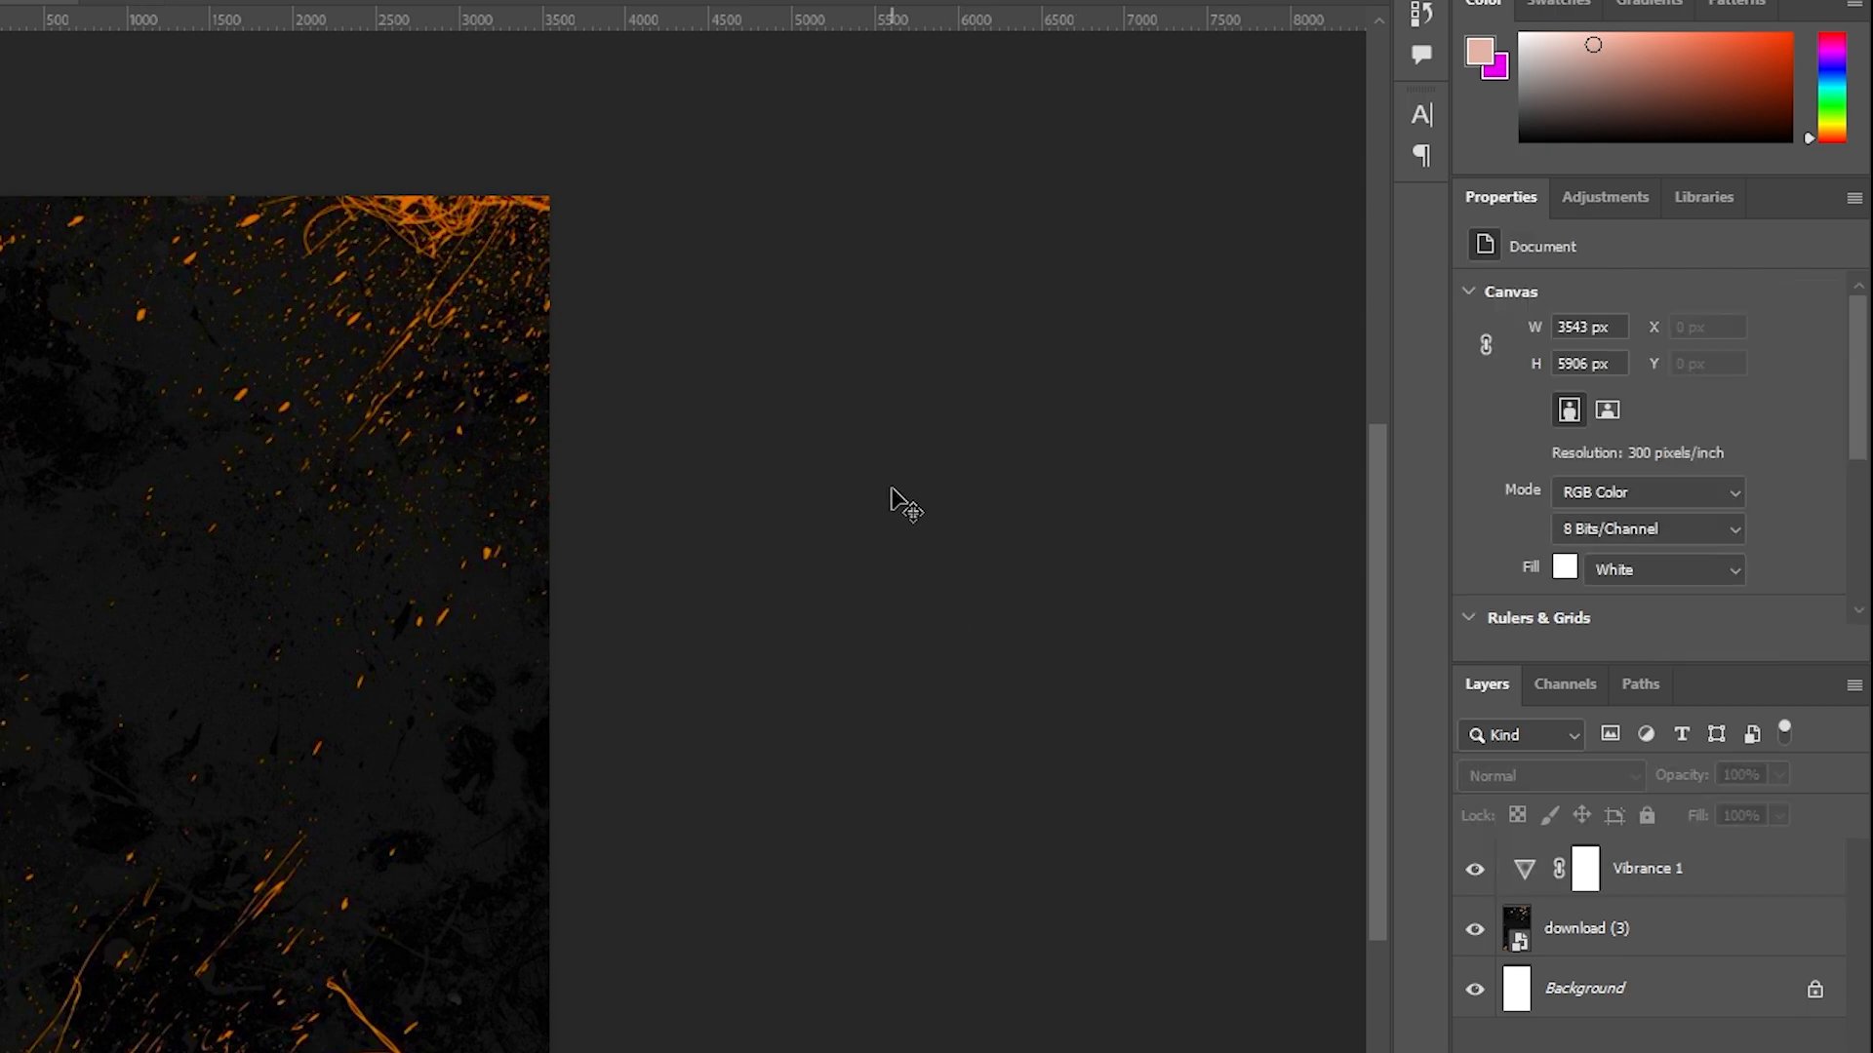
Add the text "THE HAPPY" in Franklin Gothic Demi on a new layer above the Vibrance adjustment
click(1573, 880)
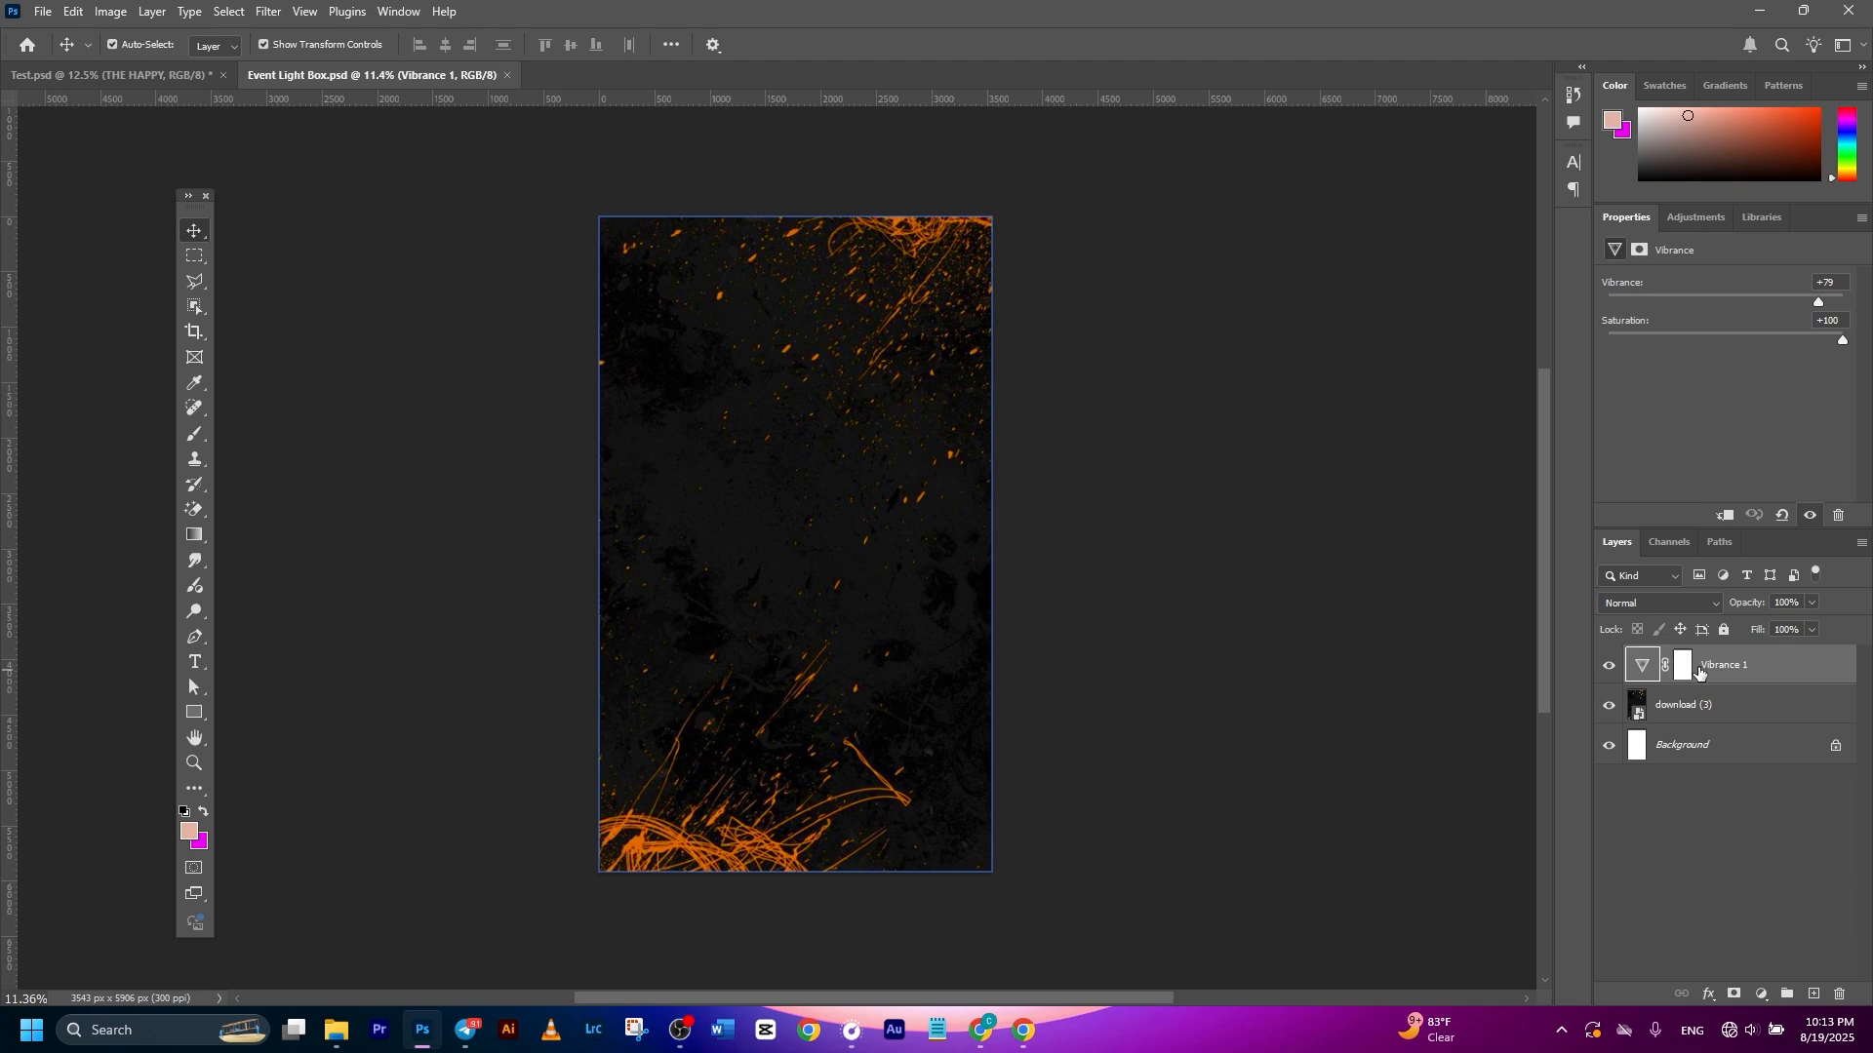
click(195, 662)
click(704, 497)
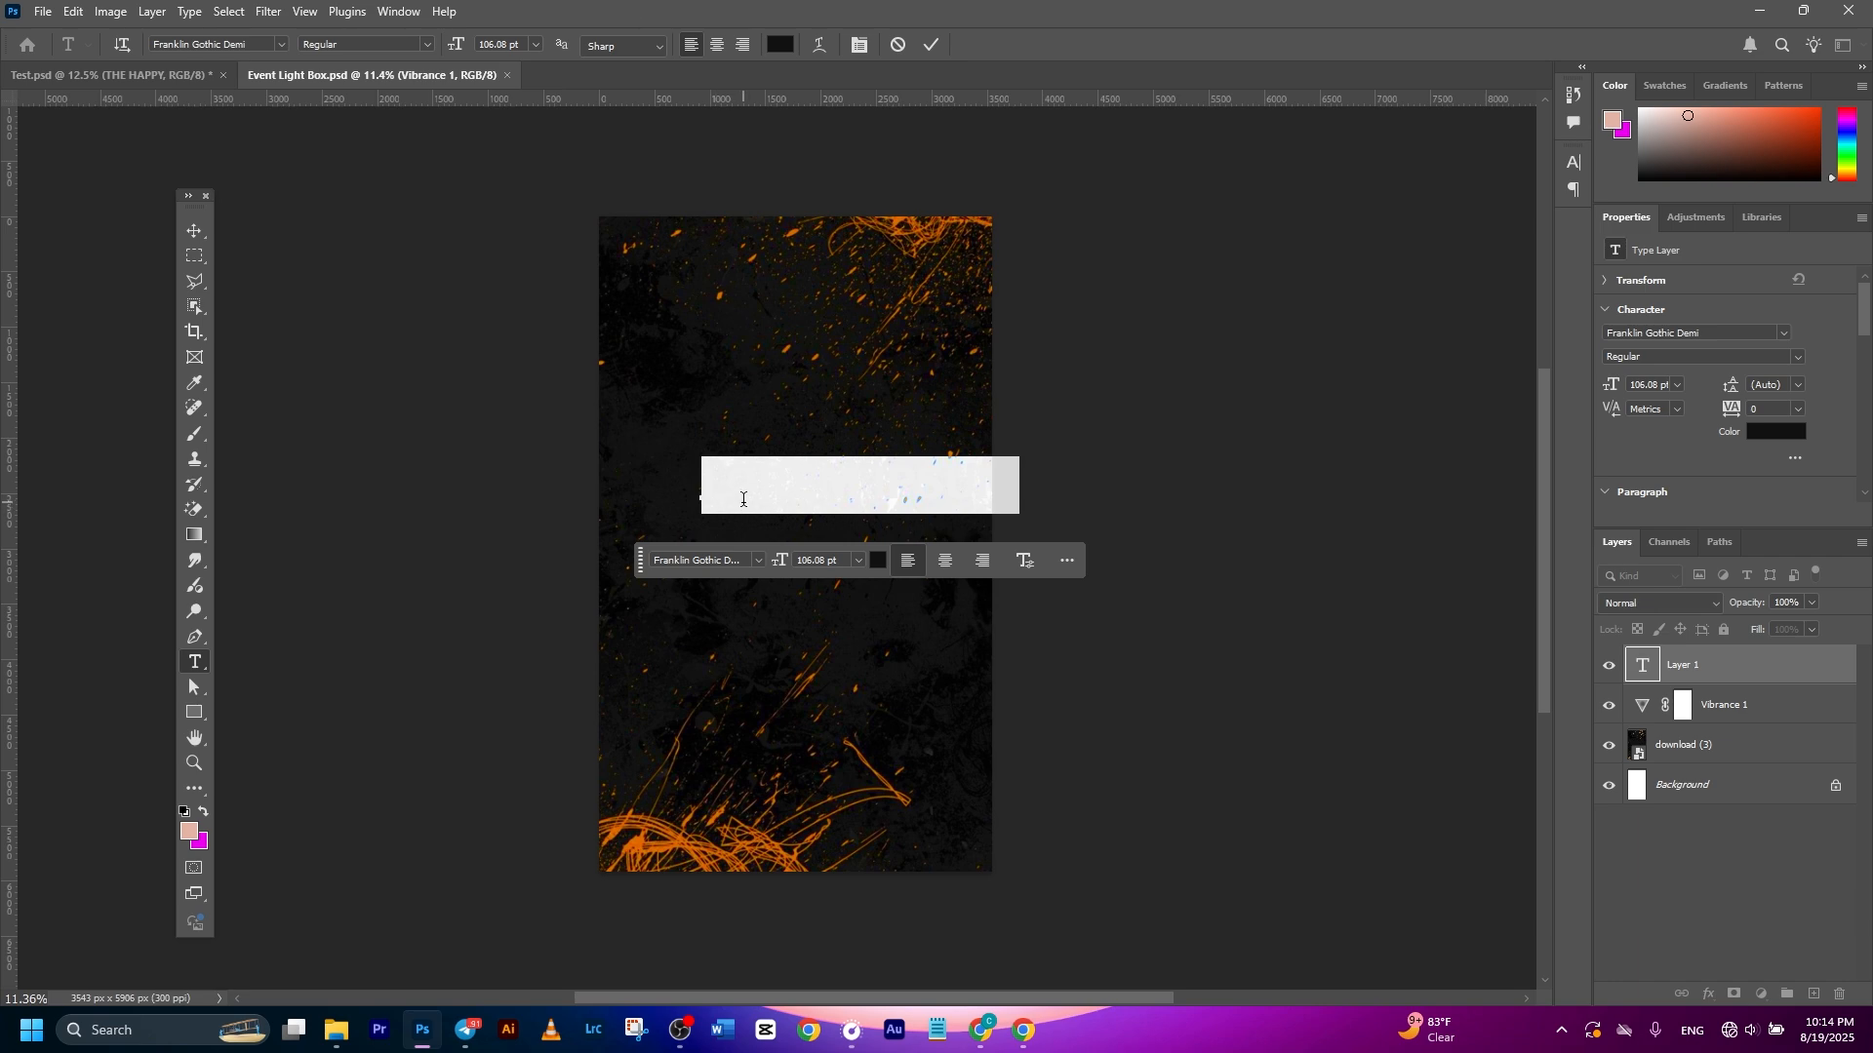
text(THE)
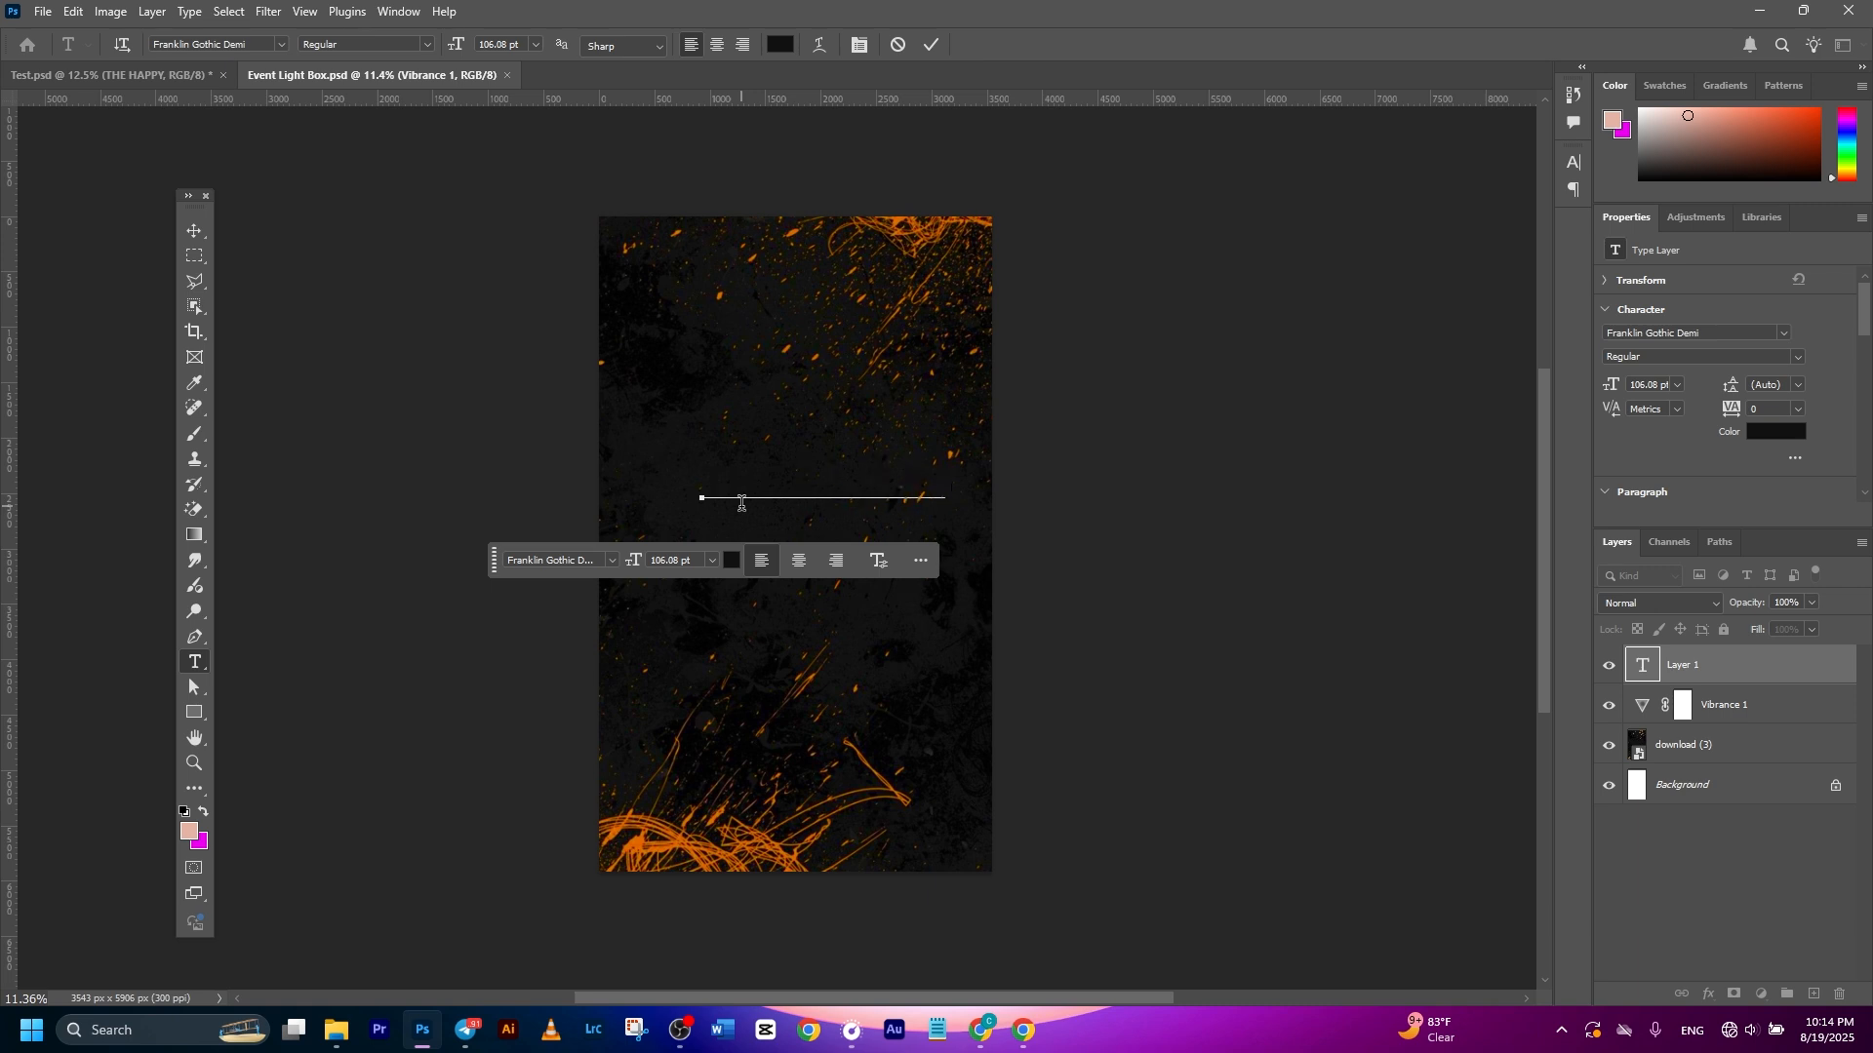
click(932, 45)
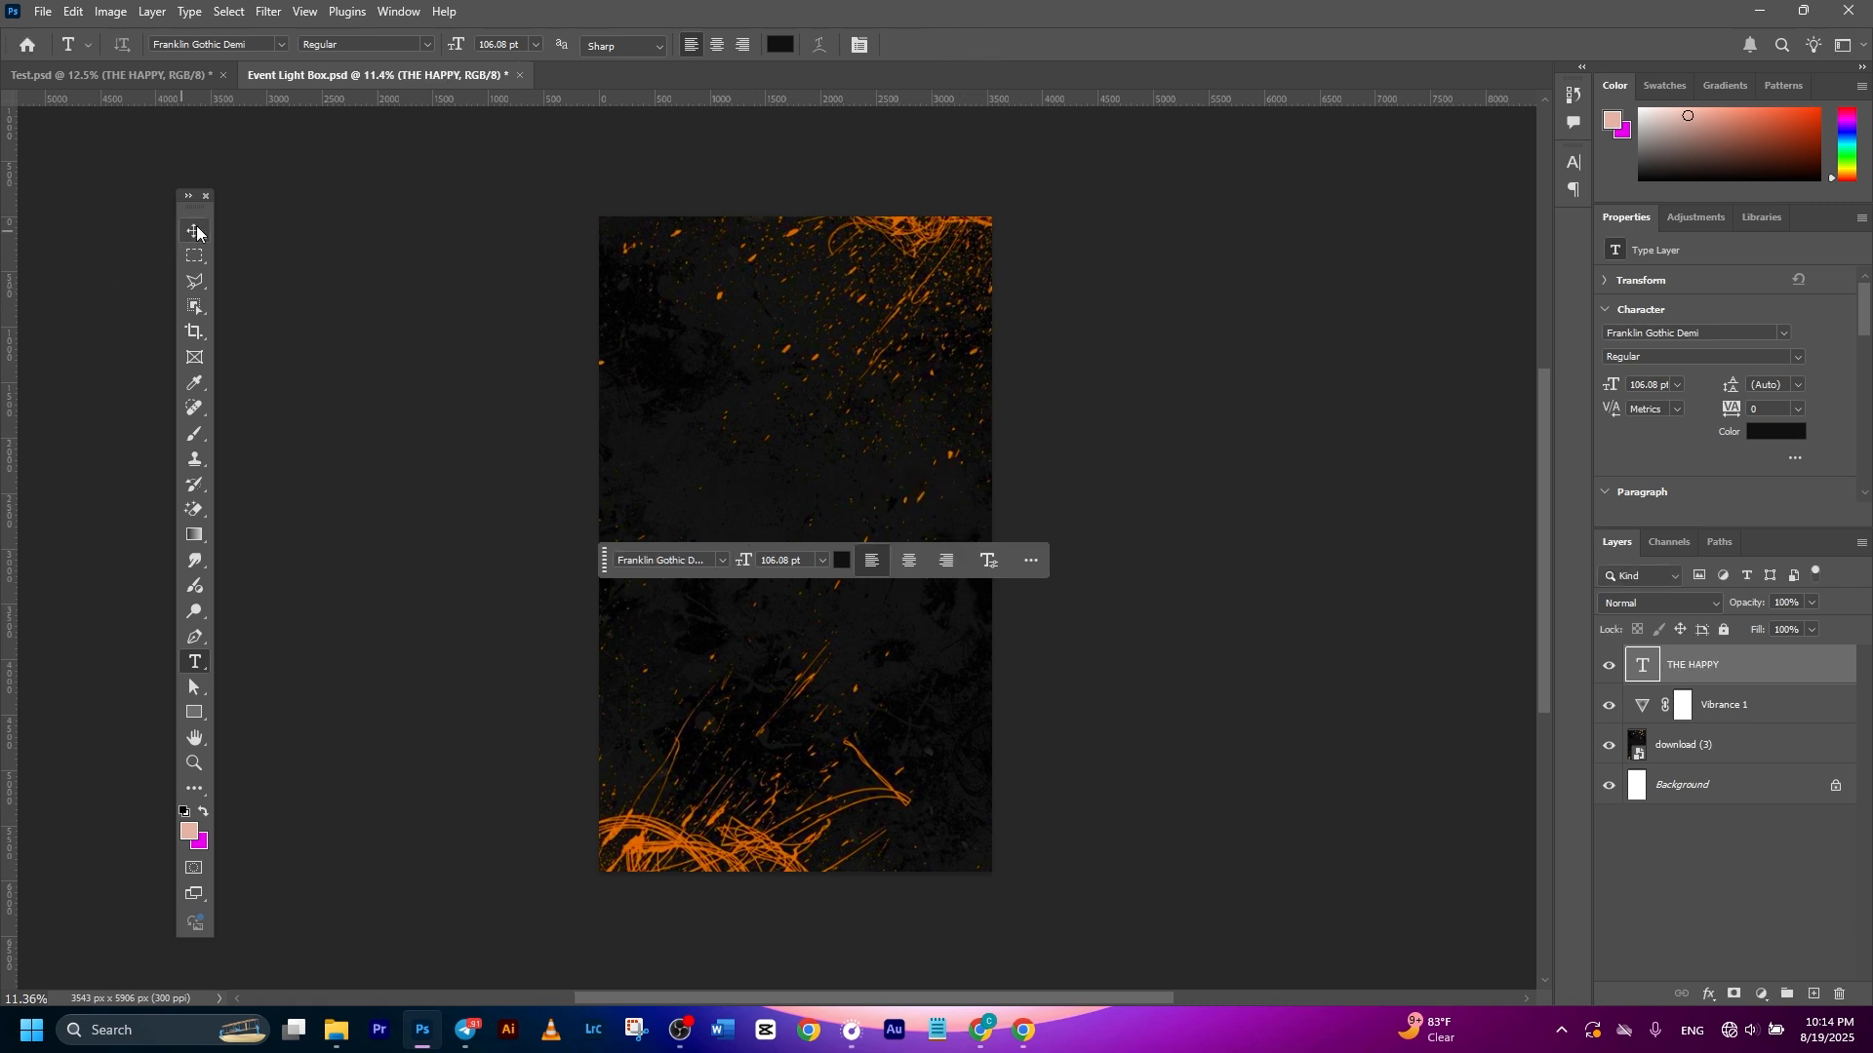
Change the color of the THE HAPPY text to white
click(195, 230)
click(842, 560)
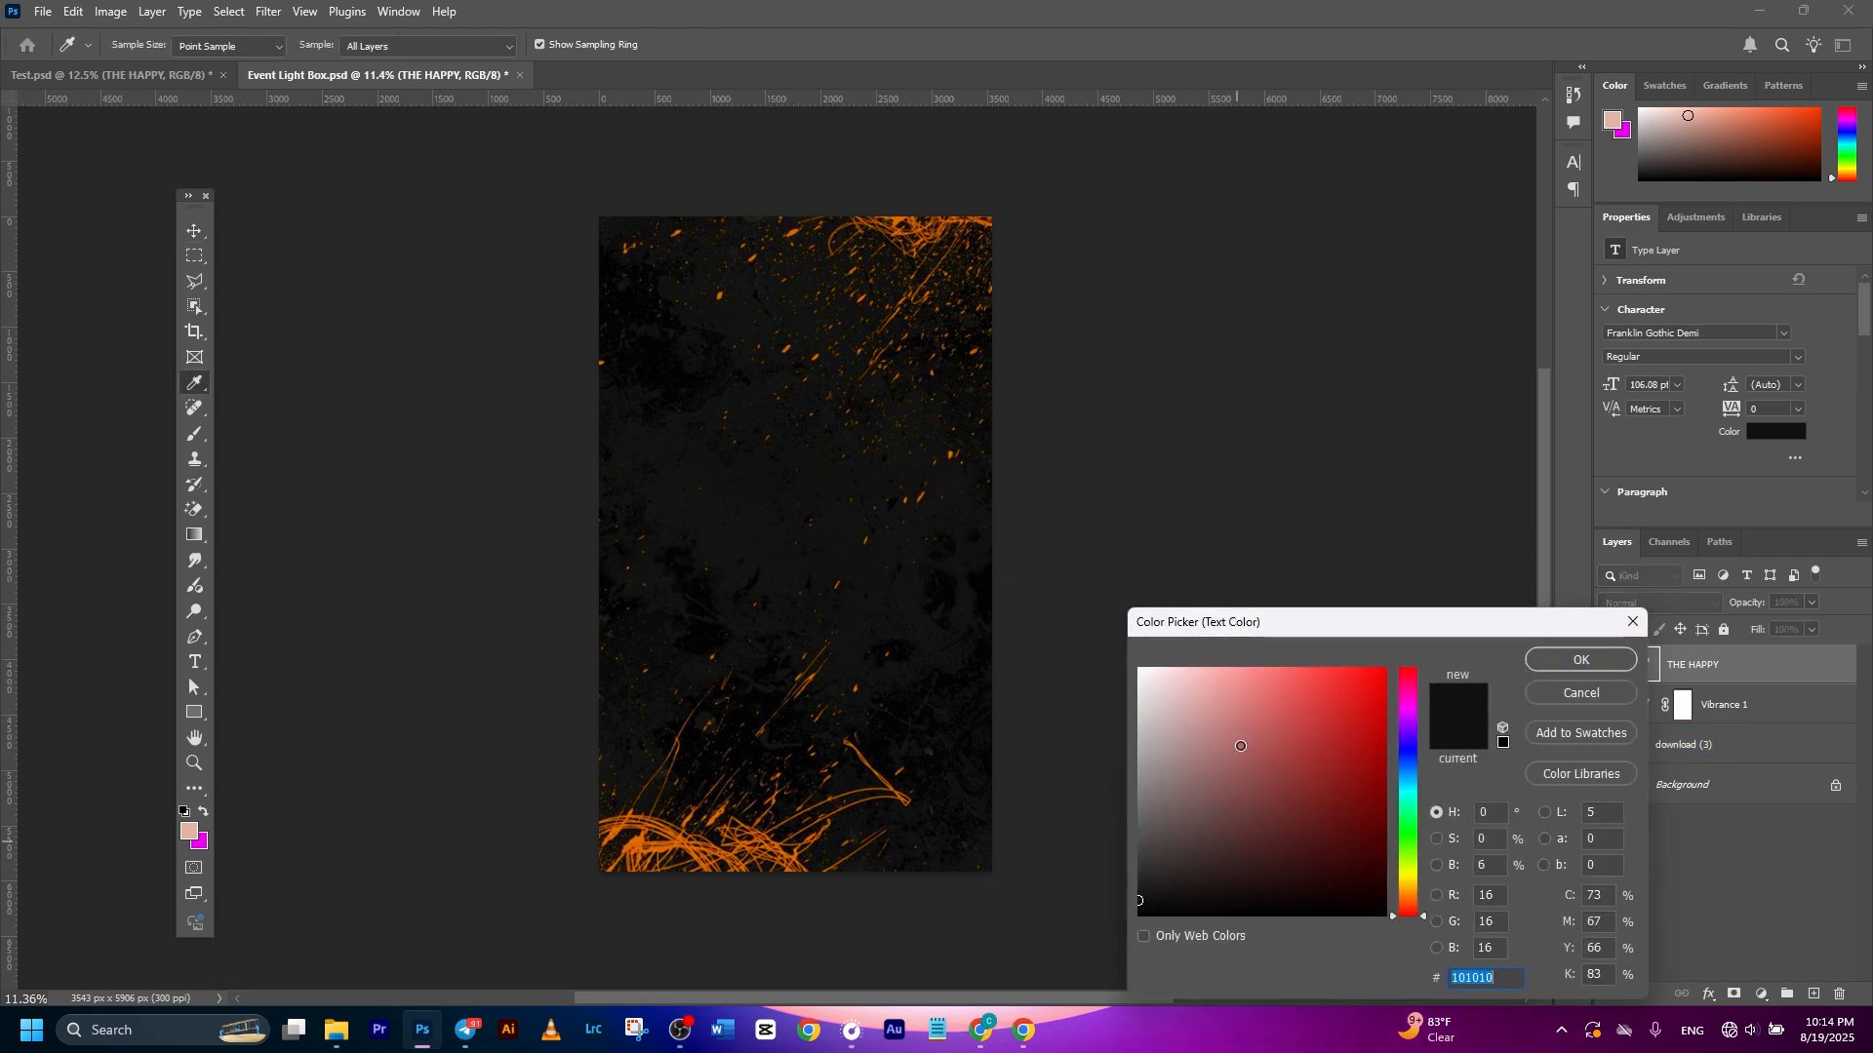
drag(1245, 752, 1127, 672)
click(1560, 660)
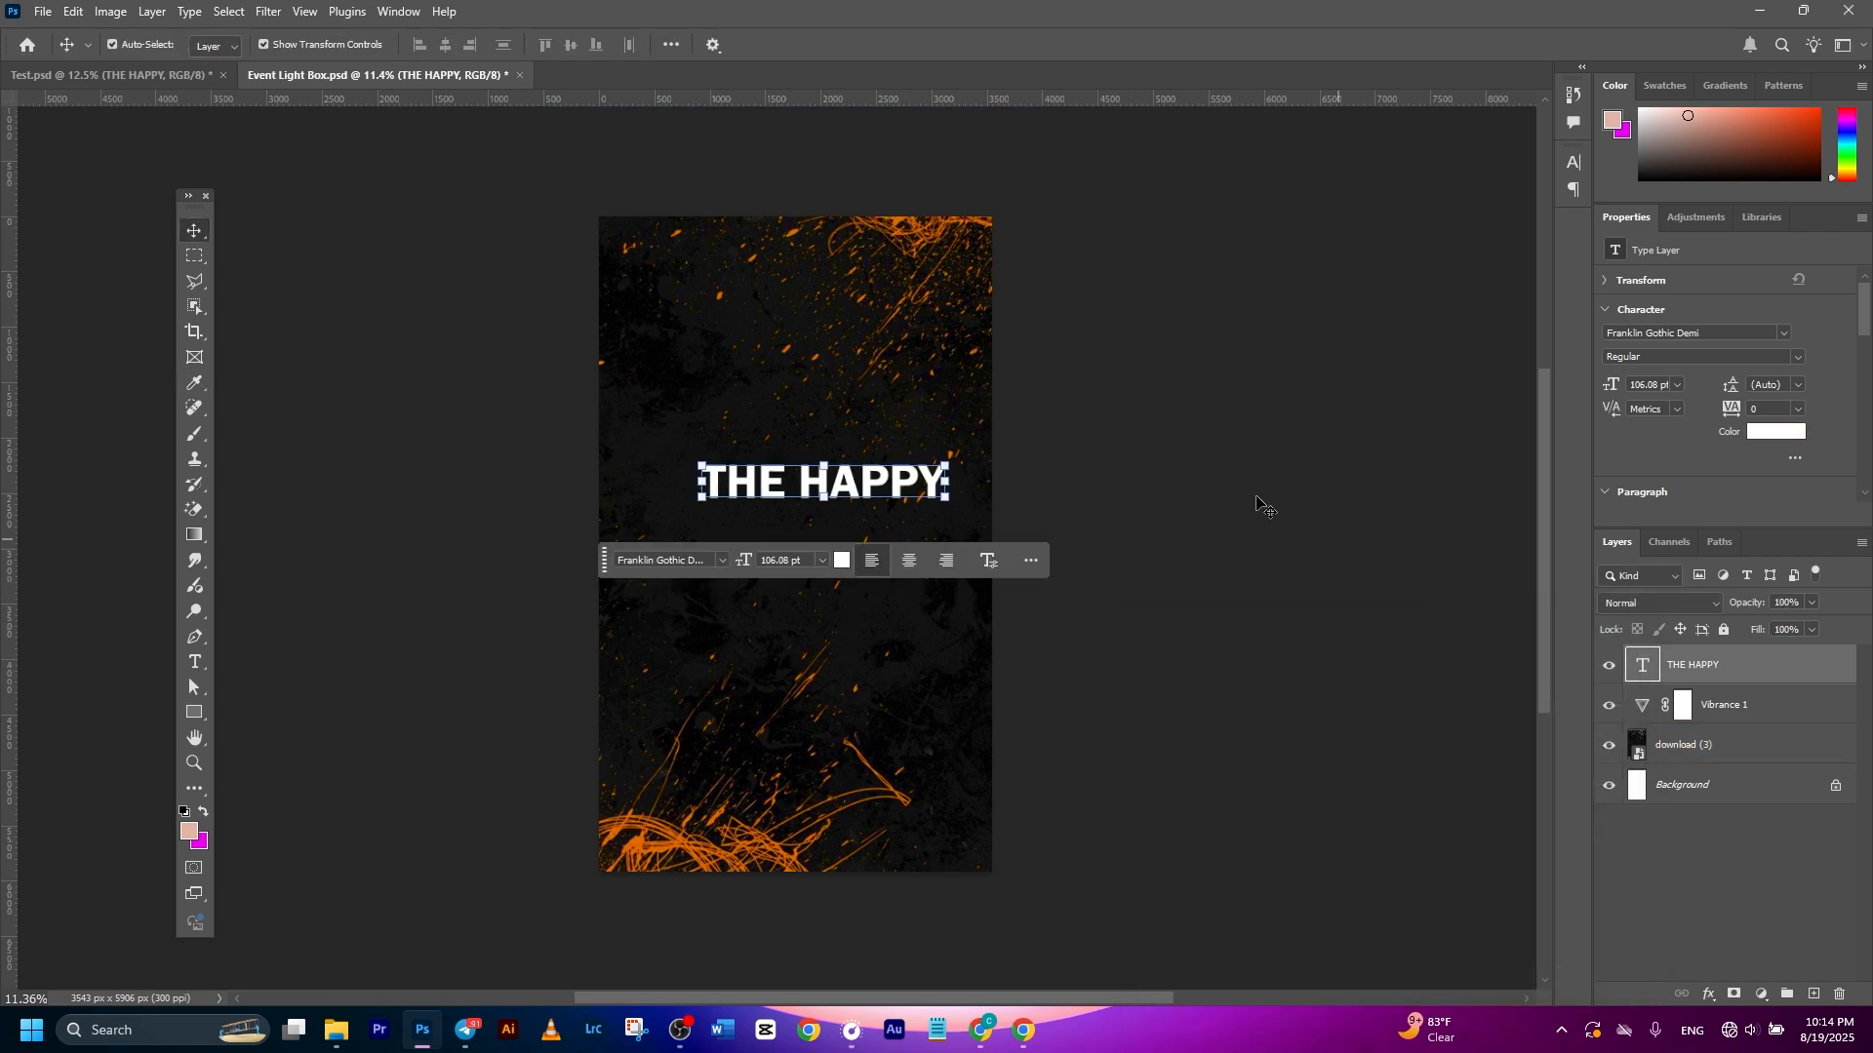
Enlarge the THE HAPPY text to about 137.5 pt and set its layer's fill to 0%
click(1780, 680)
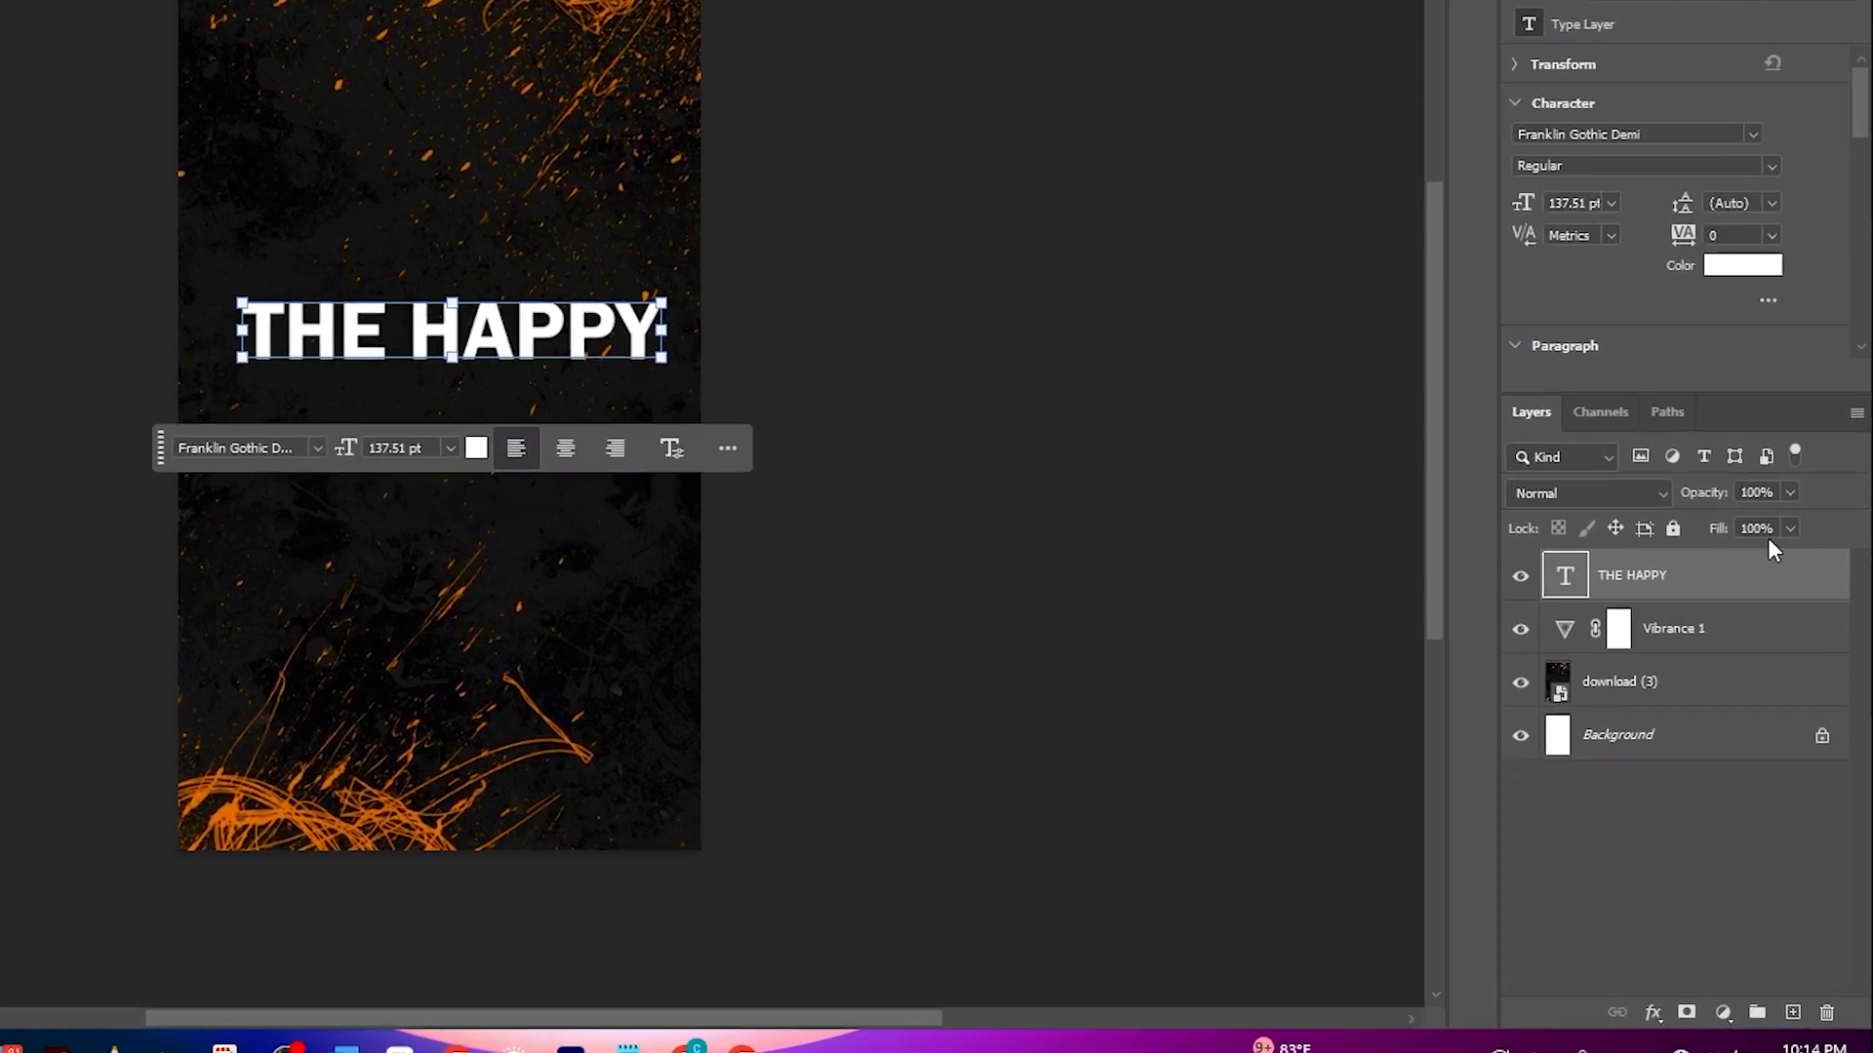
click(1812, 630)
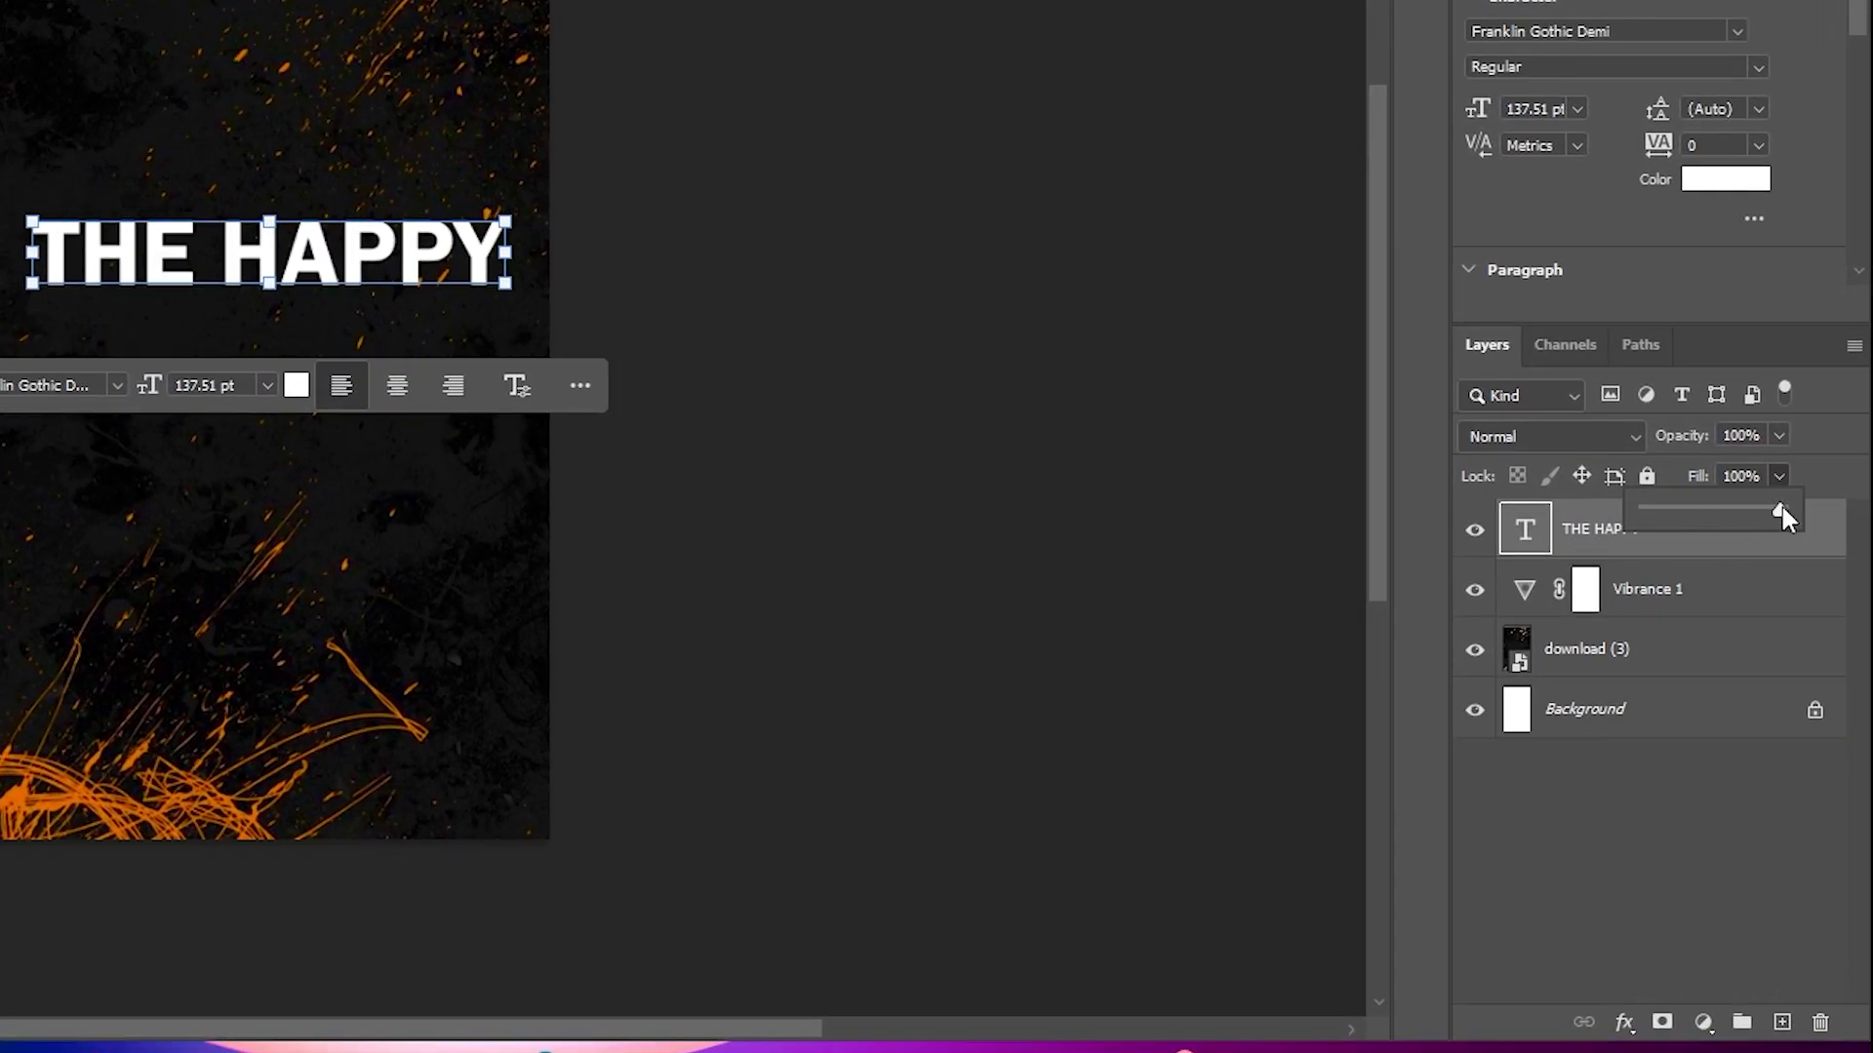
drag(1594, 526, 1597, 528)
click(1662, 550)
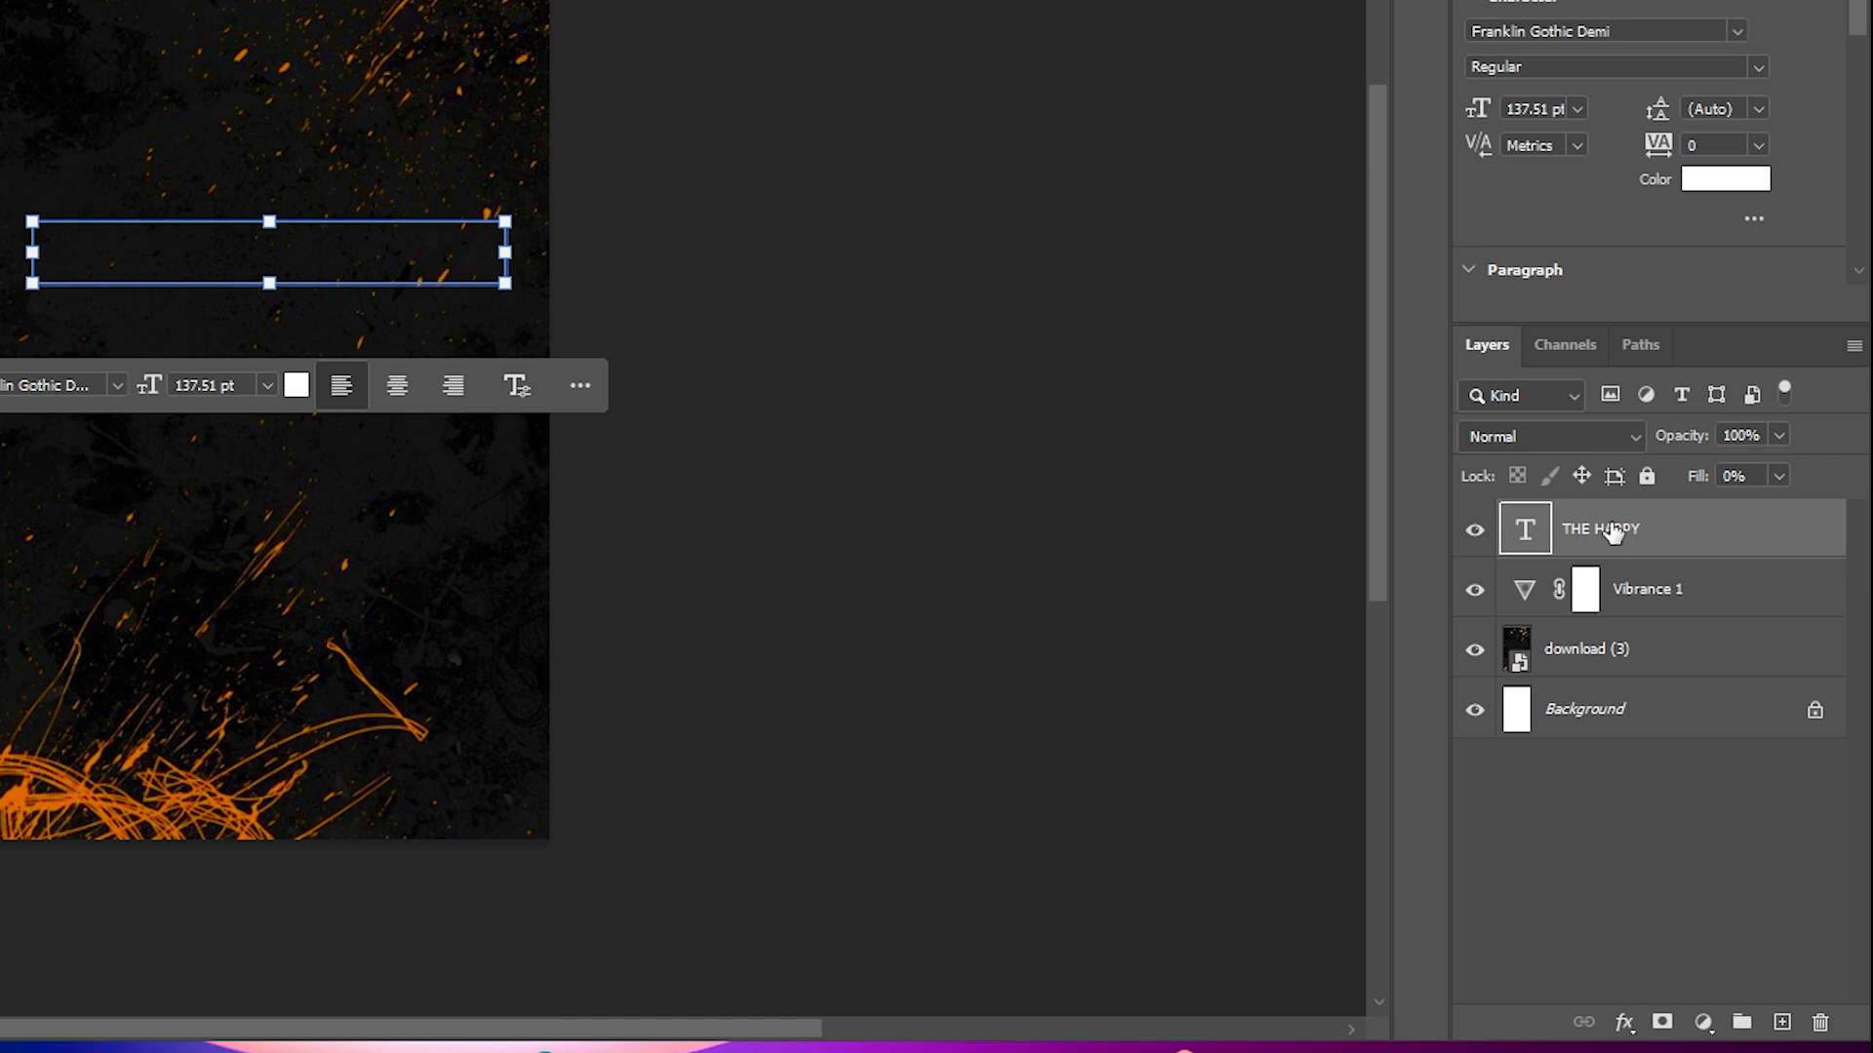
Give the THE HAPPY text layer a 5 px outside stroke in brown #7c3a00 at 100% opacity
click(1623, 1024)
click(1620, 747)
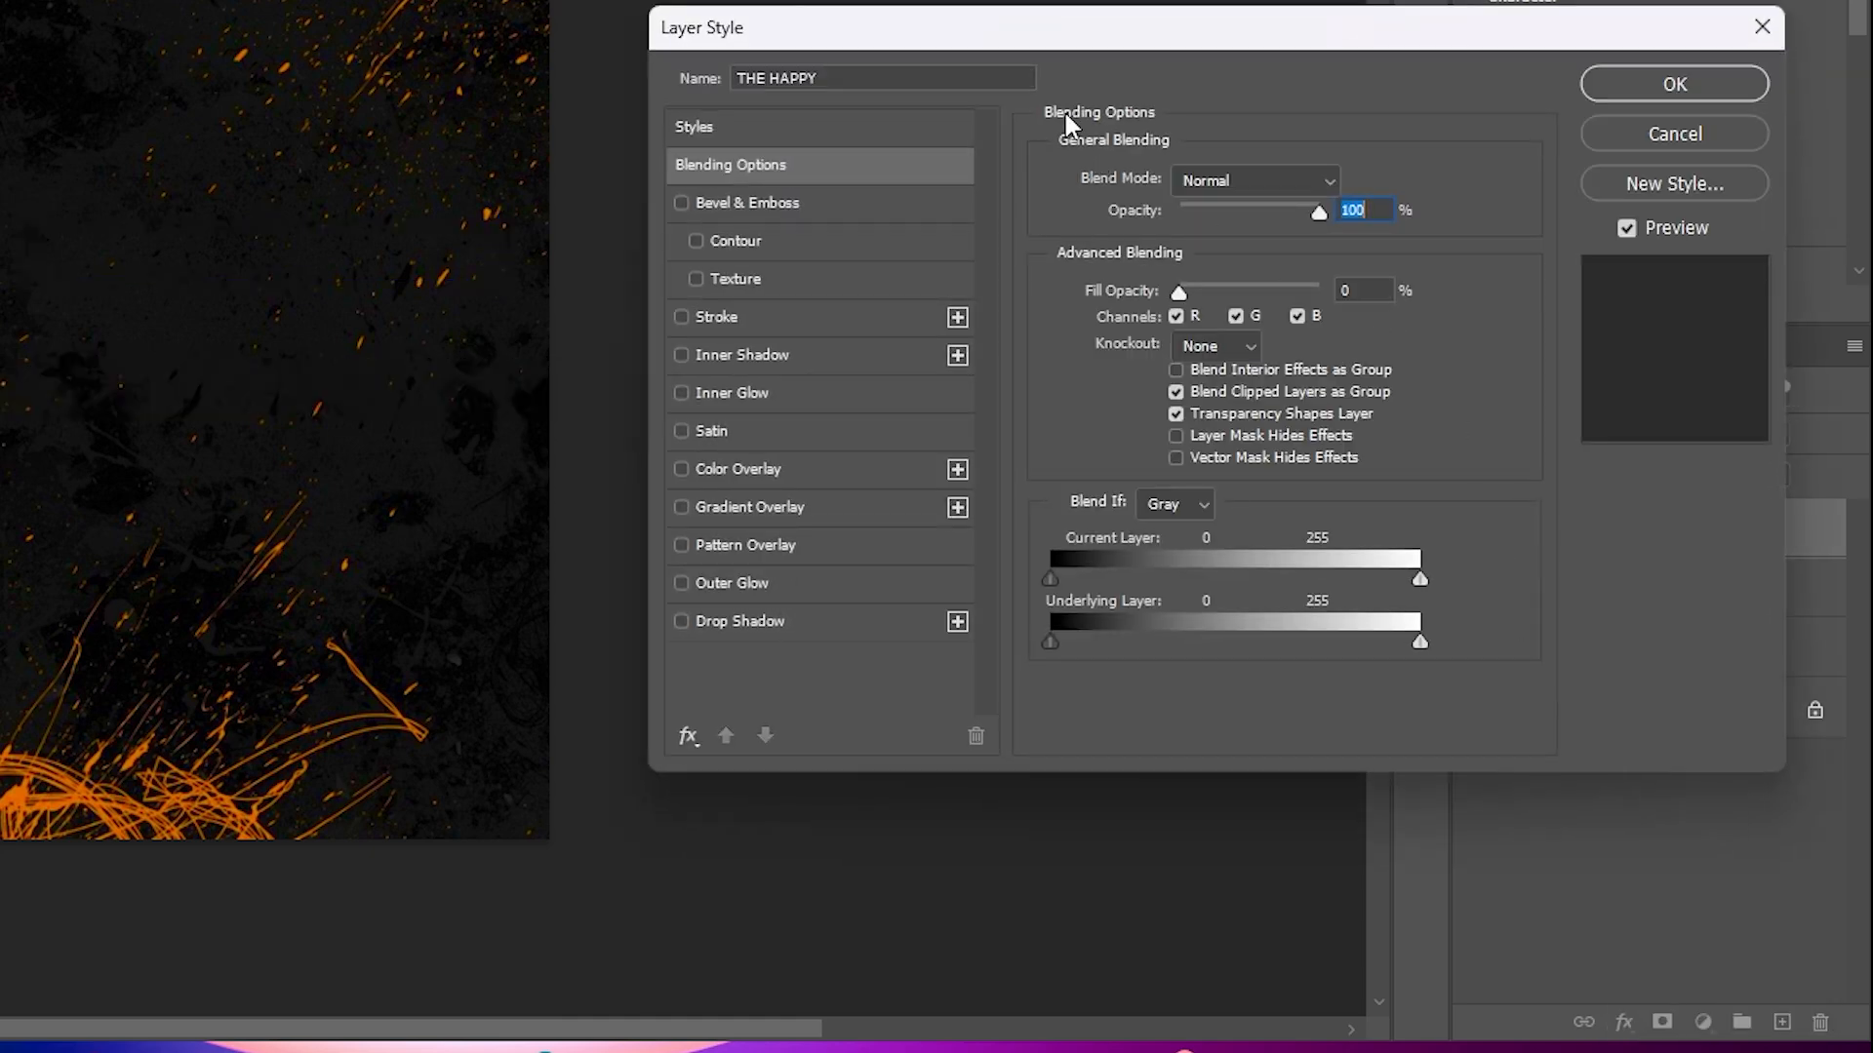
drag(1016, 43, 1041, 0)
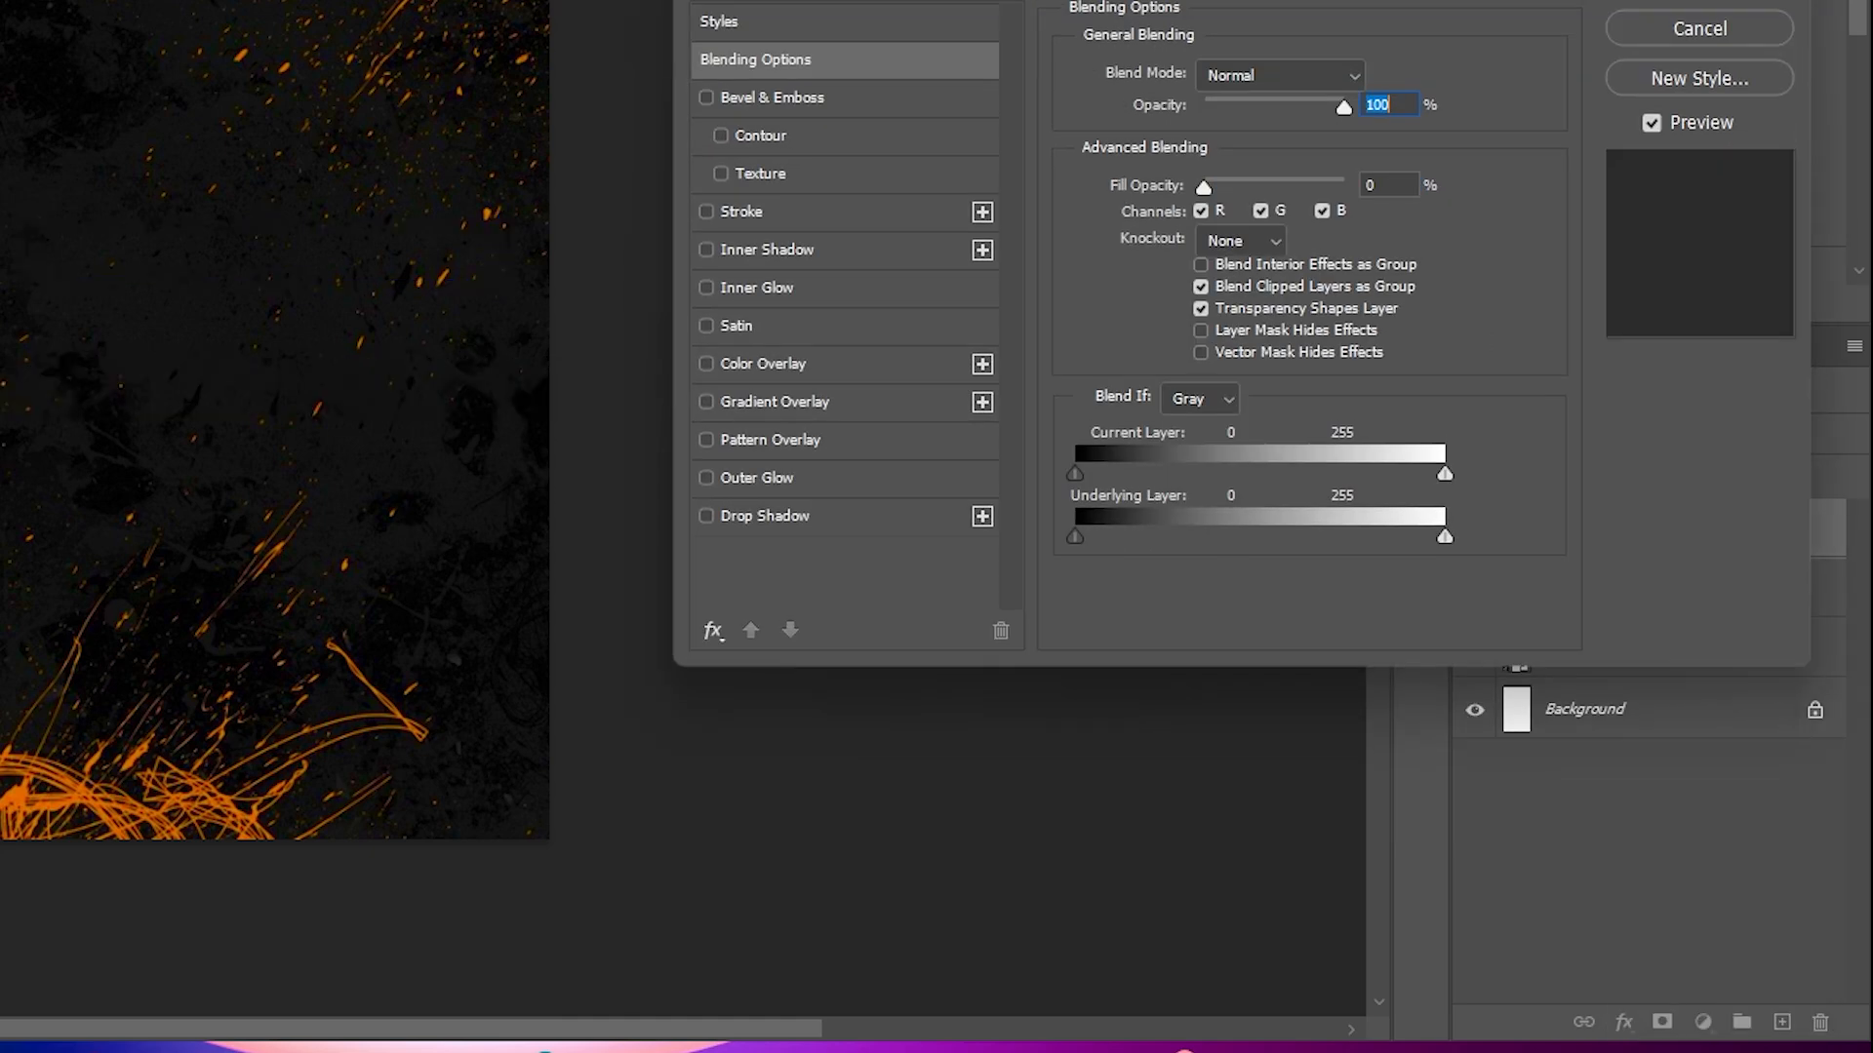
click(706, 212)
click(758, 211)
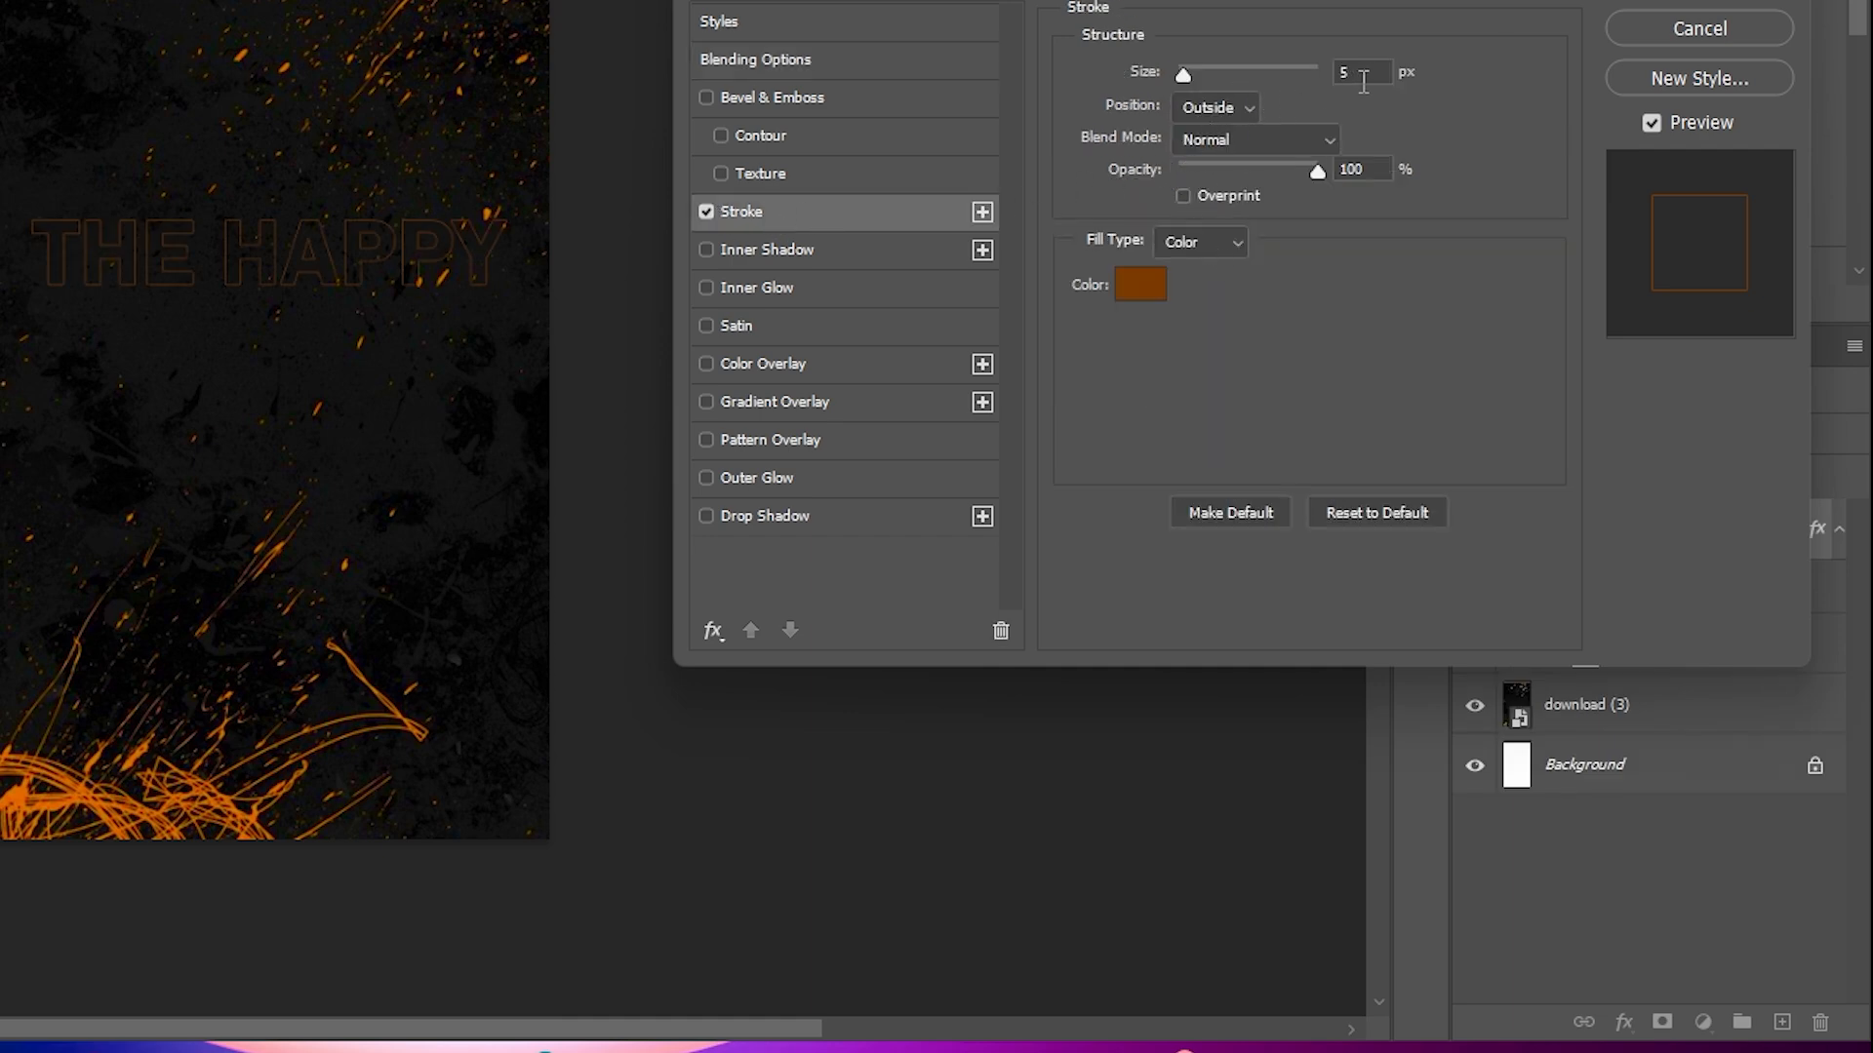
click(1152, 287)
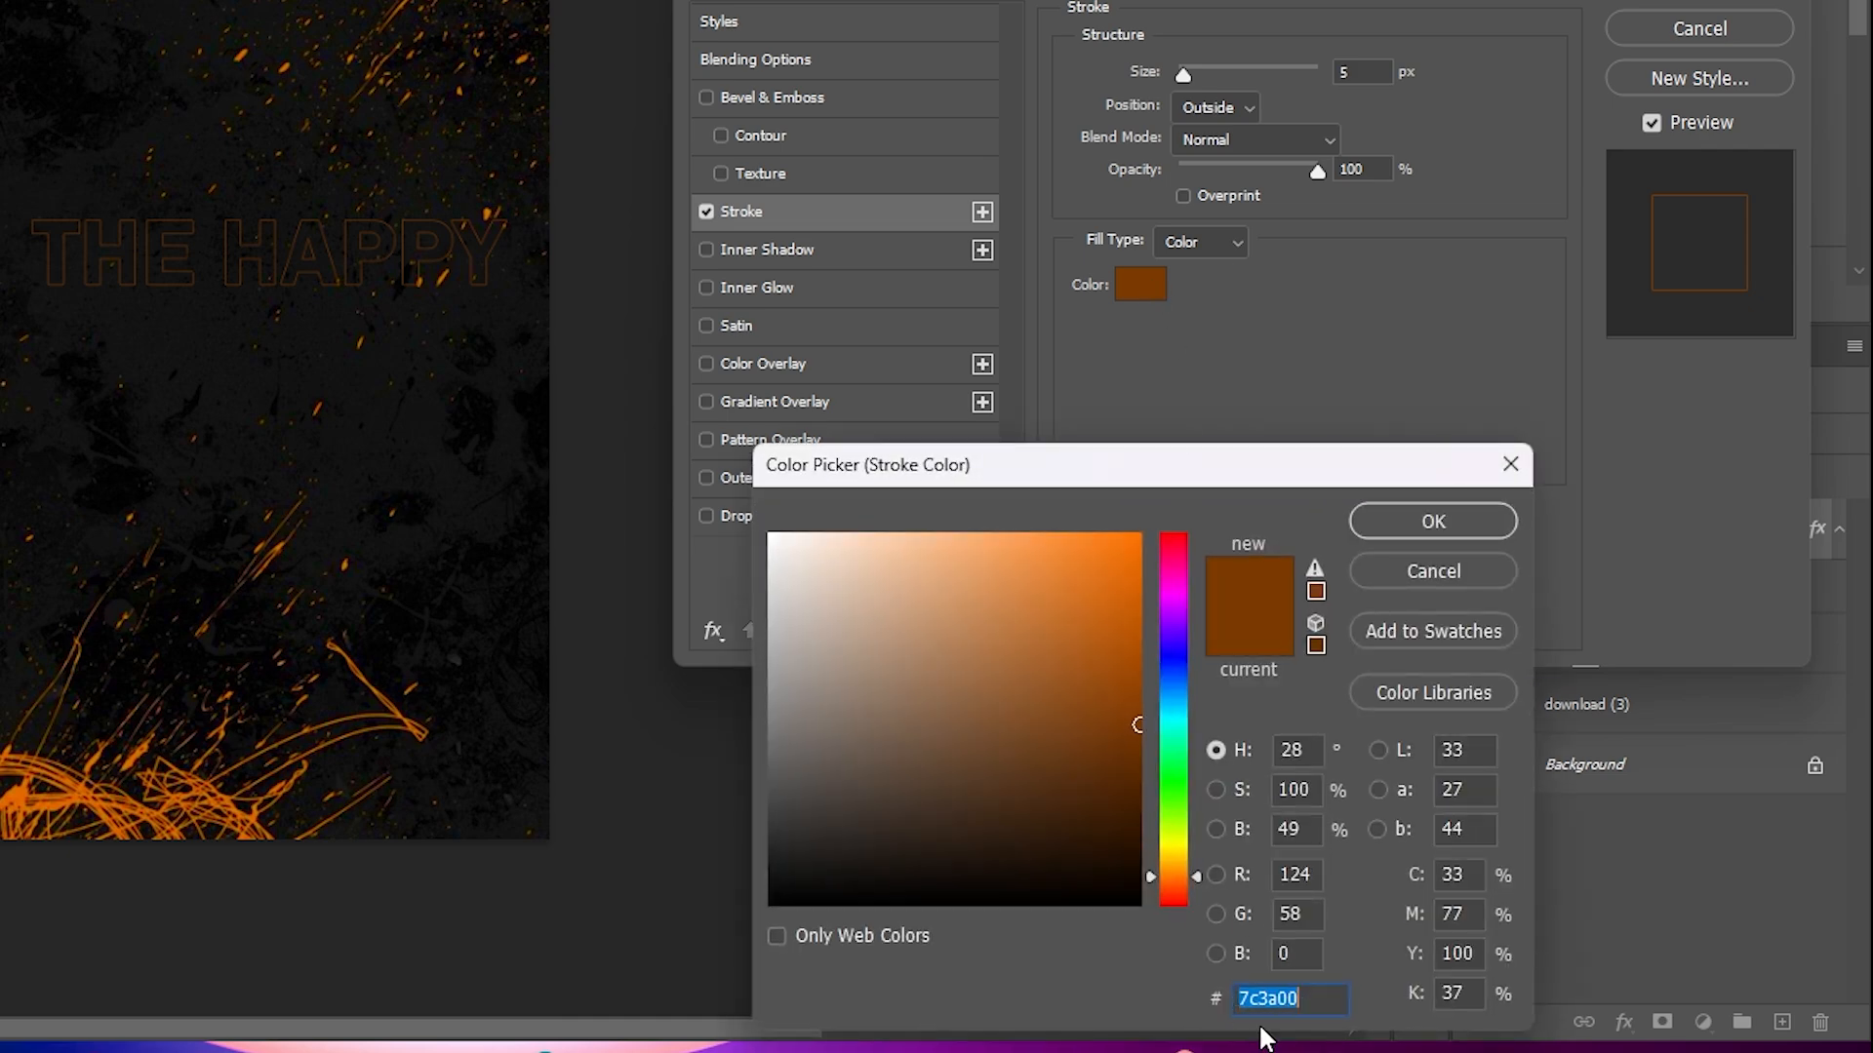
click(1475, 532)
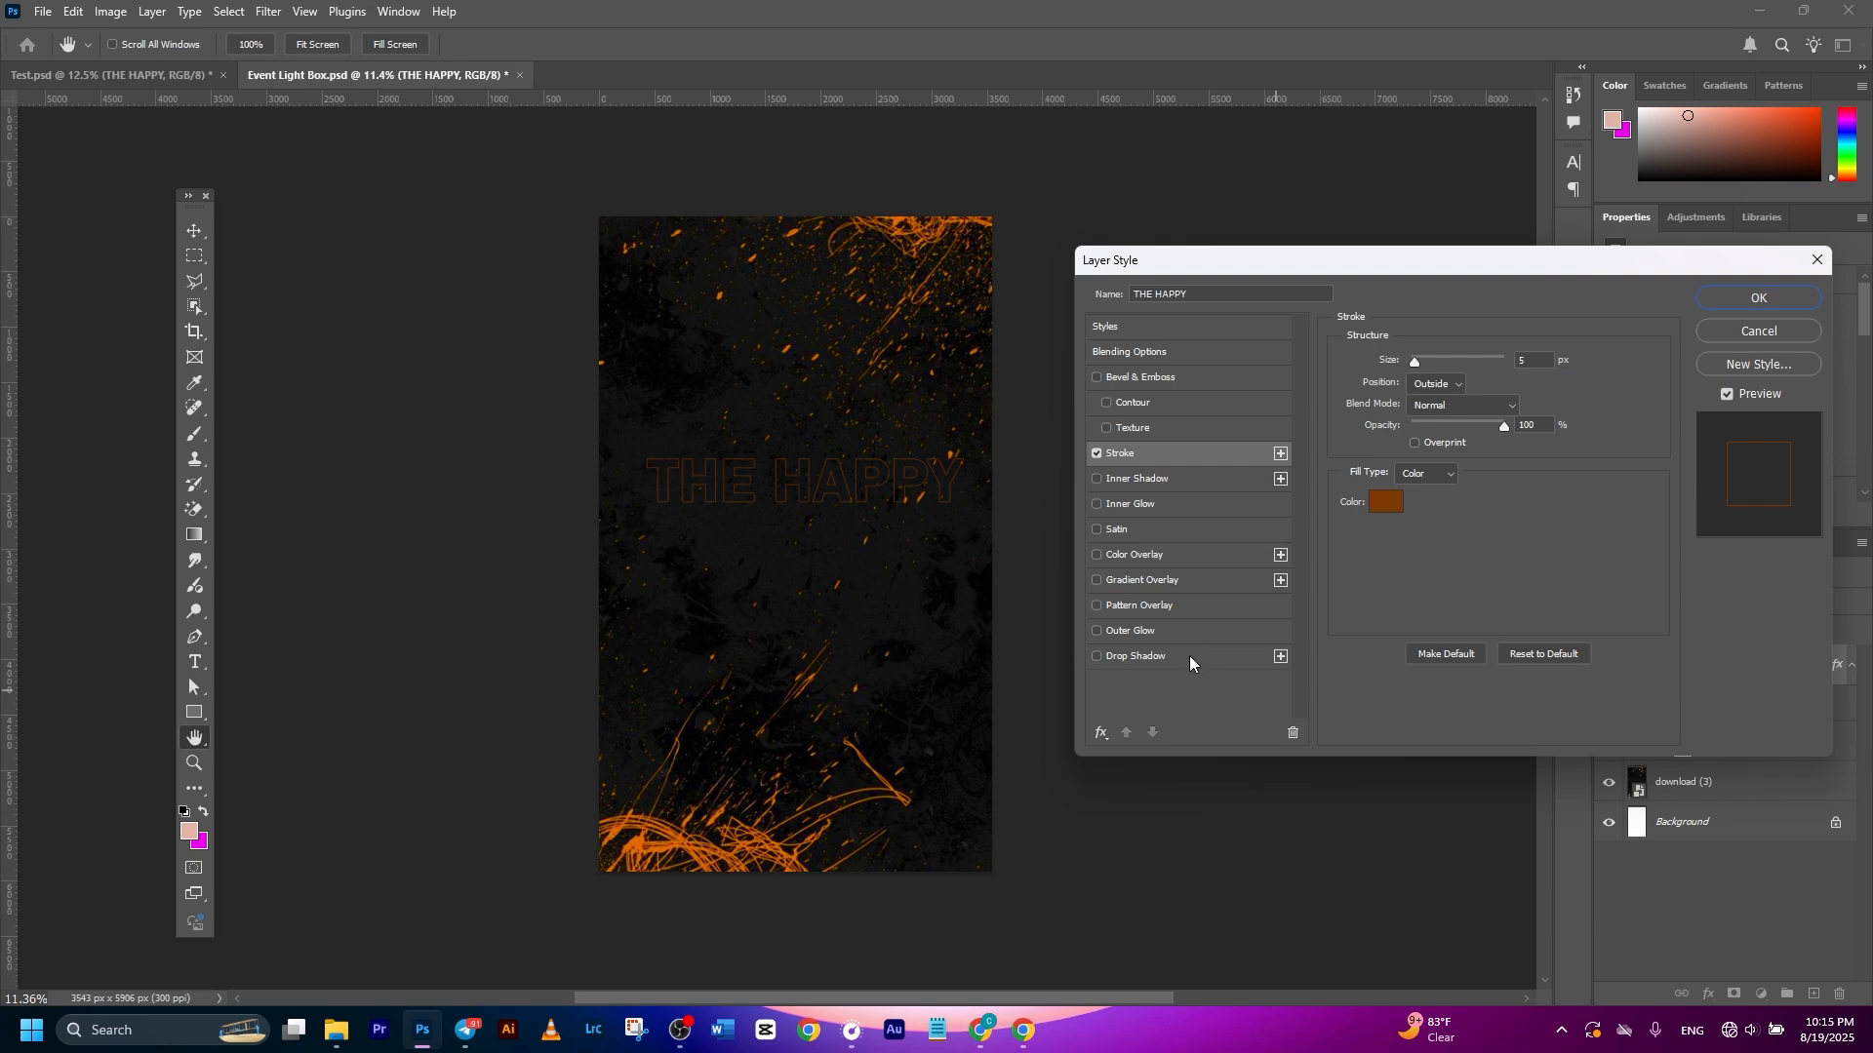
Add an orange Normal-mode drop shadow to the text with 34% opacity, angle 0°, distance 20 px, spread 30% and size 0 px
click(1108, 660)
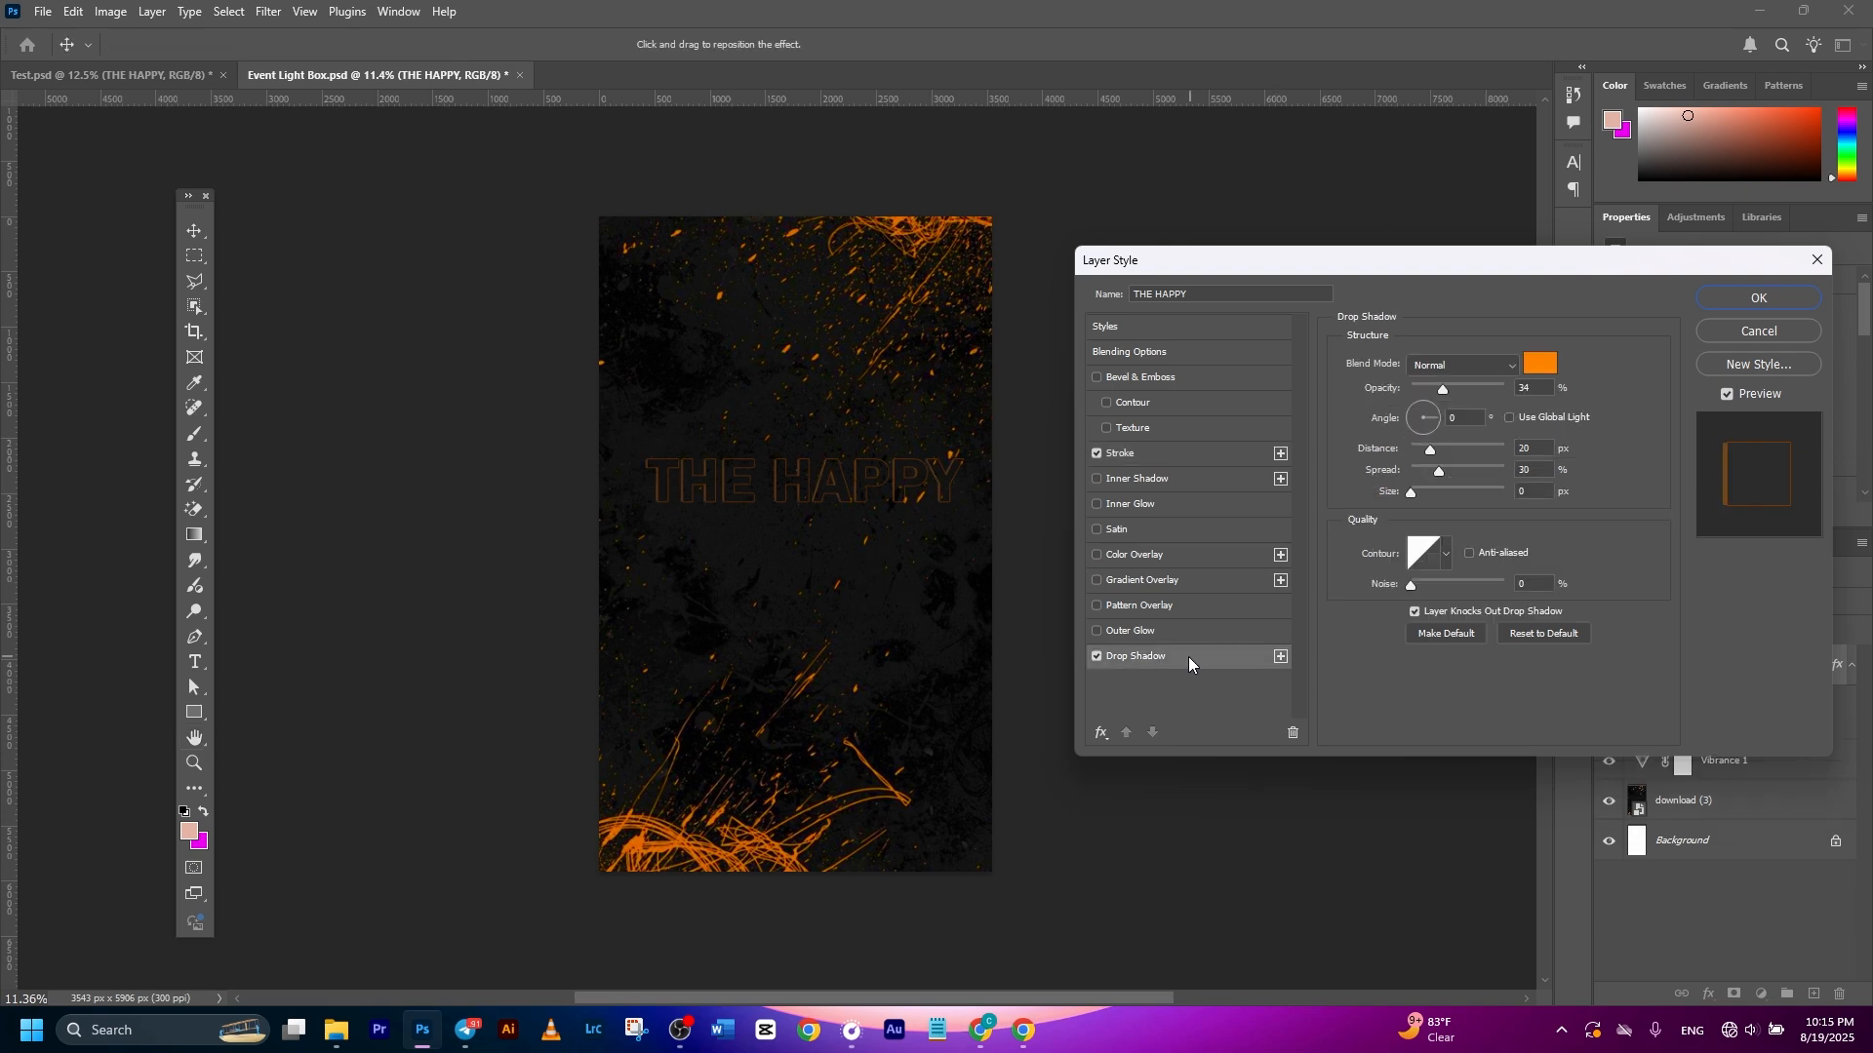
click(1533, 363)
click(1584, 649)
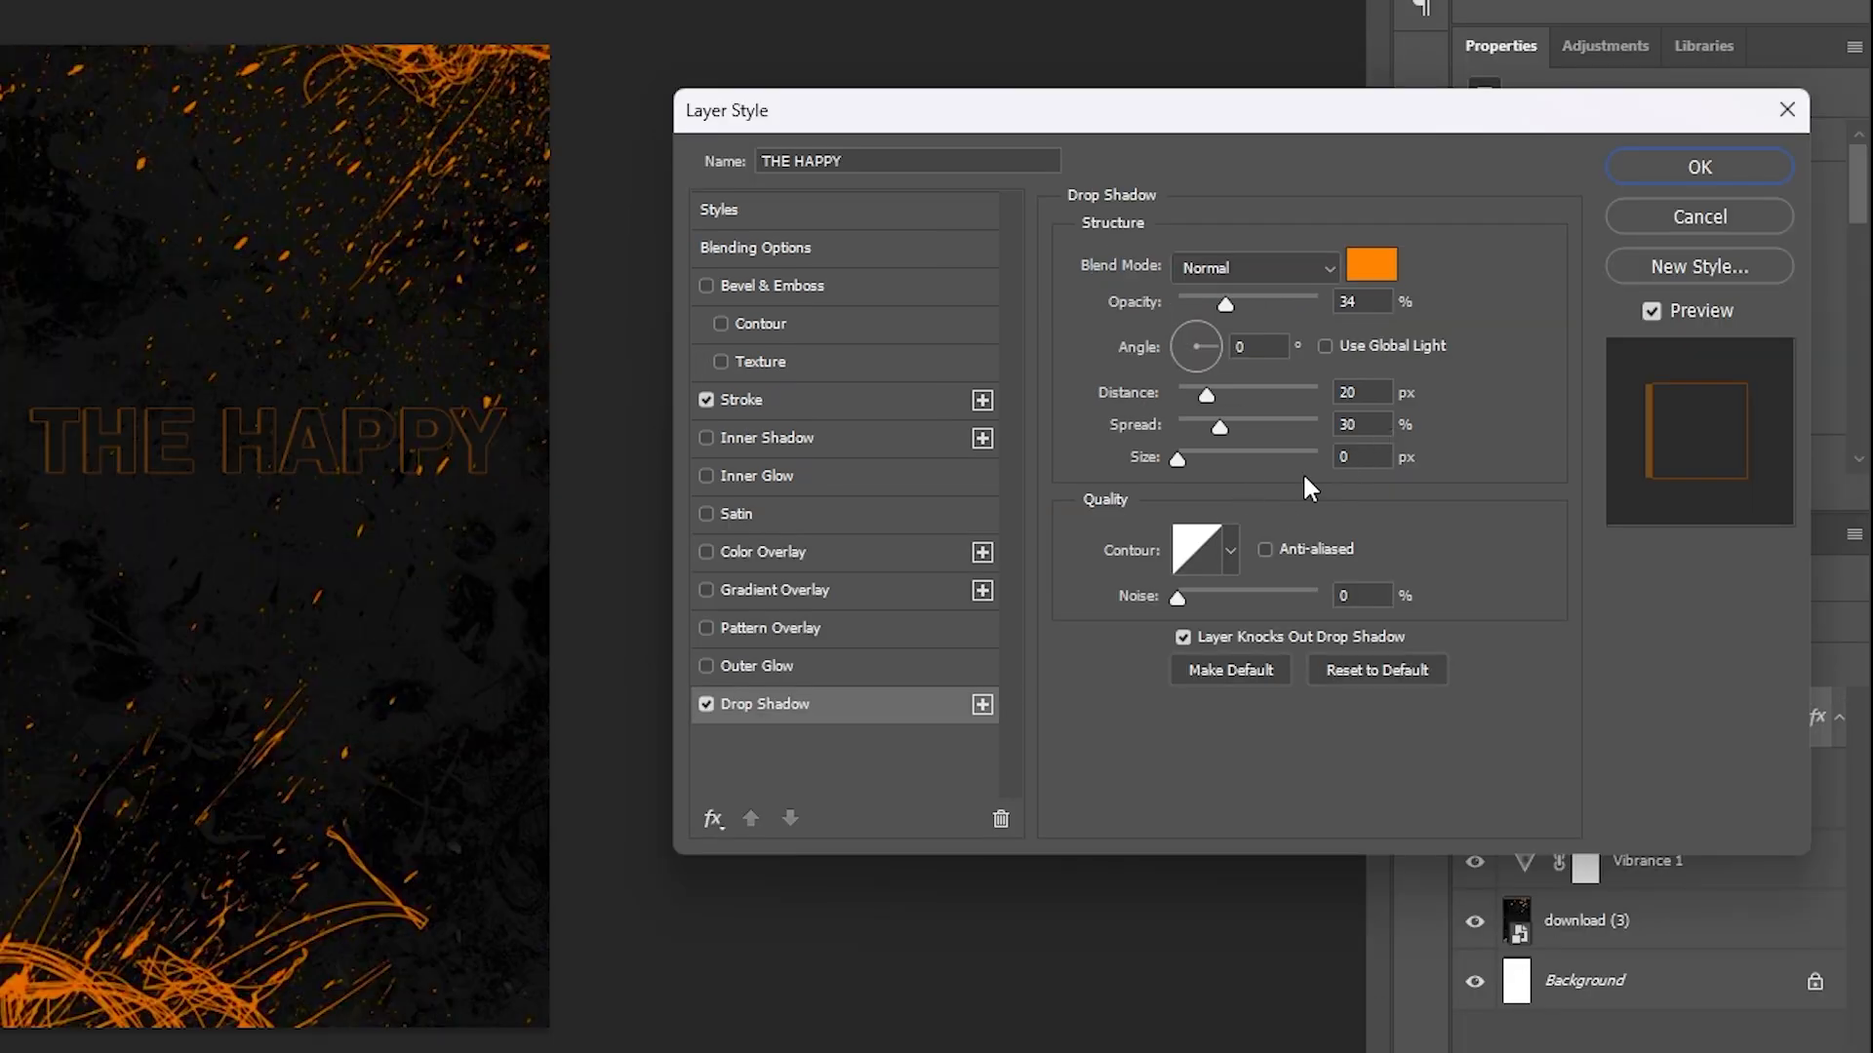
click(1672, 170)
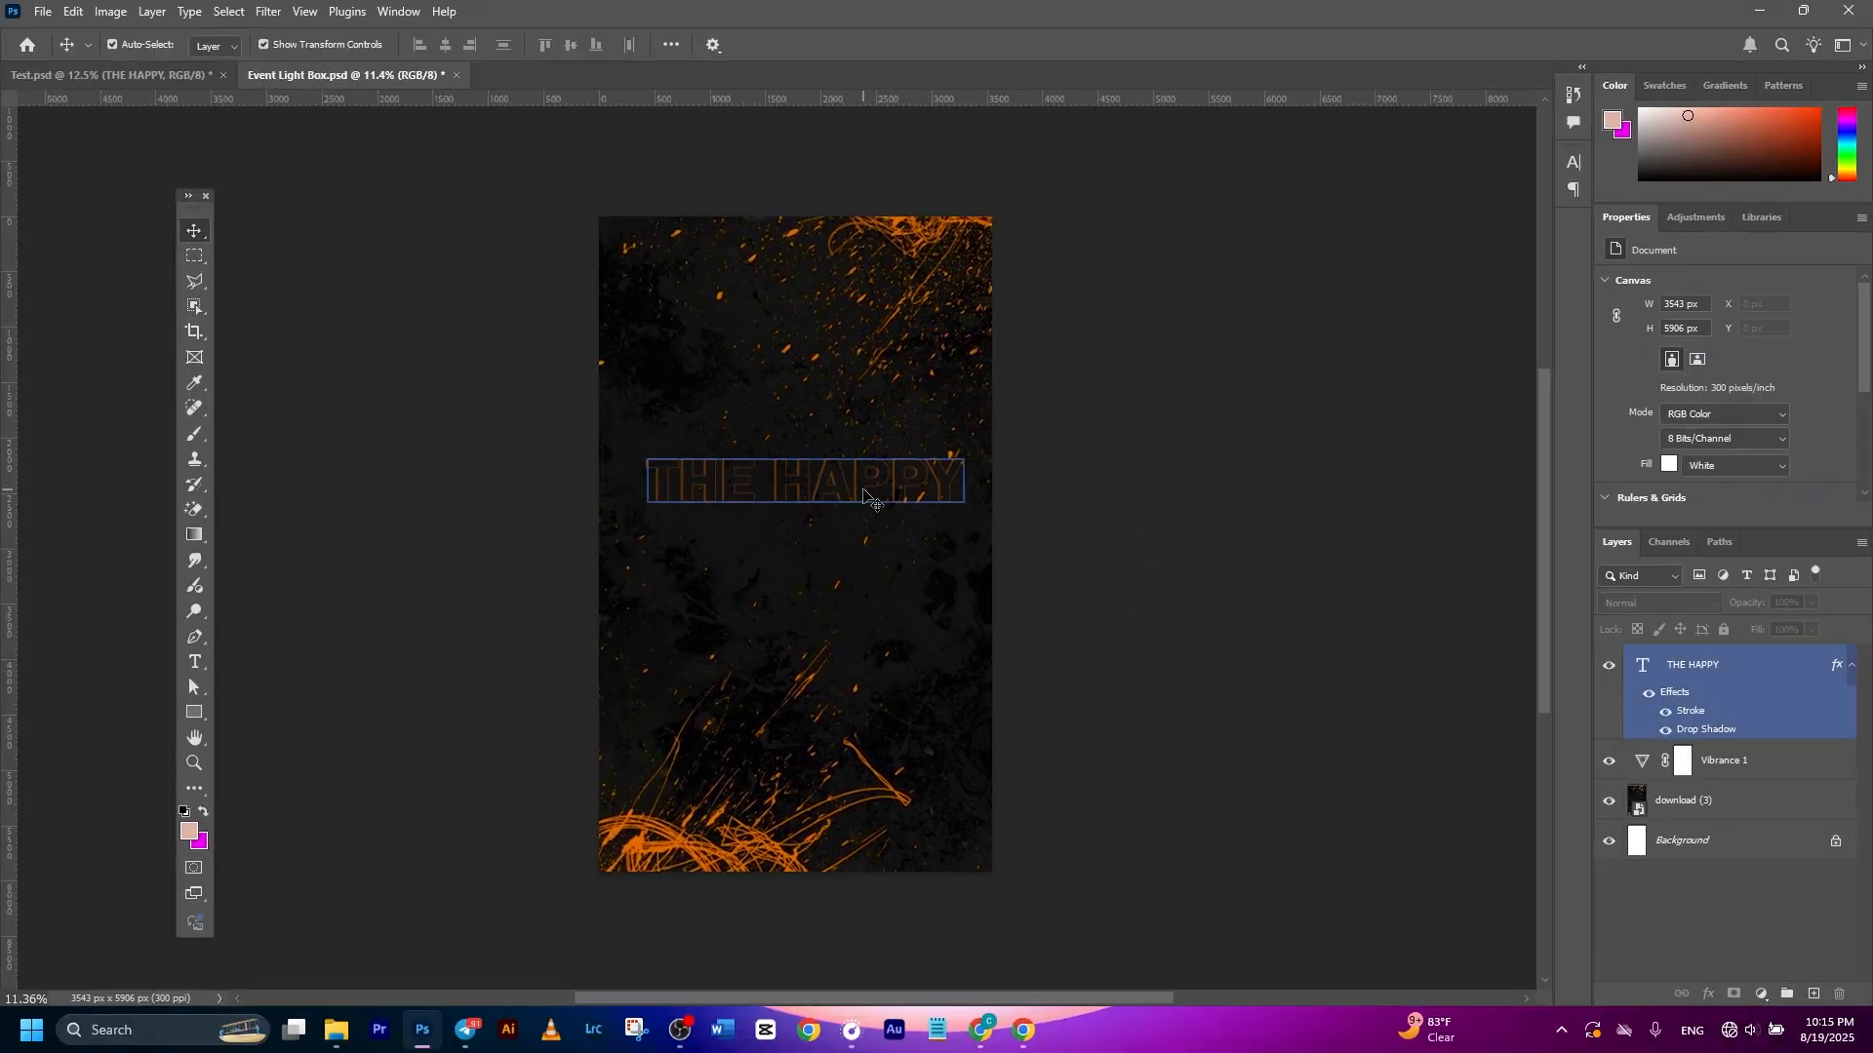
Rotate the THE HAPPY text to -90° and move it near the poster's left edge
click(863, 493)
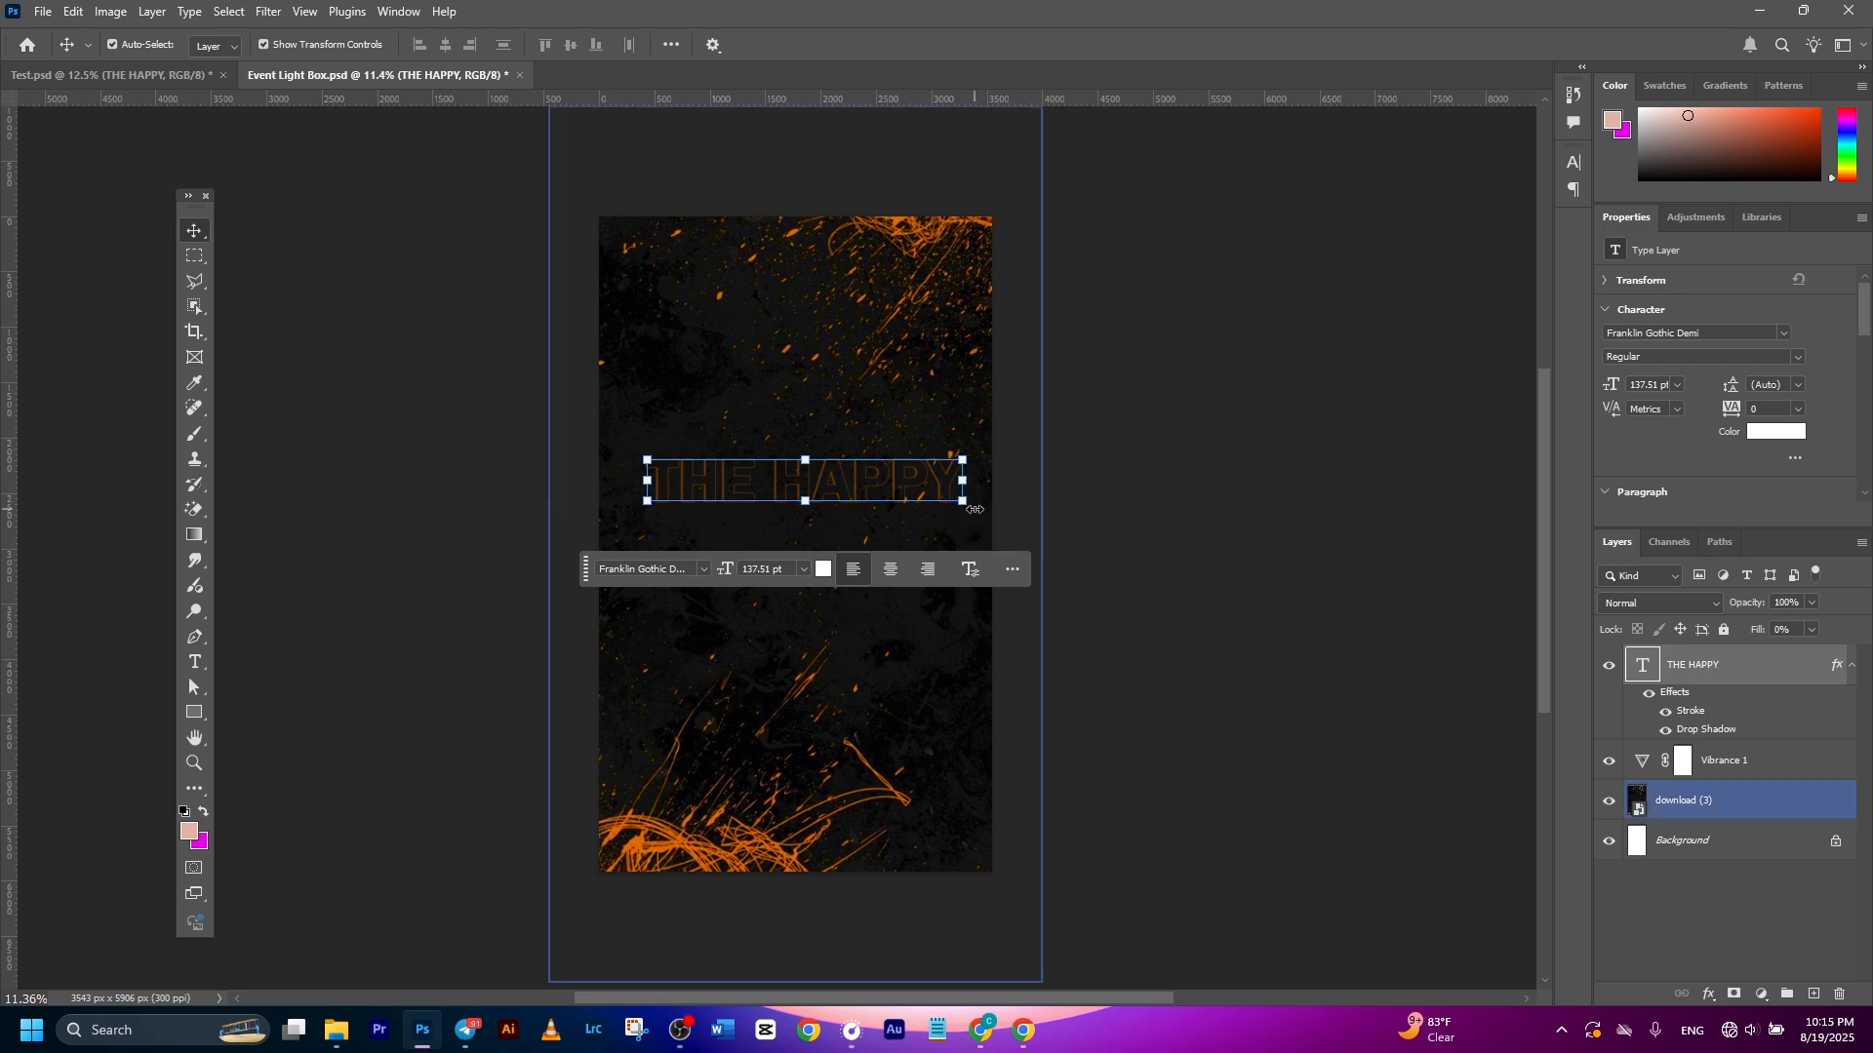
drag(1020, 388, 829, 300)
drag(777, 424, 660, 410)
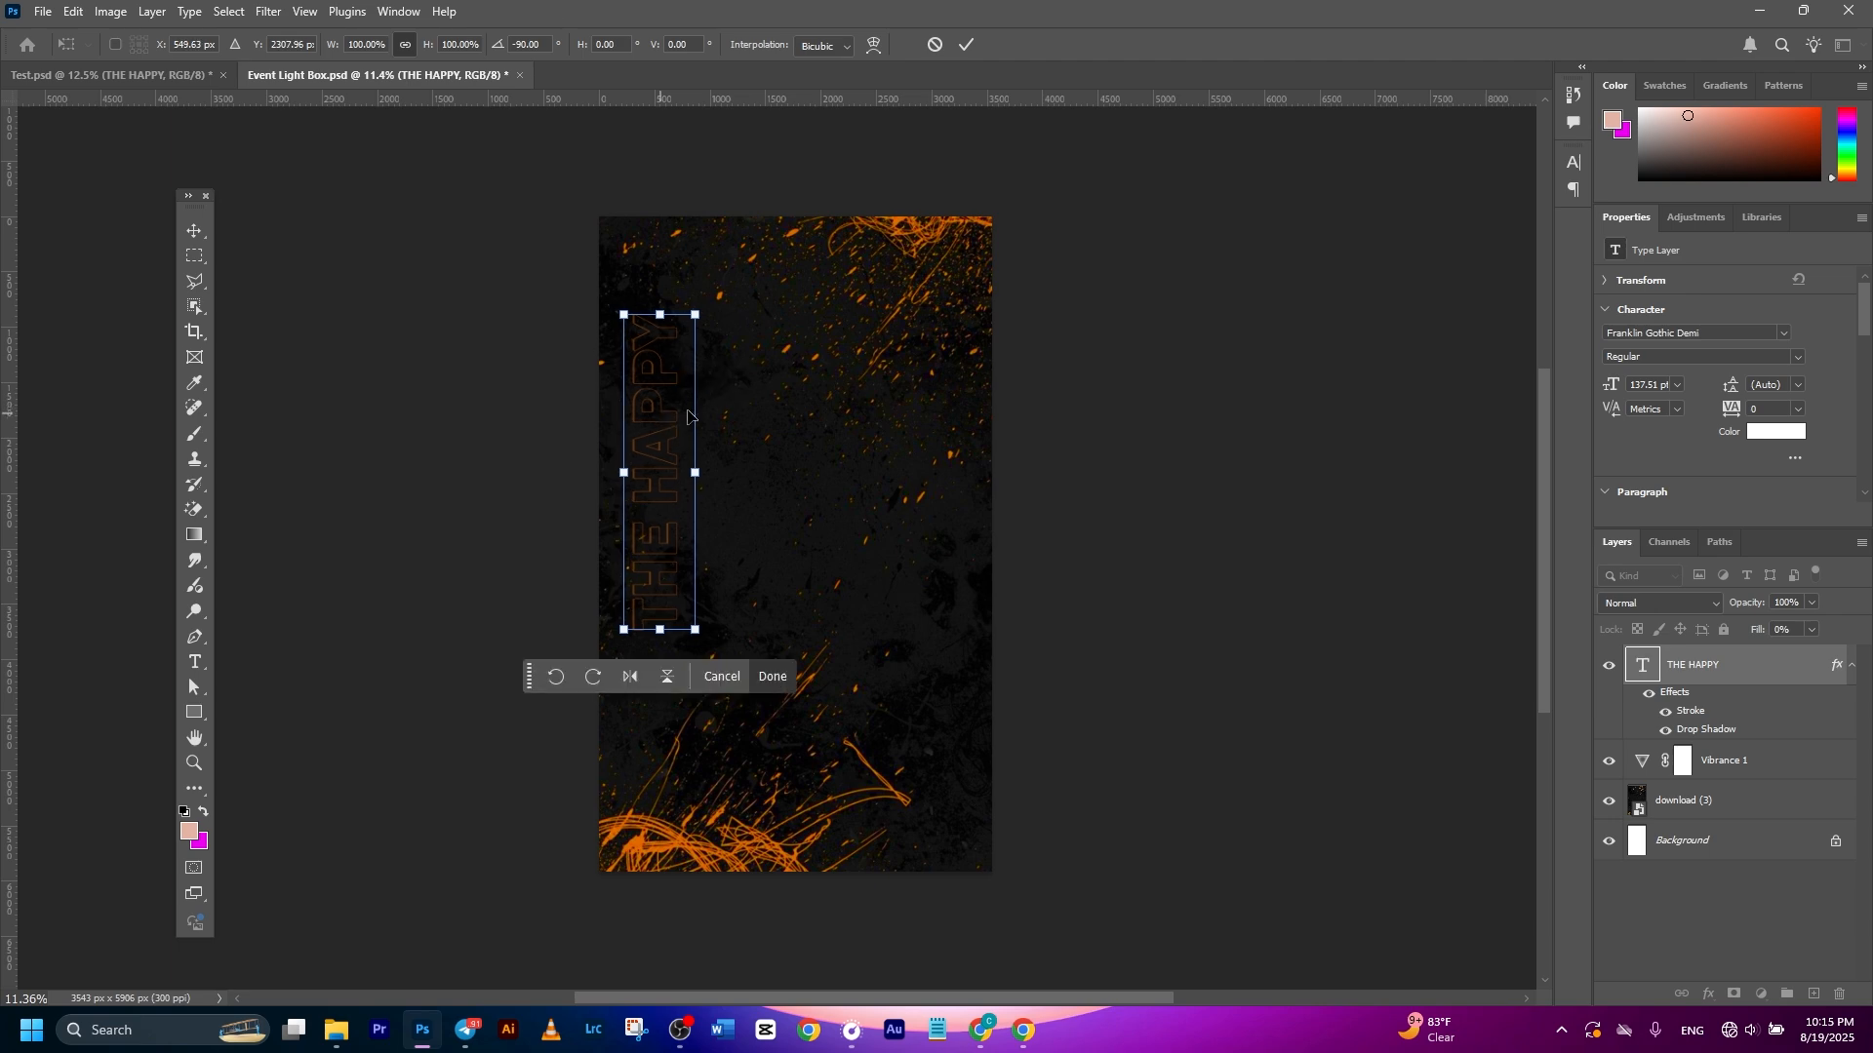
click(965, 44)
Duplicate the vertical THE HAPPY text layer
click(1707, 800)
click(1724, 675)
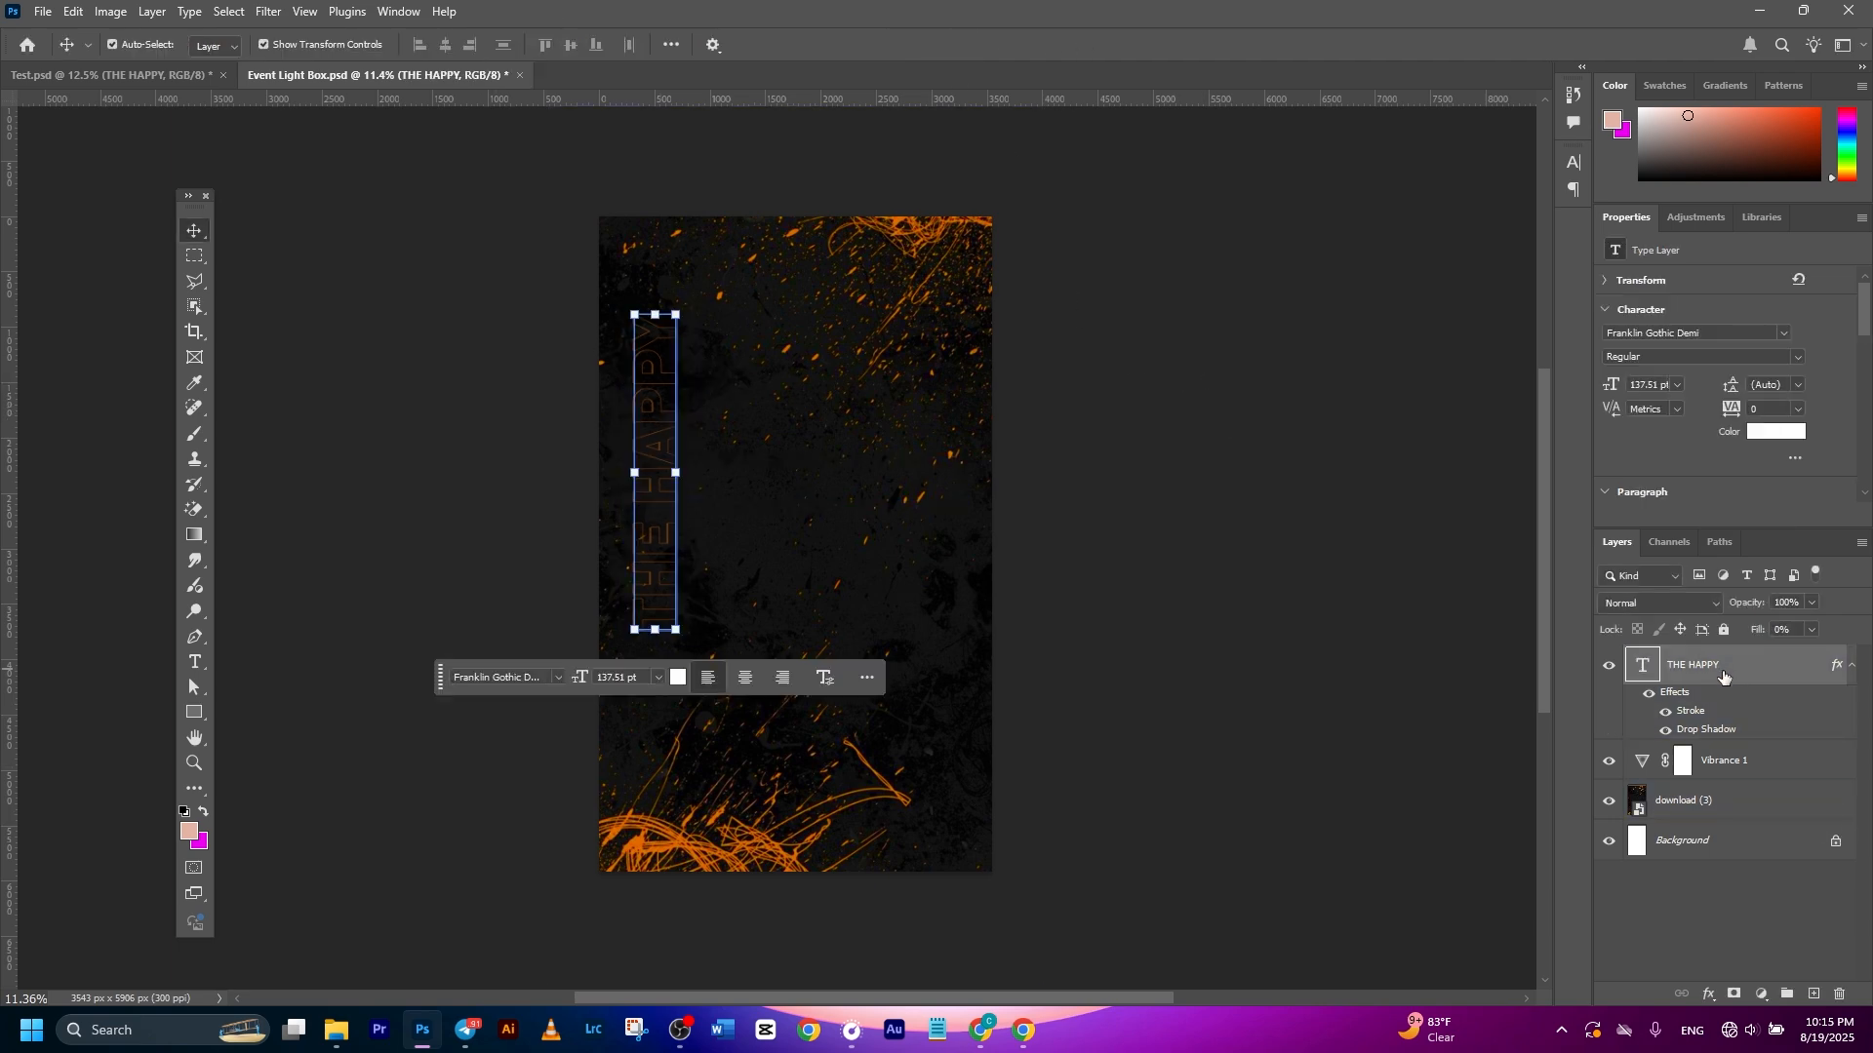
key(ctrl+j)
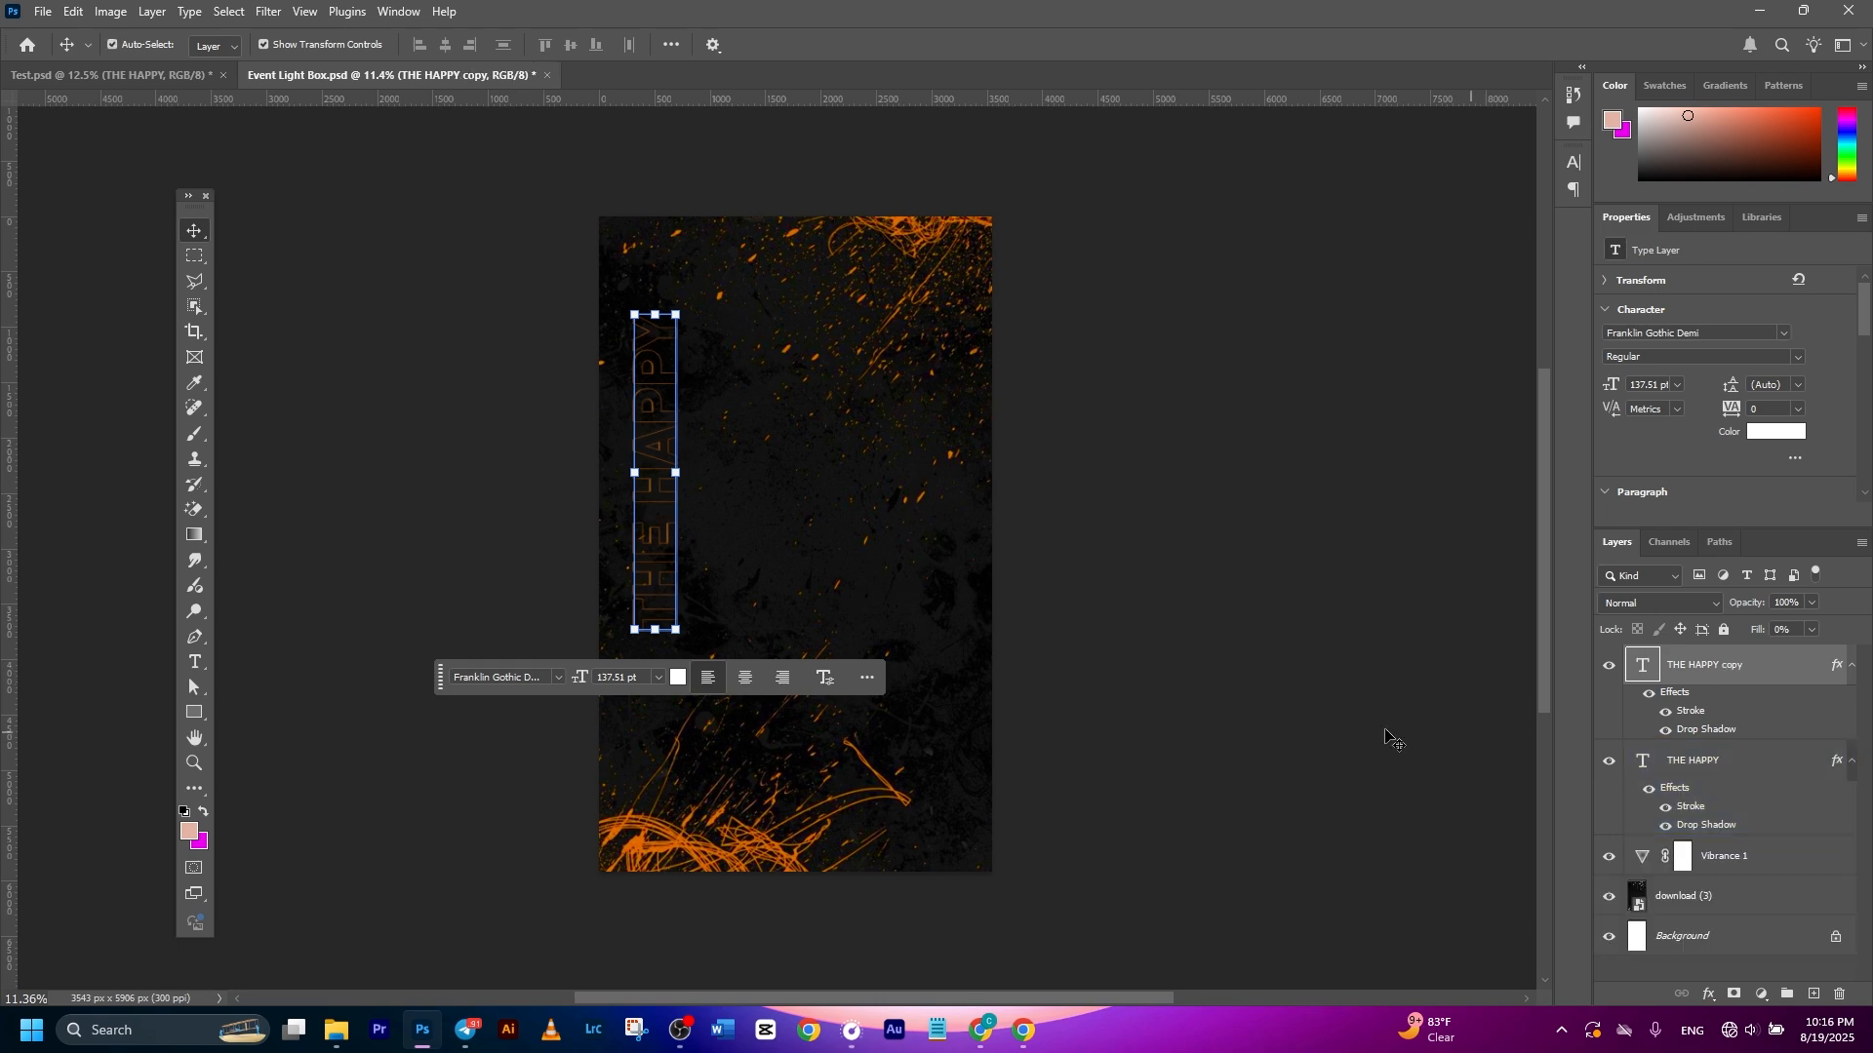
Move the duplicated vertical THE HAPPY text to the poster's right edge, lower than the original
key(ctrl+t)
drag(658, 426, 948, 473)
click(965, 46)
click(1192, 480)
drag(952, 478, 953, 592)
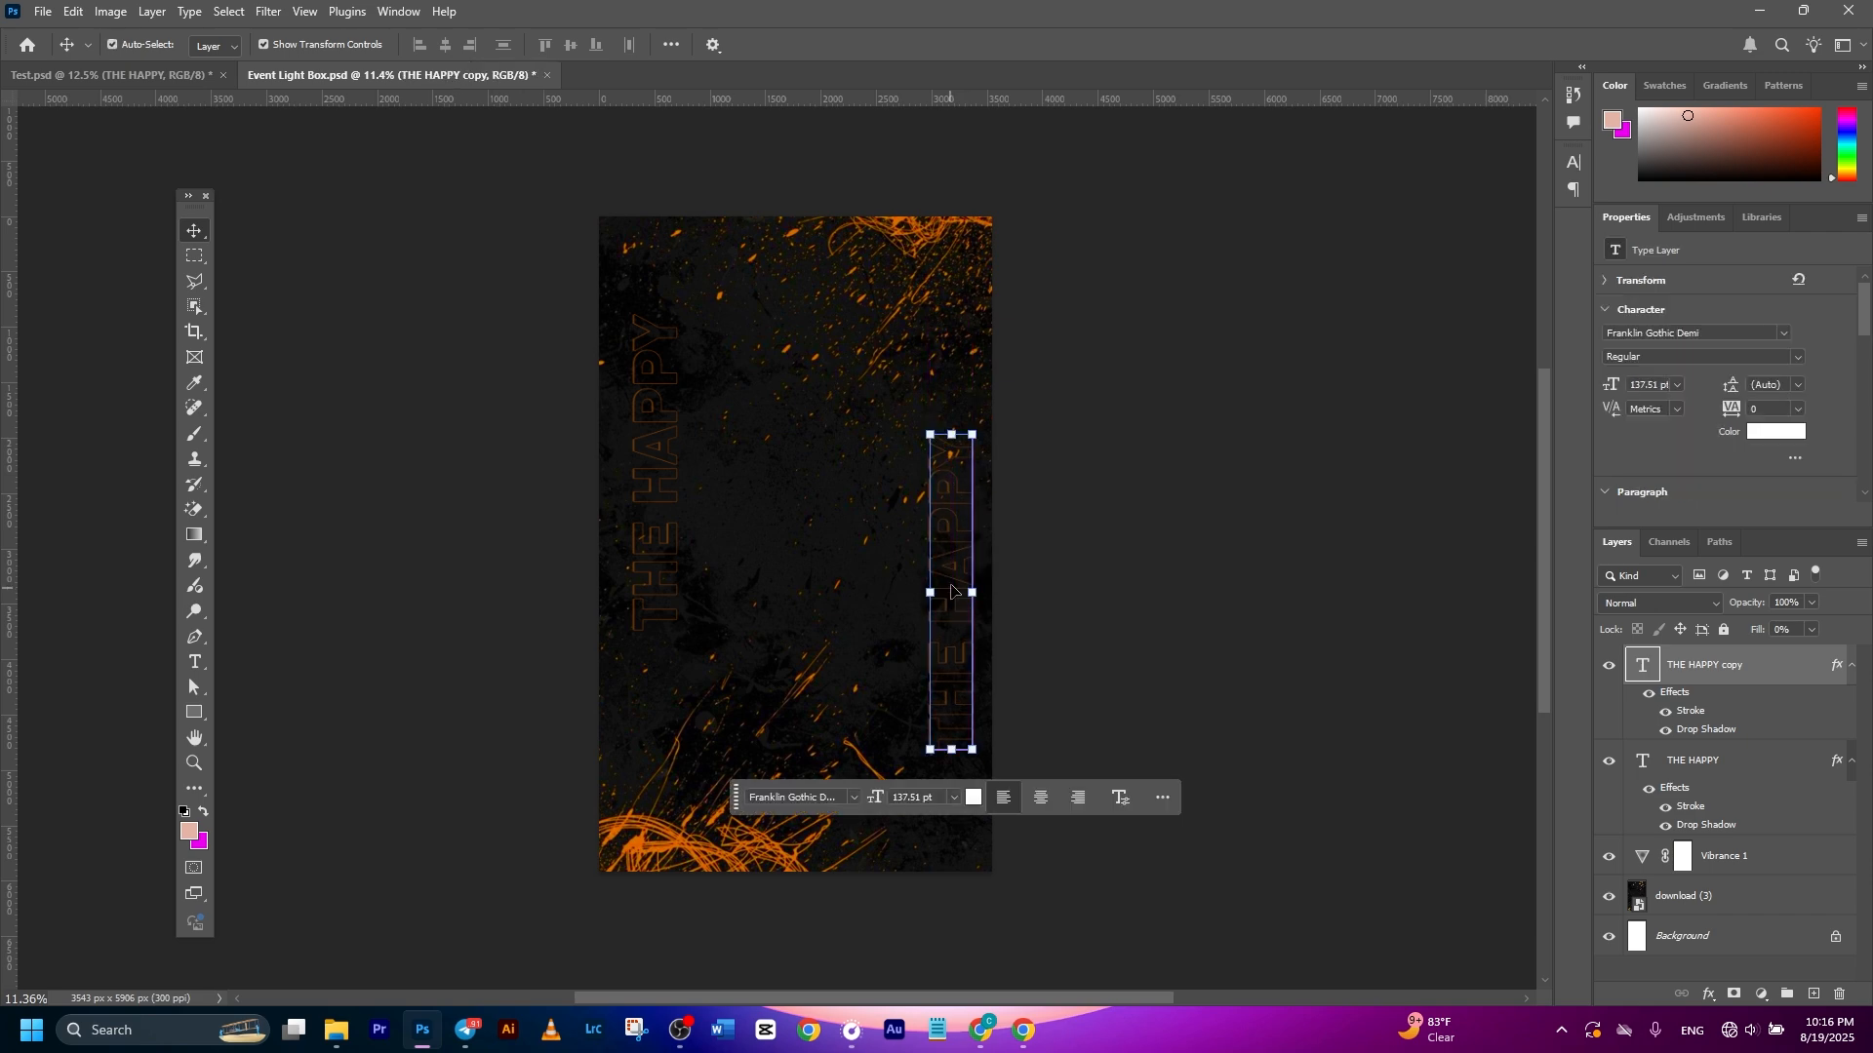
Rotate the duplicated THE HAPPY text 180° so it reads downward, keeping it along the poster's right edge
drag(973, 429, 1068, 537)
key(Escape)
click(960, 478)
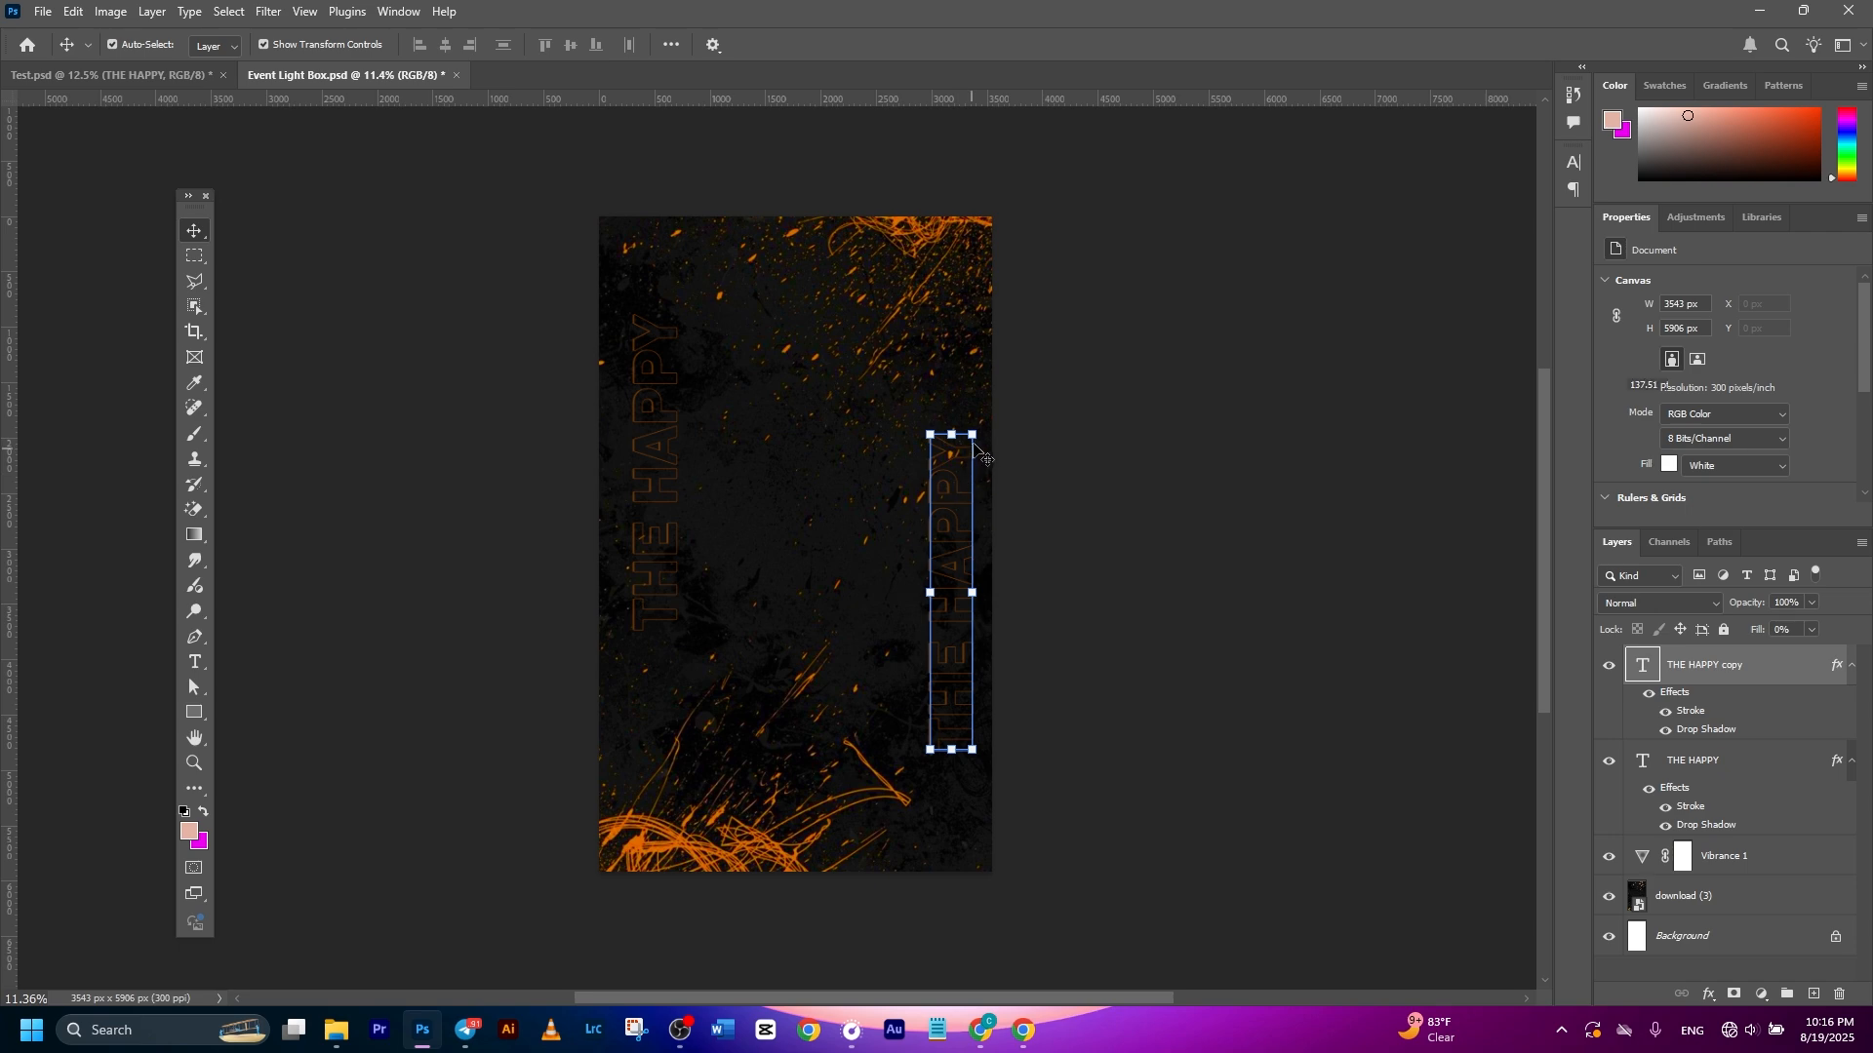
drag(989, 427, 787, 975)
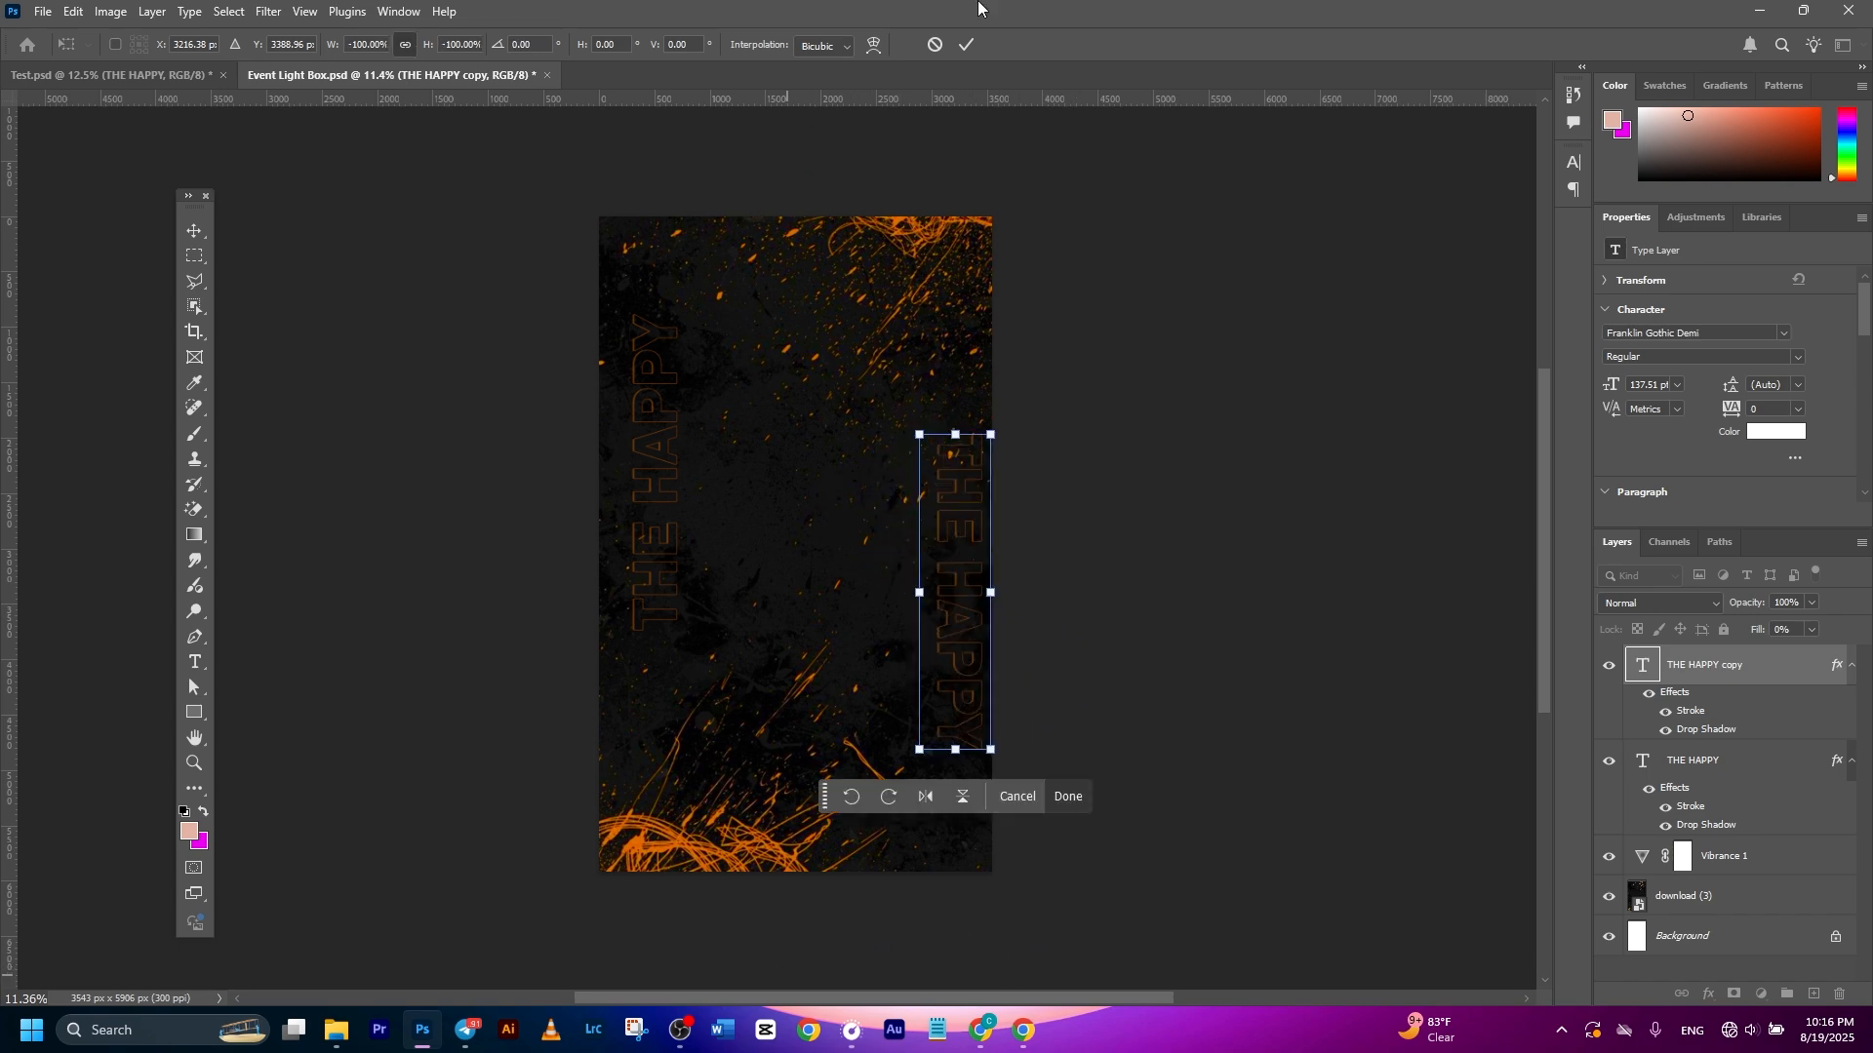
key(Return)
key(v)
drag(983, 532, 964, 551)
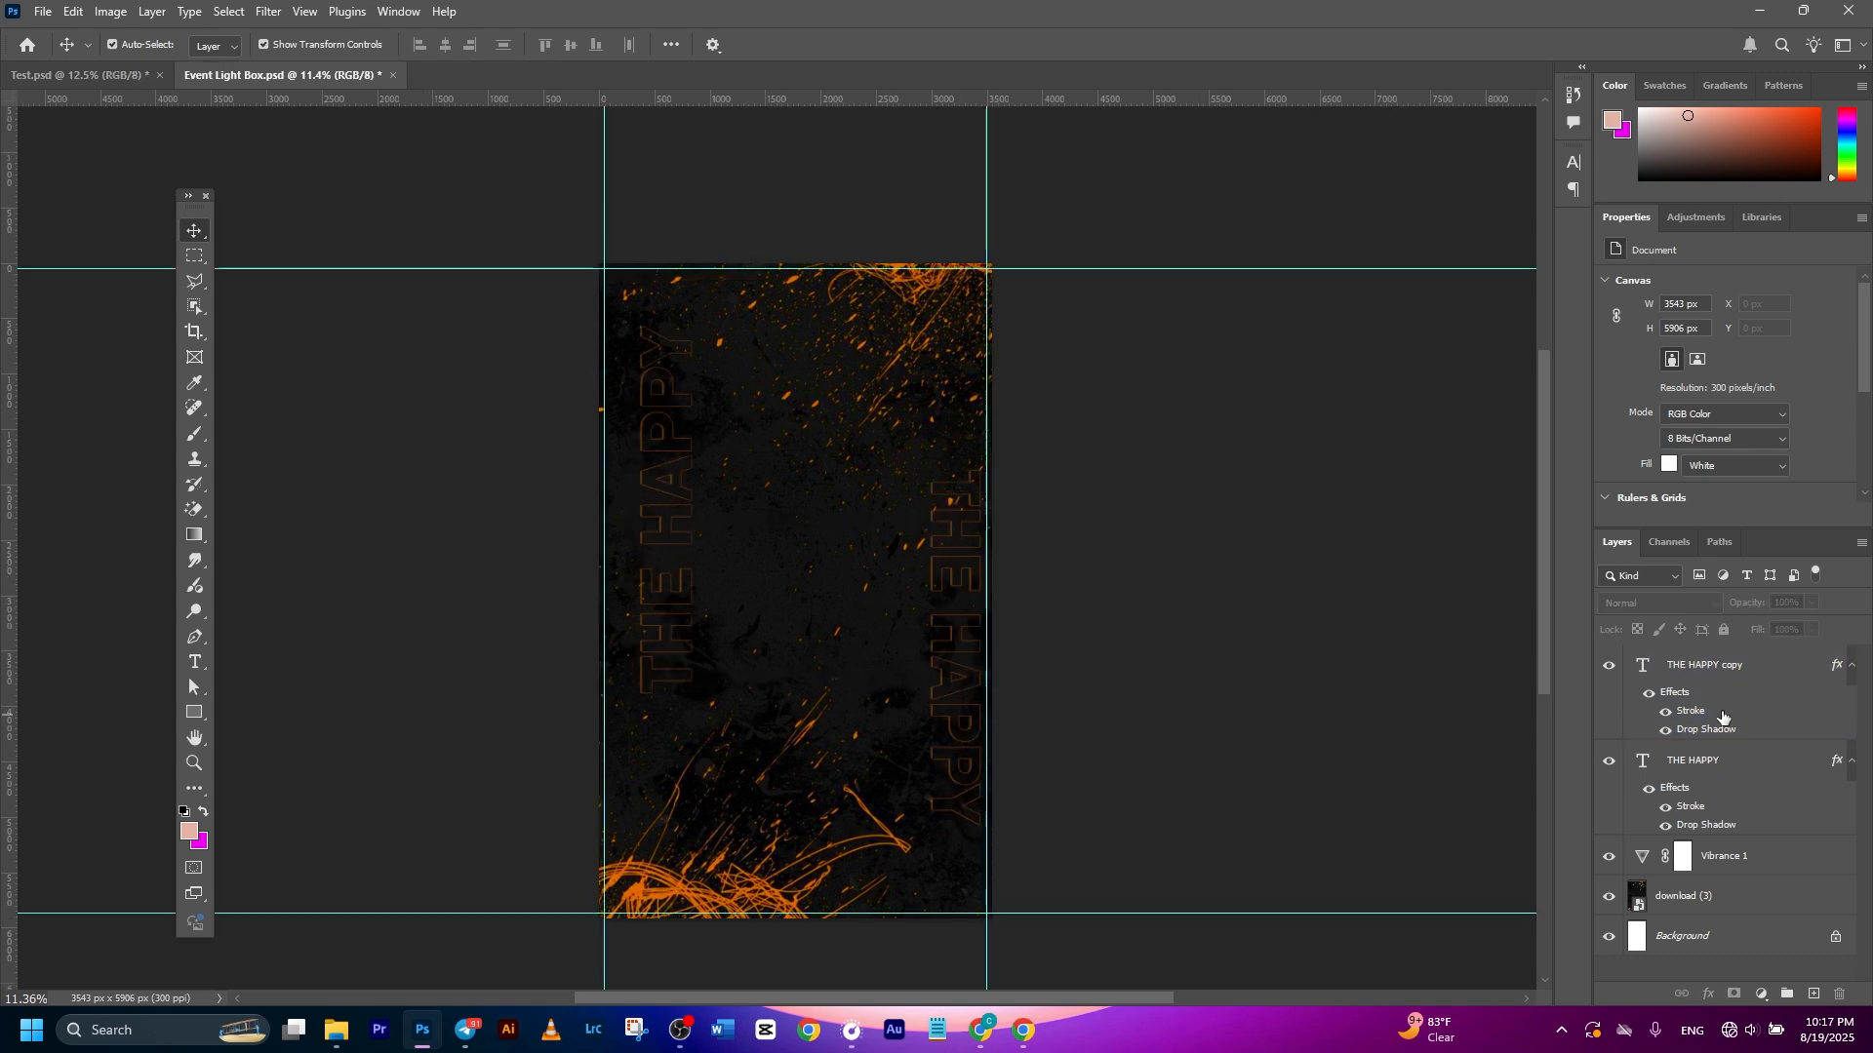
Place portrait-young-man-yellow-scene.png as an embedded image above the THE HAPPY copy layer
click(1743, 712)
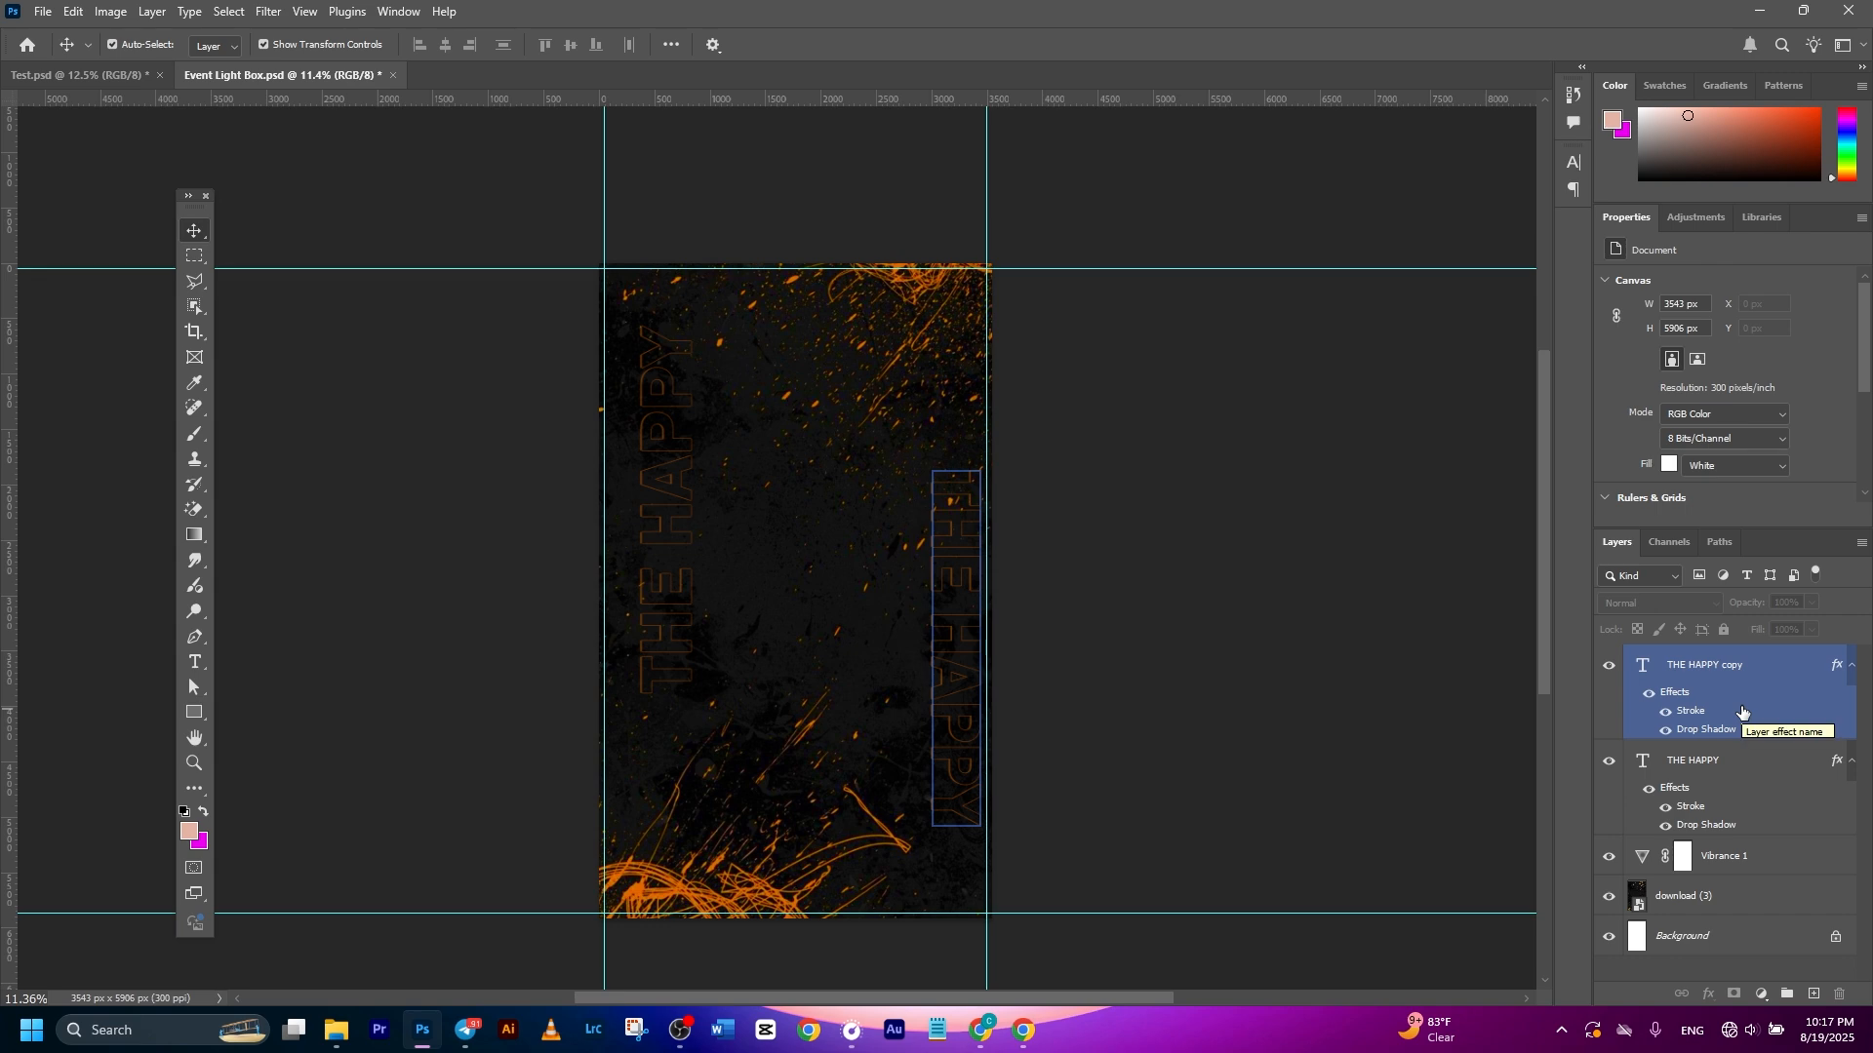
click(1739, 673)
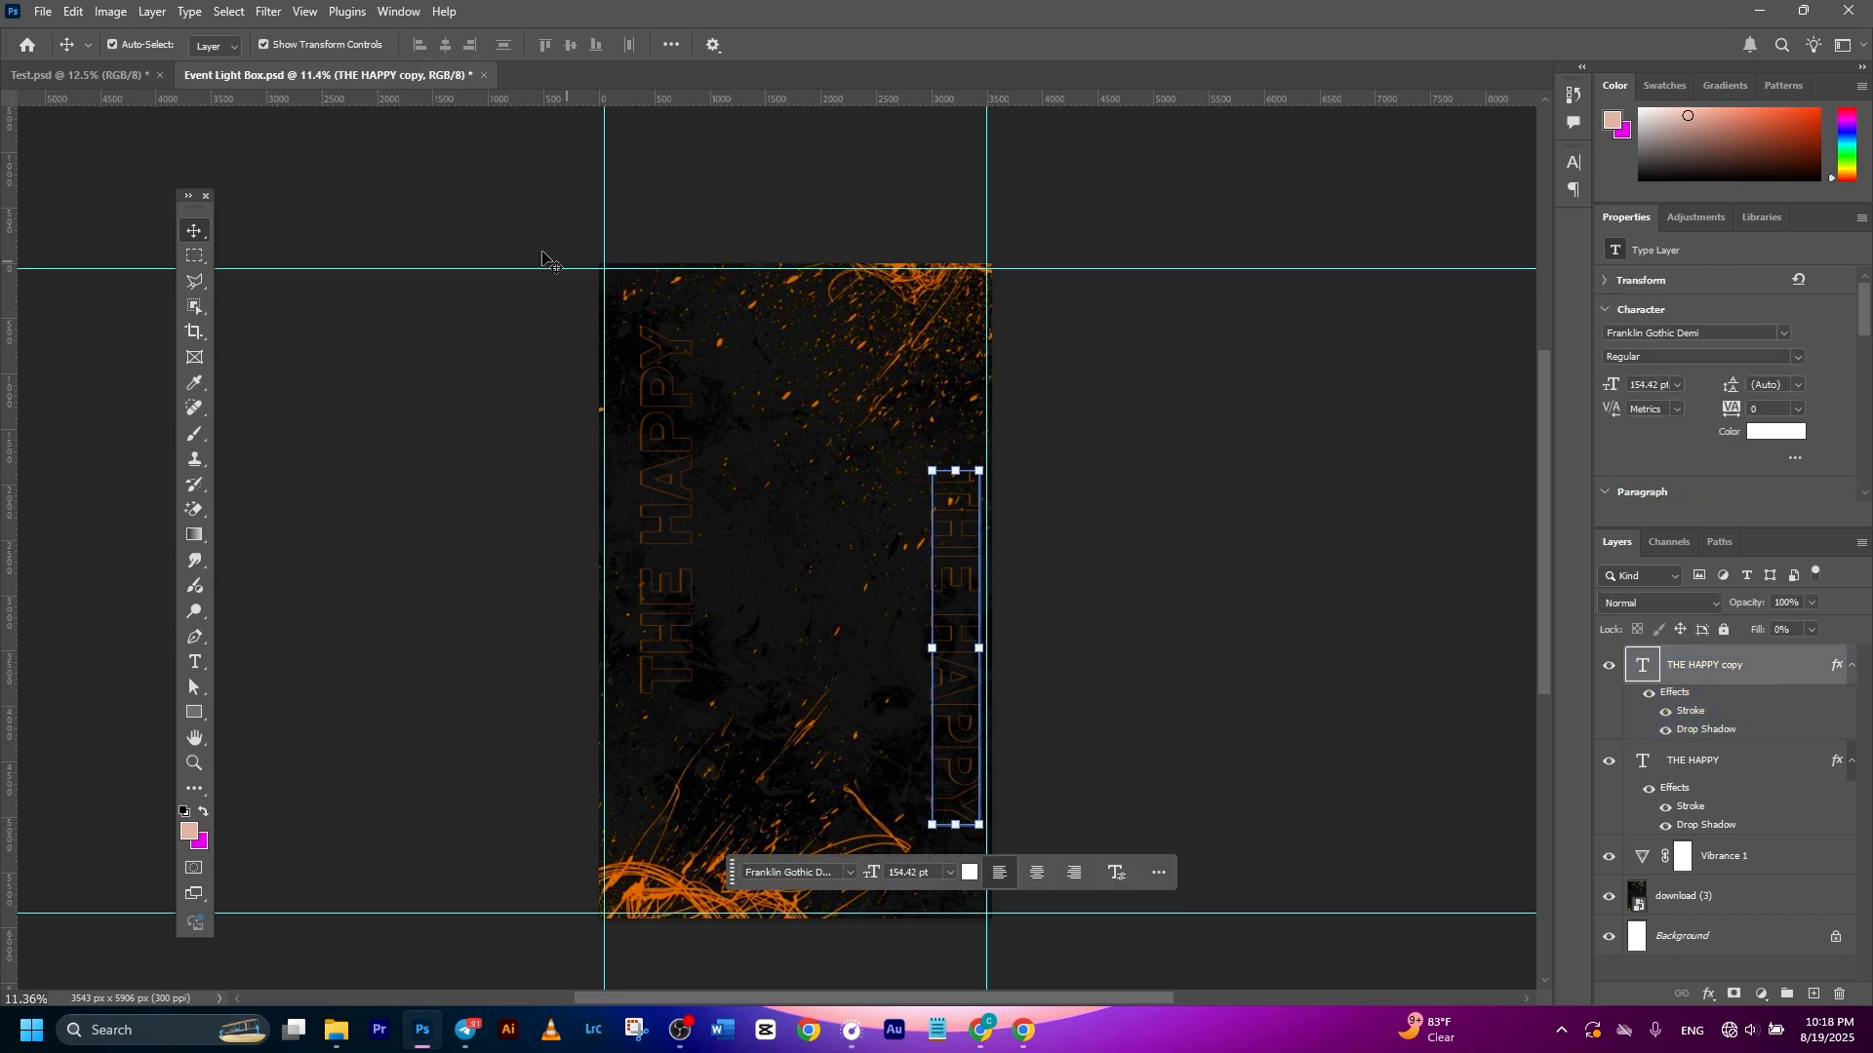
click(43, 11)
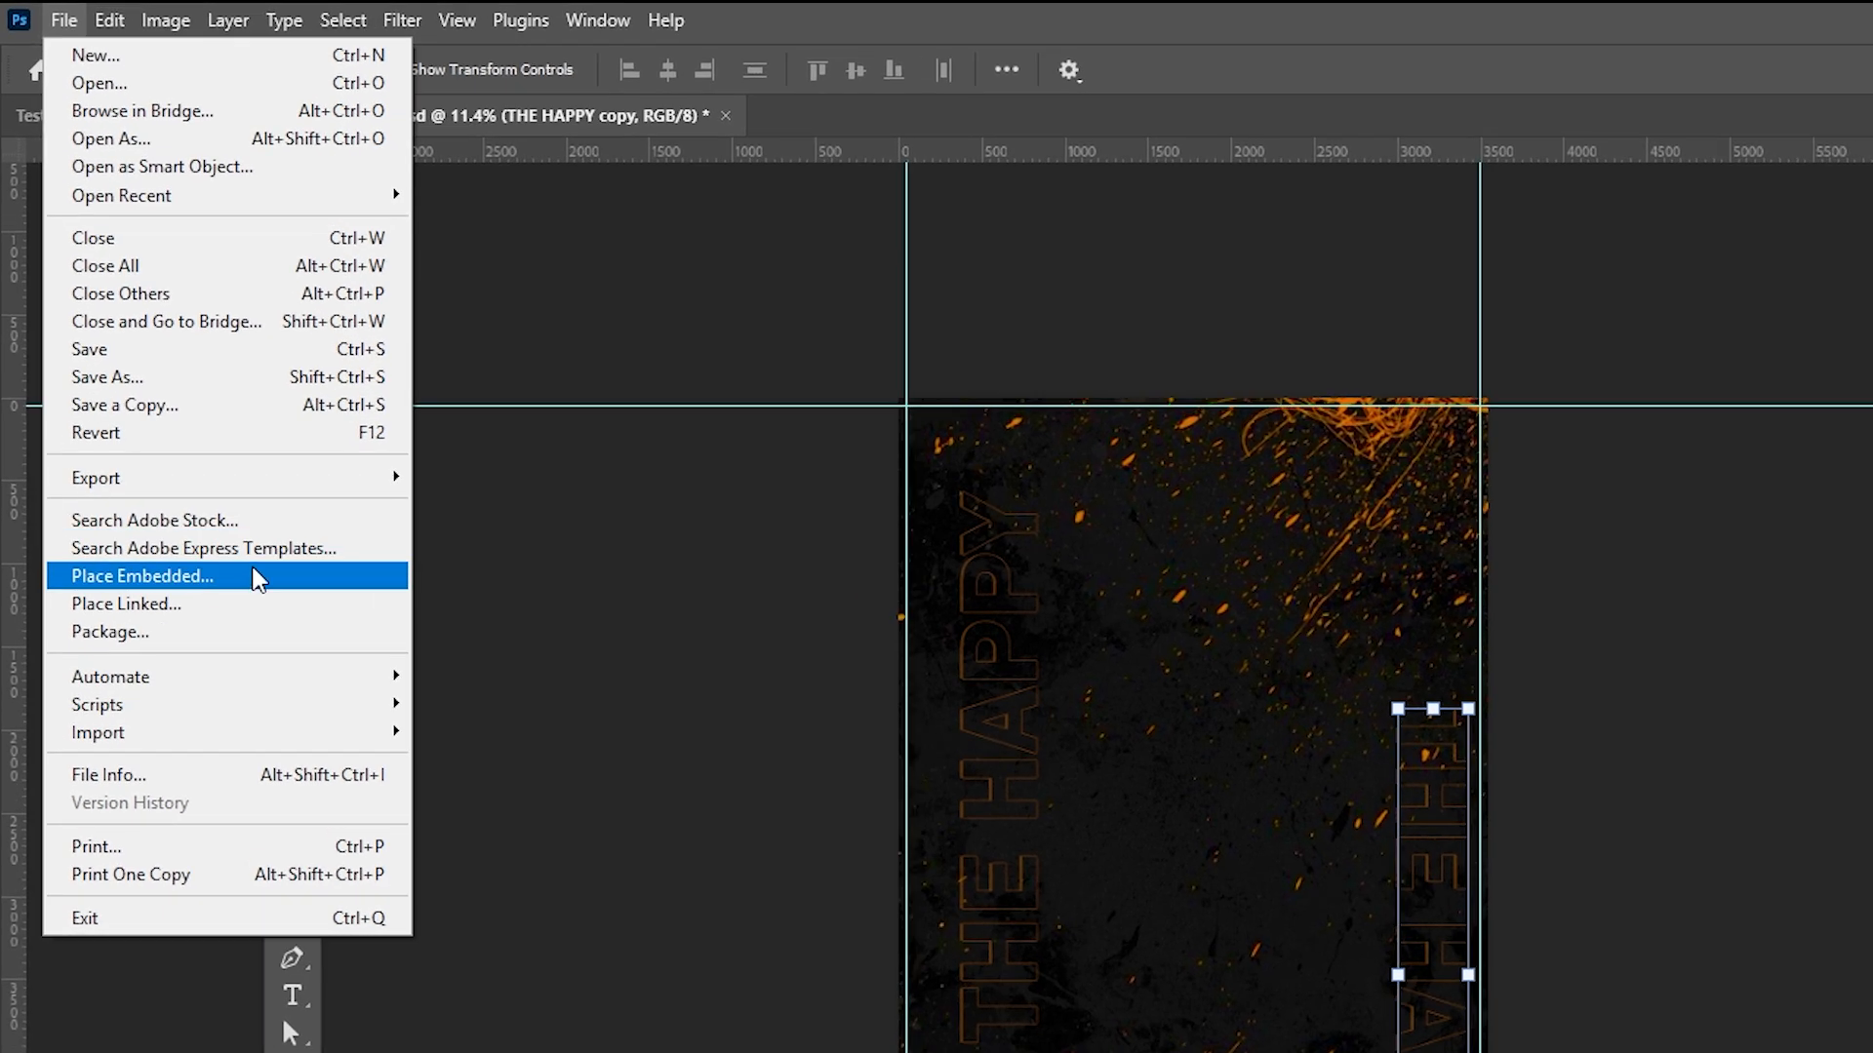
click(244, 583)
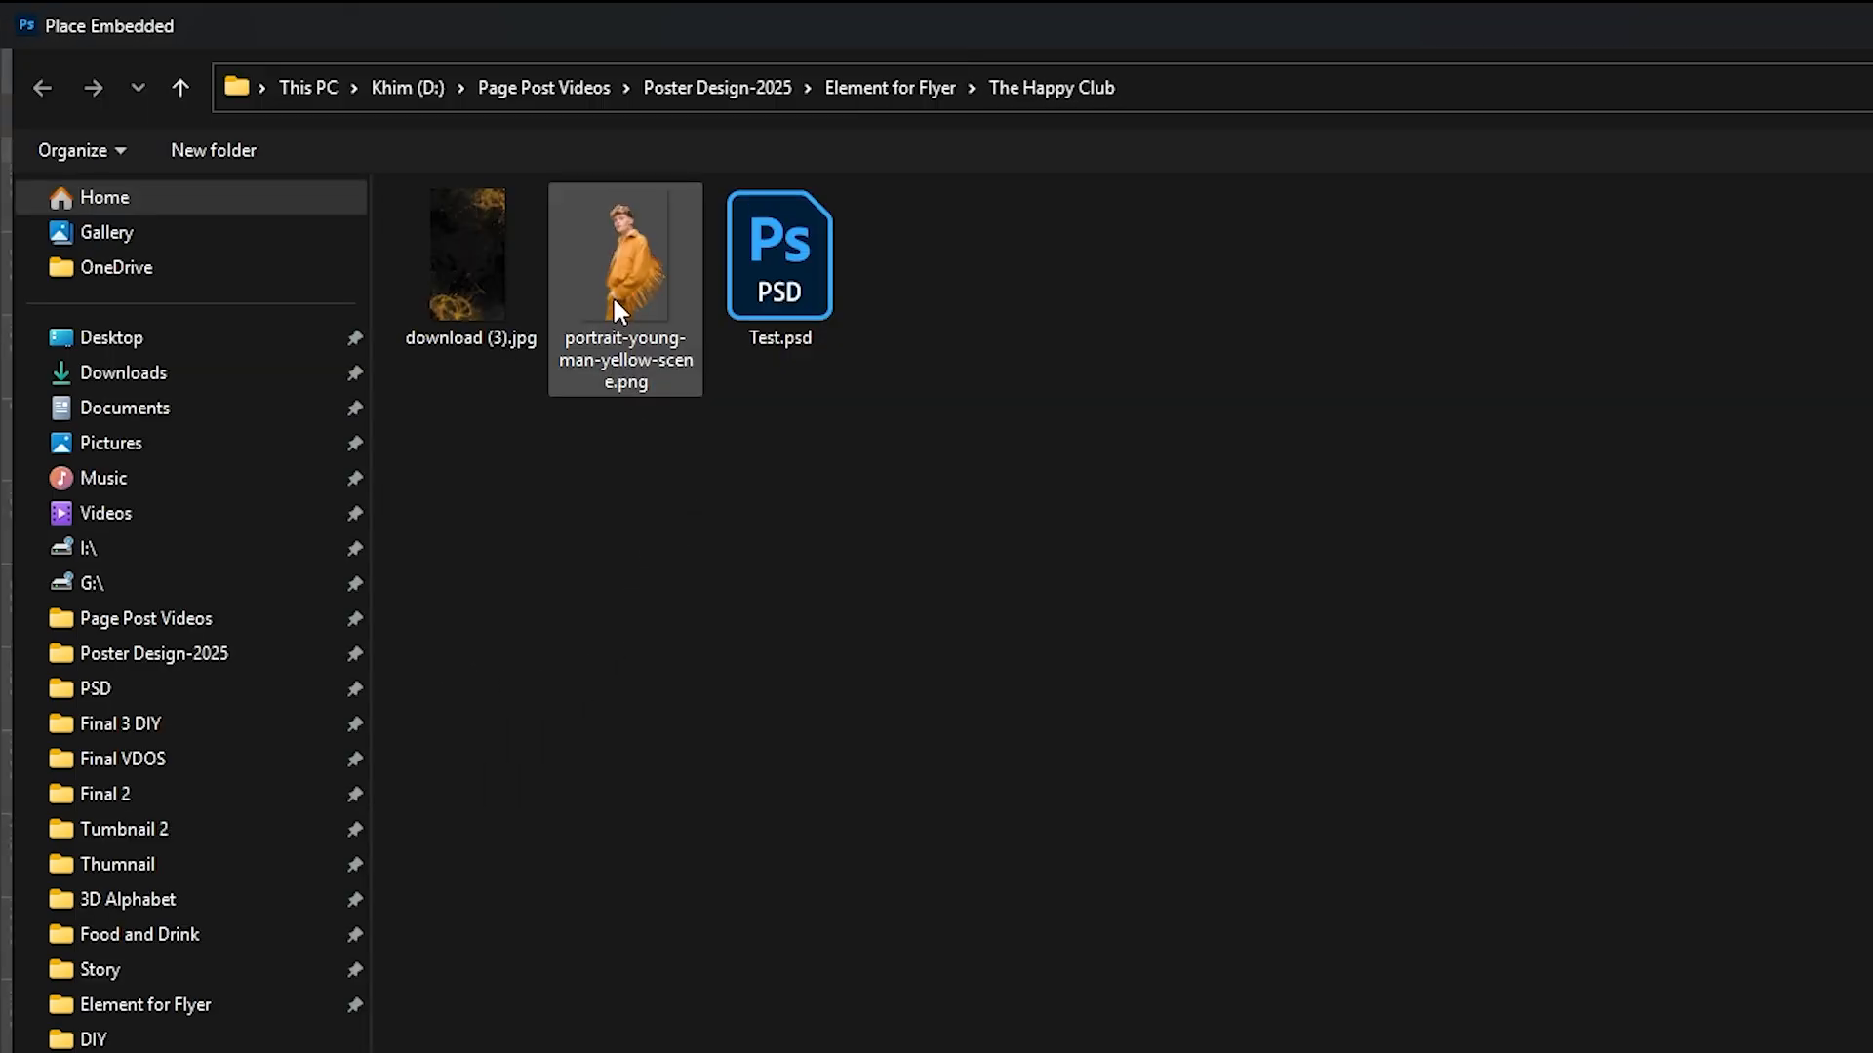
double_click(614, 304)
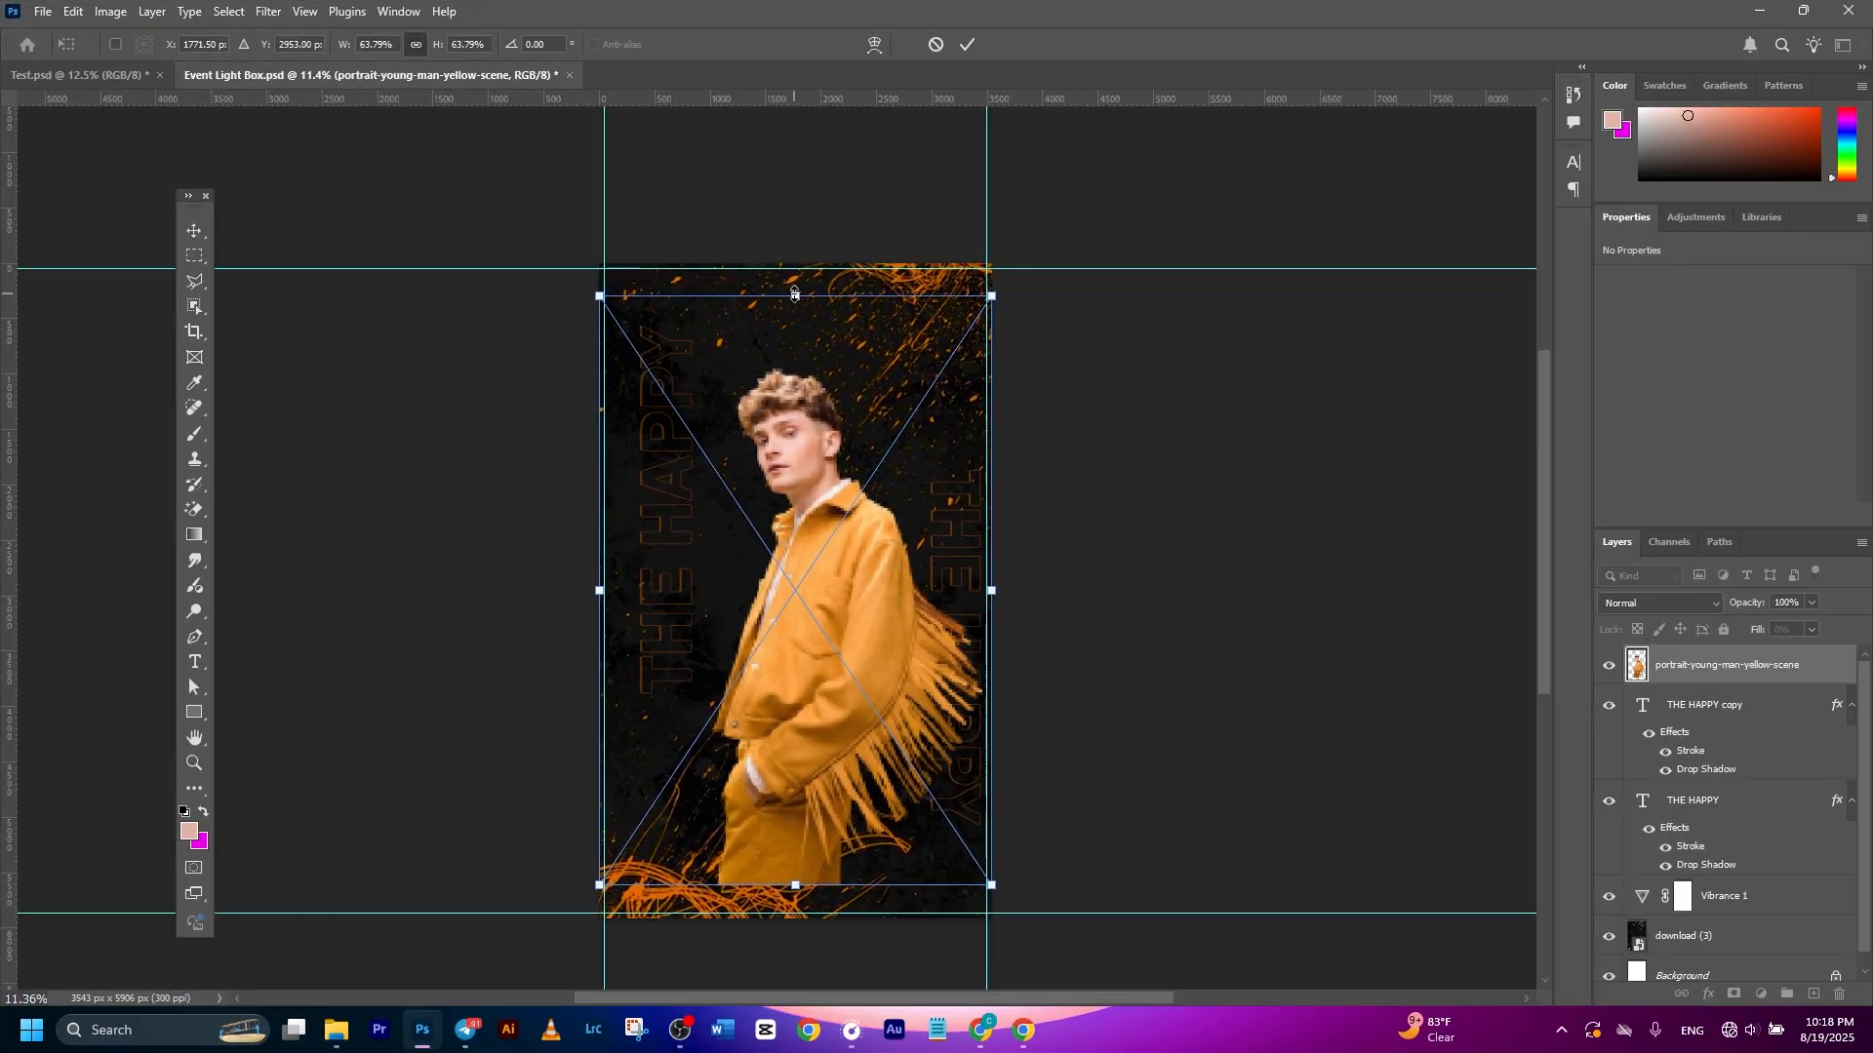
Enlarge the portrait to about 4369 x 8335 px and position it at about X 240 px, Y 291 px so it fills the poster
drag(1195, 446, 1229, 268)
drag(803, 518, 790, 560)
drag(783, 218, 819, 169)
key(Return)
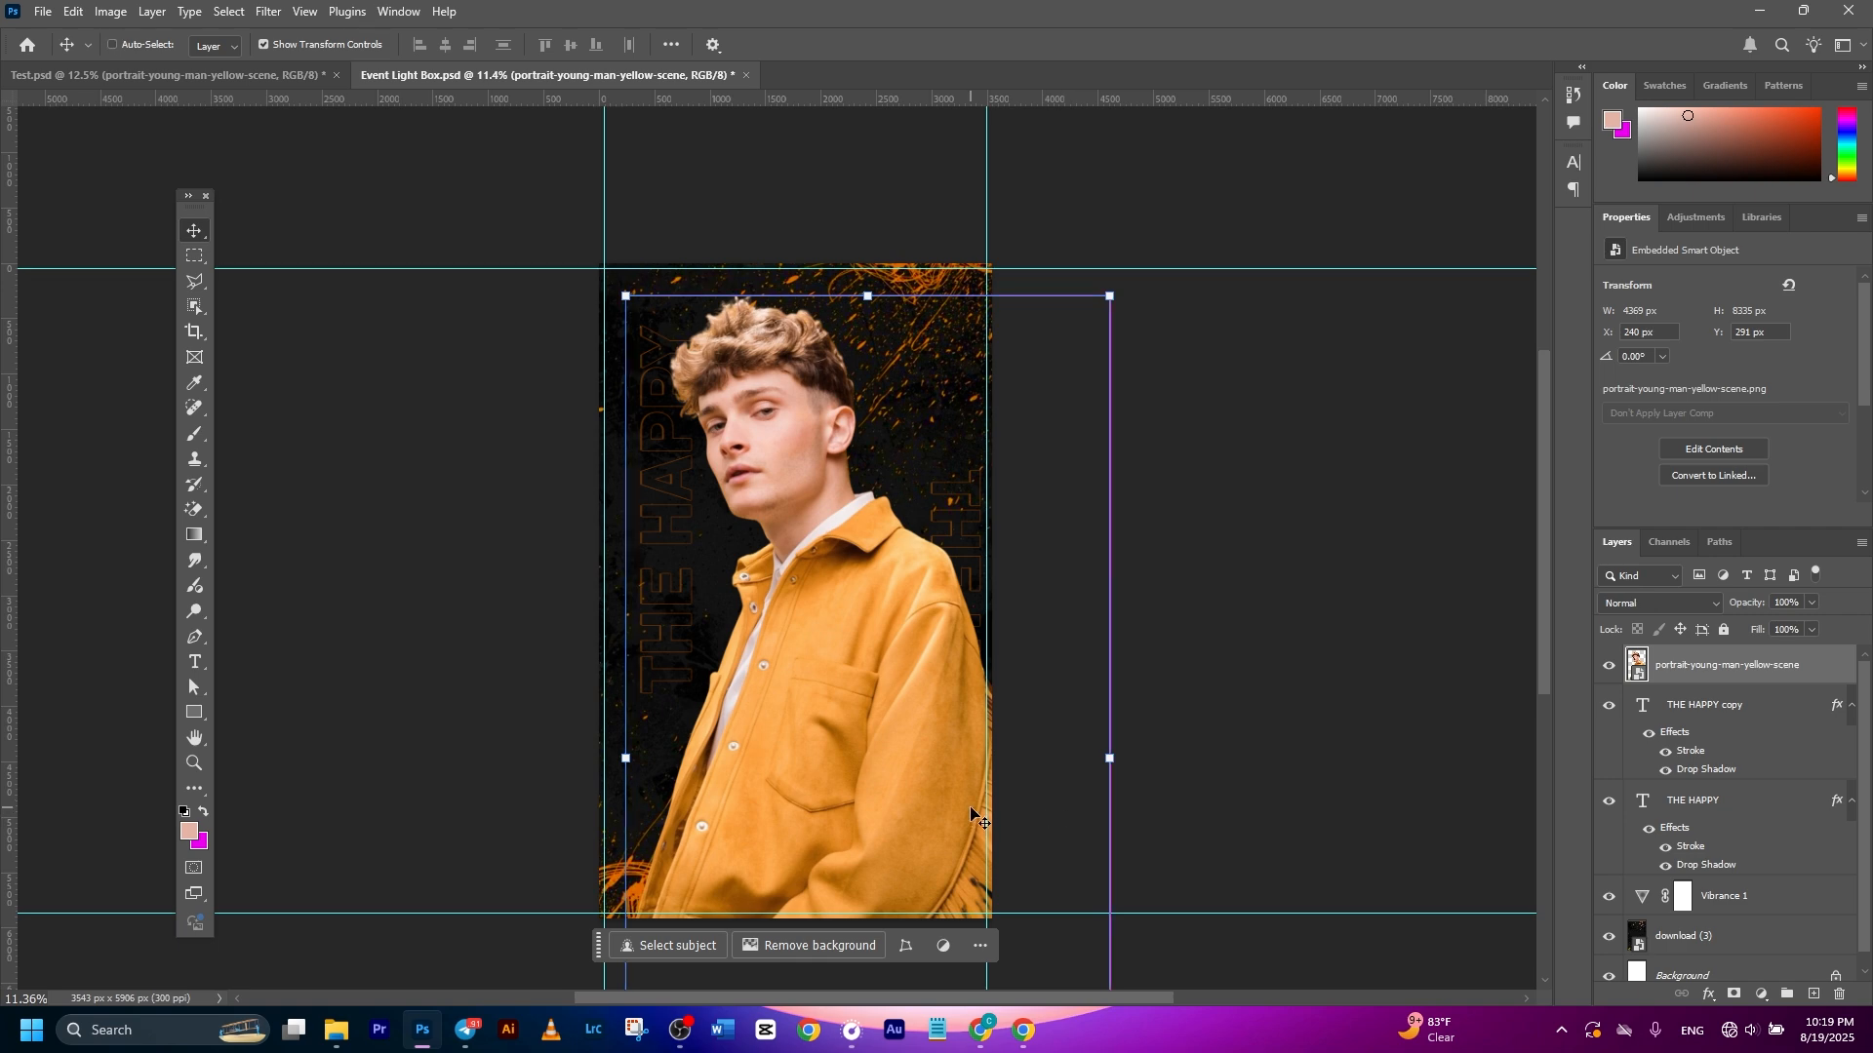
Duplicate the portrait layer and hide the copy
key(ctrl+j)
click(1767, 733)
click(1761, 710)
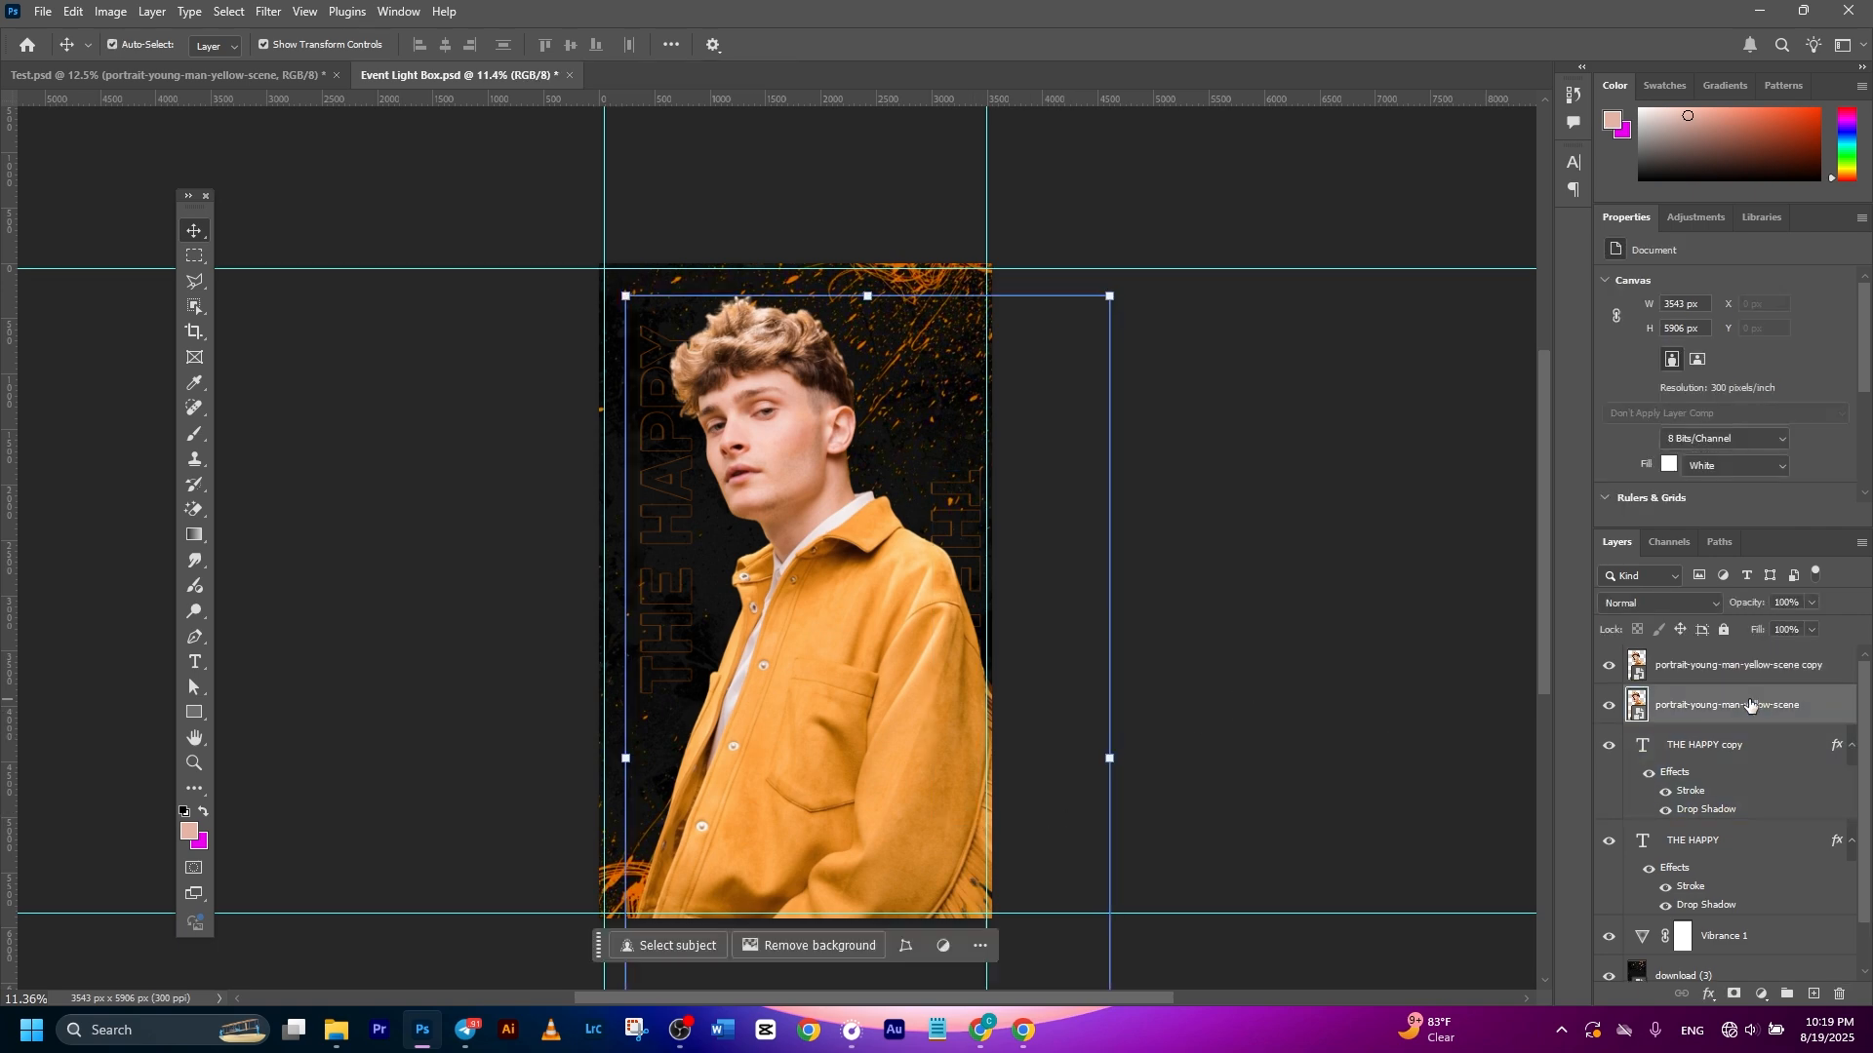
ctrl+click(1726, 710)
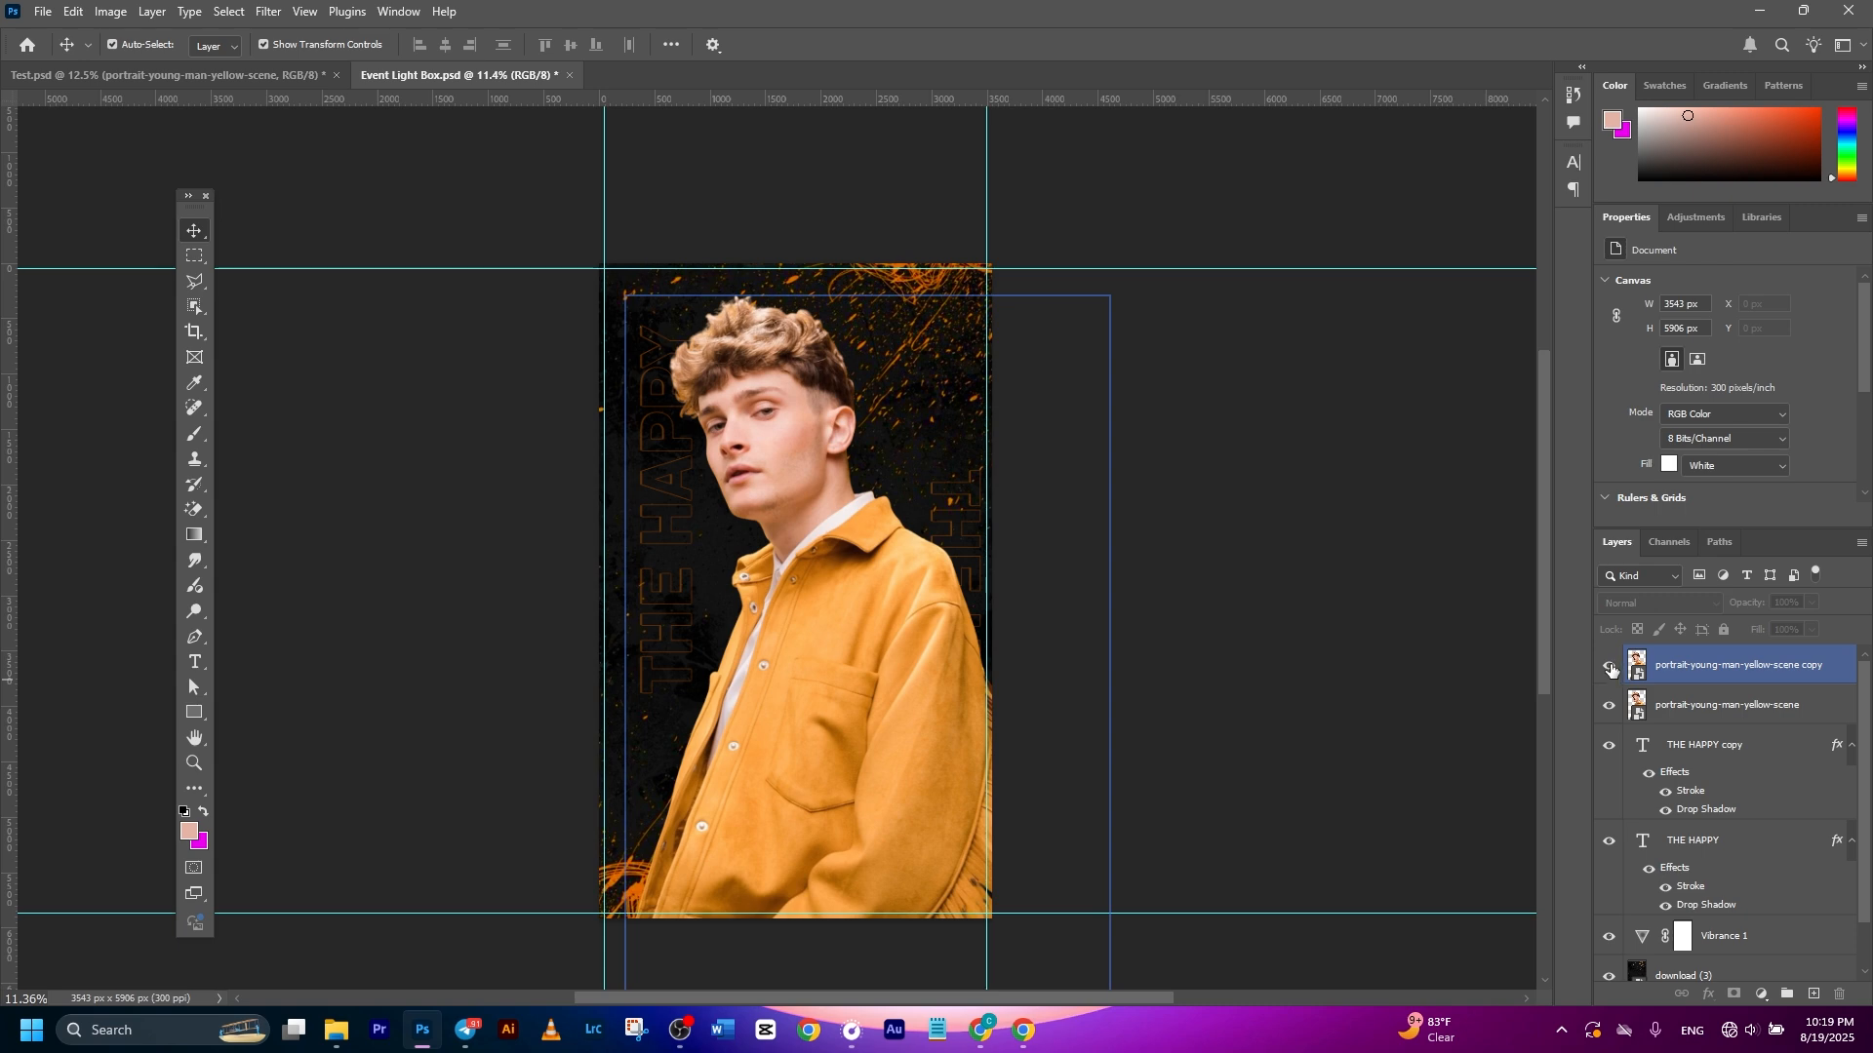
click(1610, 667)
Convert the original portrait layer to a smart object and open its contents for editing
click(1695, 715)
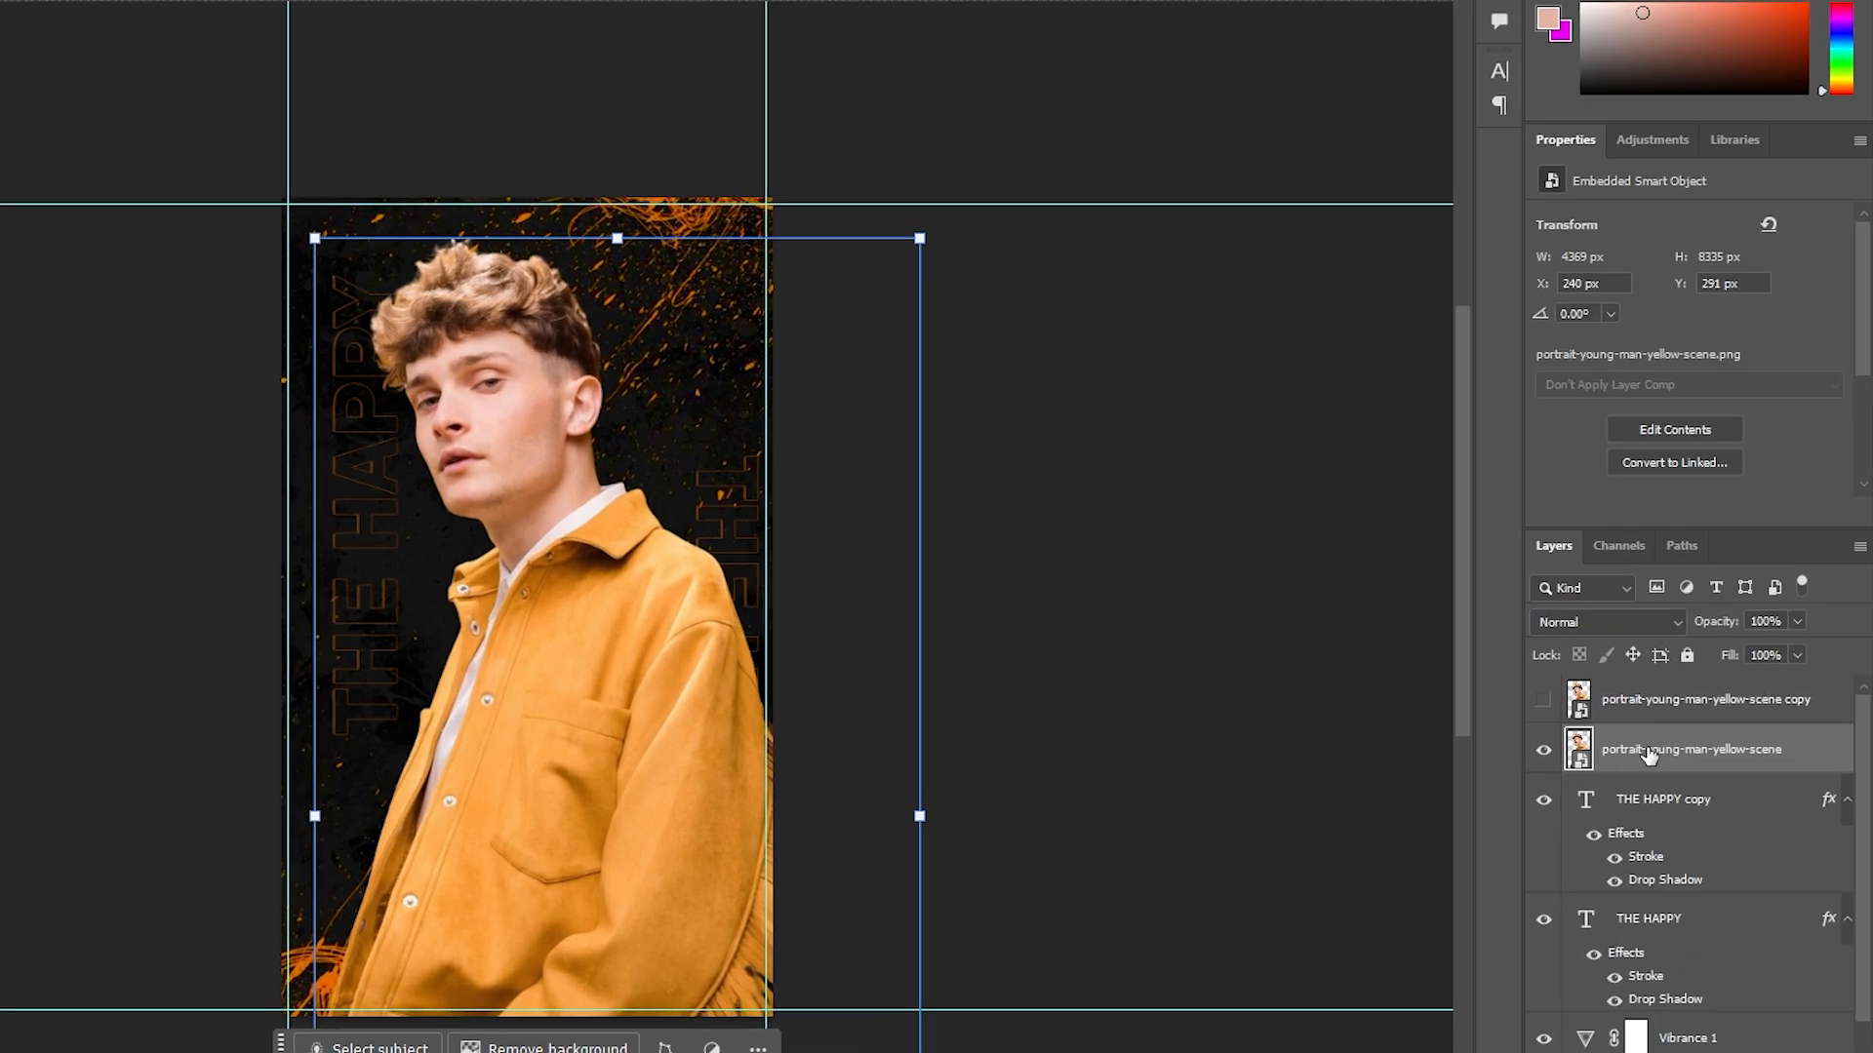
right_click(1692, 704)
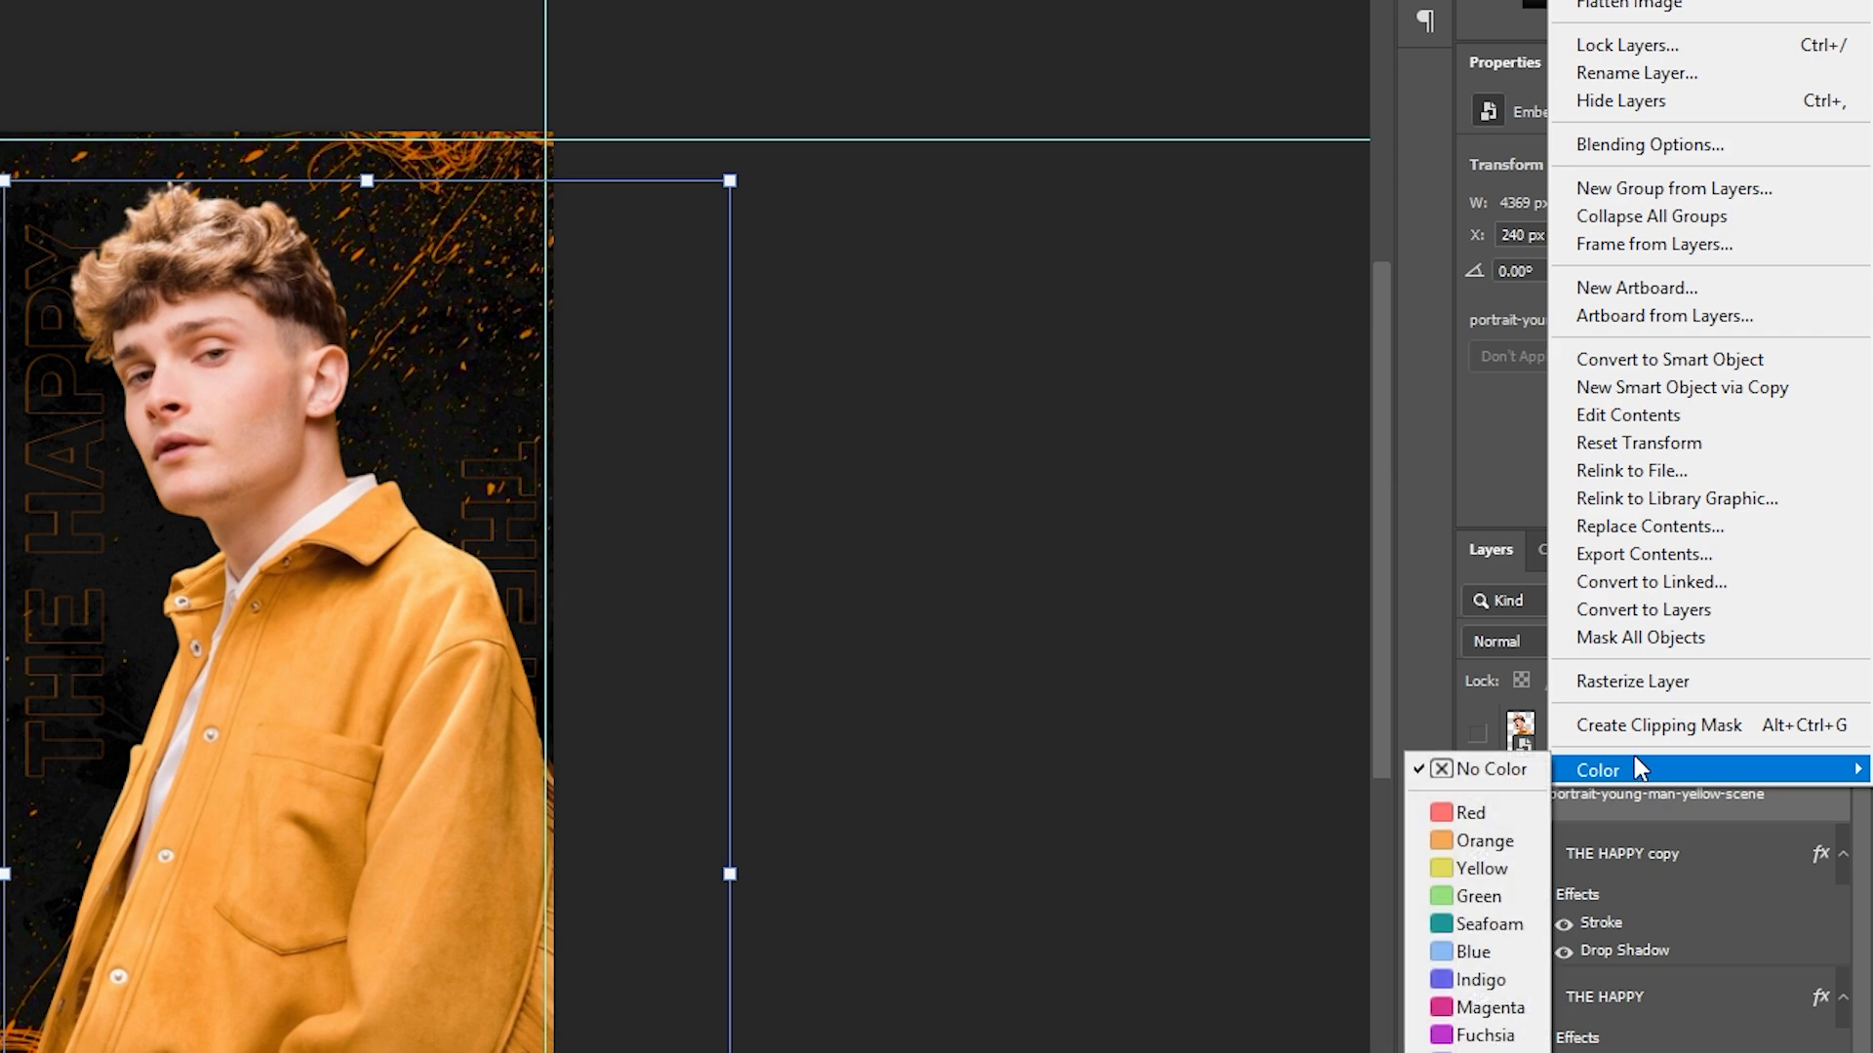
click(1626, 368)
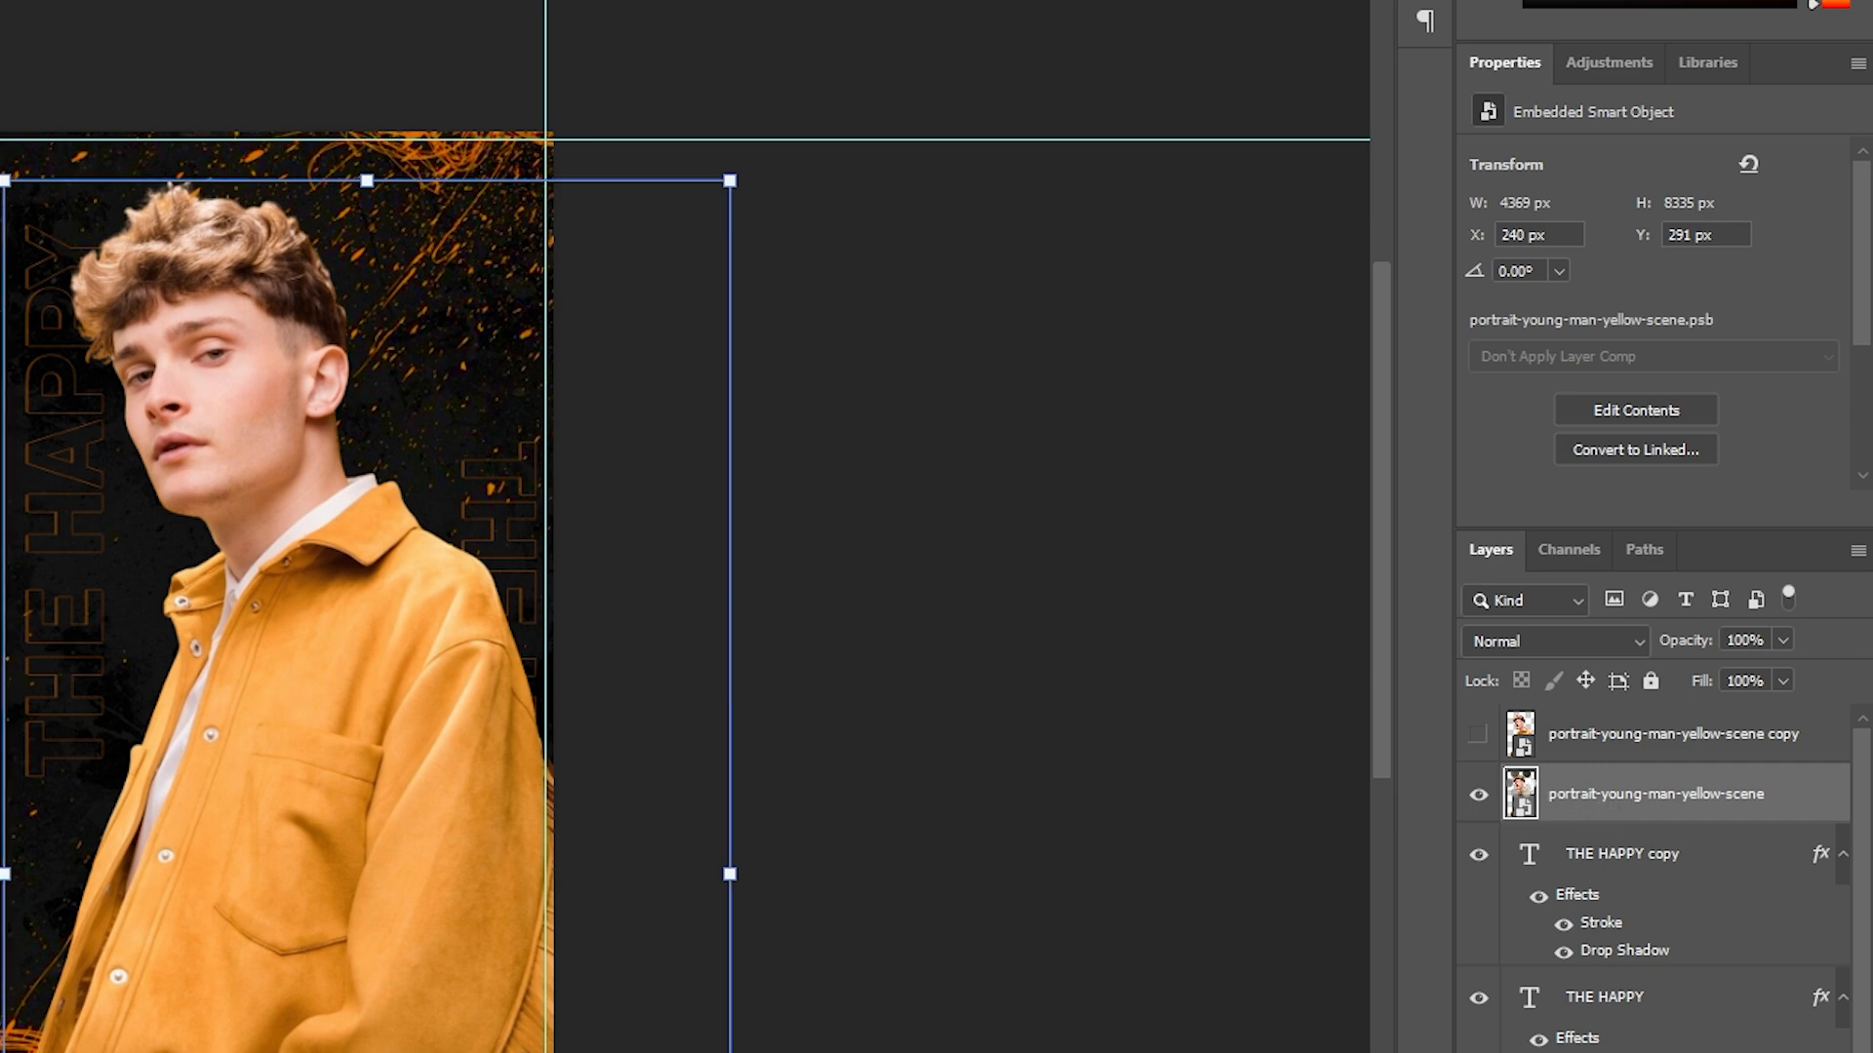
double_click(1518, 793)
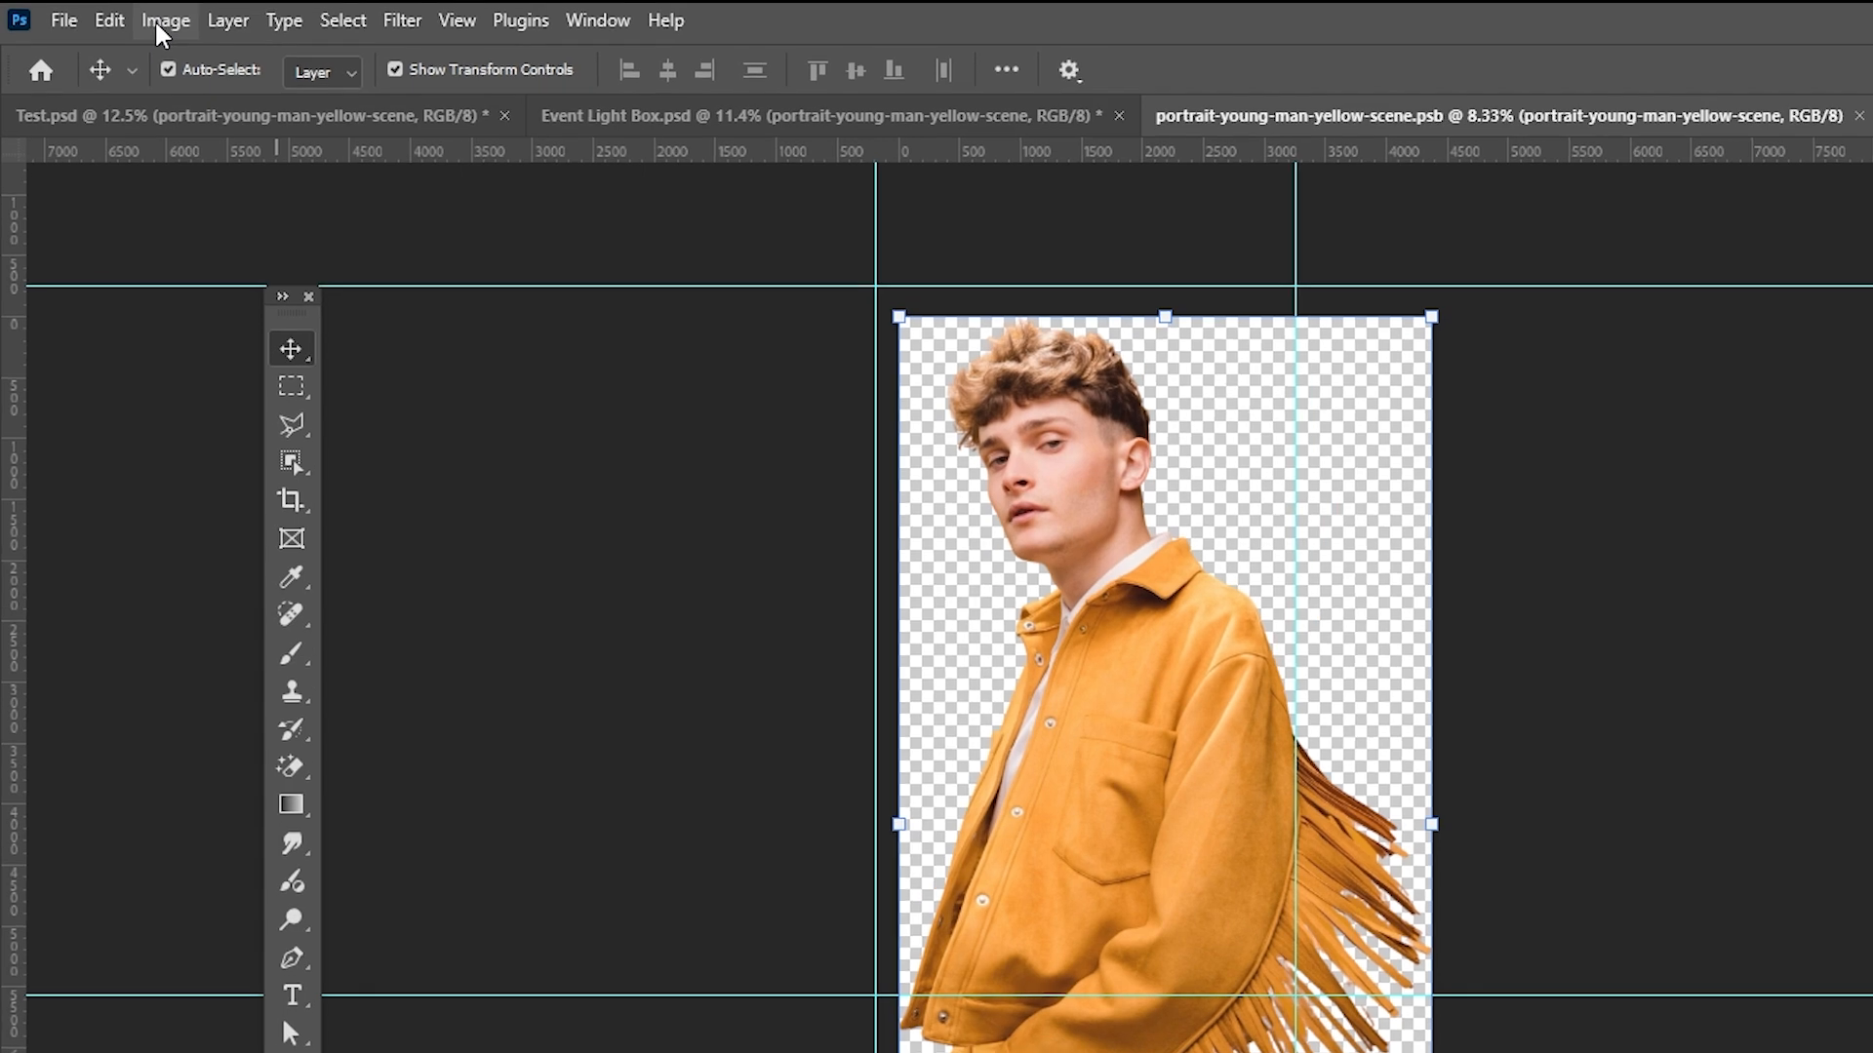
Convert the smart object's contents to Grayscale mode, rasterizing the image
click(109, 14)
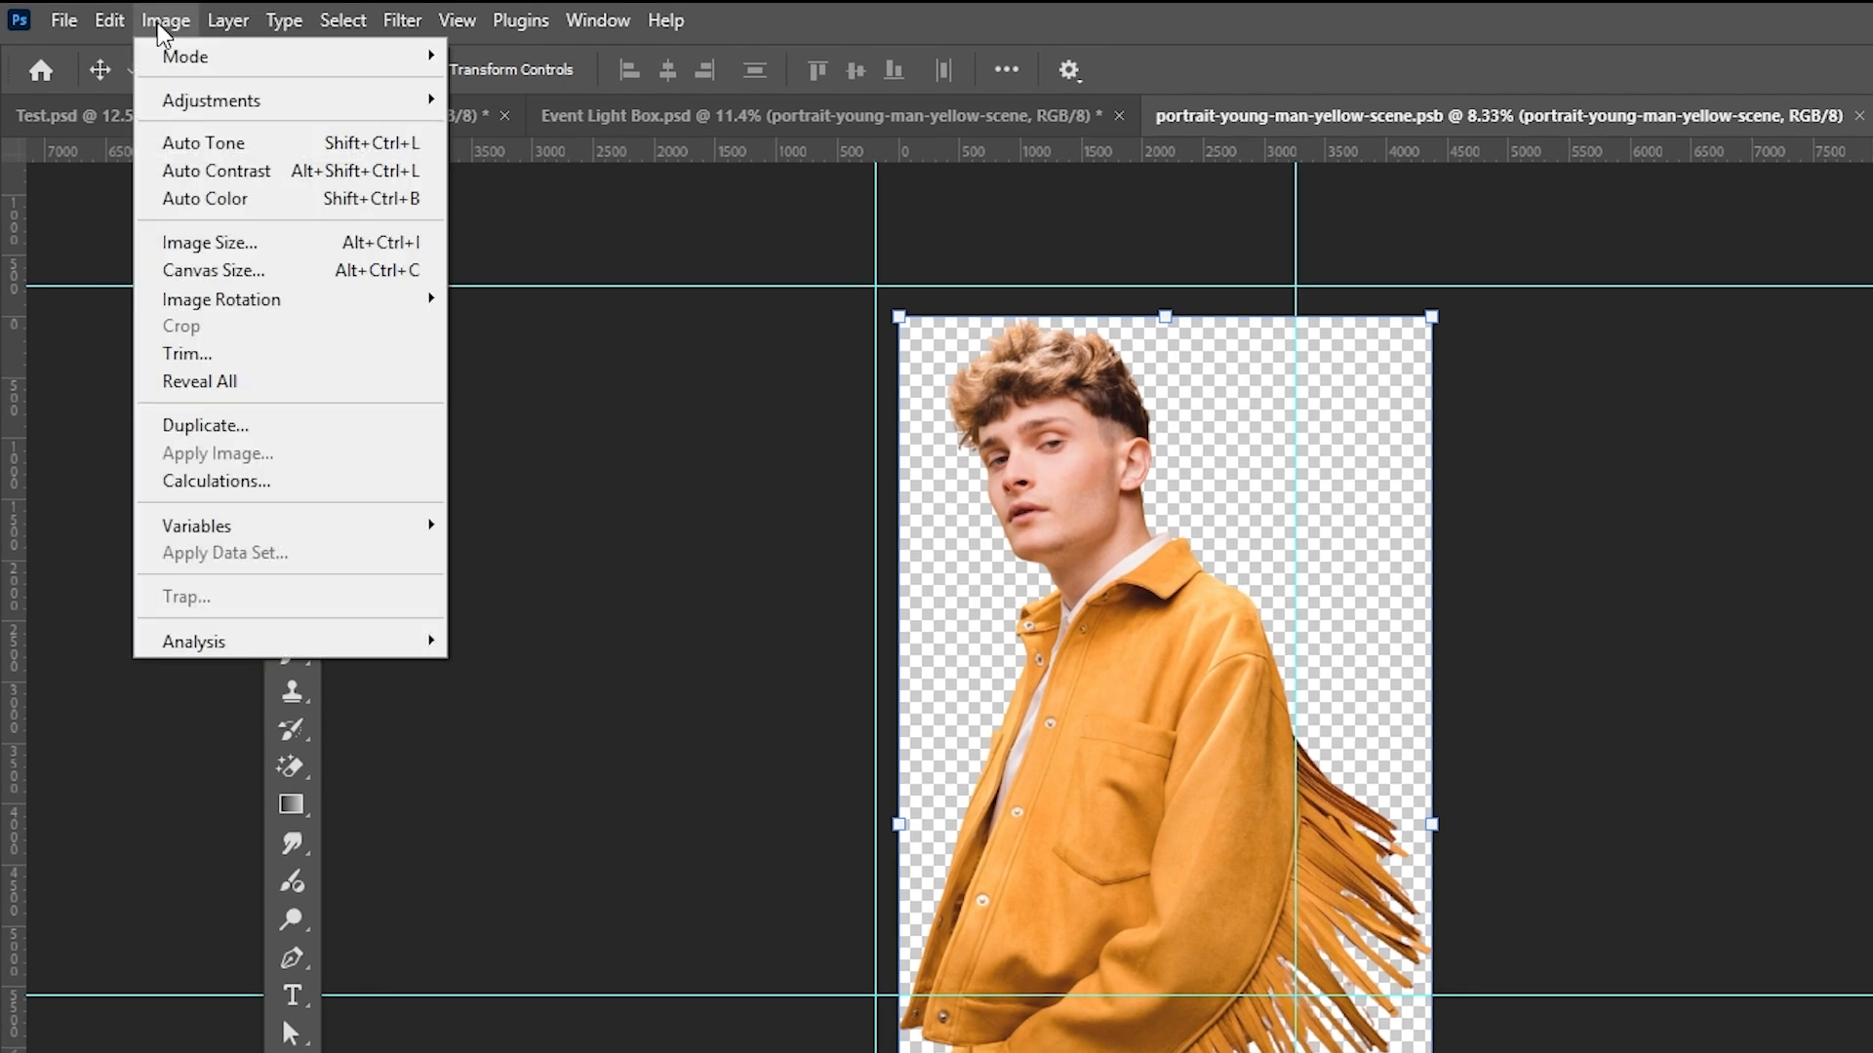
mouse_move(208, 61)
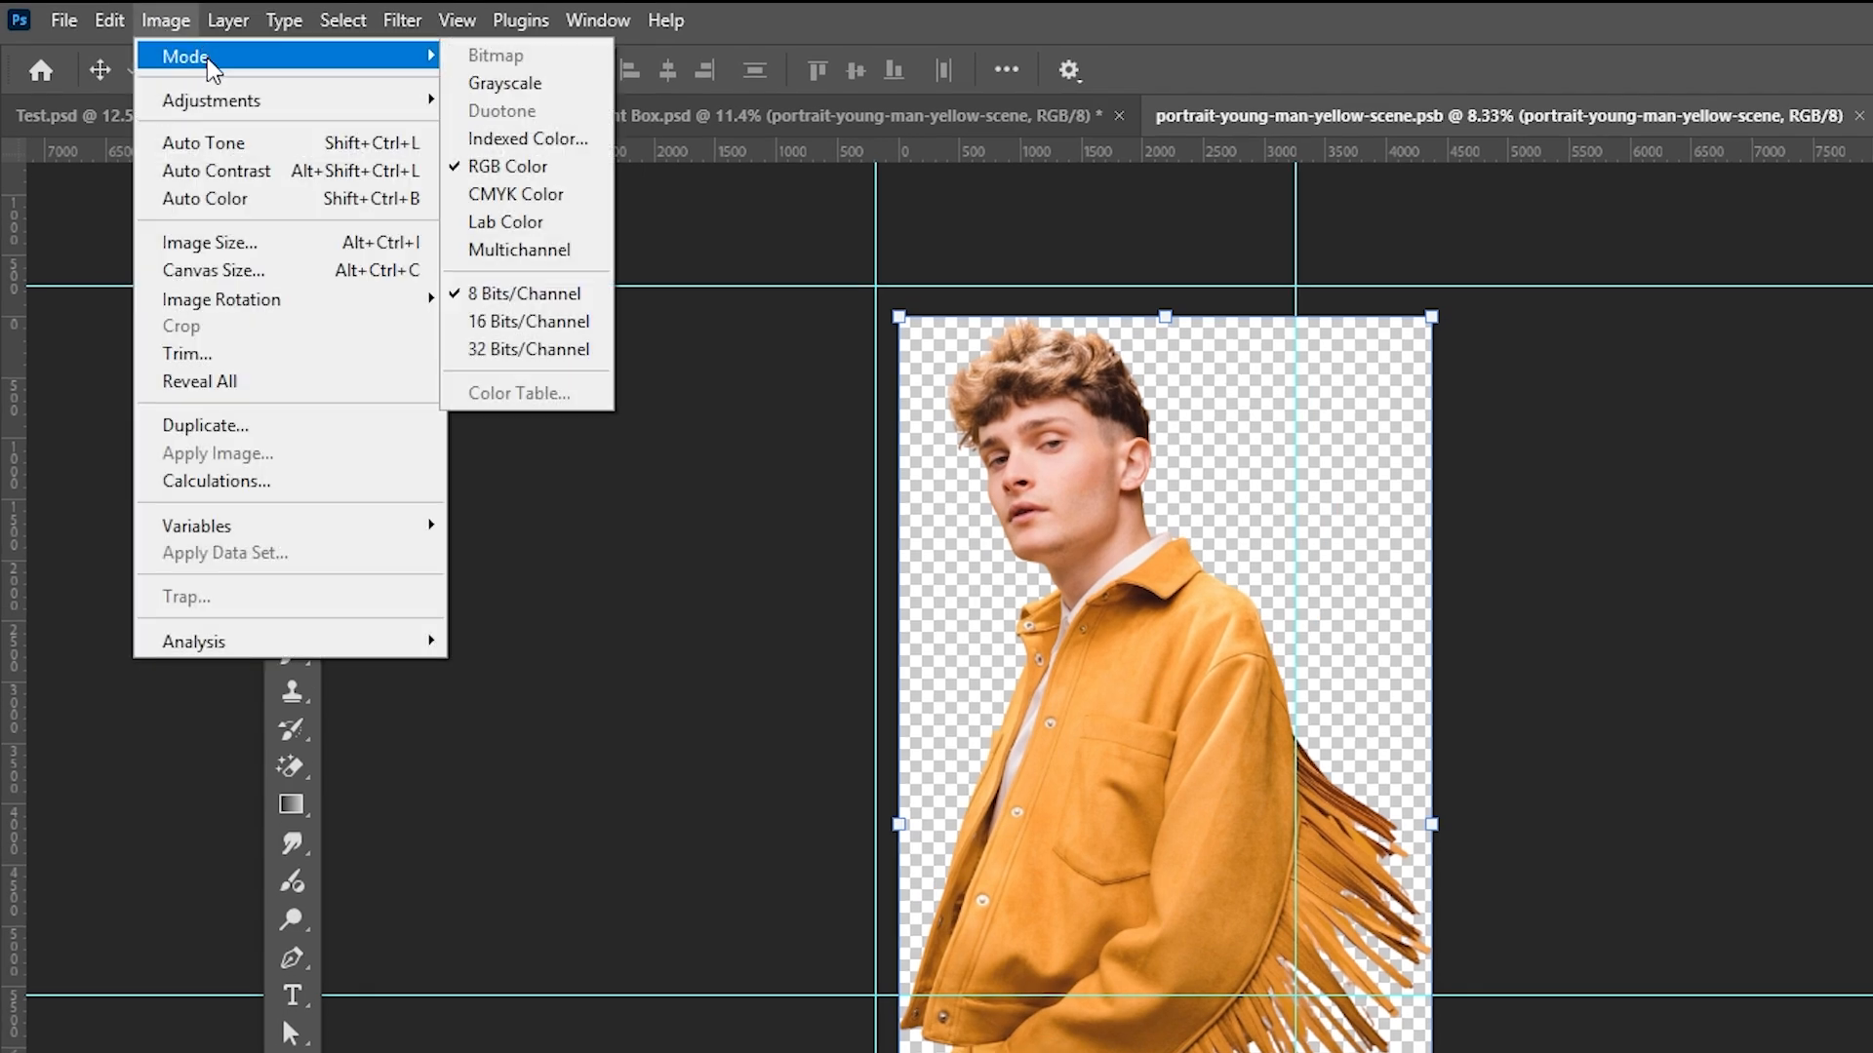
click(540, 90)
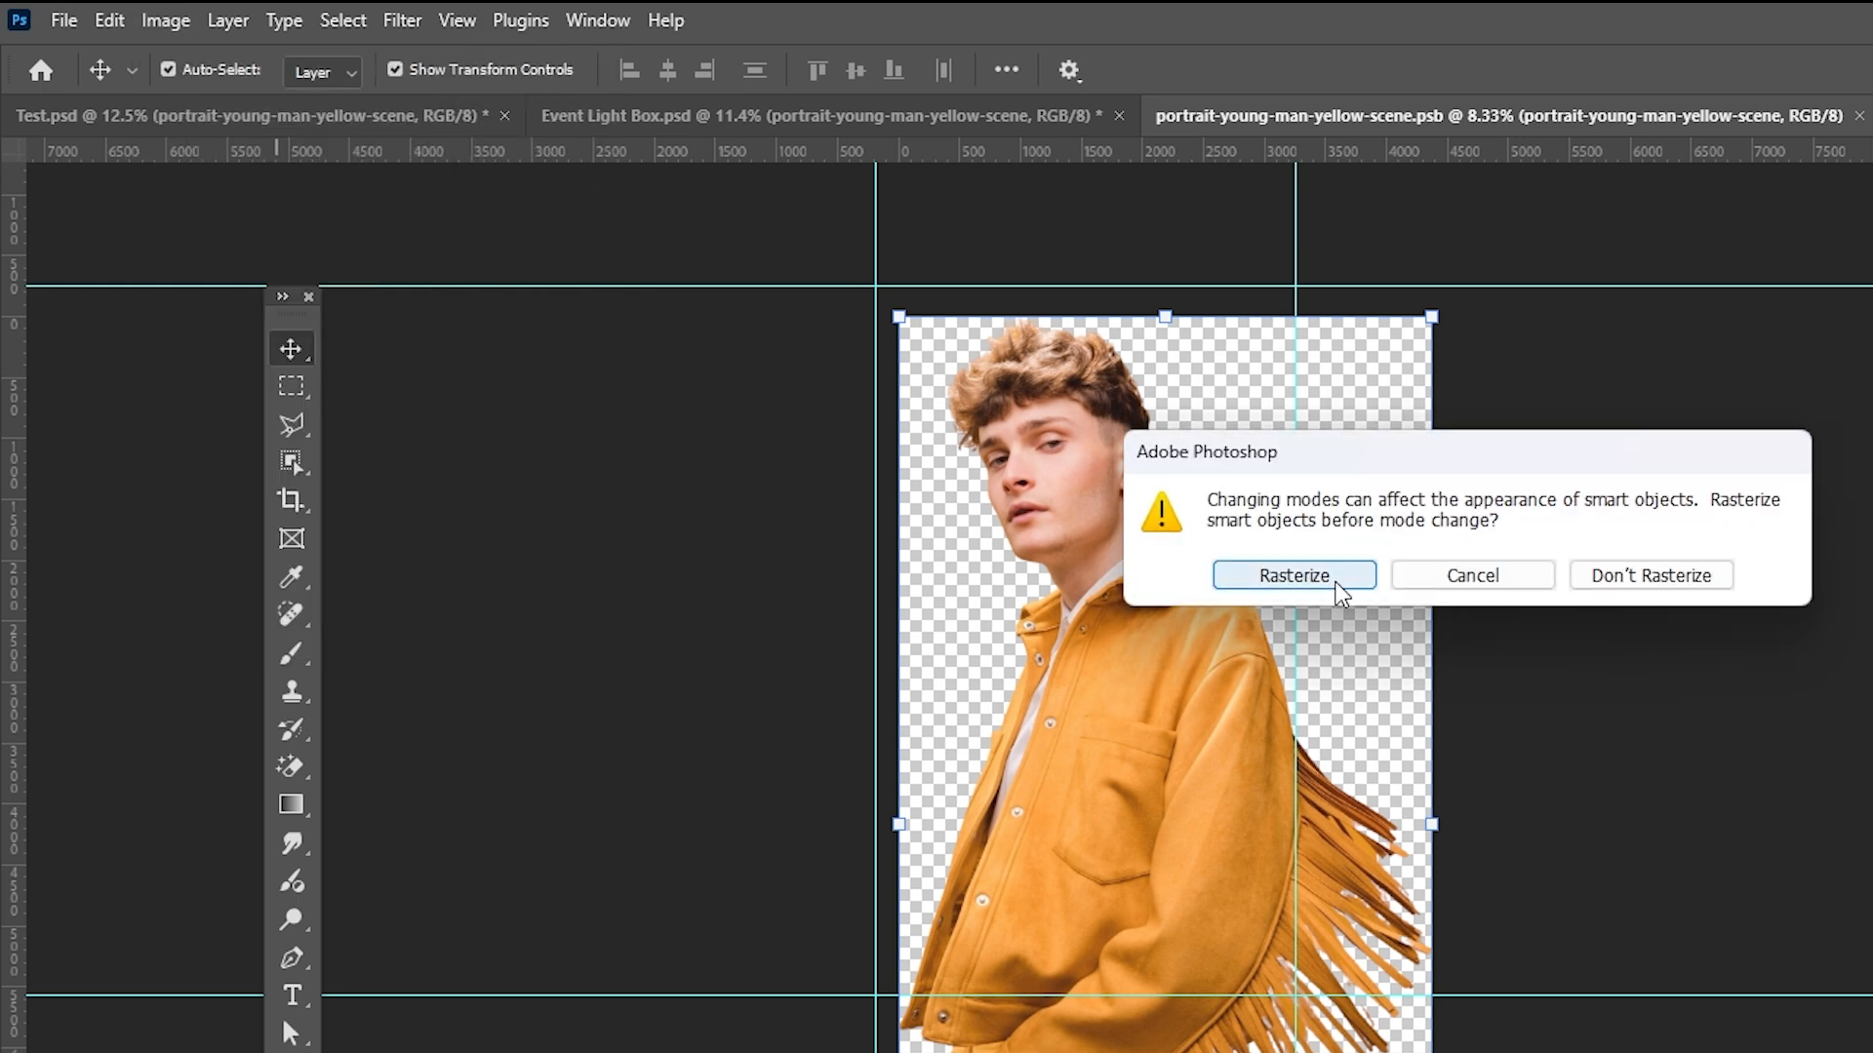
click(1332, 583)
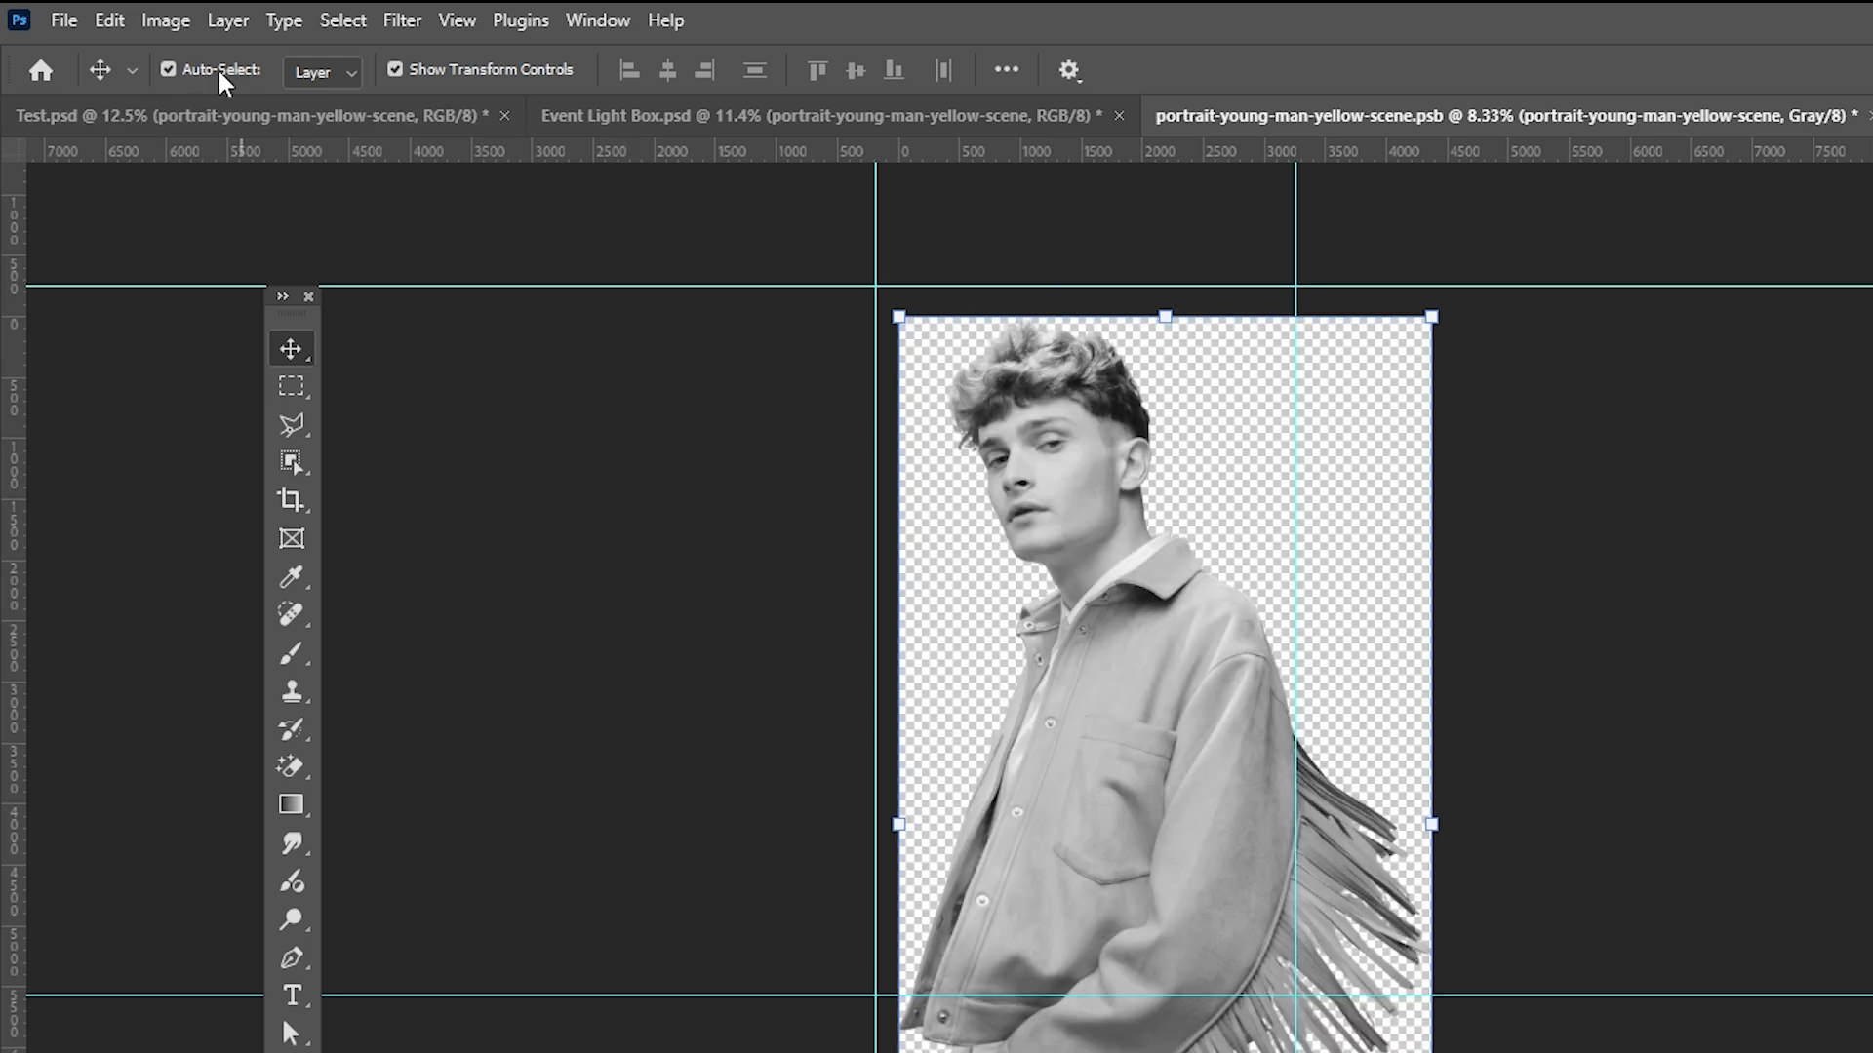
Flatten and convert the portrait to Bitmap at 72 pixels/inch with a Halftone Screen of 10 lines/inch, 0° angle and Round shape
click(167, 20)
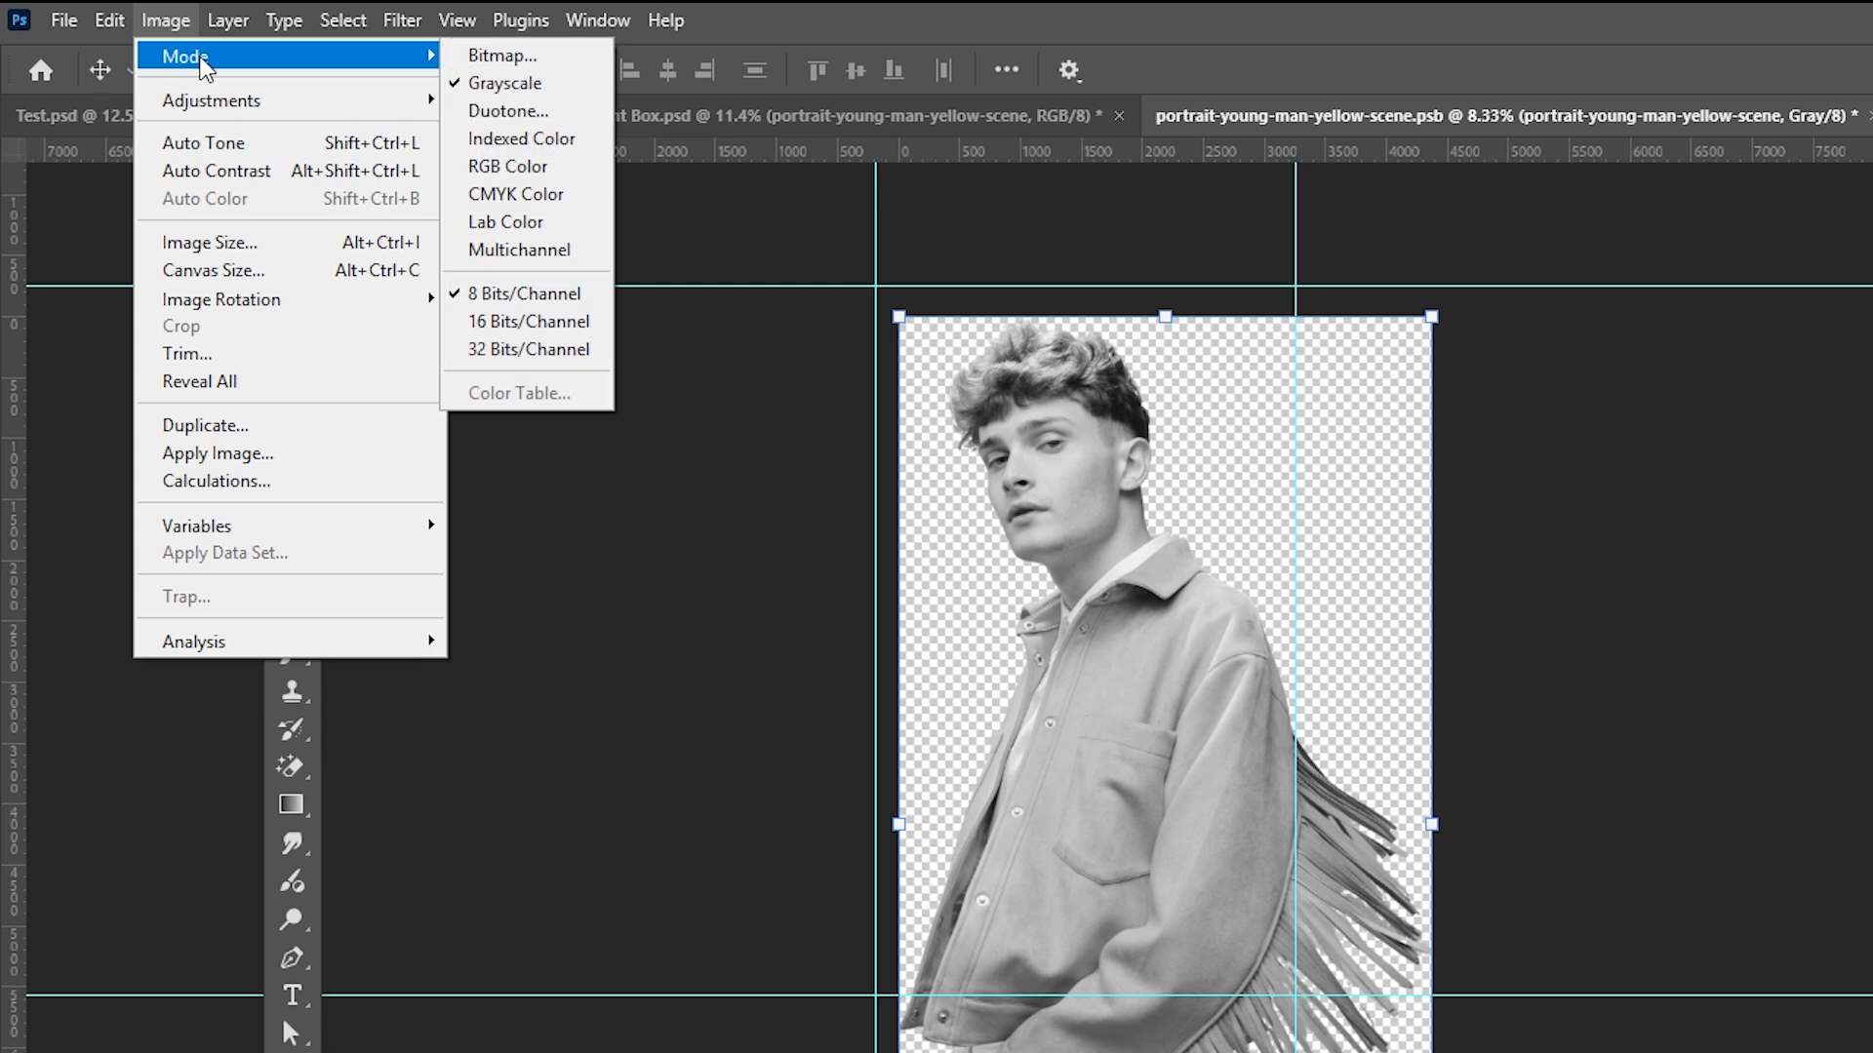
click(538, 57)
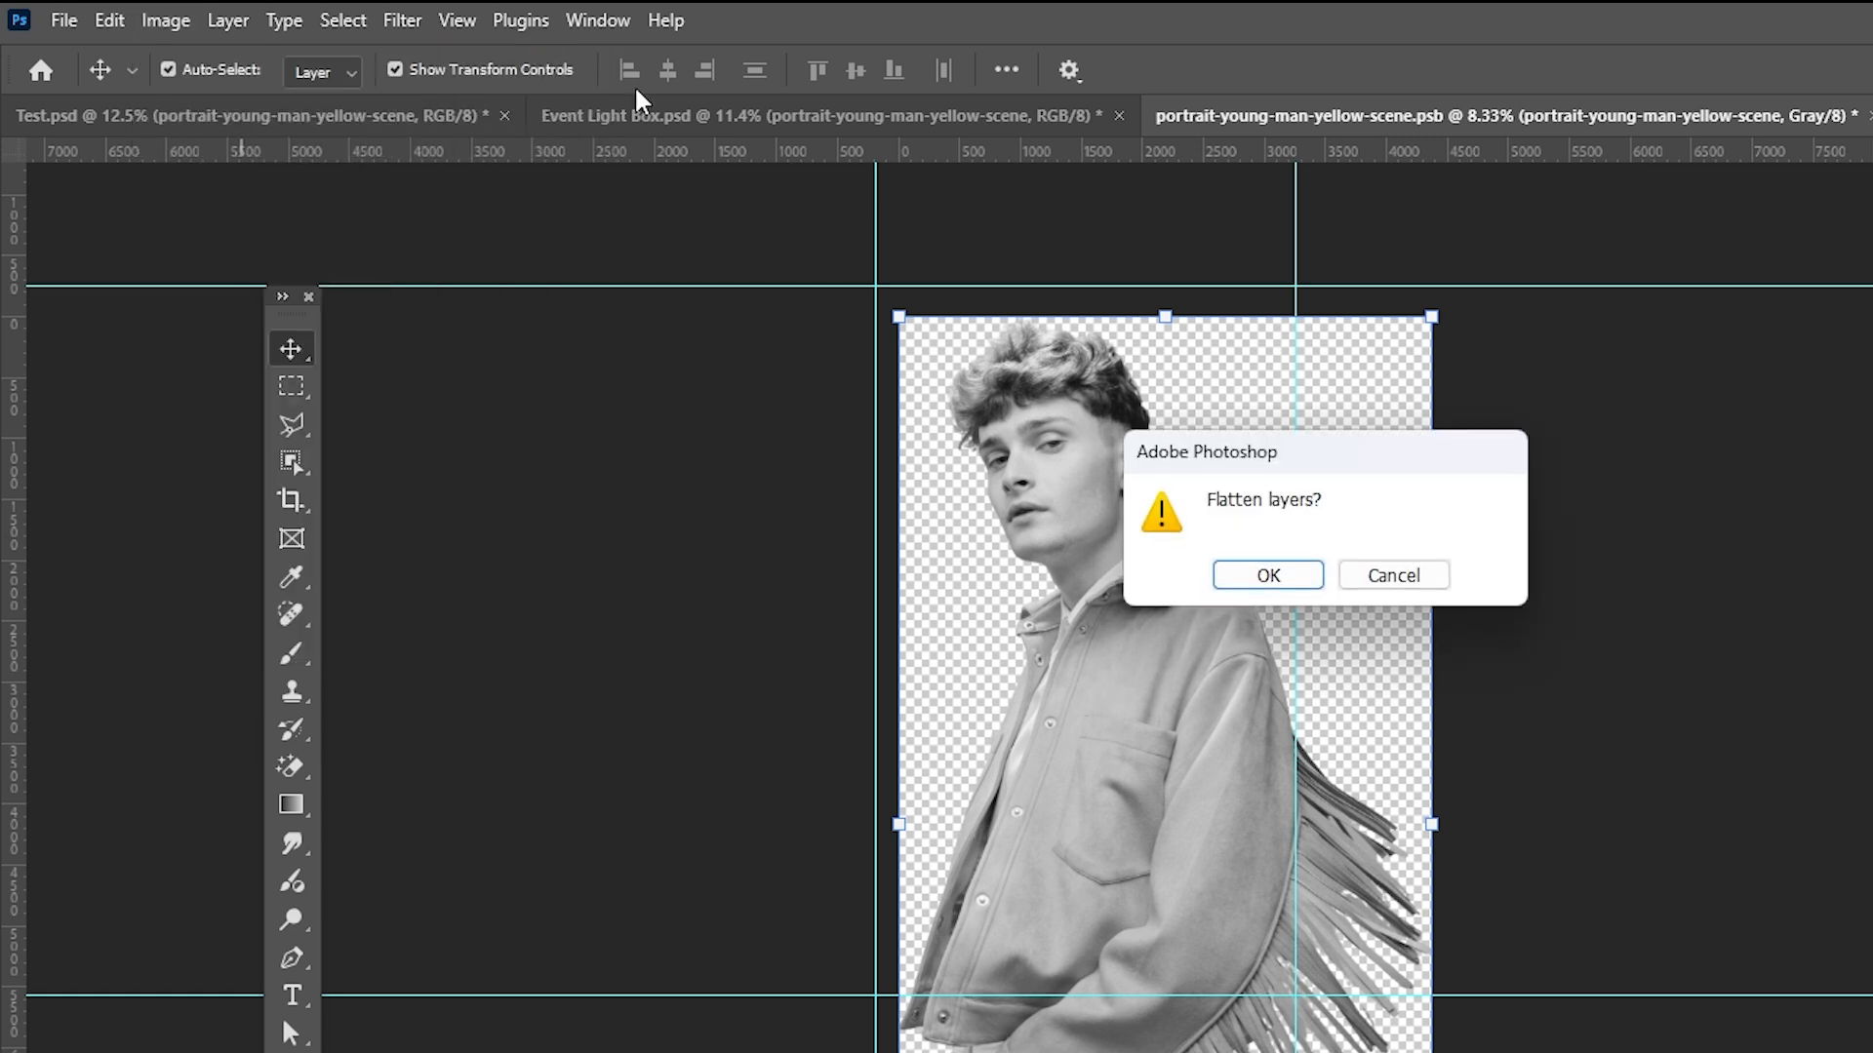
click(1272, 577)
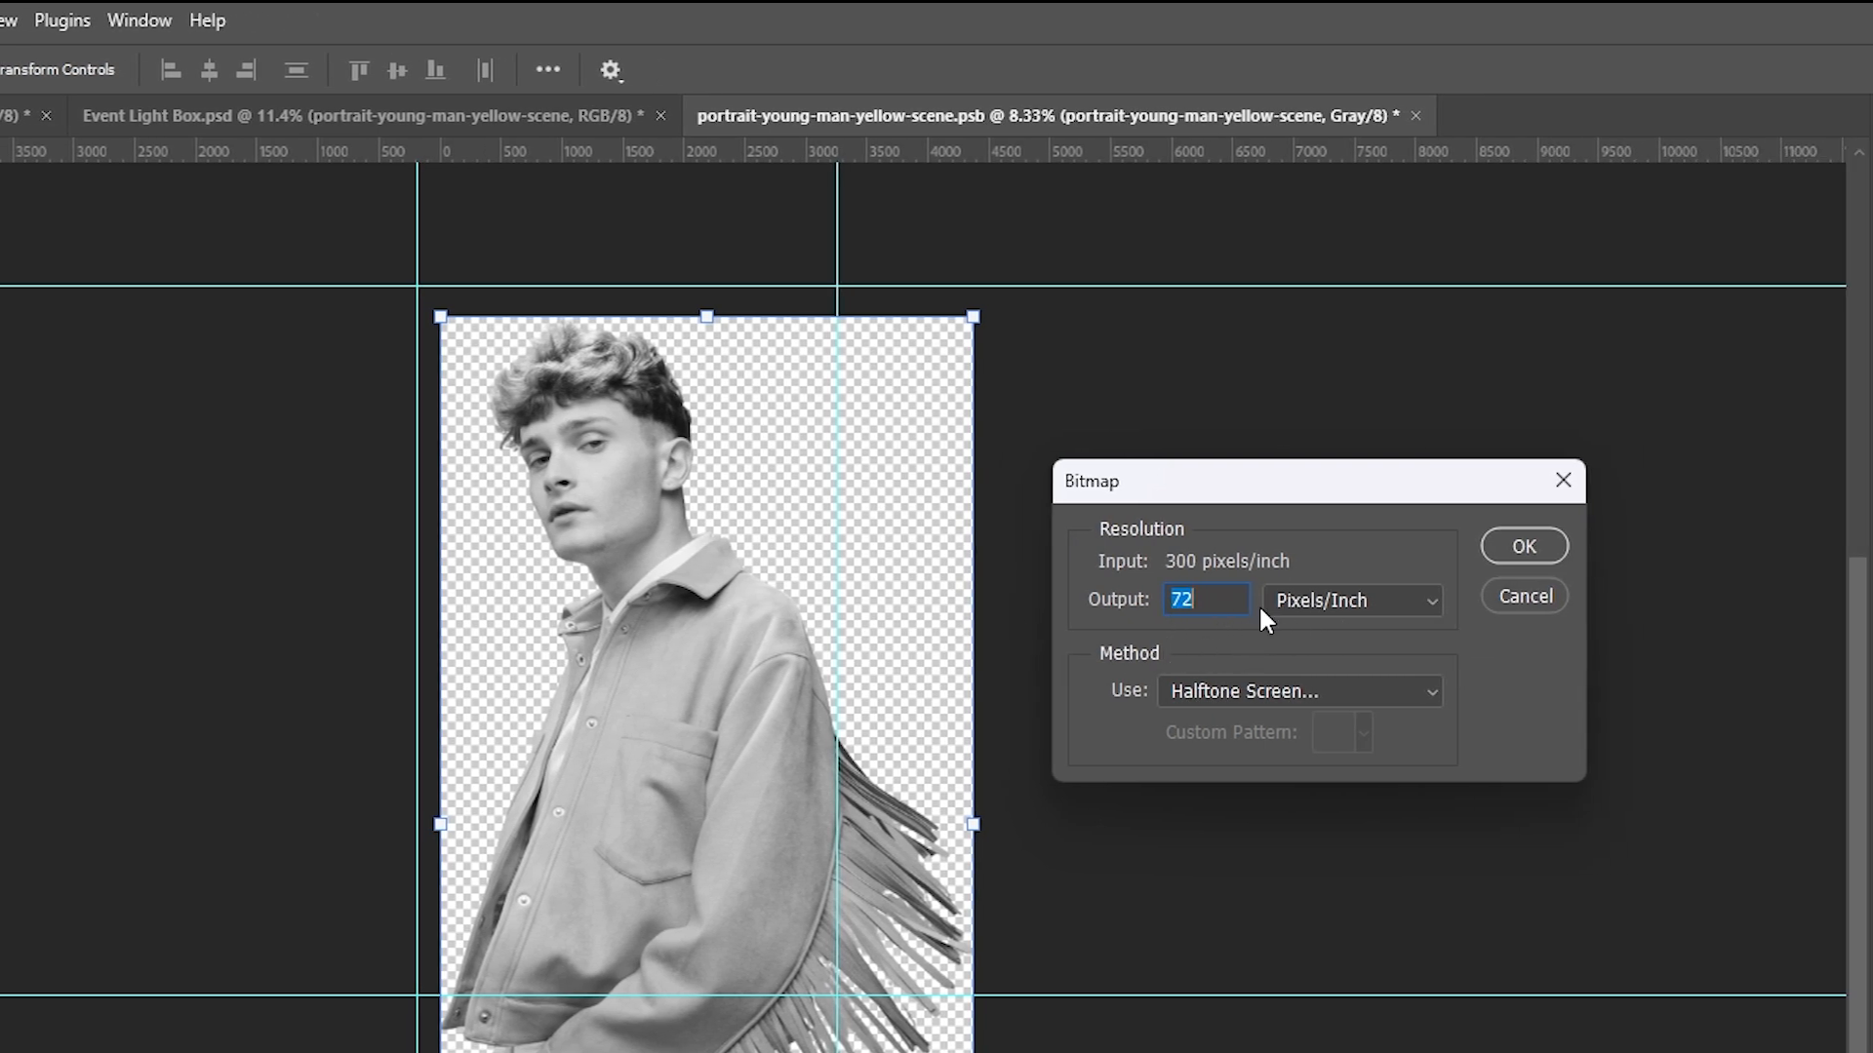
click(1315, 601)
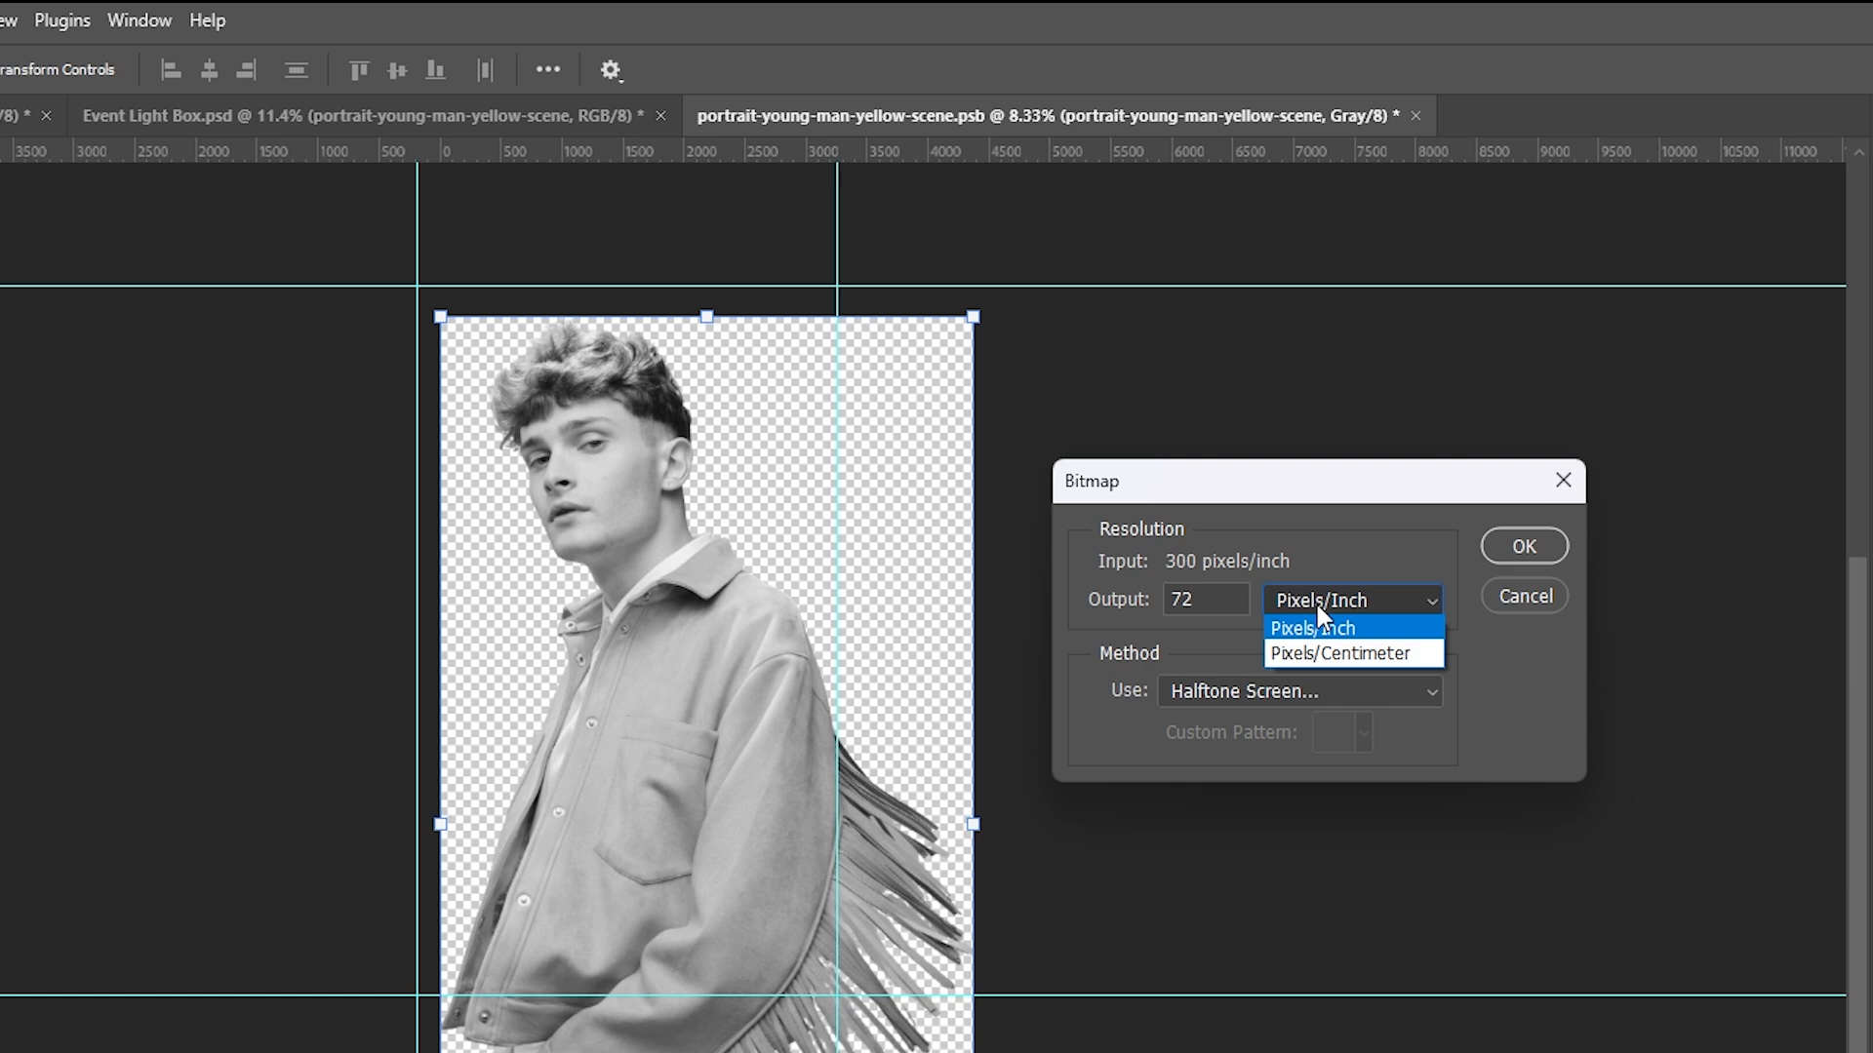
click(1316, 605)
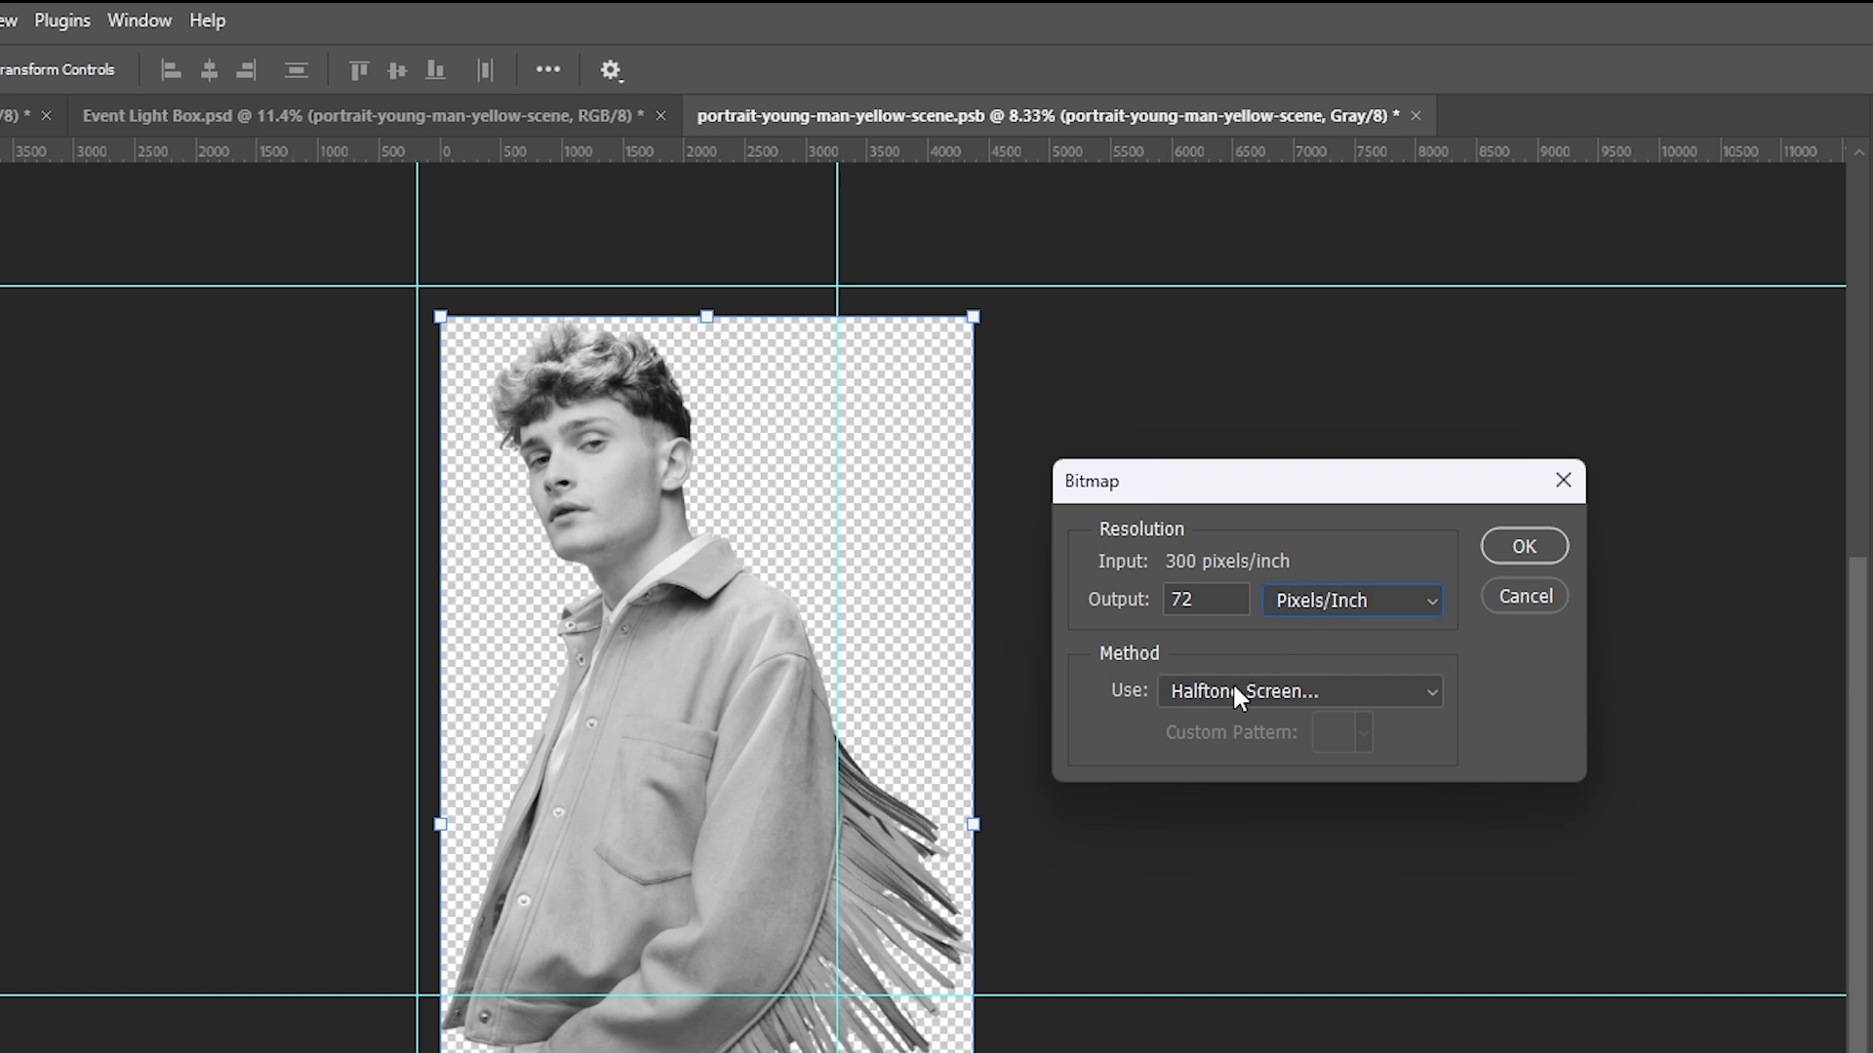
click(1259, 694)
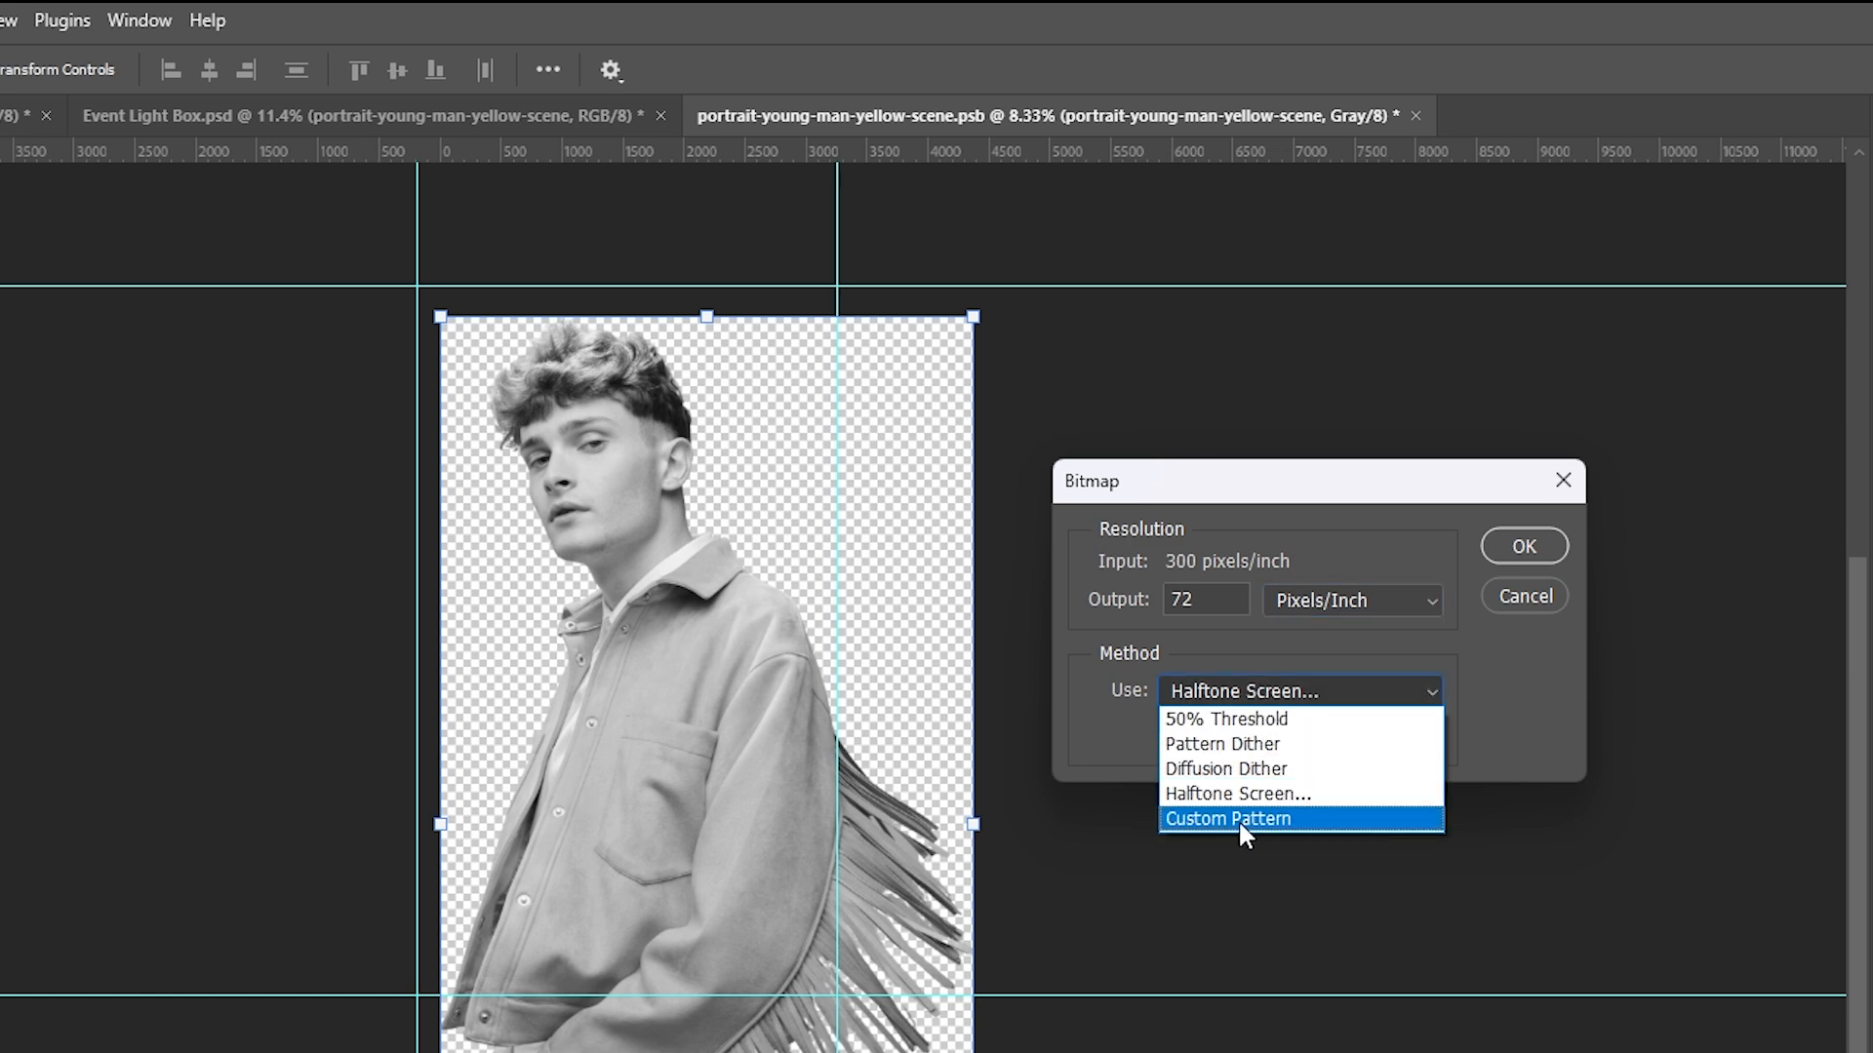
click(1224, 796)
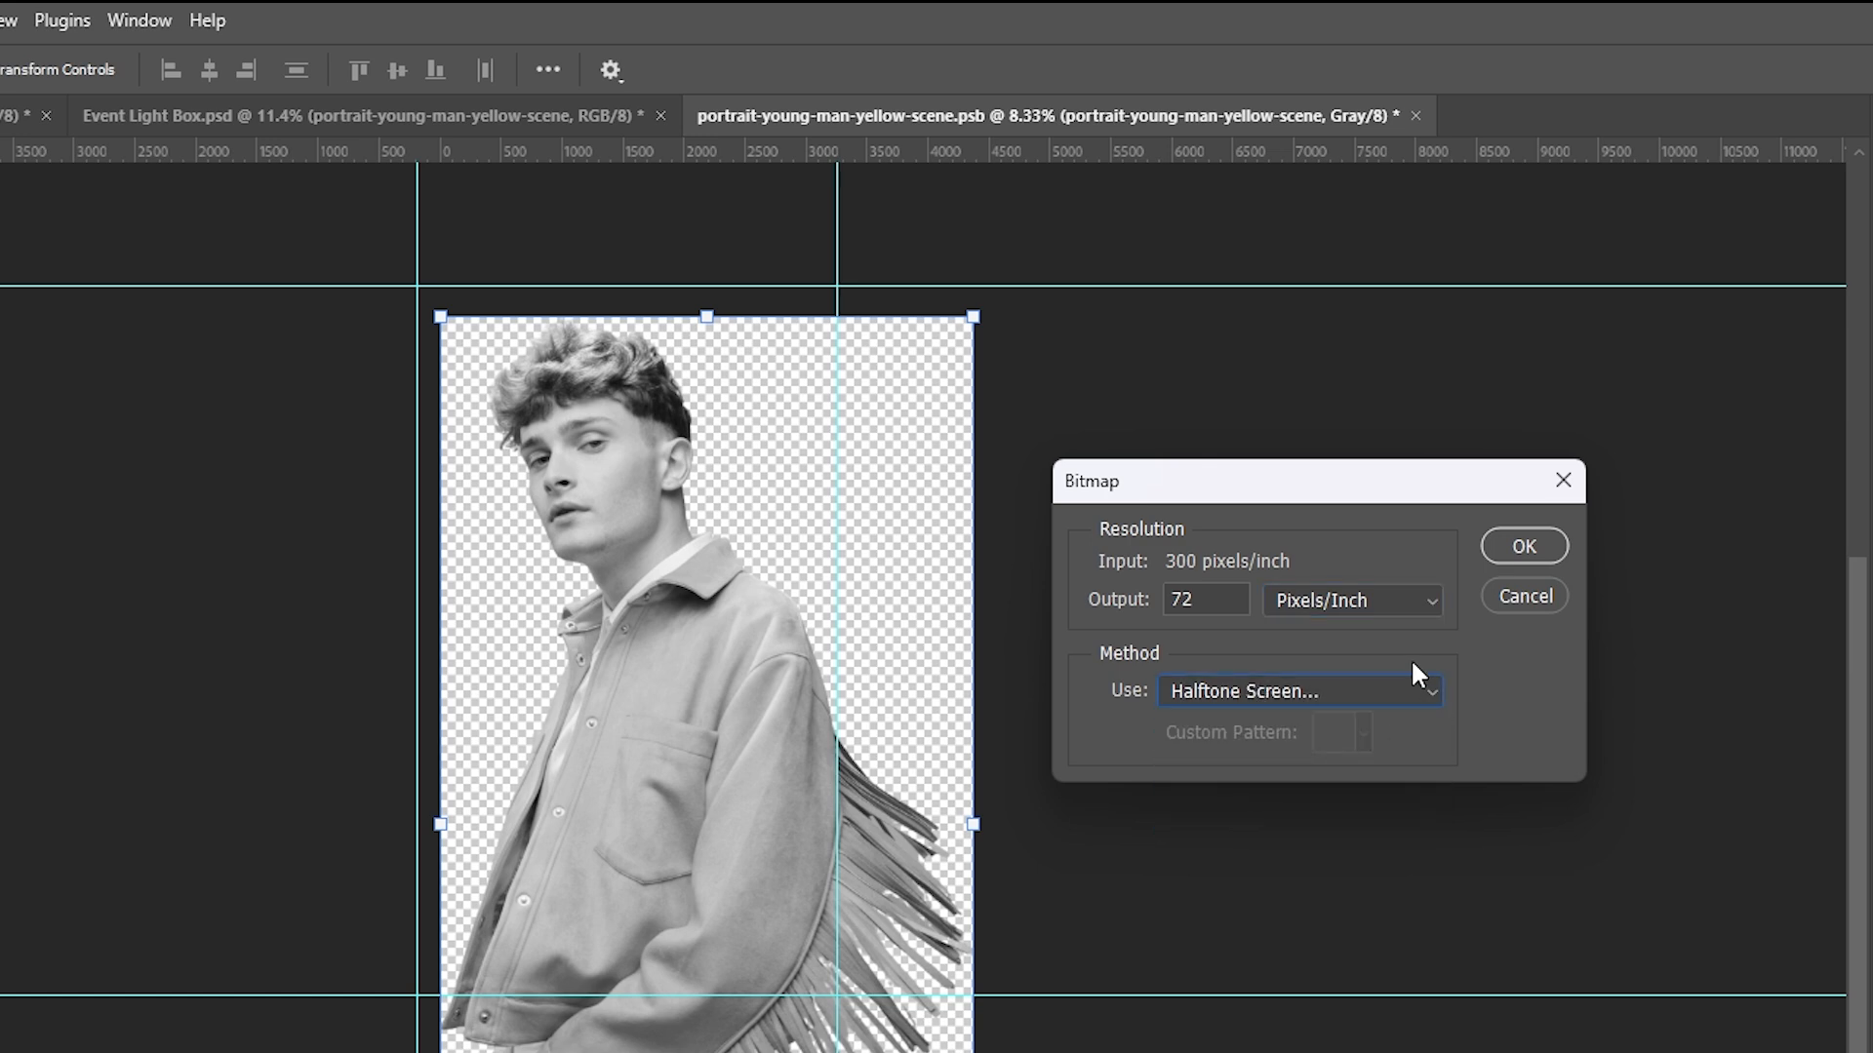
click(1522, 546)
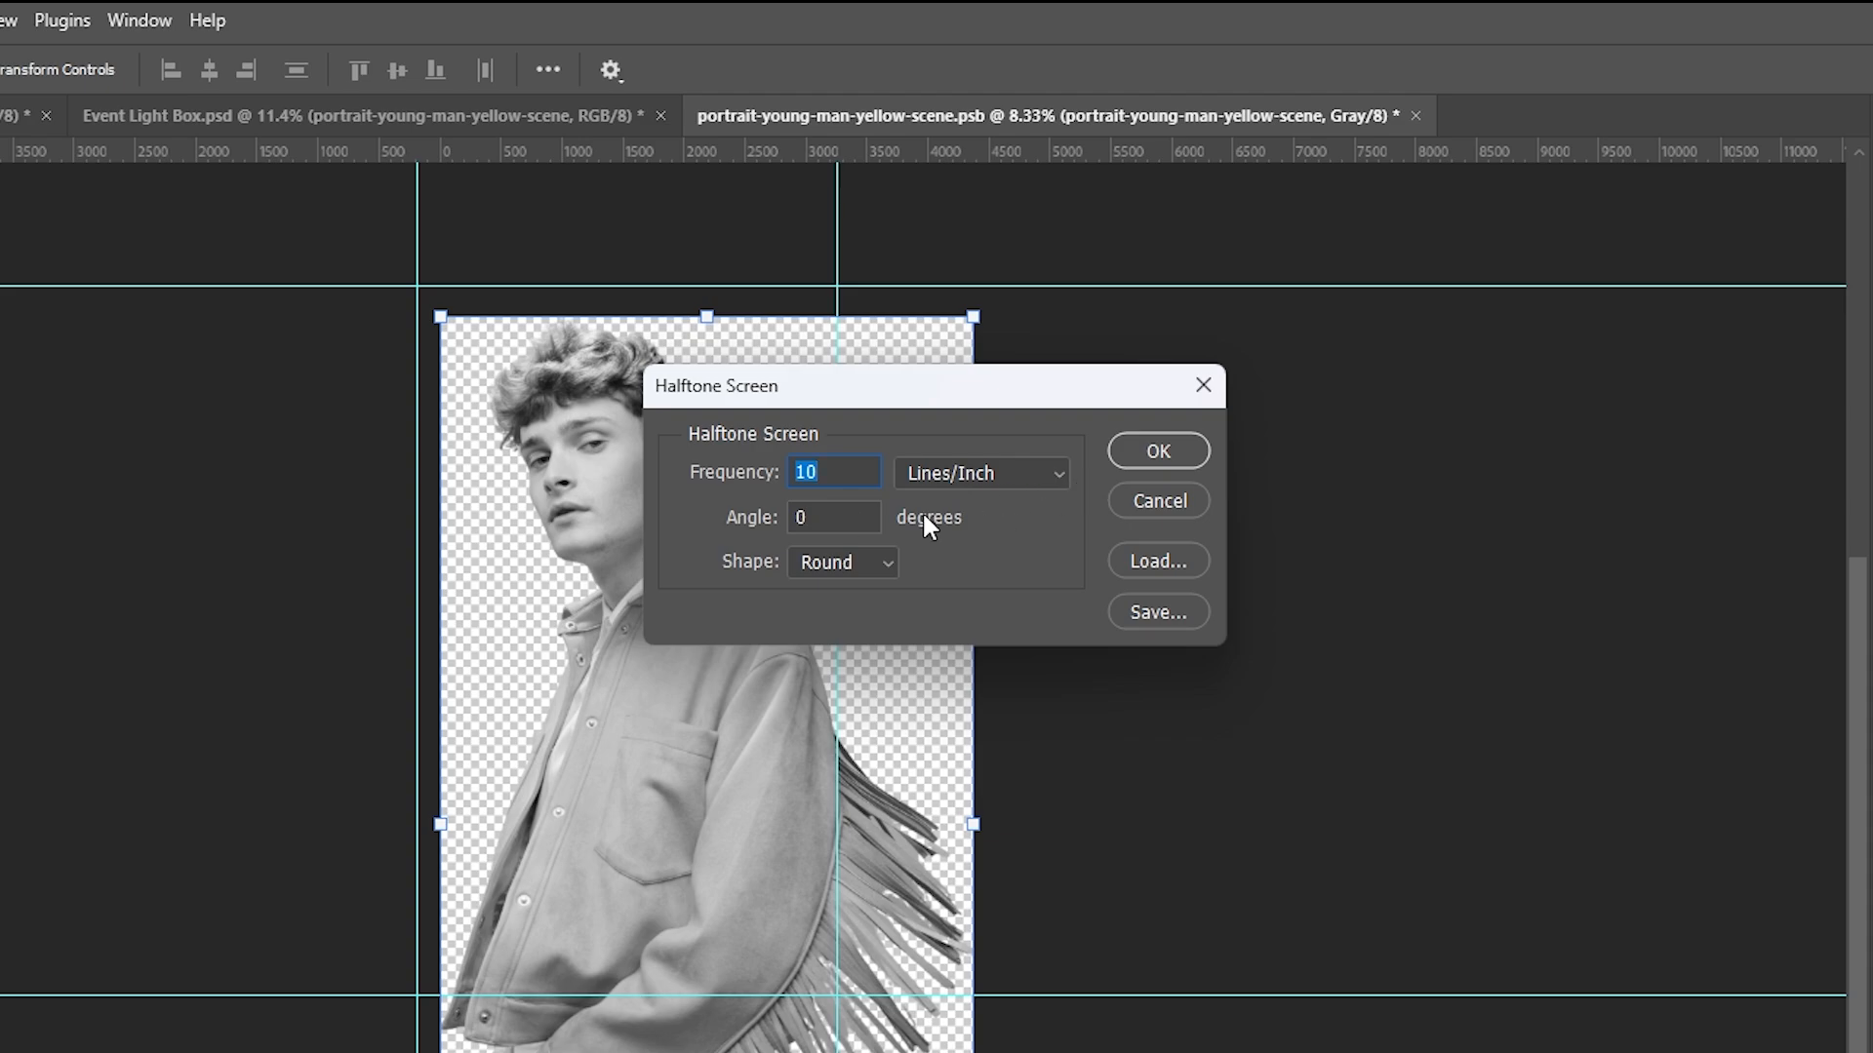
click(1160, 462)
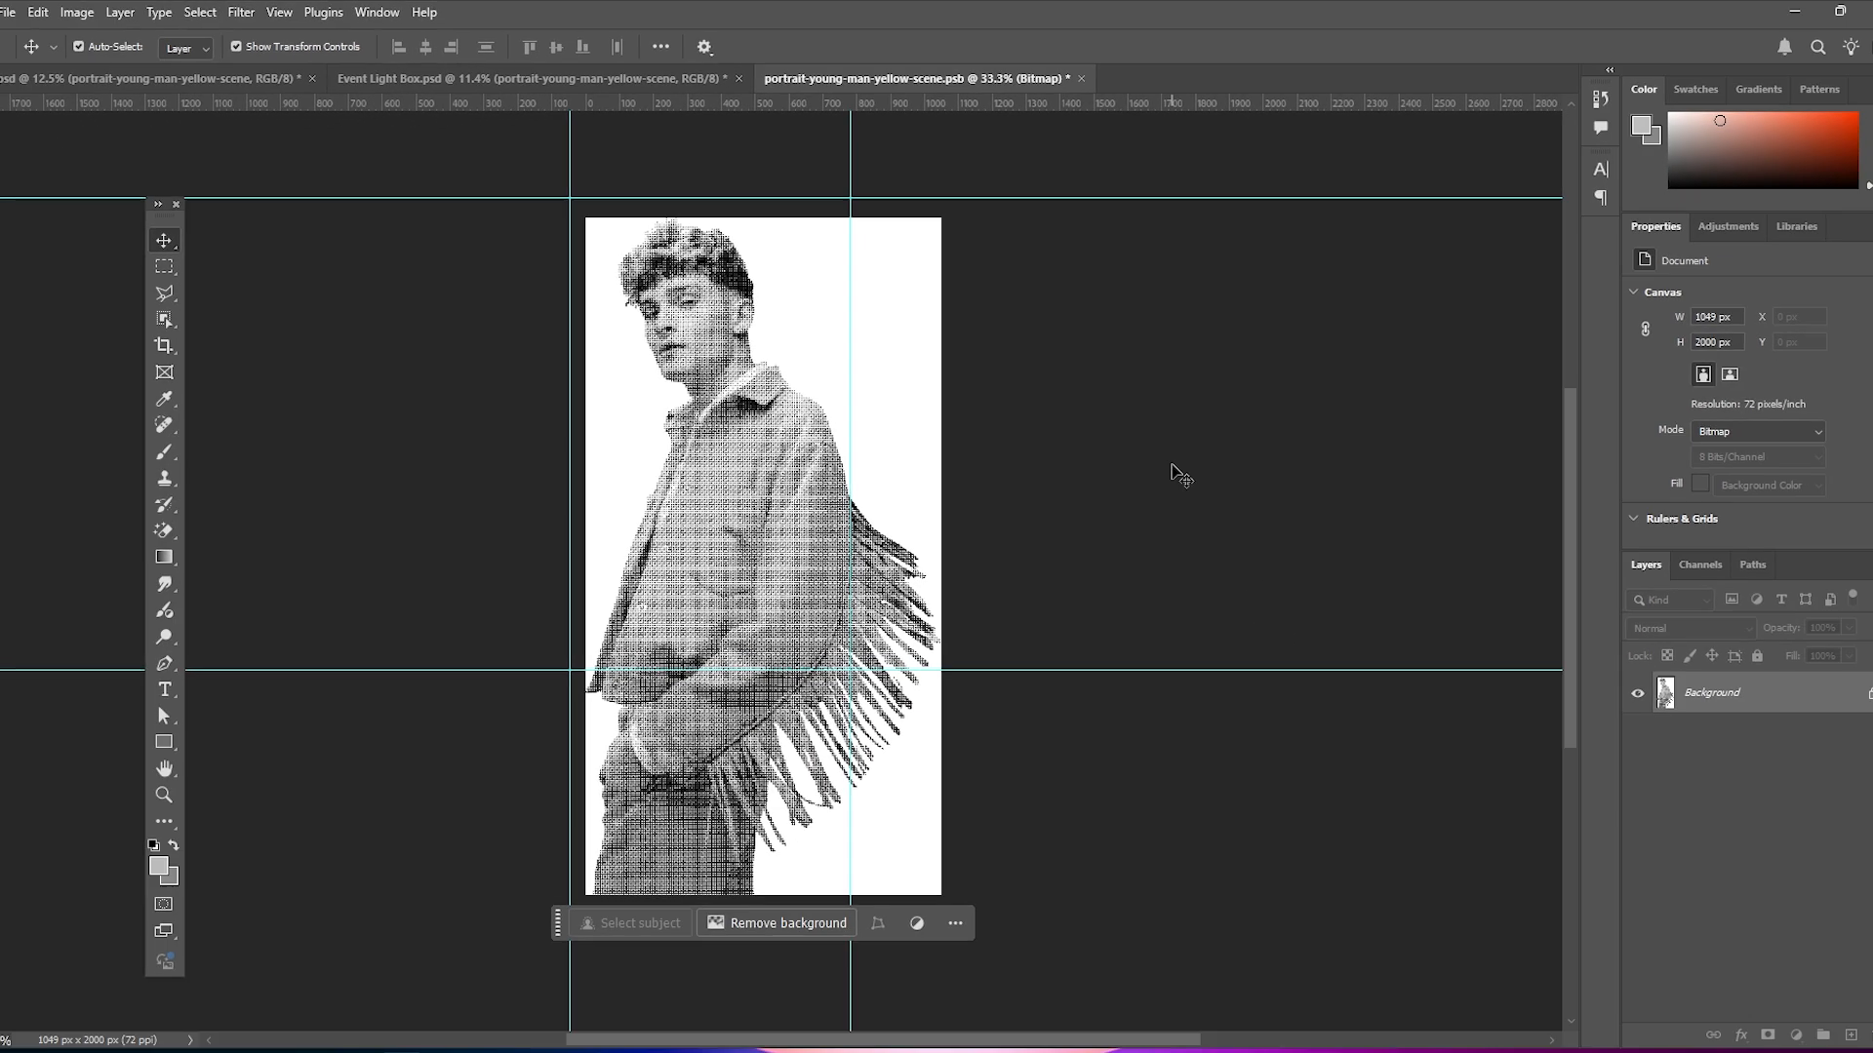
Save the halftone smart object contents and return to Event Light Box.psd
key(ctrl+s)
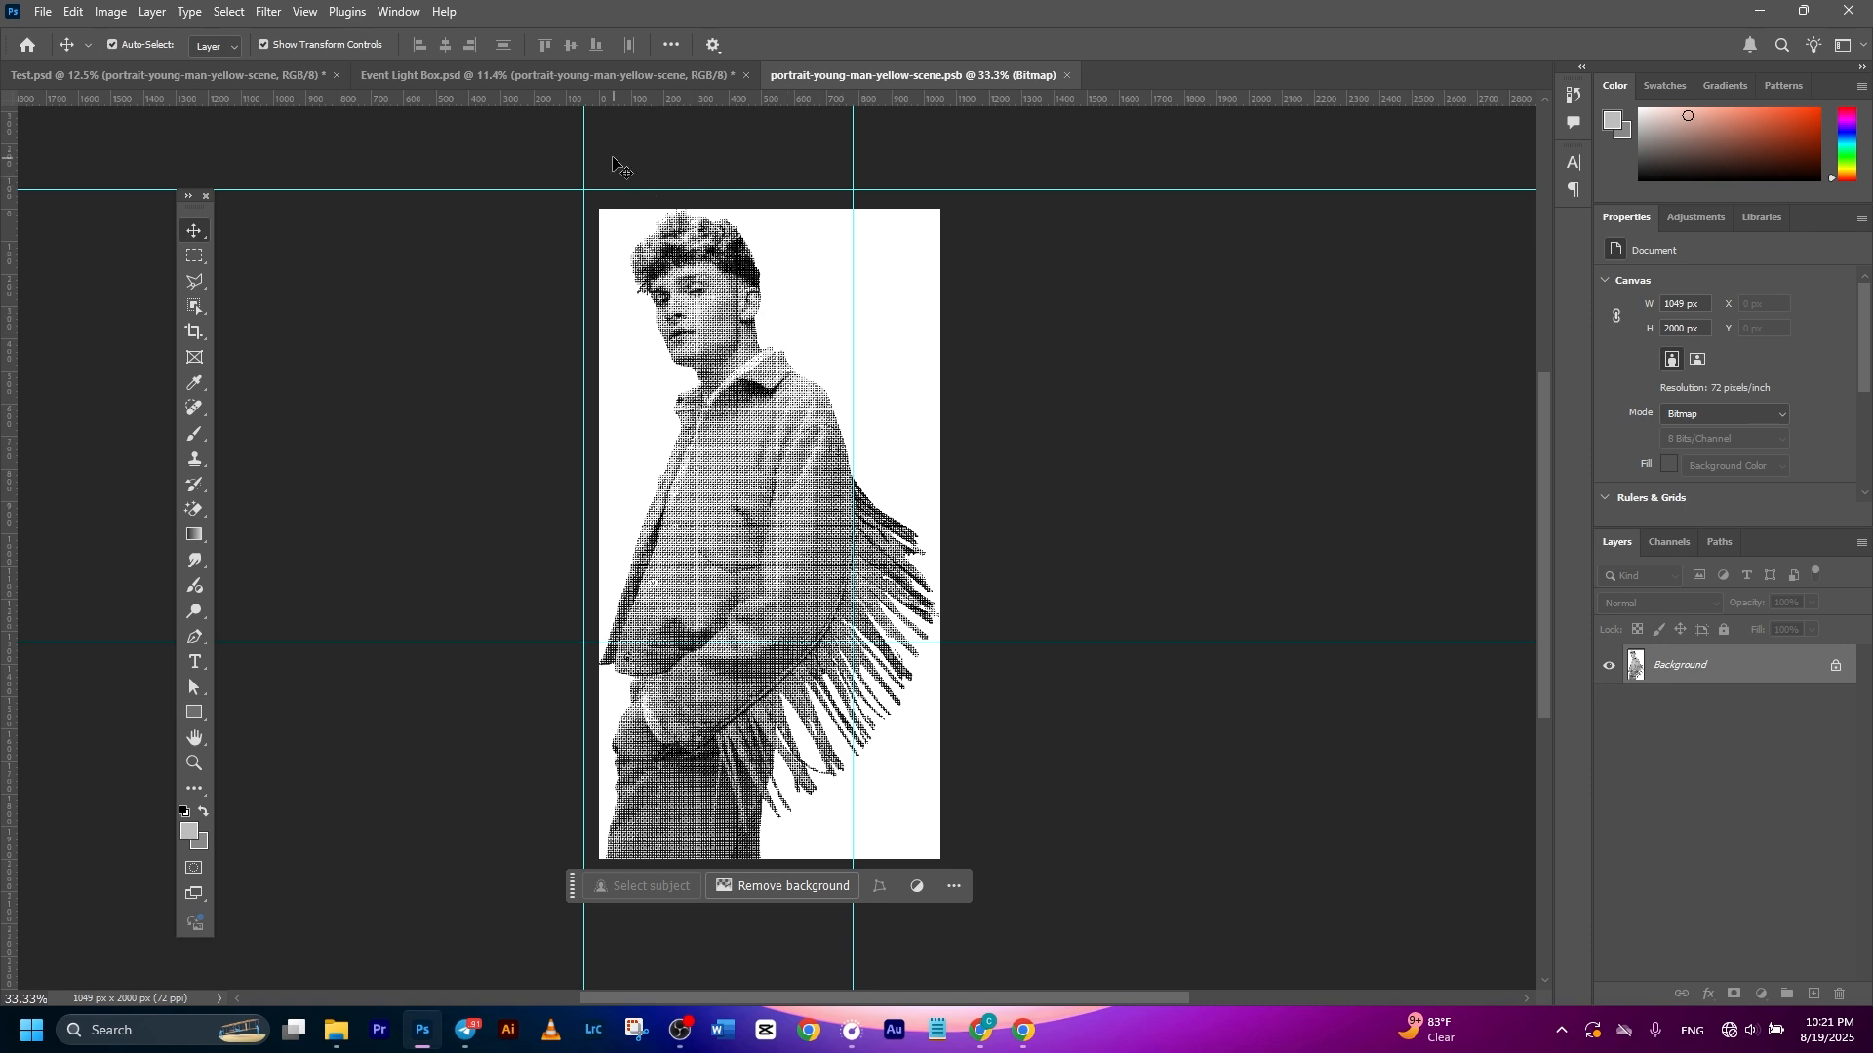
click(526, 73)
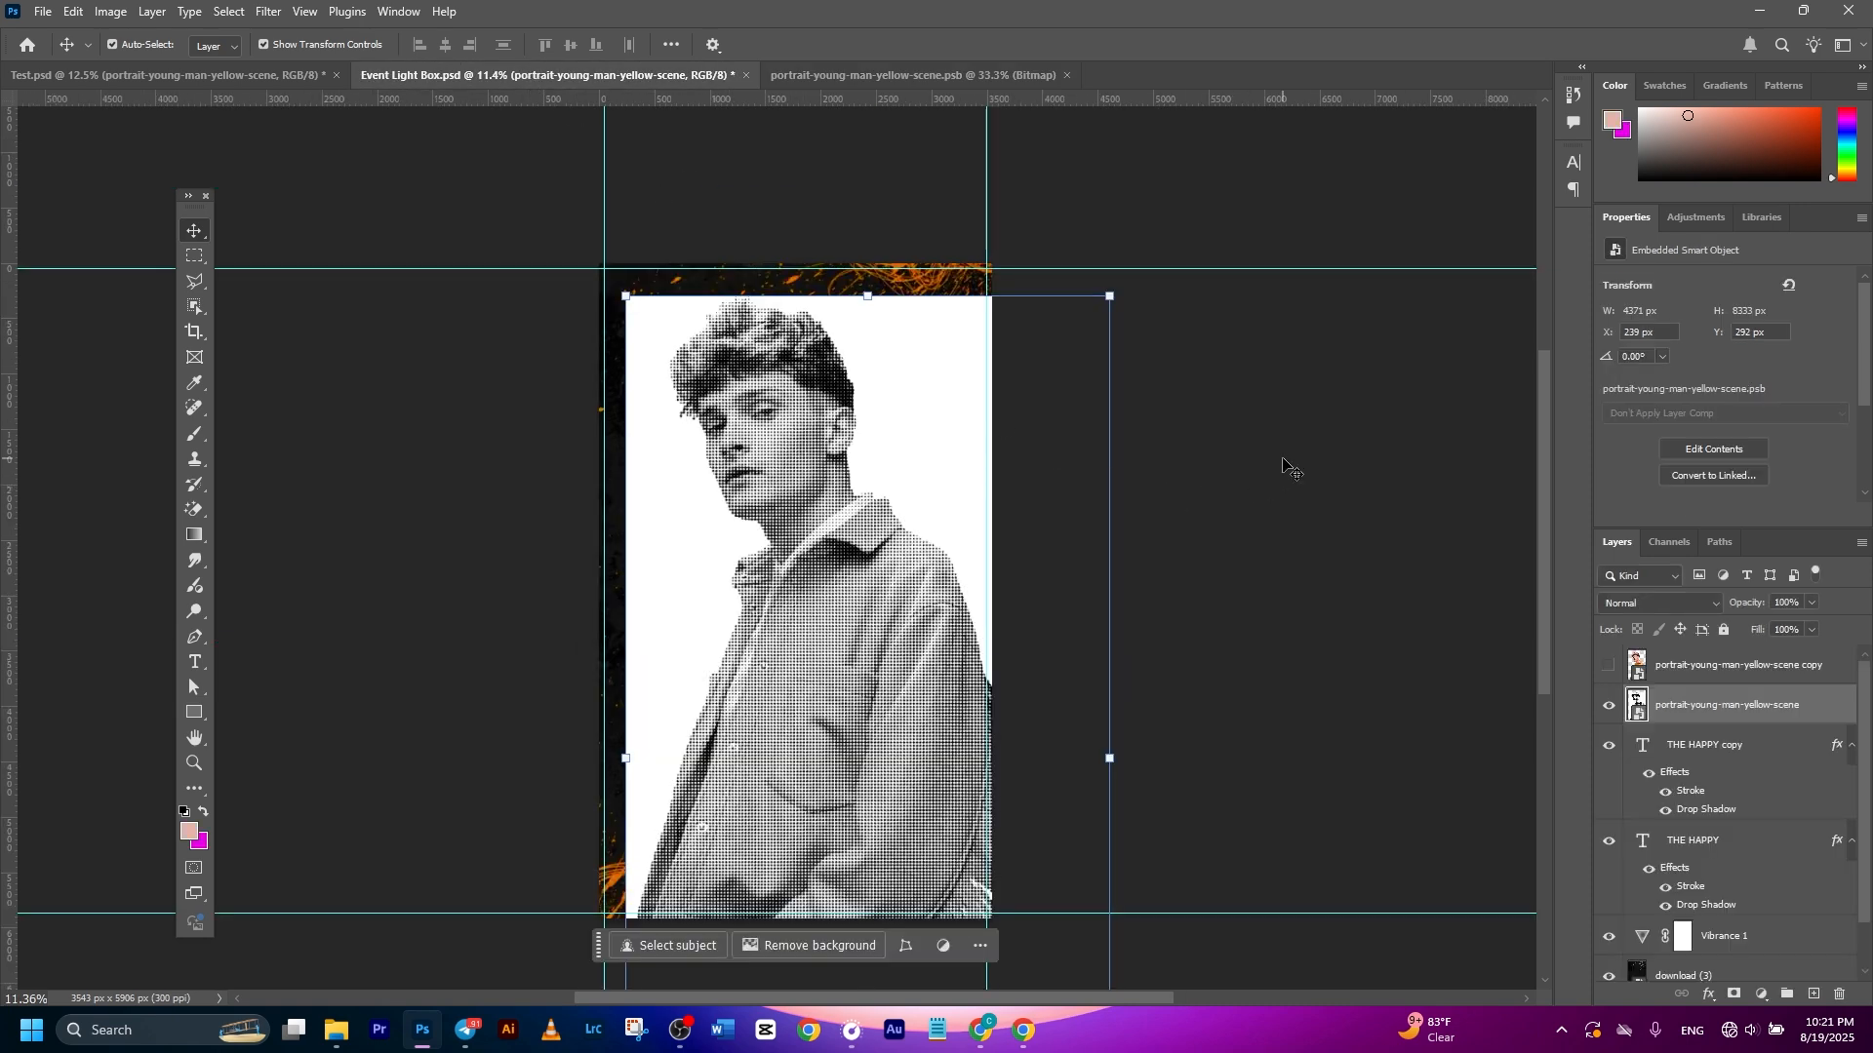
click(923, 584)
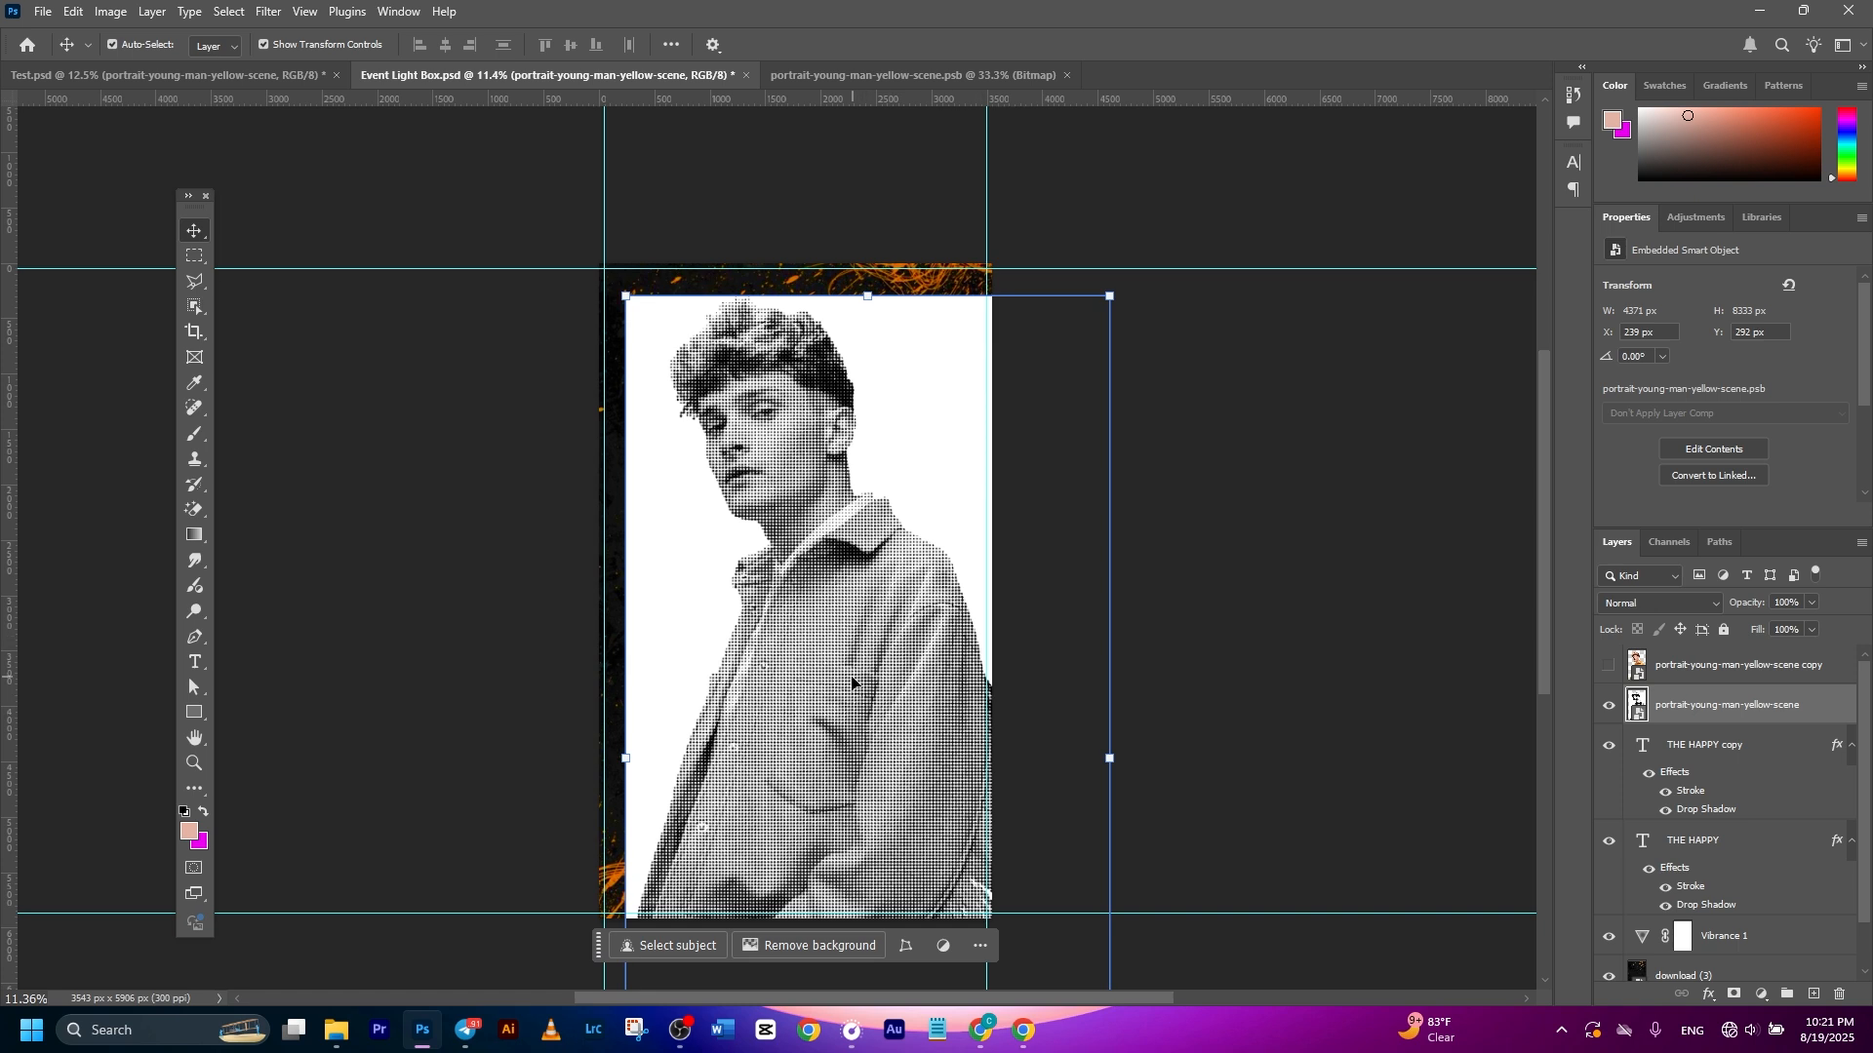
Select the man's silhouette and add it as a layer mask on the halftone portrait to hide its white background
click(829, 617)
click(879, 592)
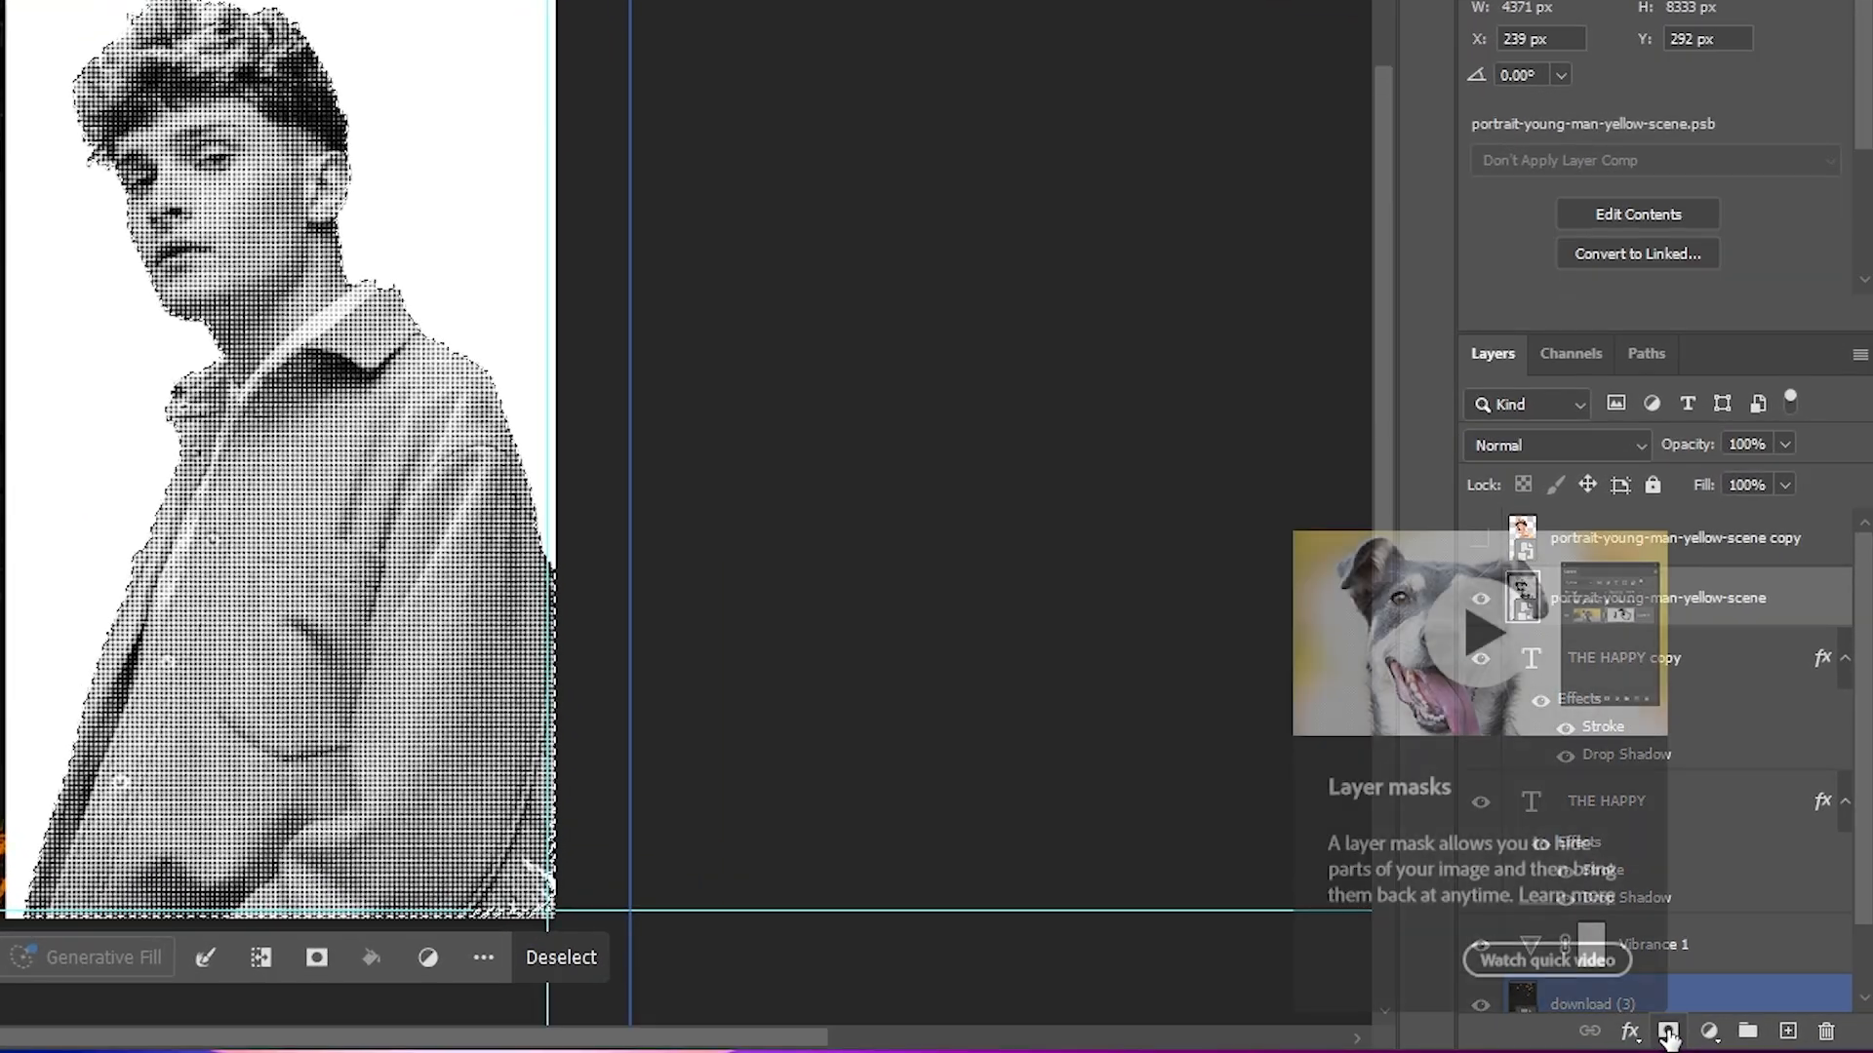
click(1734, 994)
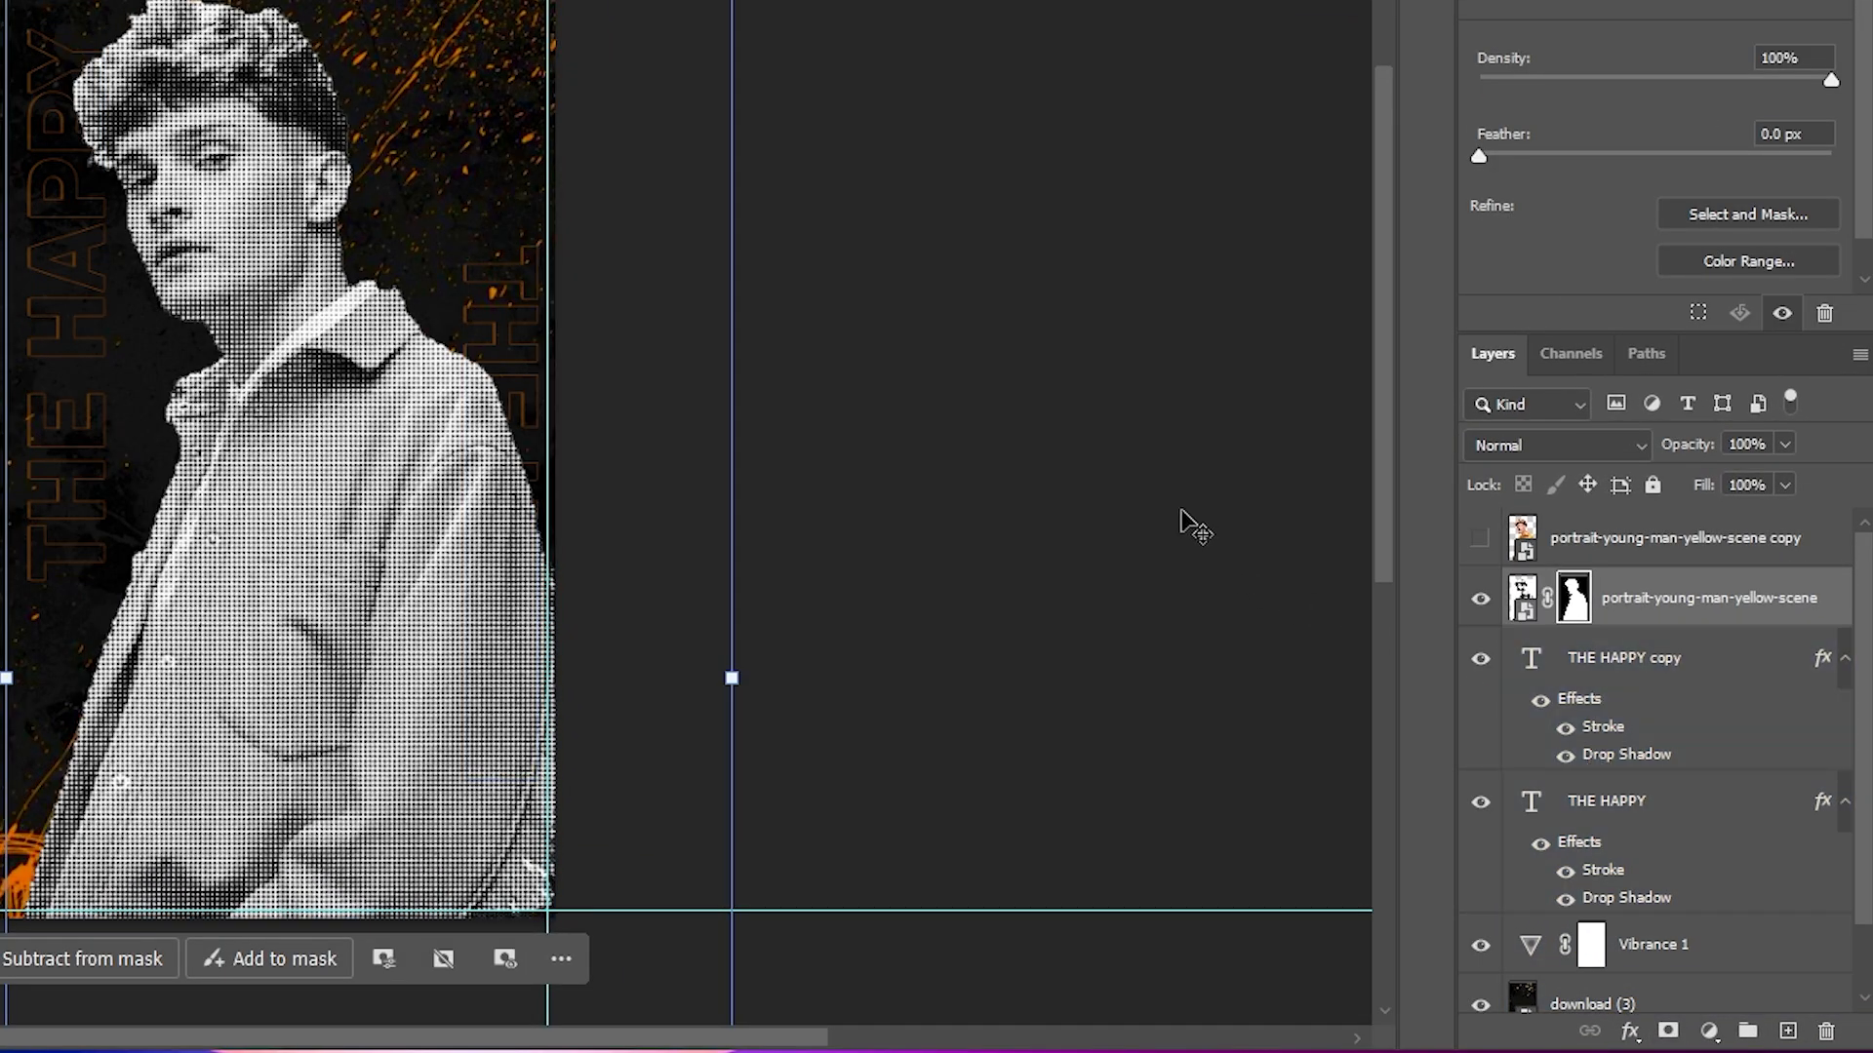
click(1183, 512)
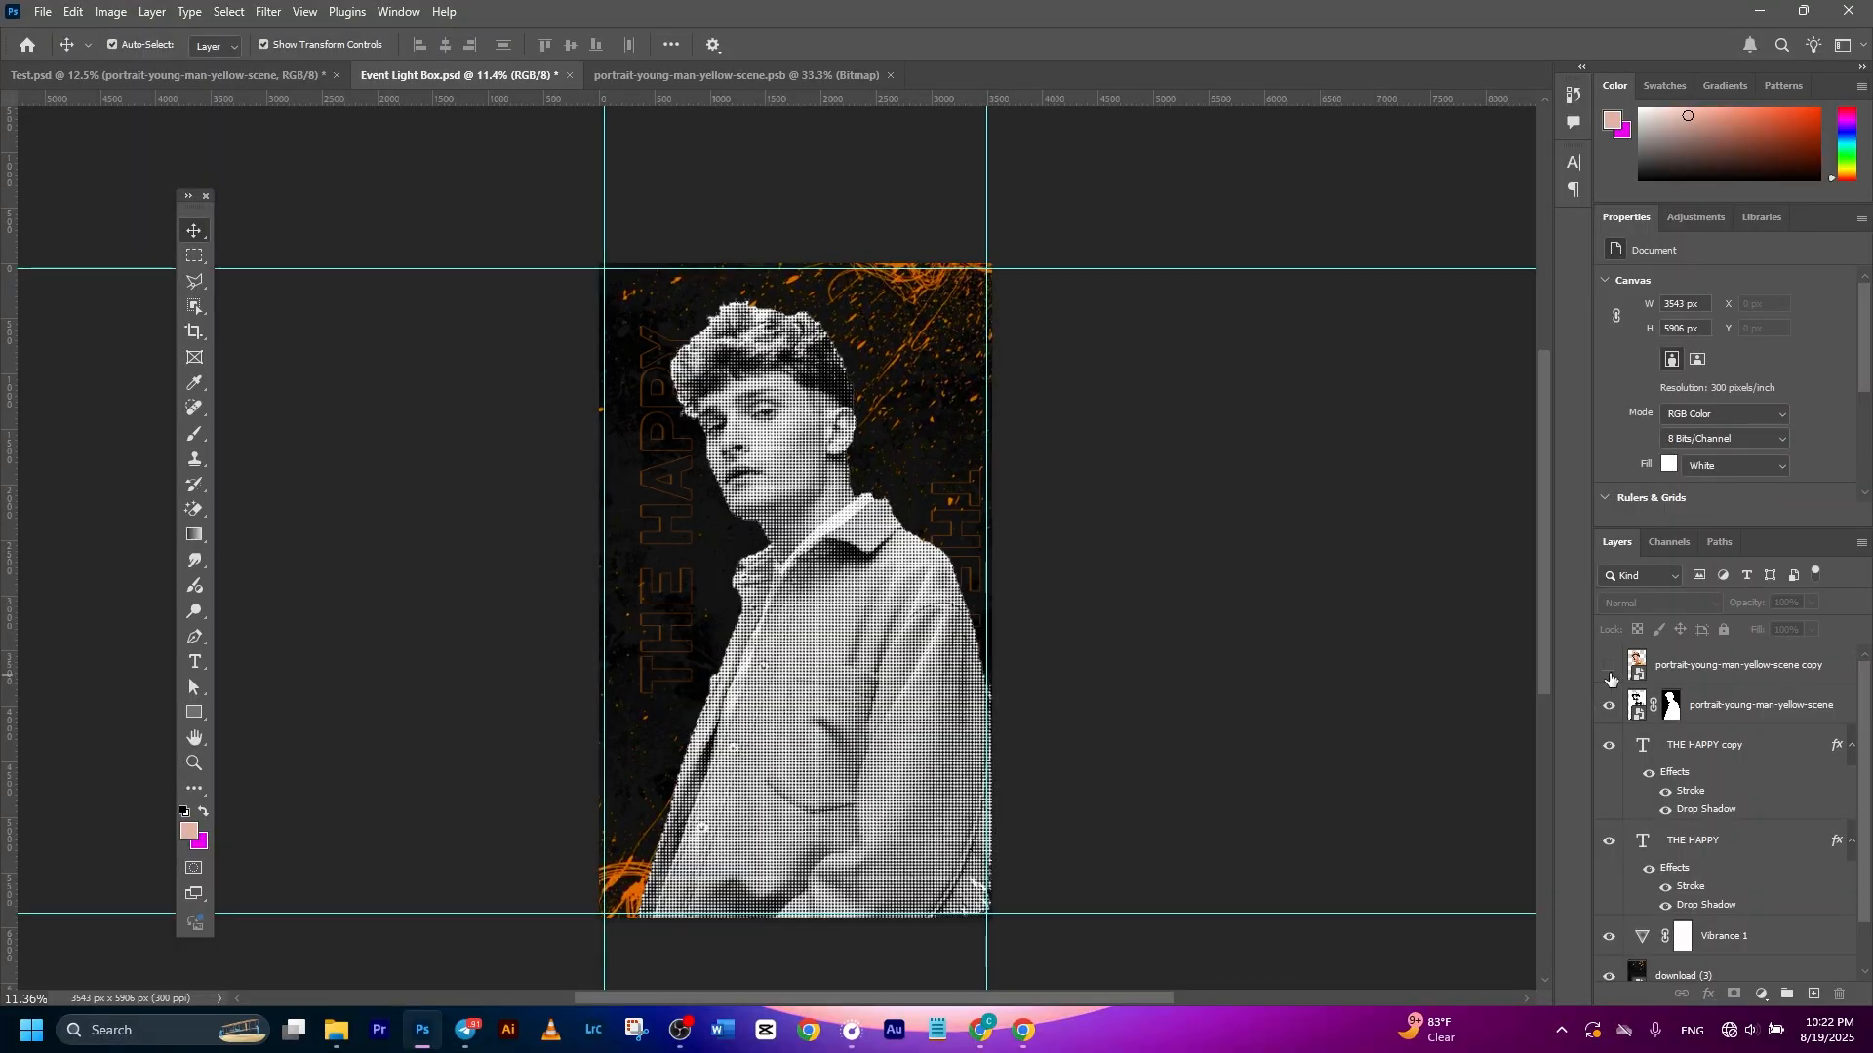
Show the color portrait copy and shift it left to X 178 px so the halftone portrait peeks out behind it
click(1610, 669)
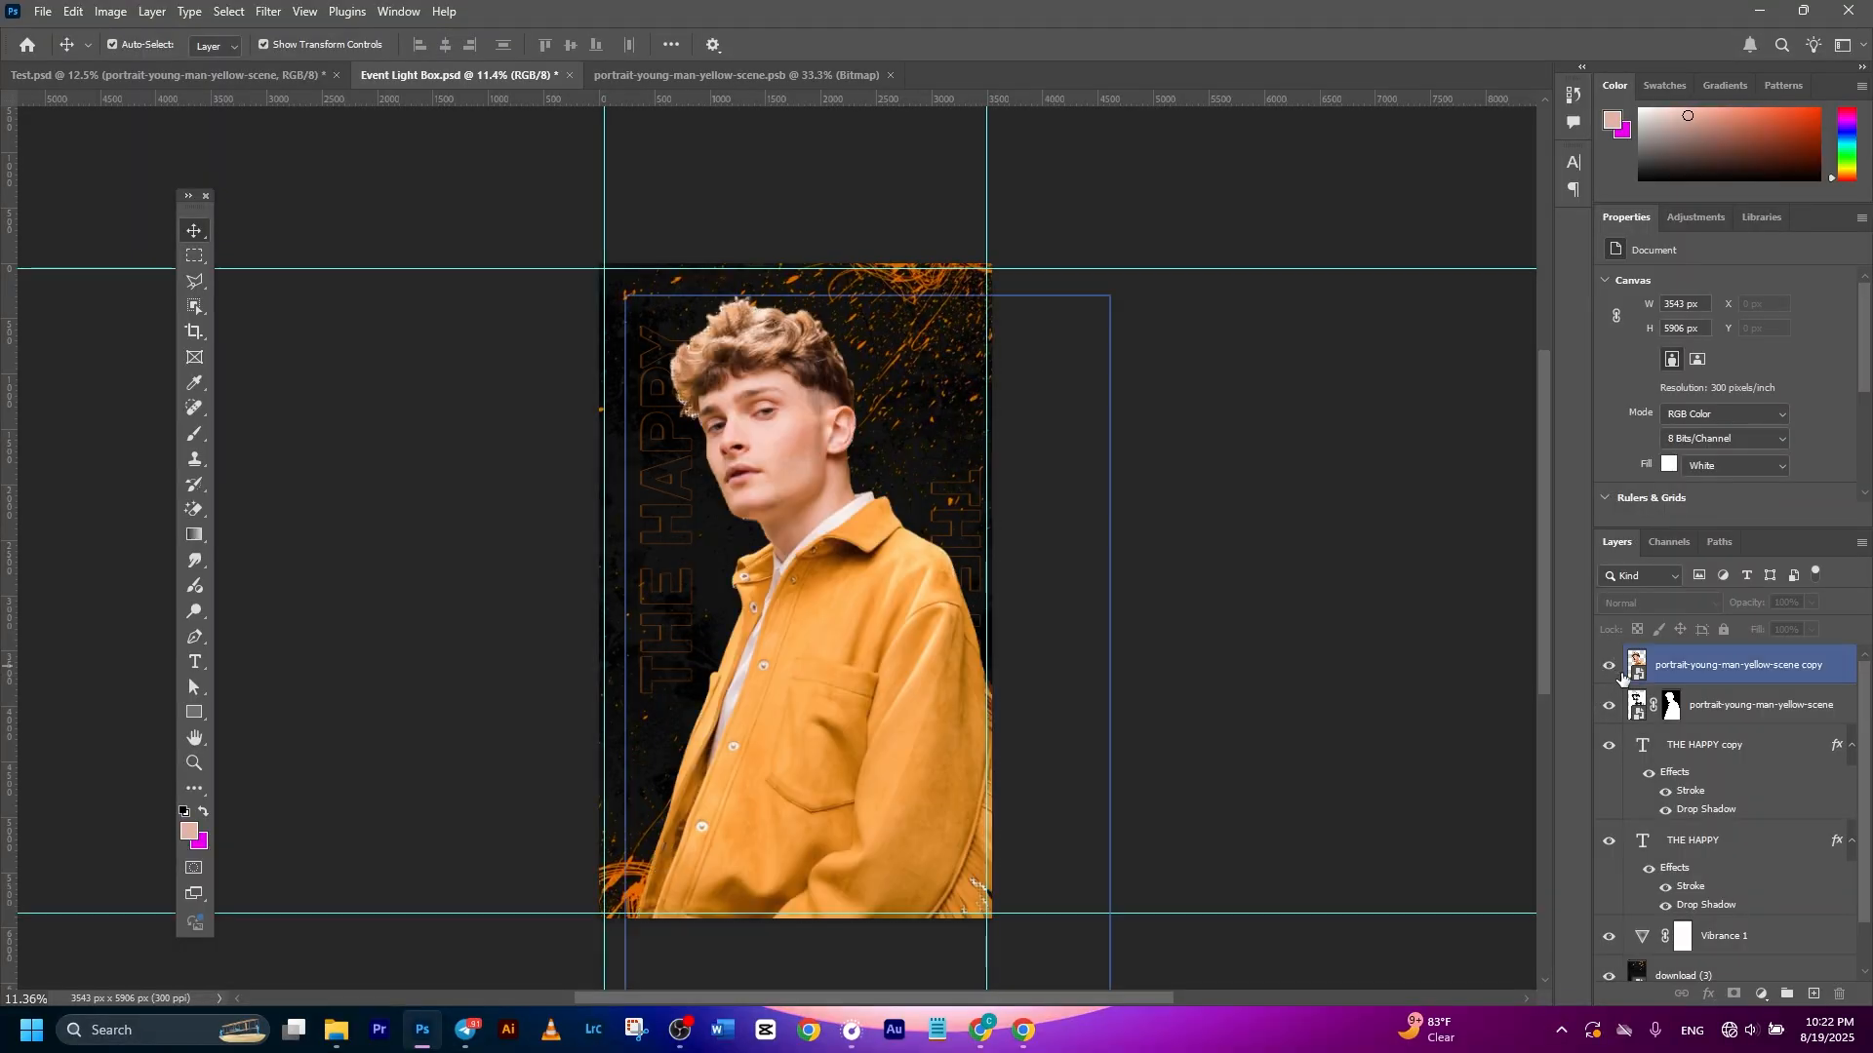
click(1674, 709)
click(916, 712)
key(shift+Left)
key(shift+Left)
key(shift+Left)
key(shift+Left)
key(shift+Left)
key(shift+Left)
key(shift+Left)
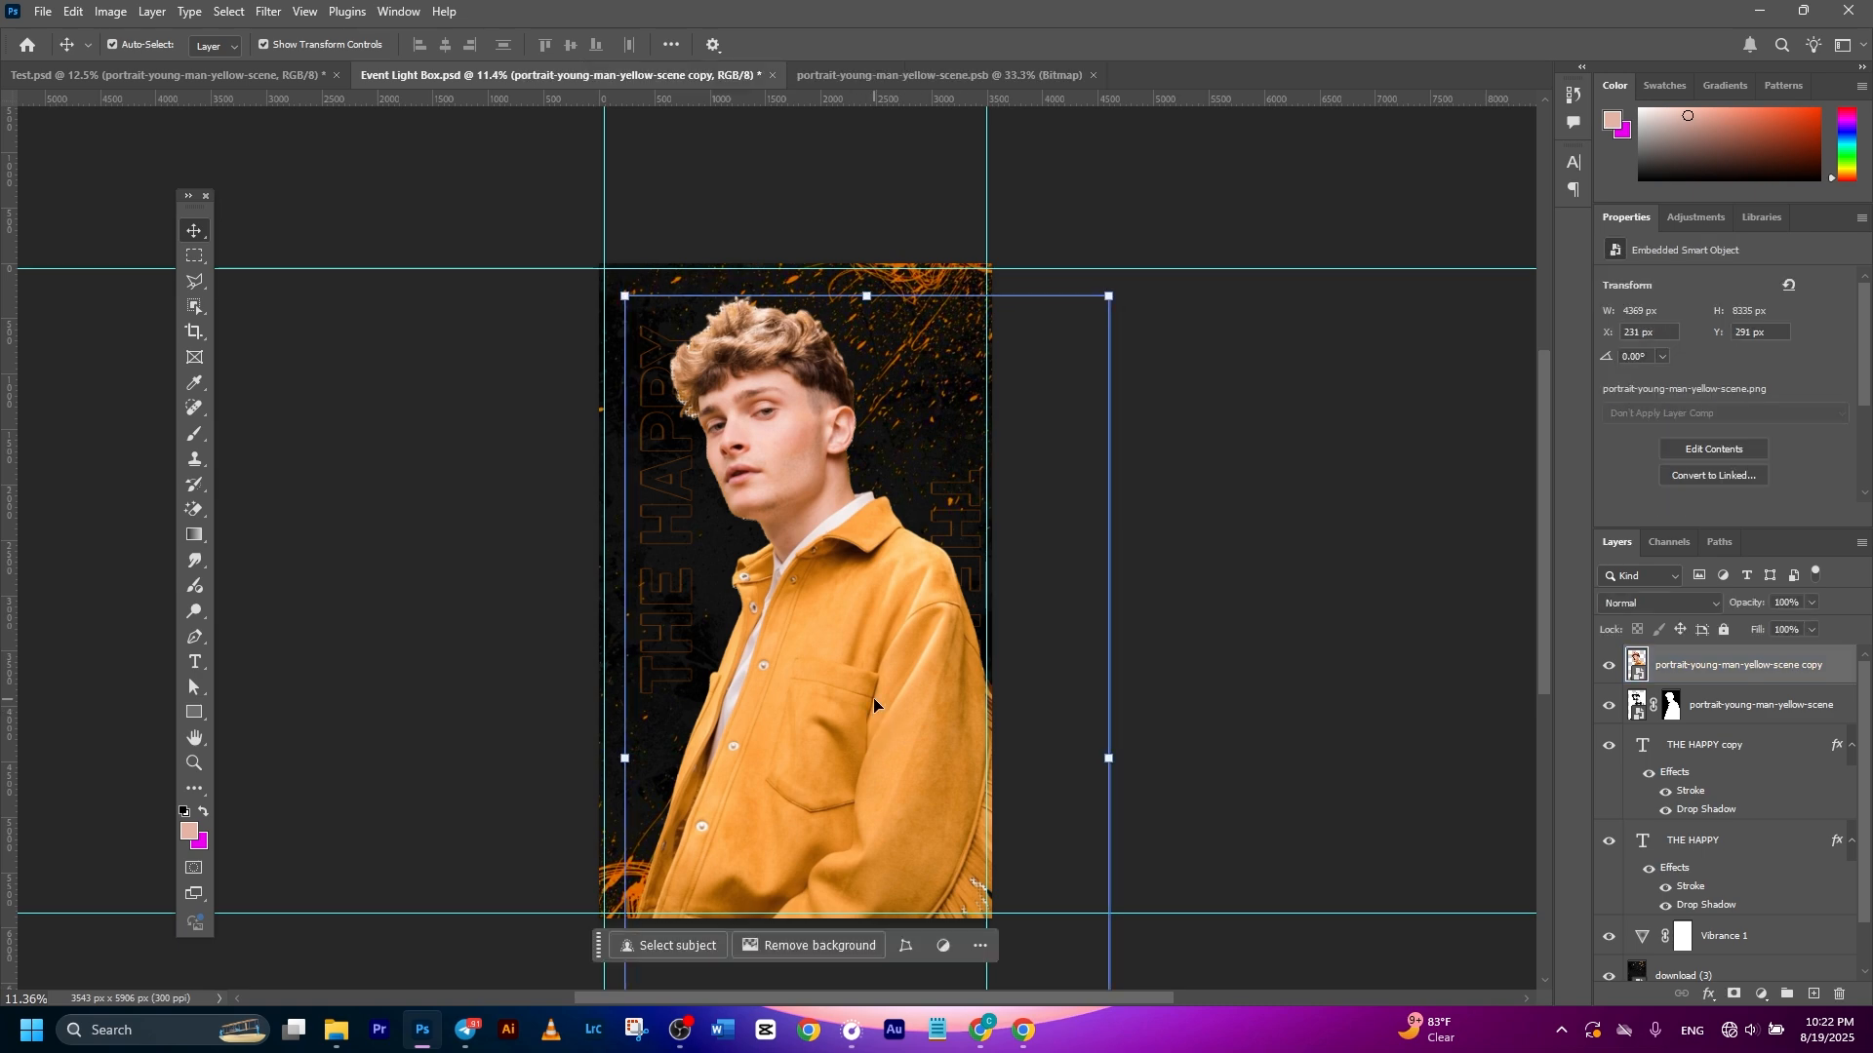
key(shift+Left)
key(shift+Left)
key(shift+Left)
key(shift+Left)
key(shift+Left)
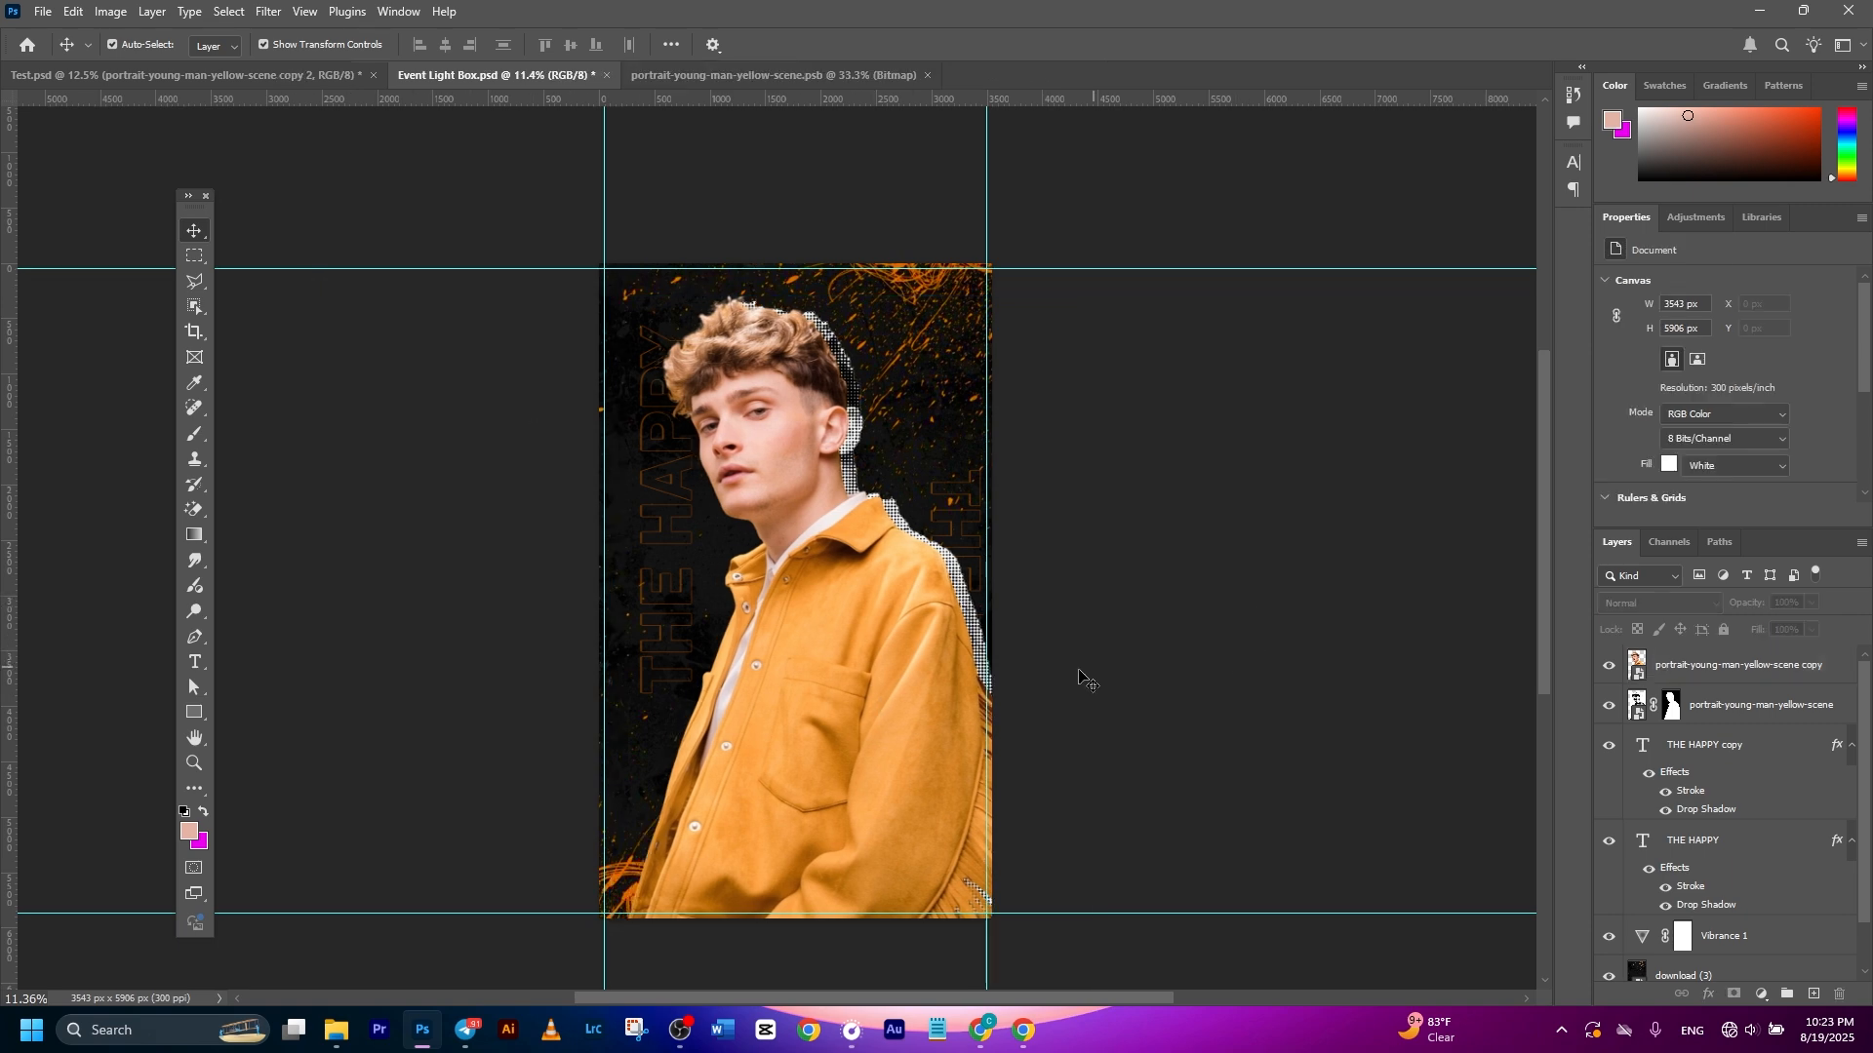
Add a Stroke layer style to the color portrait copy
click(817, 689)
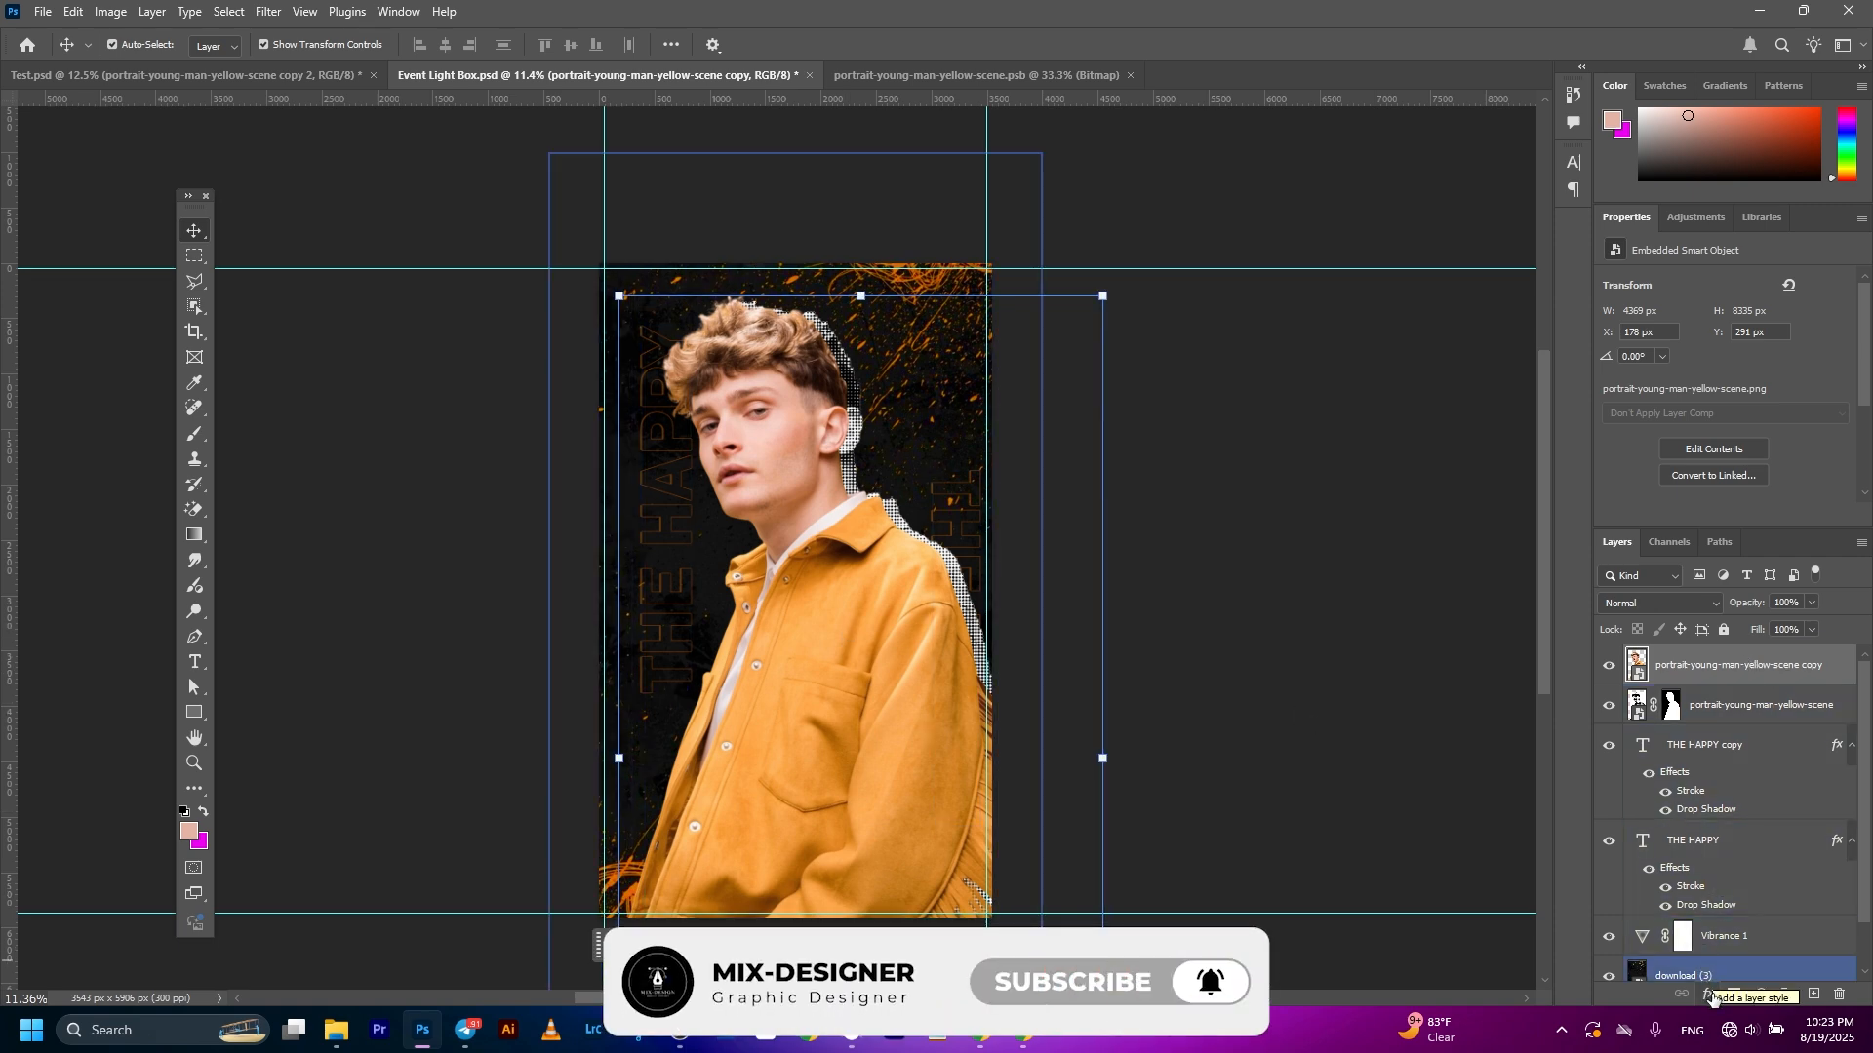
click(1711, 993)
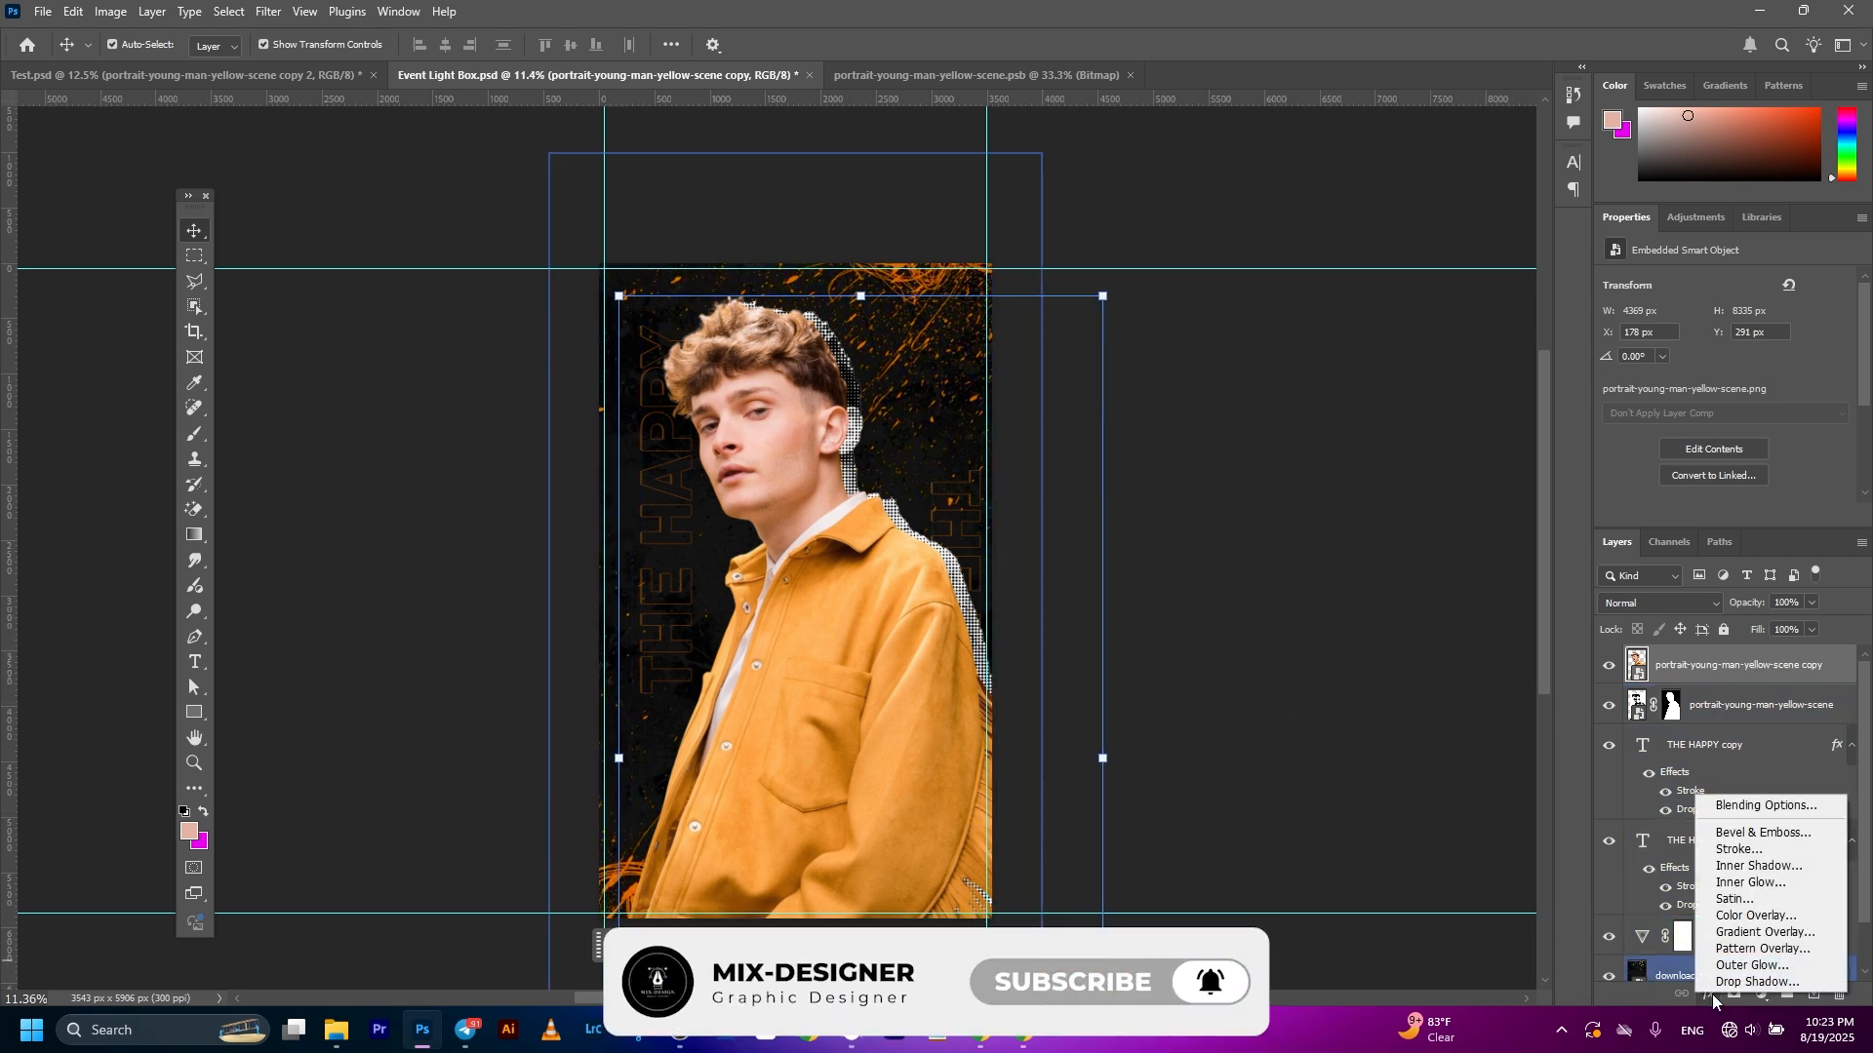
click(1729, 807)
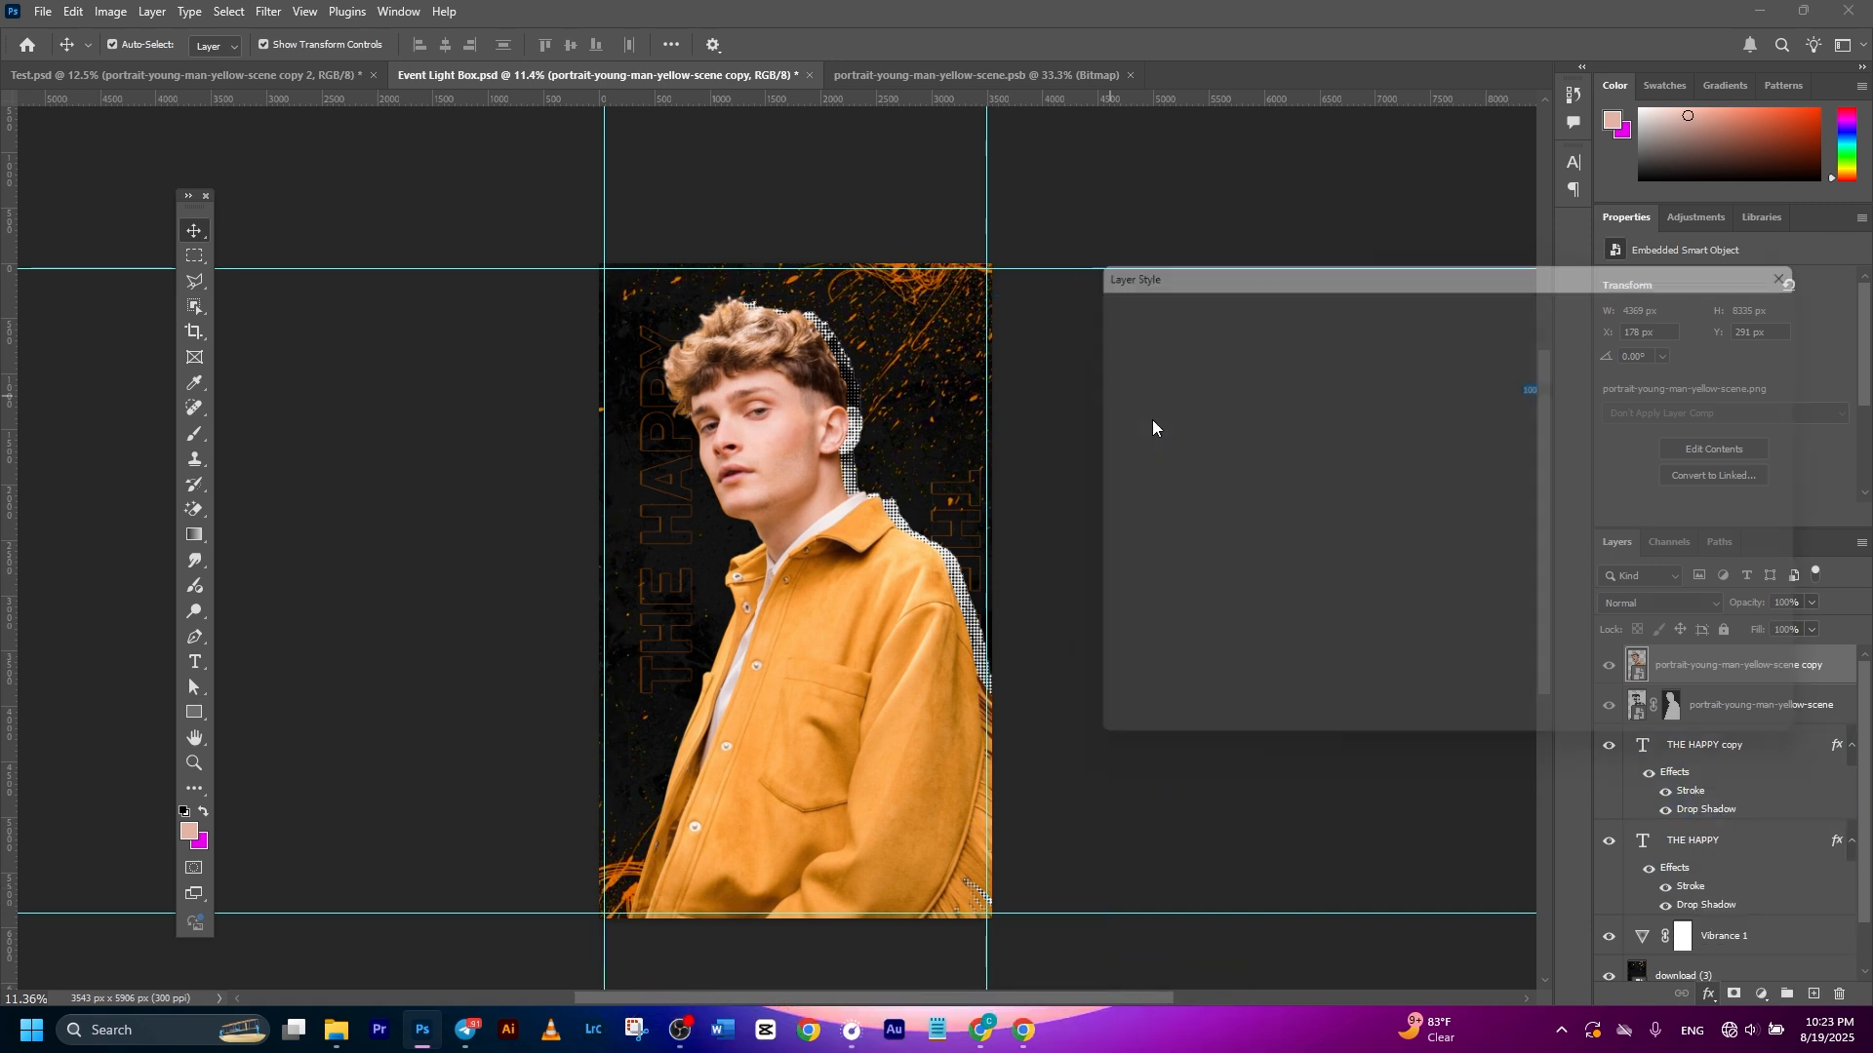
drag(1147, 259, 1021, 224)
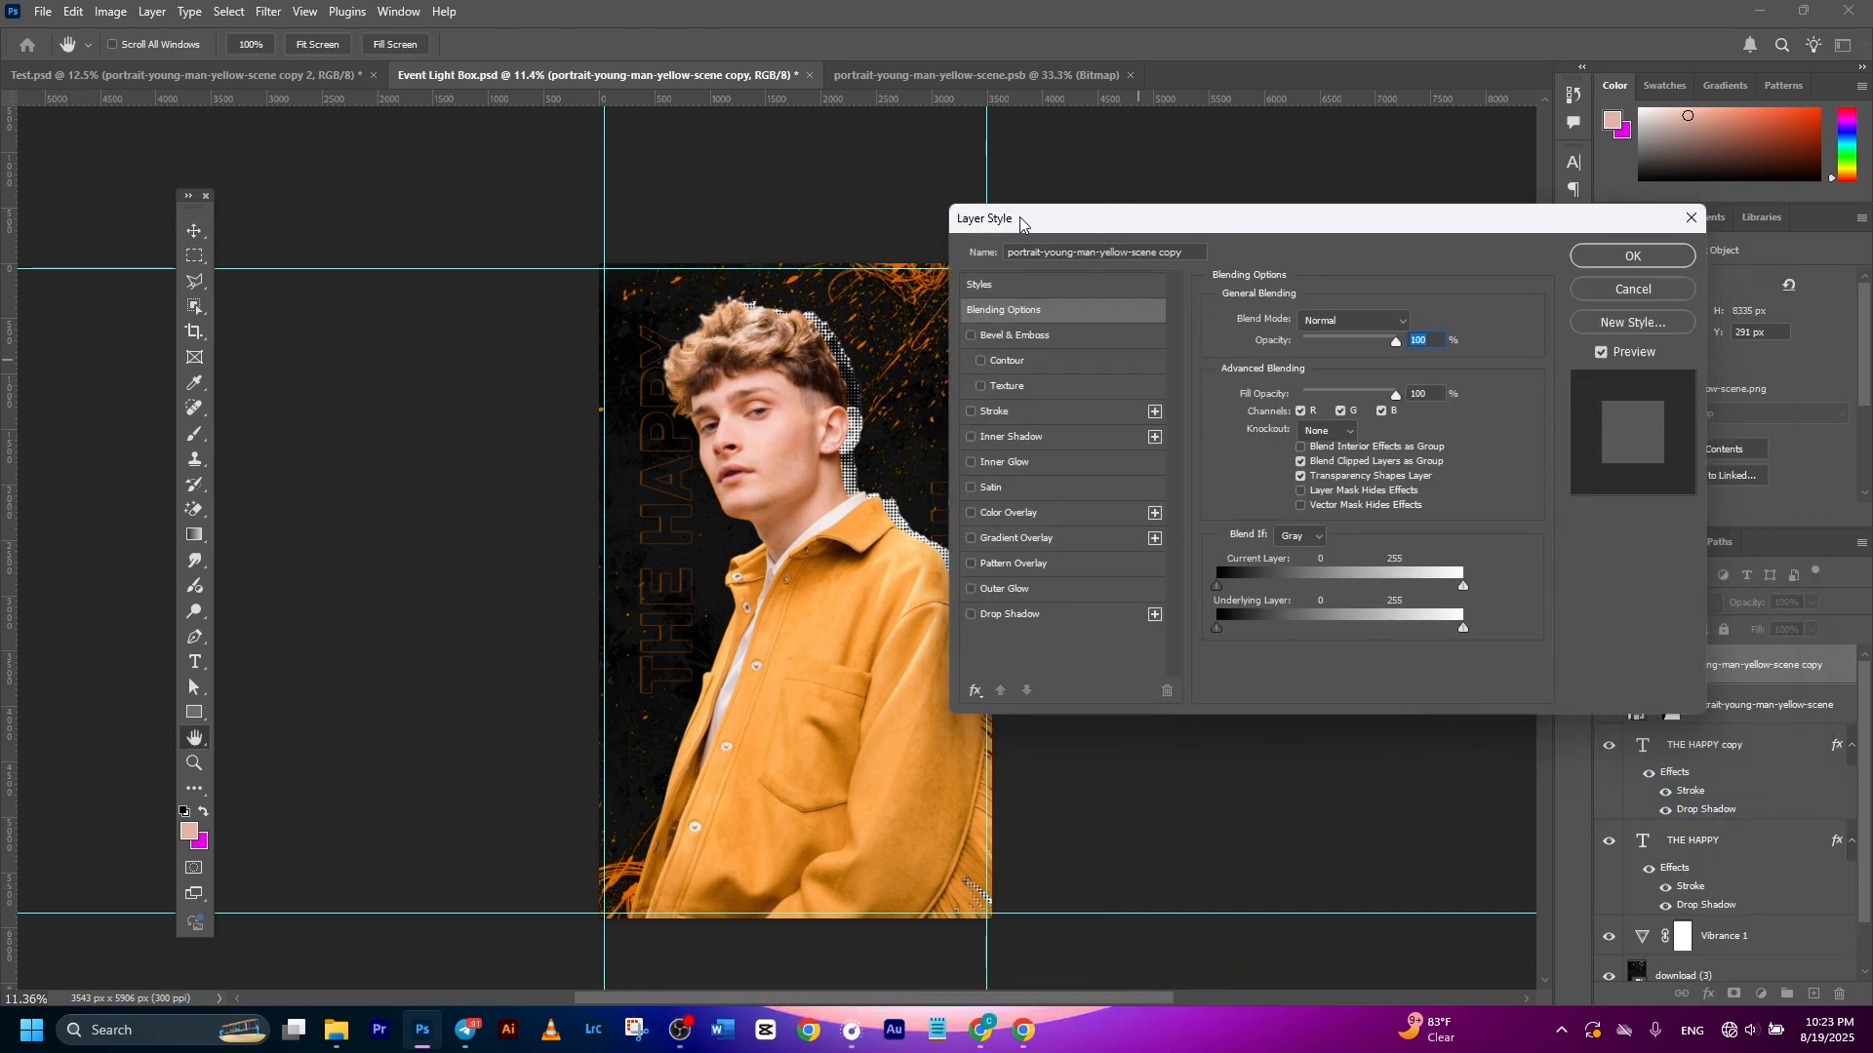
click(1014, 417)
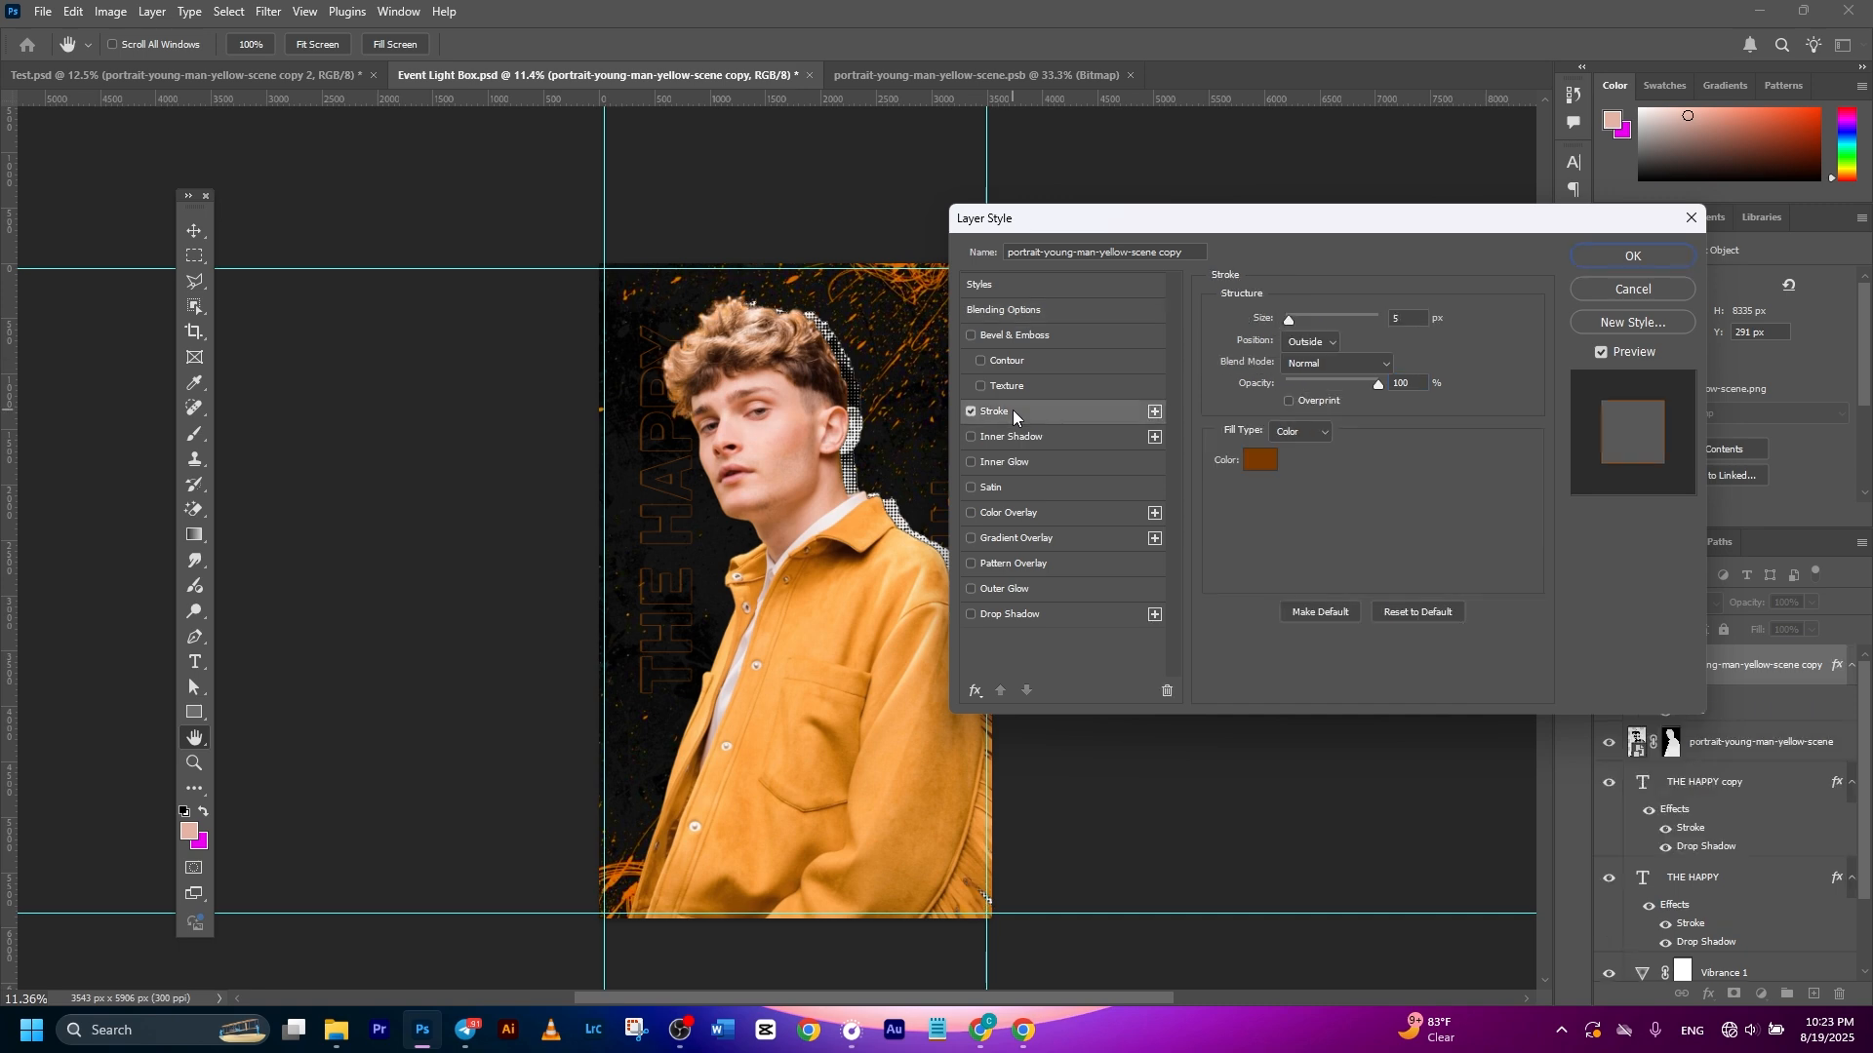
Set the portrait's stroke color to orange ff8000, thicken it slightly and apply the layer style
click(1259, 460)
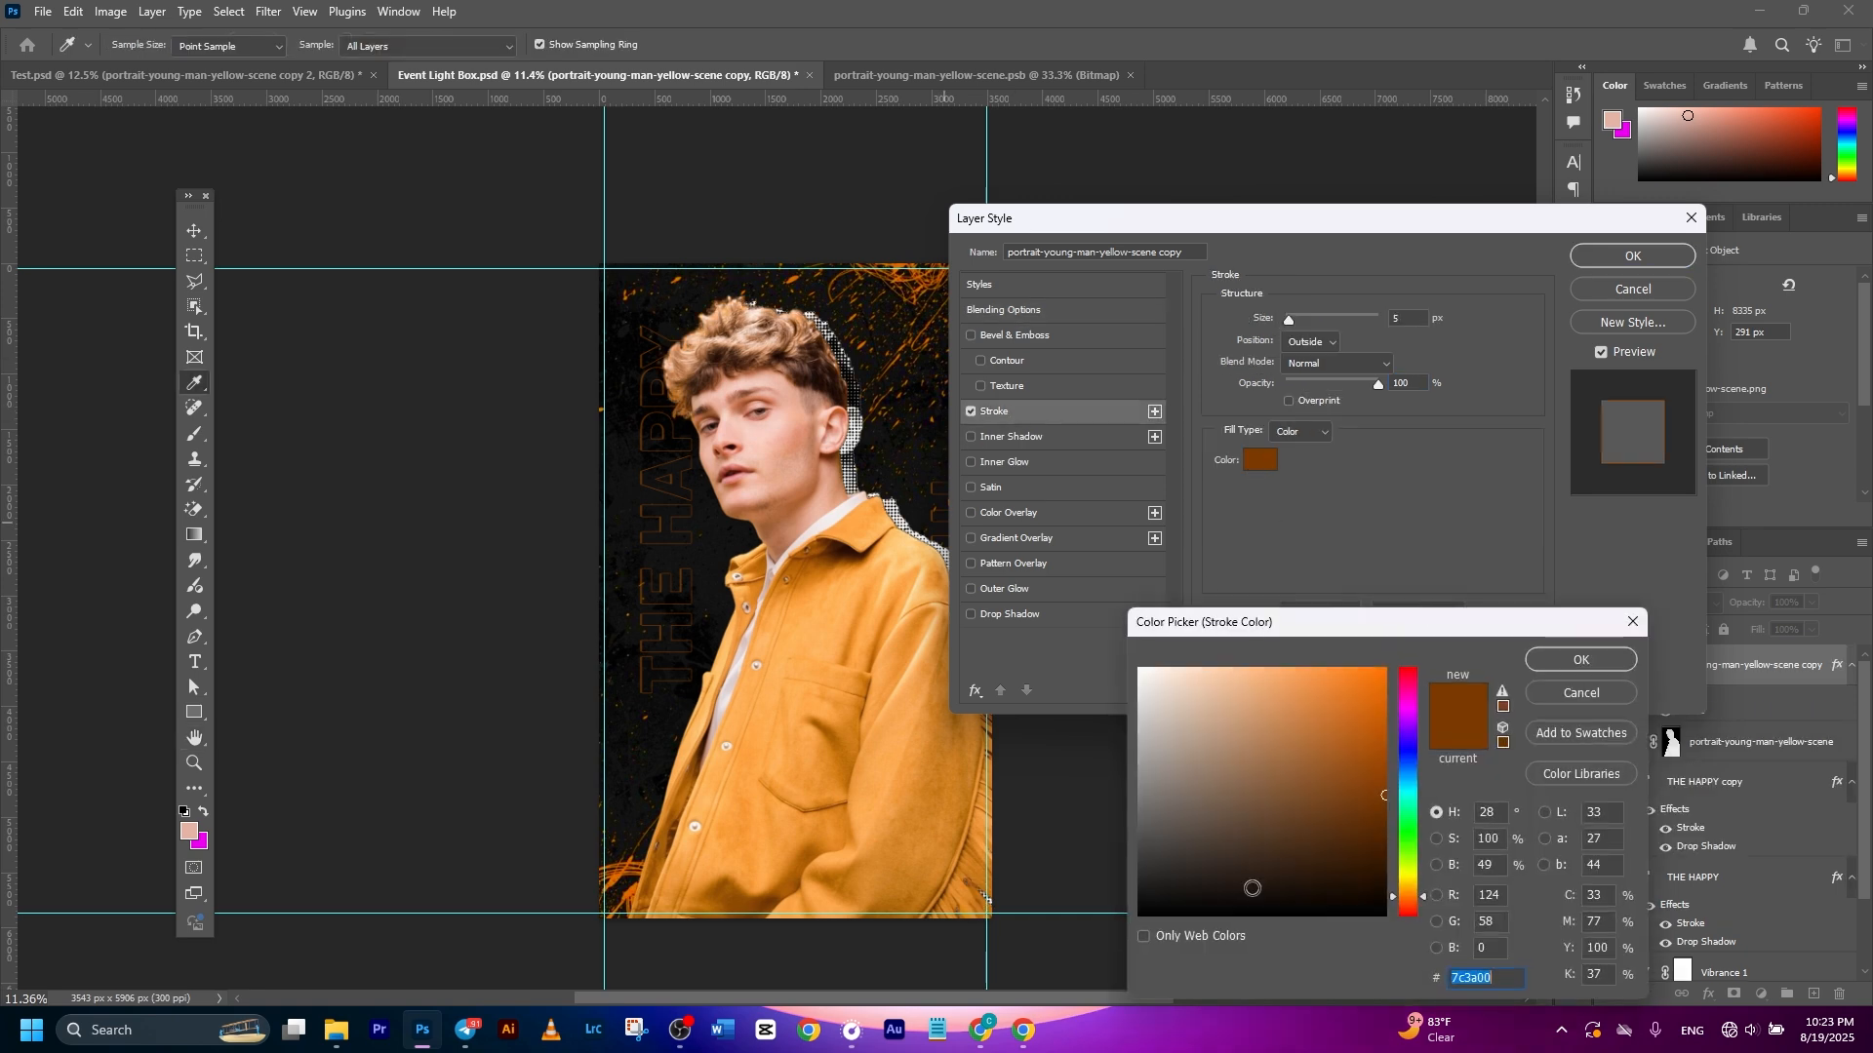
click(895, 731)
drag(1379, 712, 1387, 667)
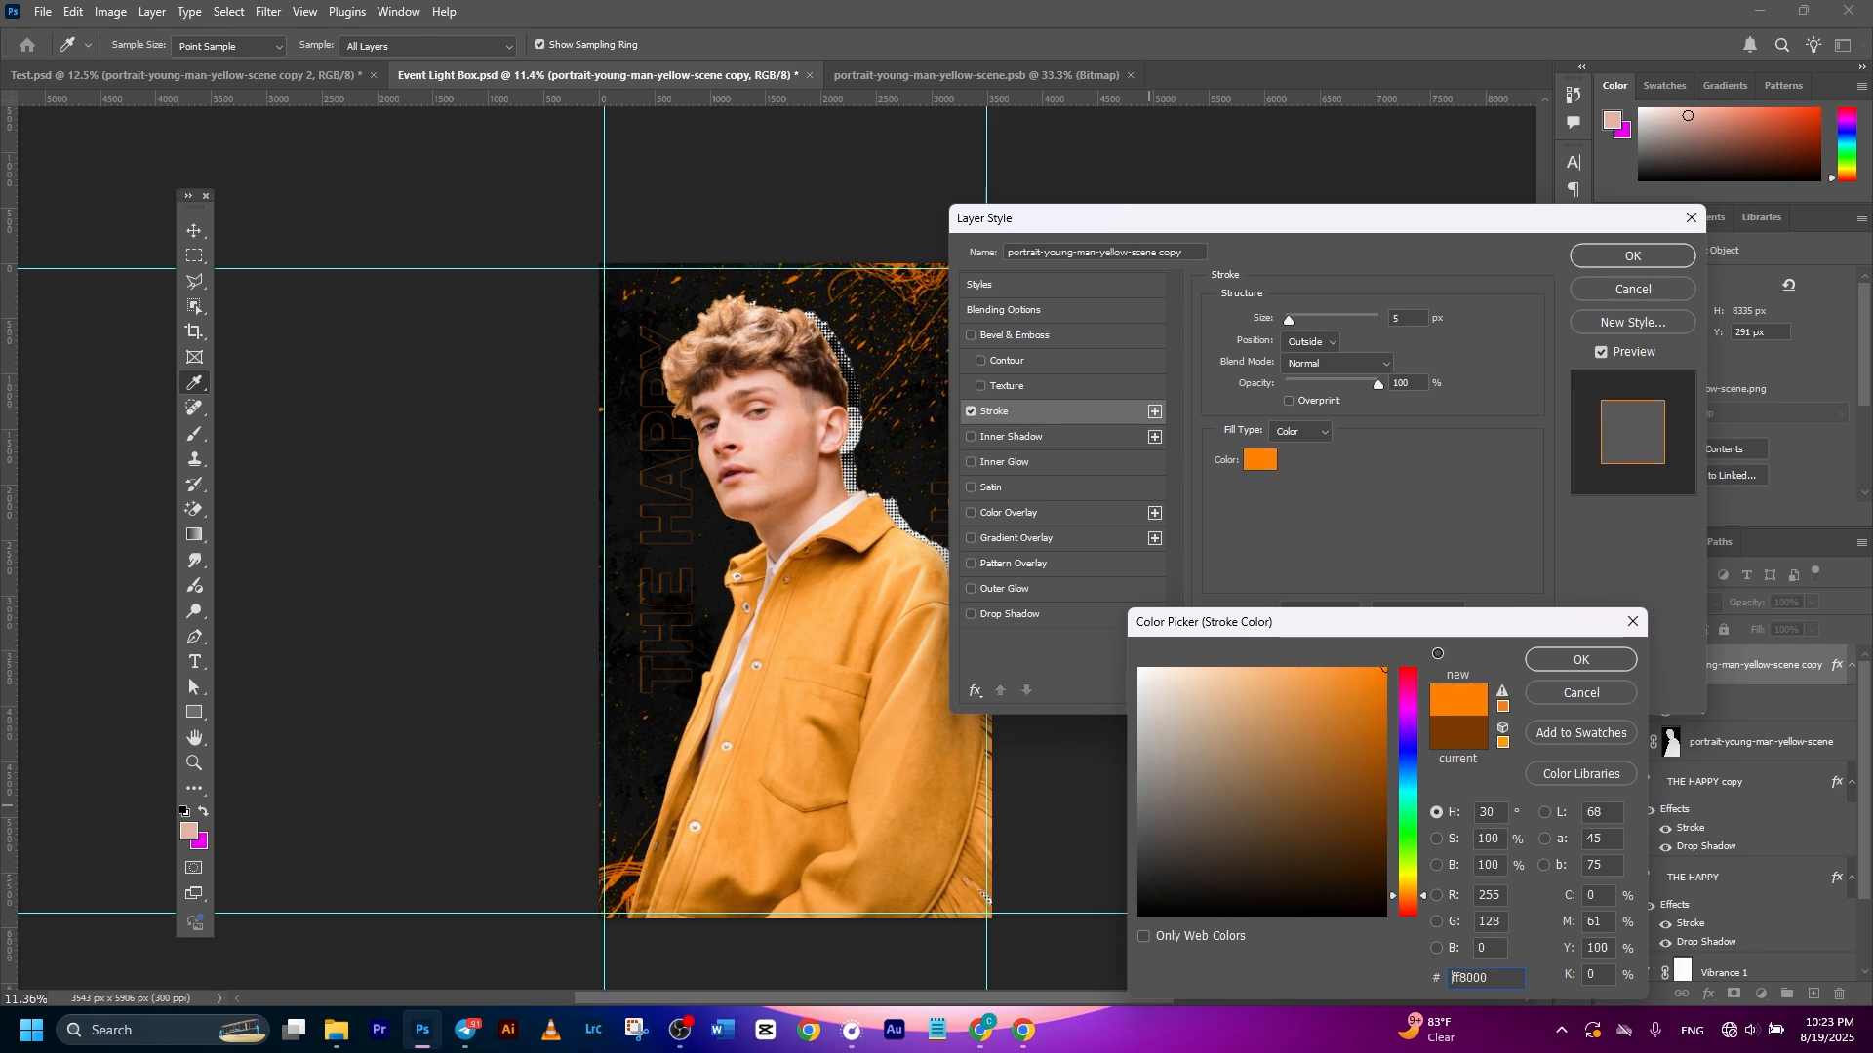
click(1558, 663)
key(Up)
key(Up)
key(Up)
click(1621, 257)
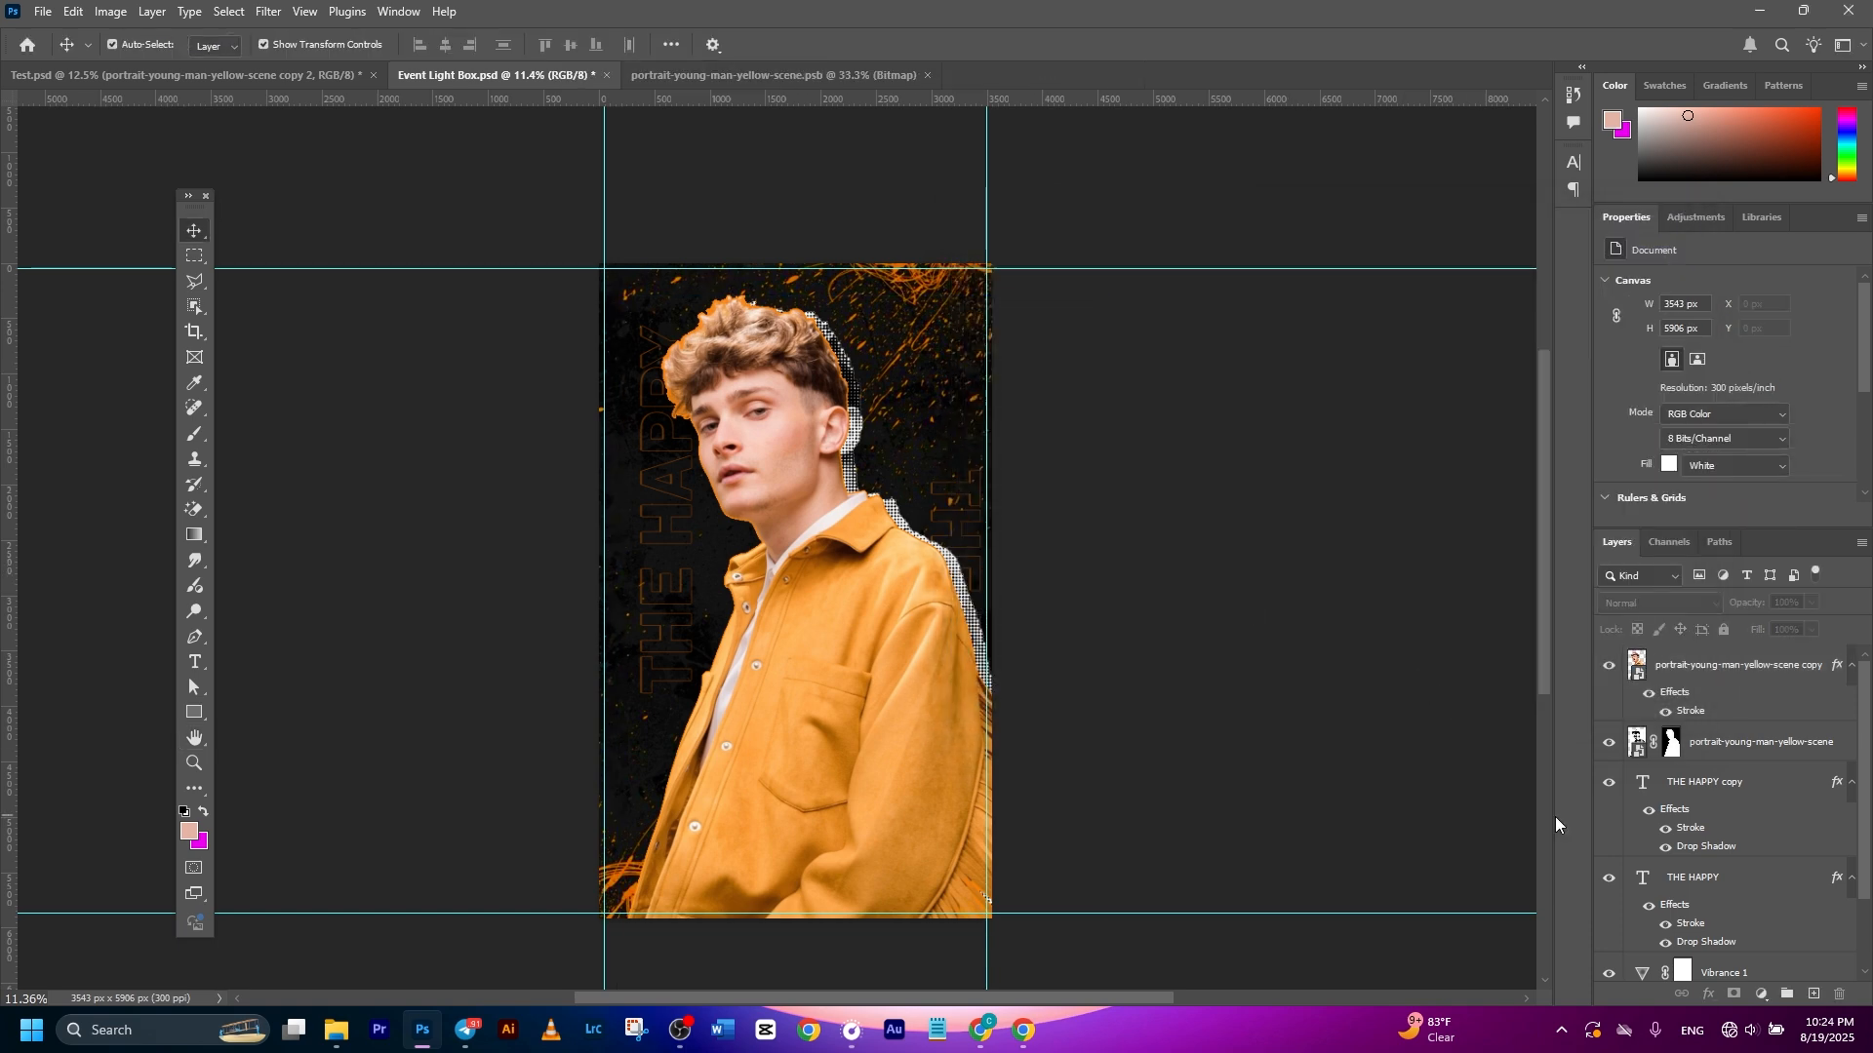
Add a Curves adjustment layer above the color portrait copy and clip it to that layer
click(1739, 683)
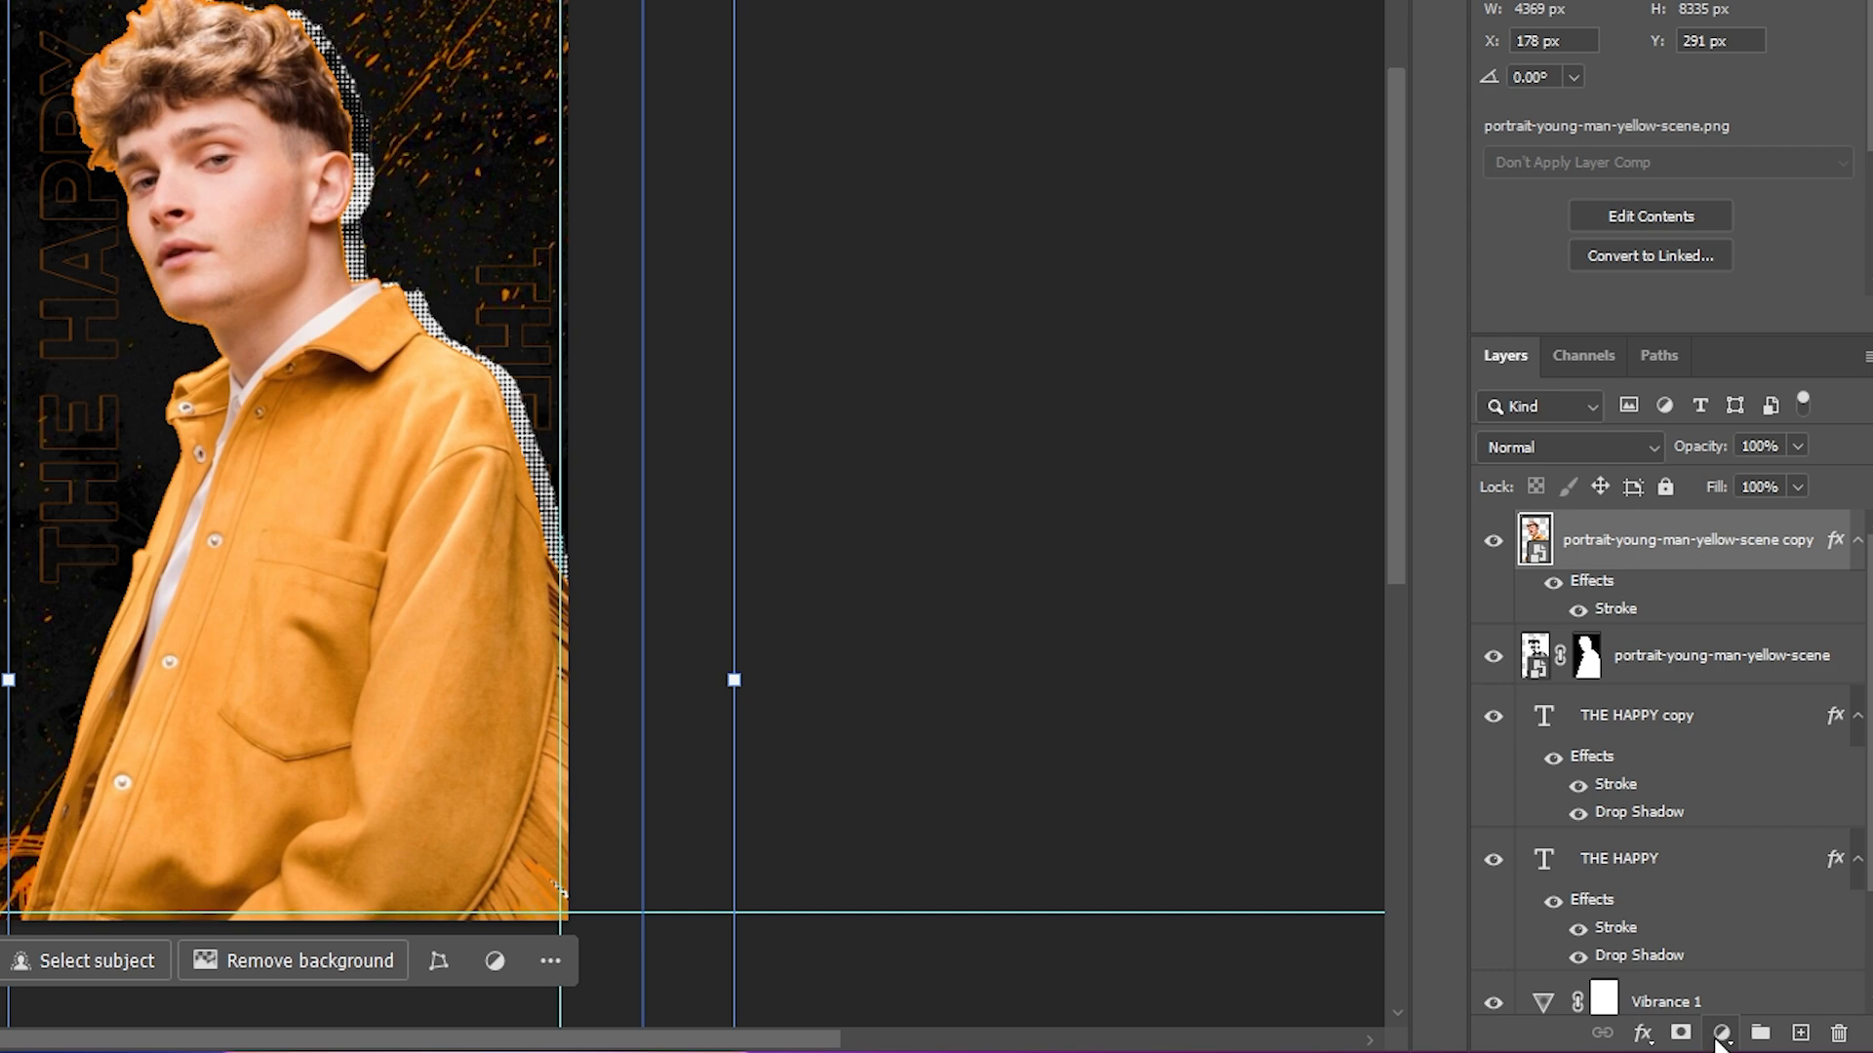
click(1720, 1034)
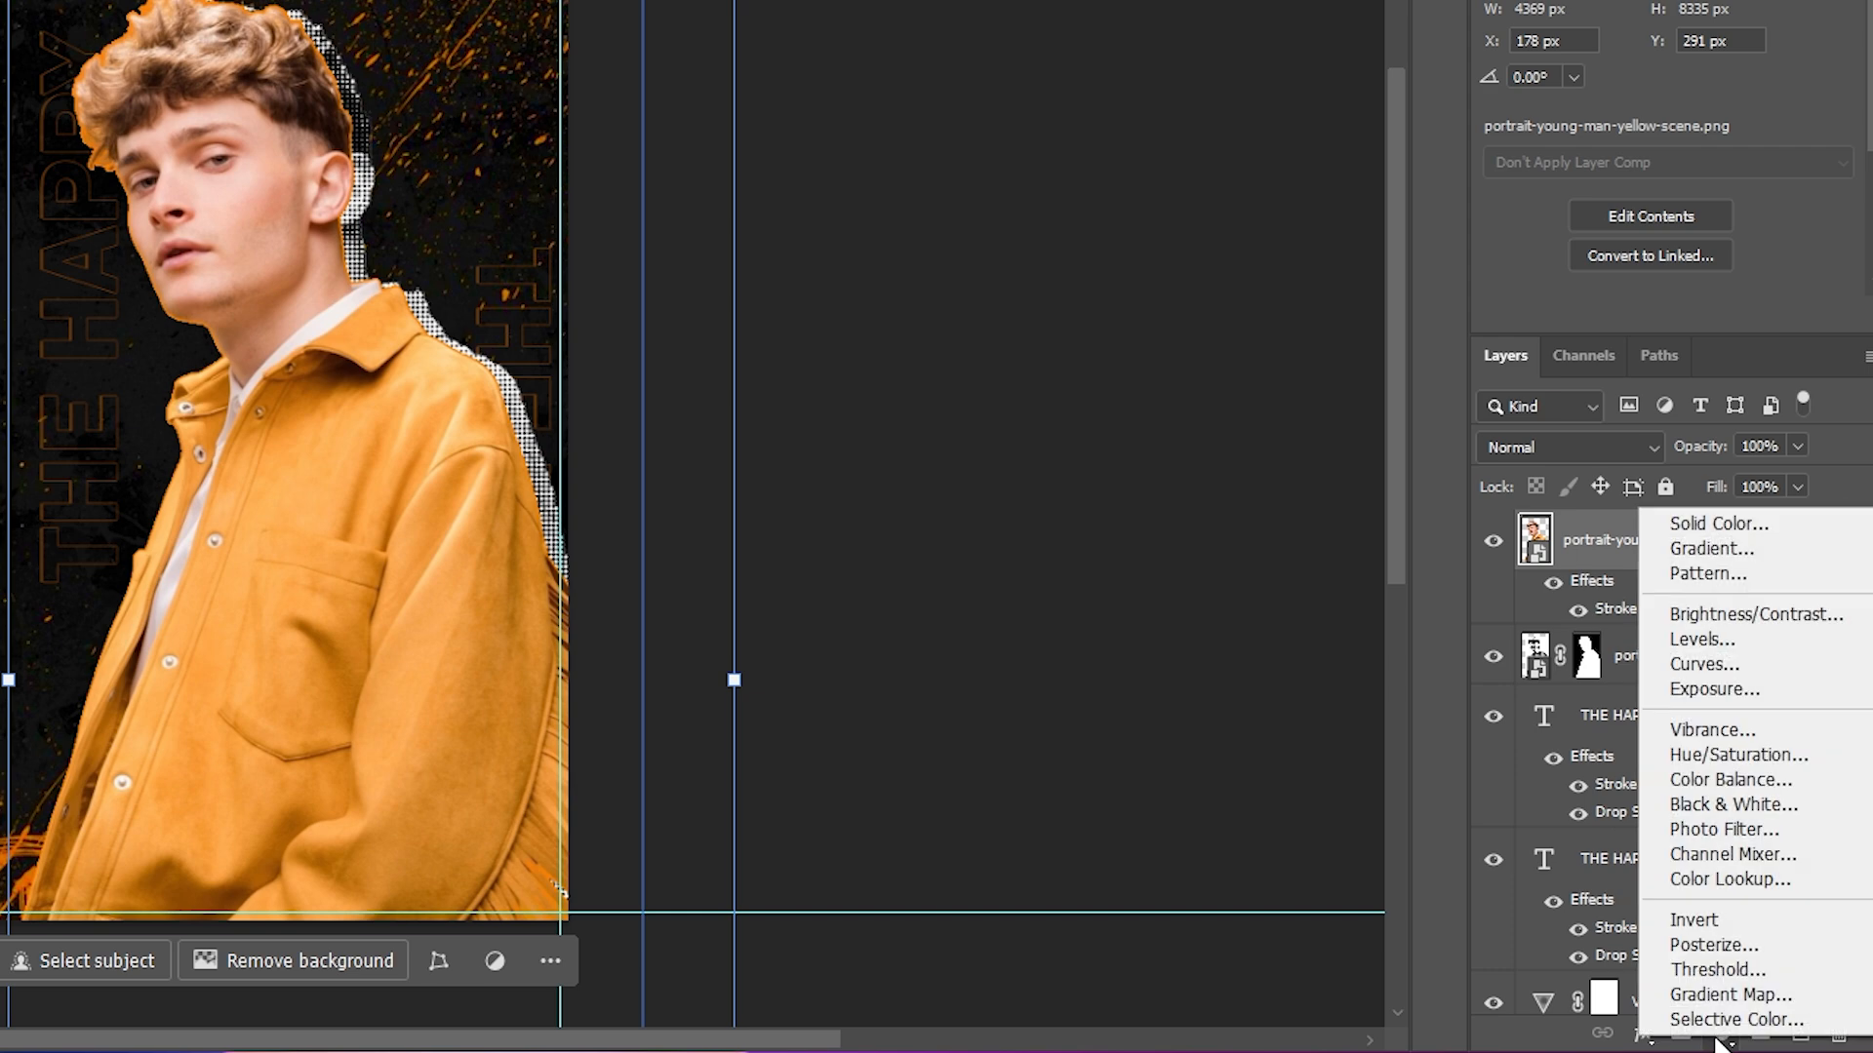
click(1690, 665)
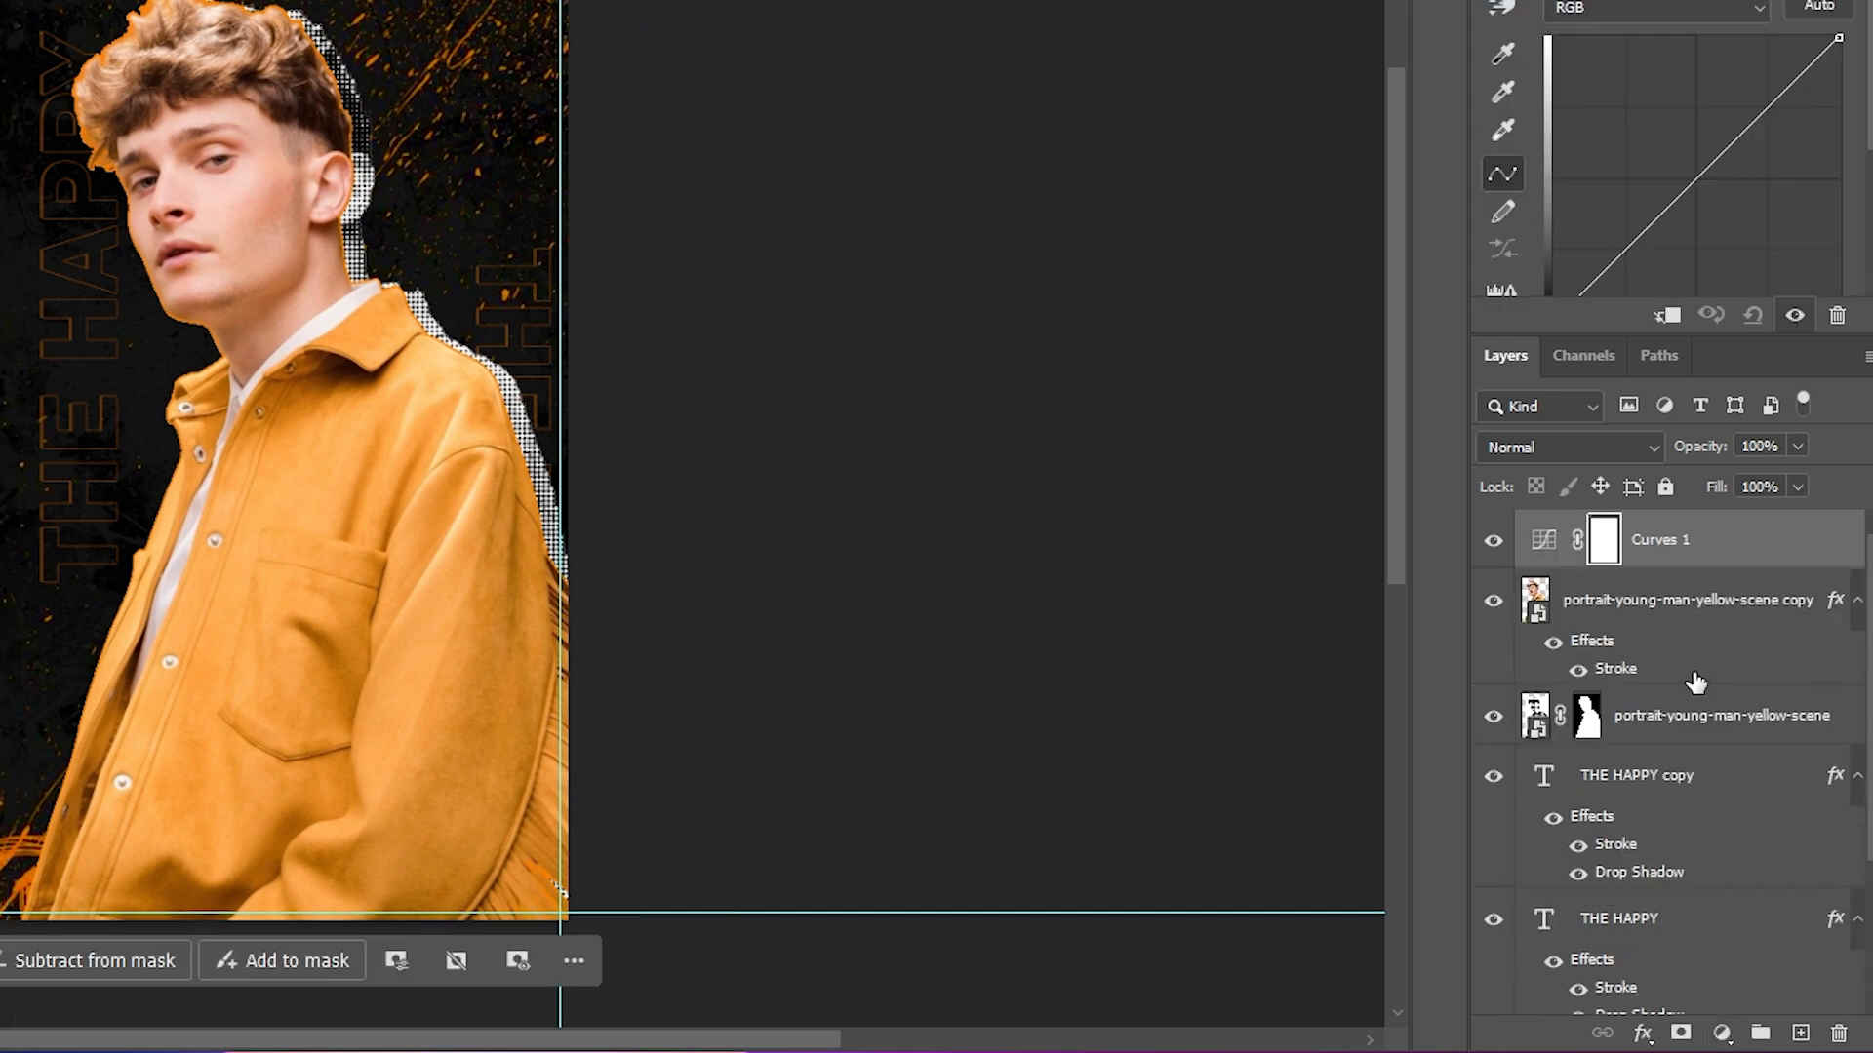
right_click(1677, 552)
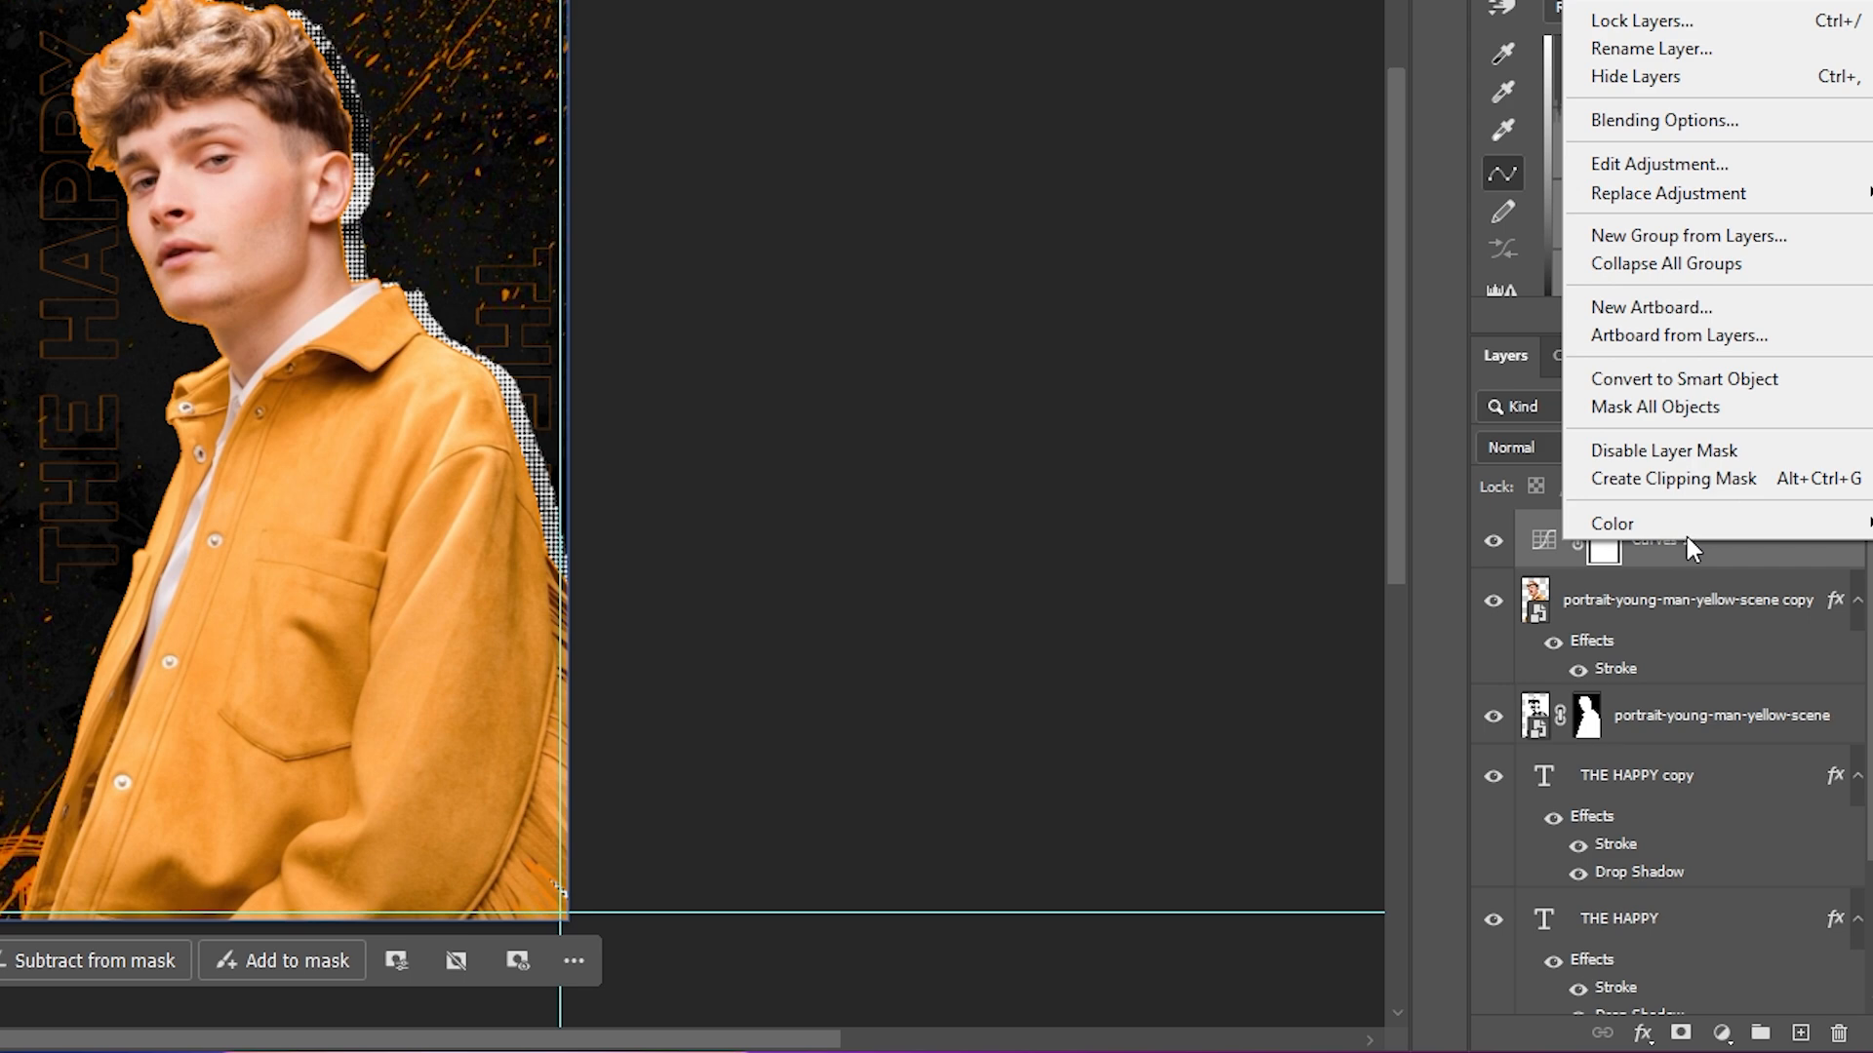
click(1683, 488)
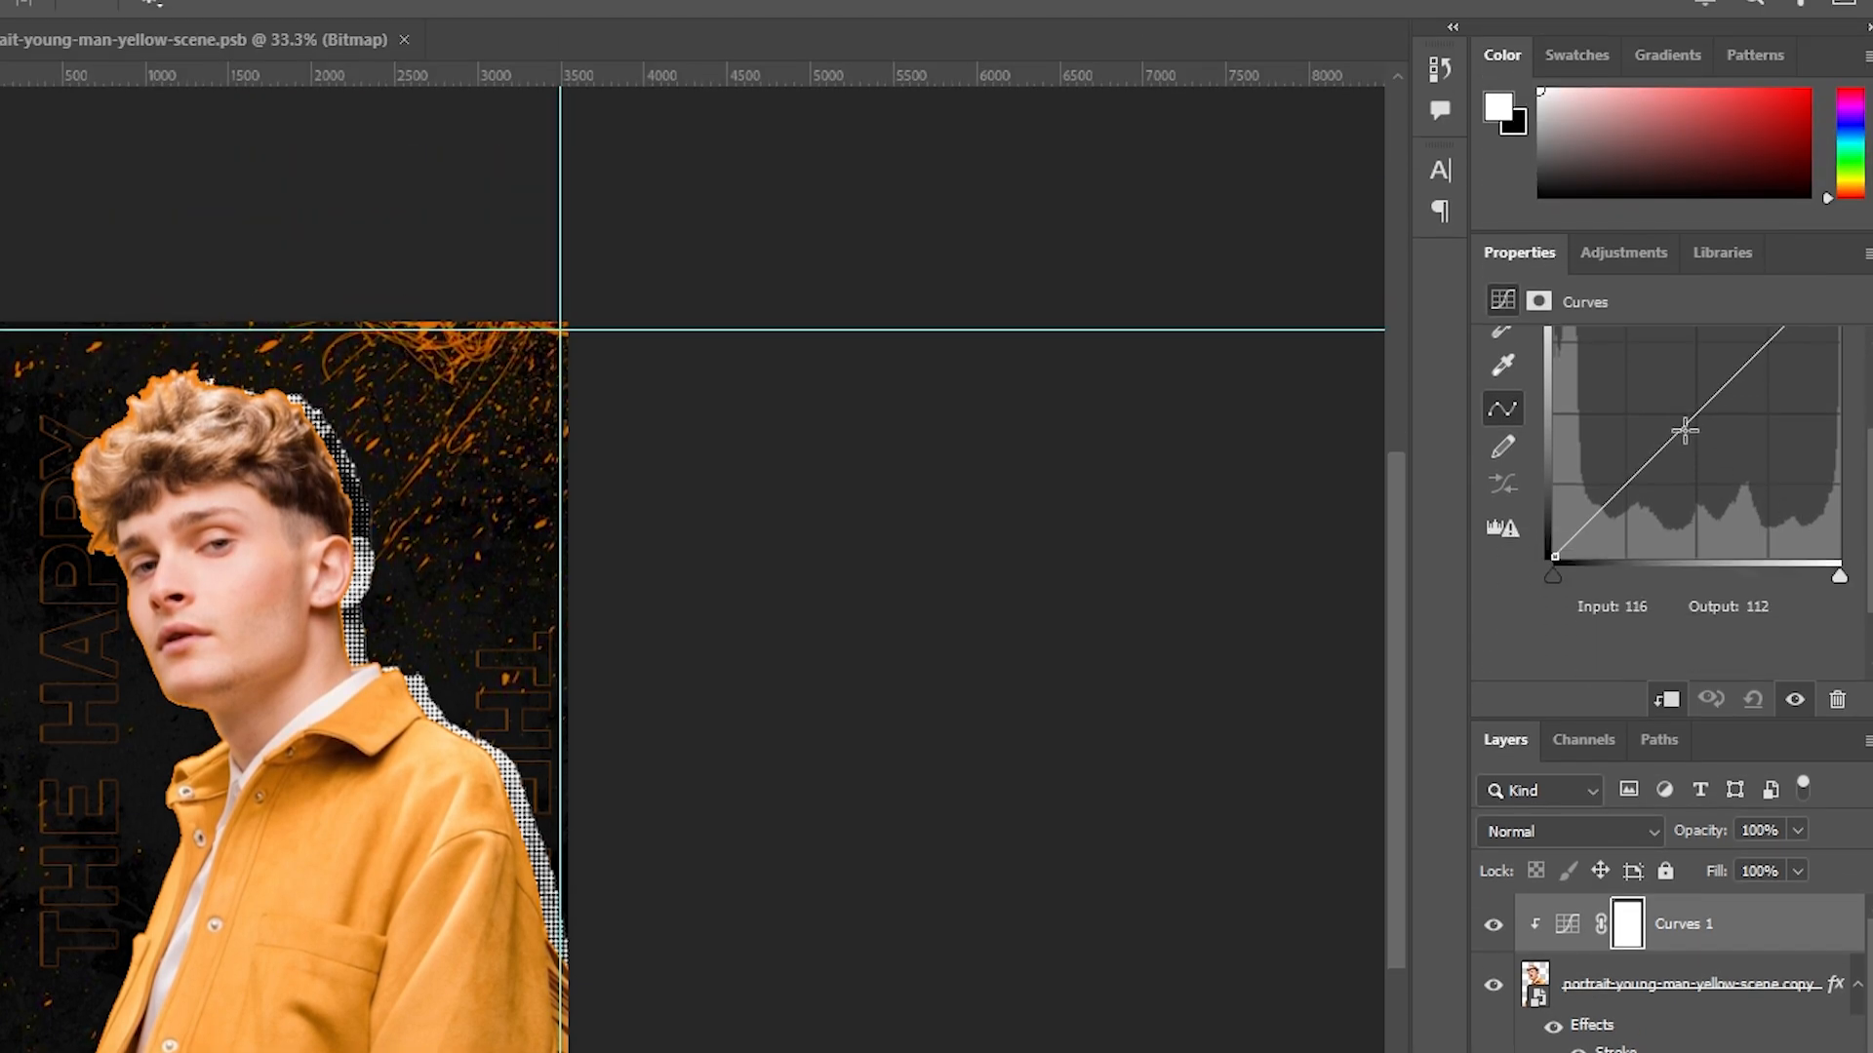
Darken the portrait's midtones by lowering the clipped curve's middle point to Input 138, Output 97
click(1684, 430)
drag(1685, 432, 1700, 452)
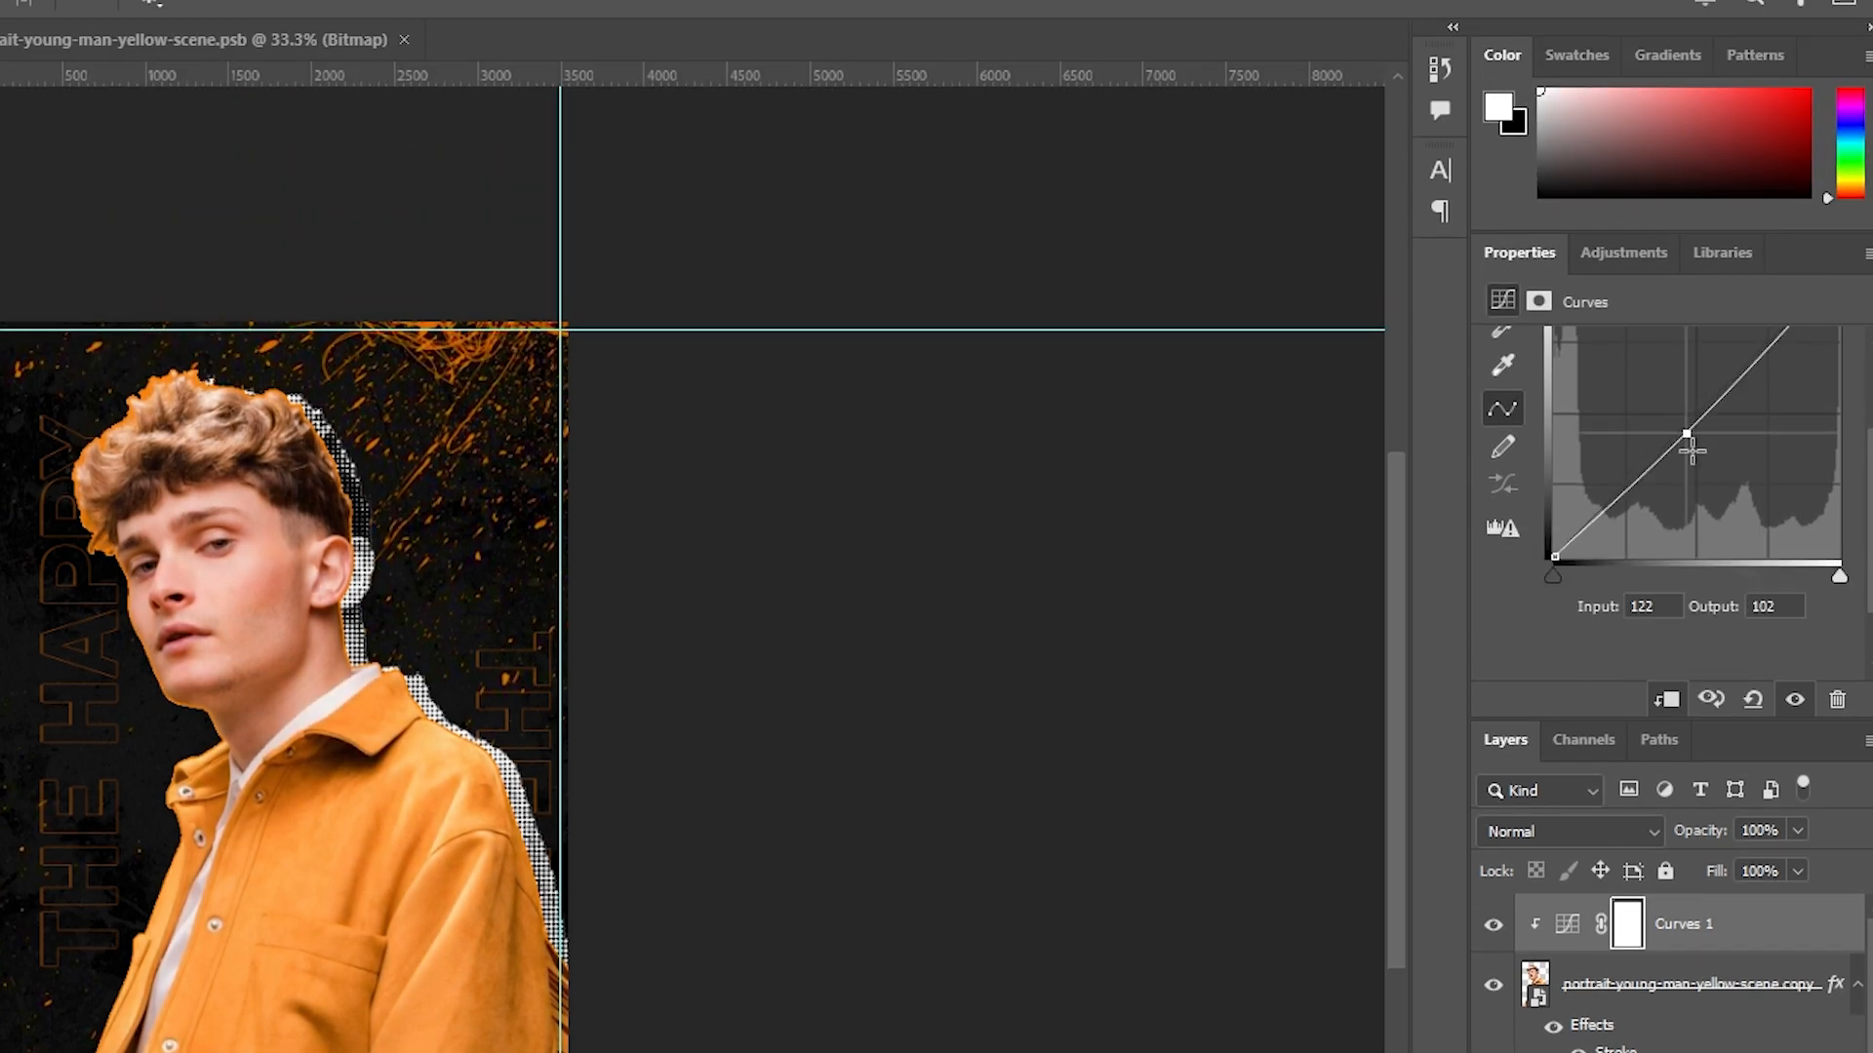
drag(1747, 351, 1753, 350)
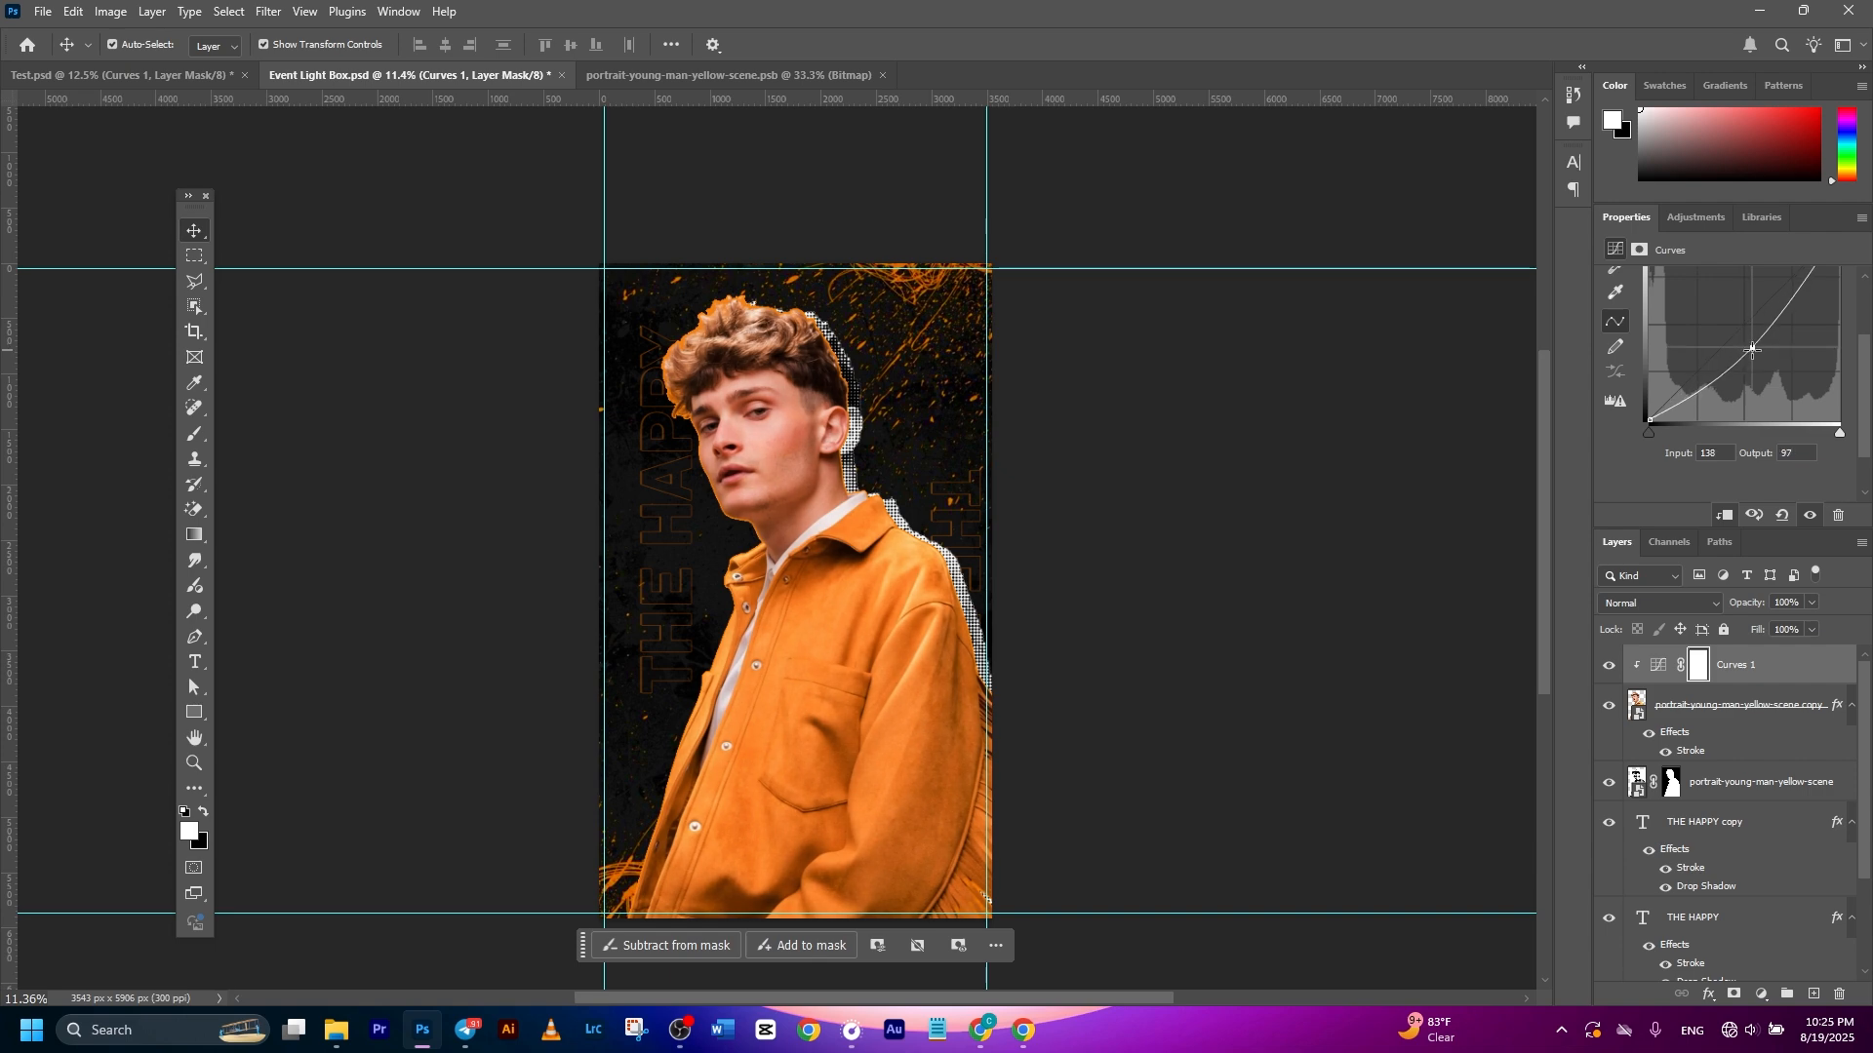
click(1341, 533)
click(1734, 665)
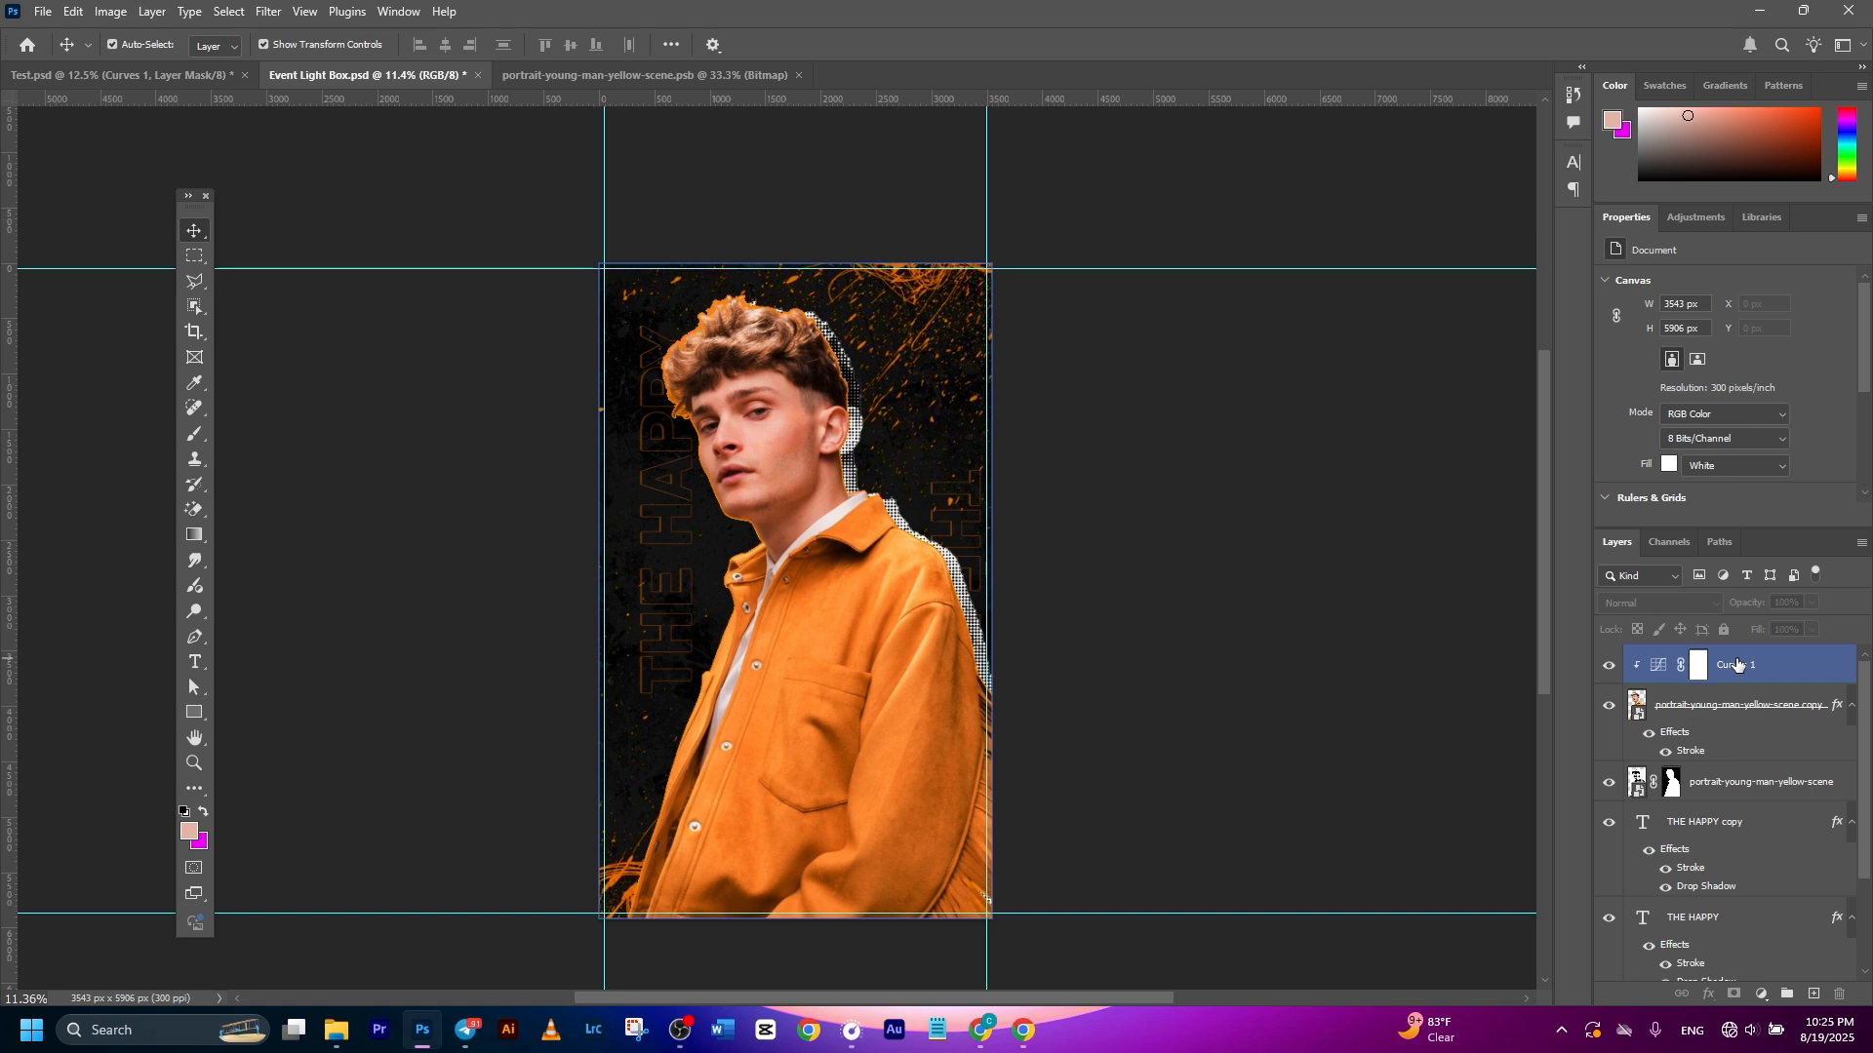
scroll(682, 595, down, 1)
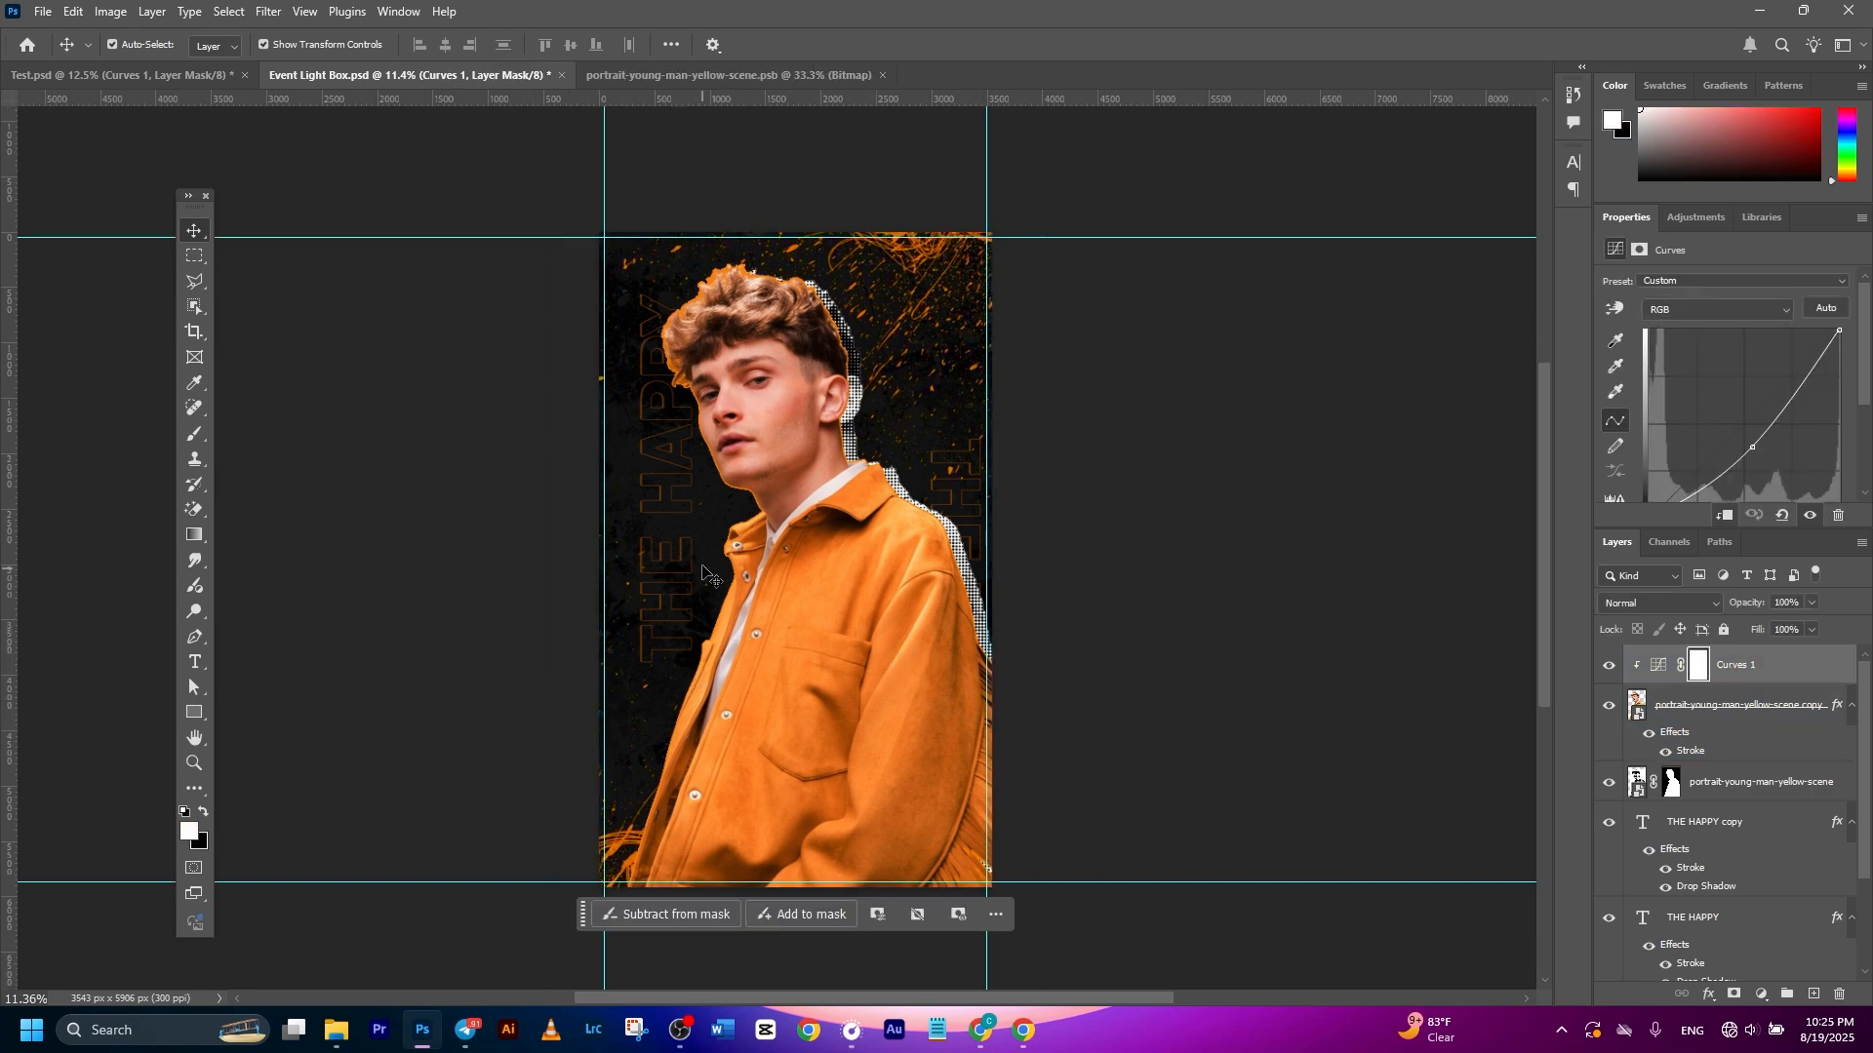
click(667, 614)
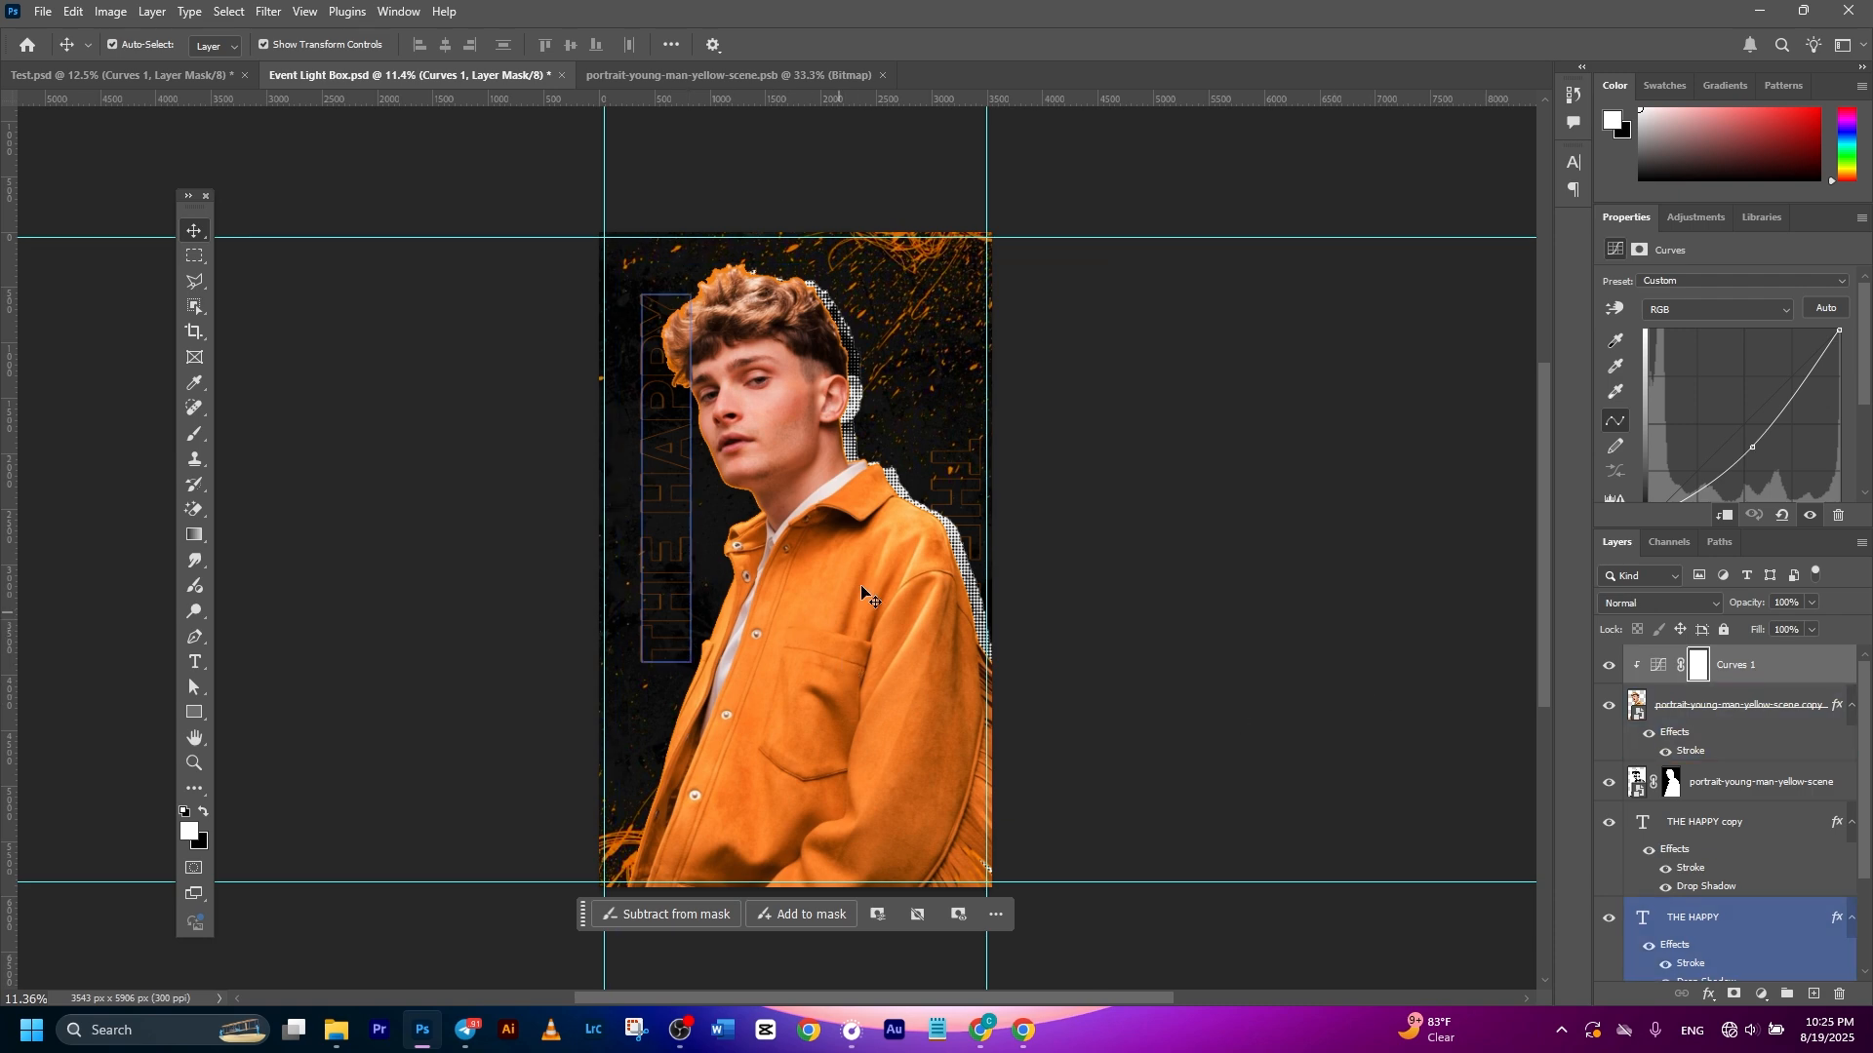
Draw an orange rectangle without stroke, about 2925 x 2920 px, above the THE HAPPY copy layer and behind the man's torso
click(1728, 826)
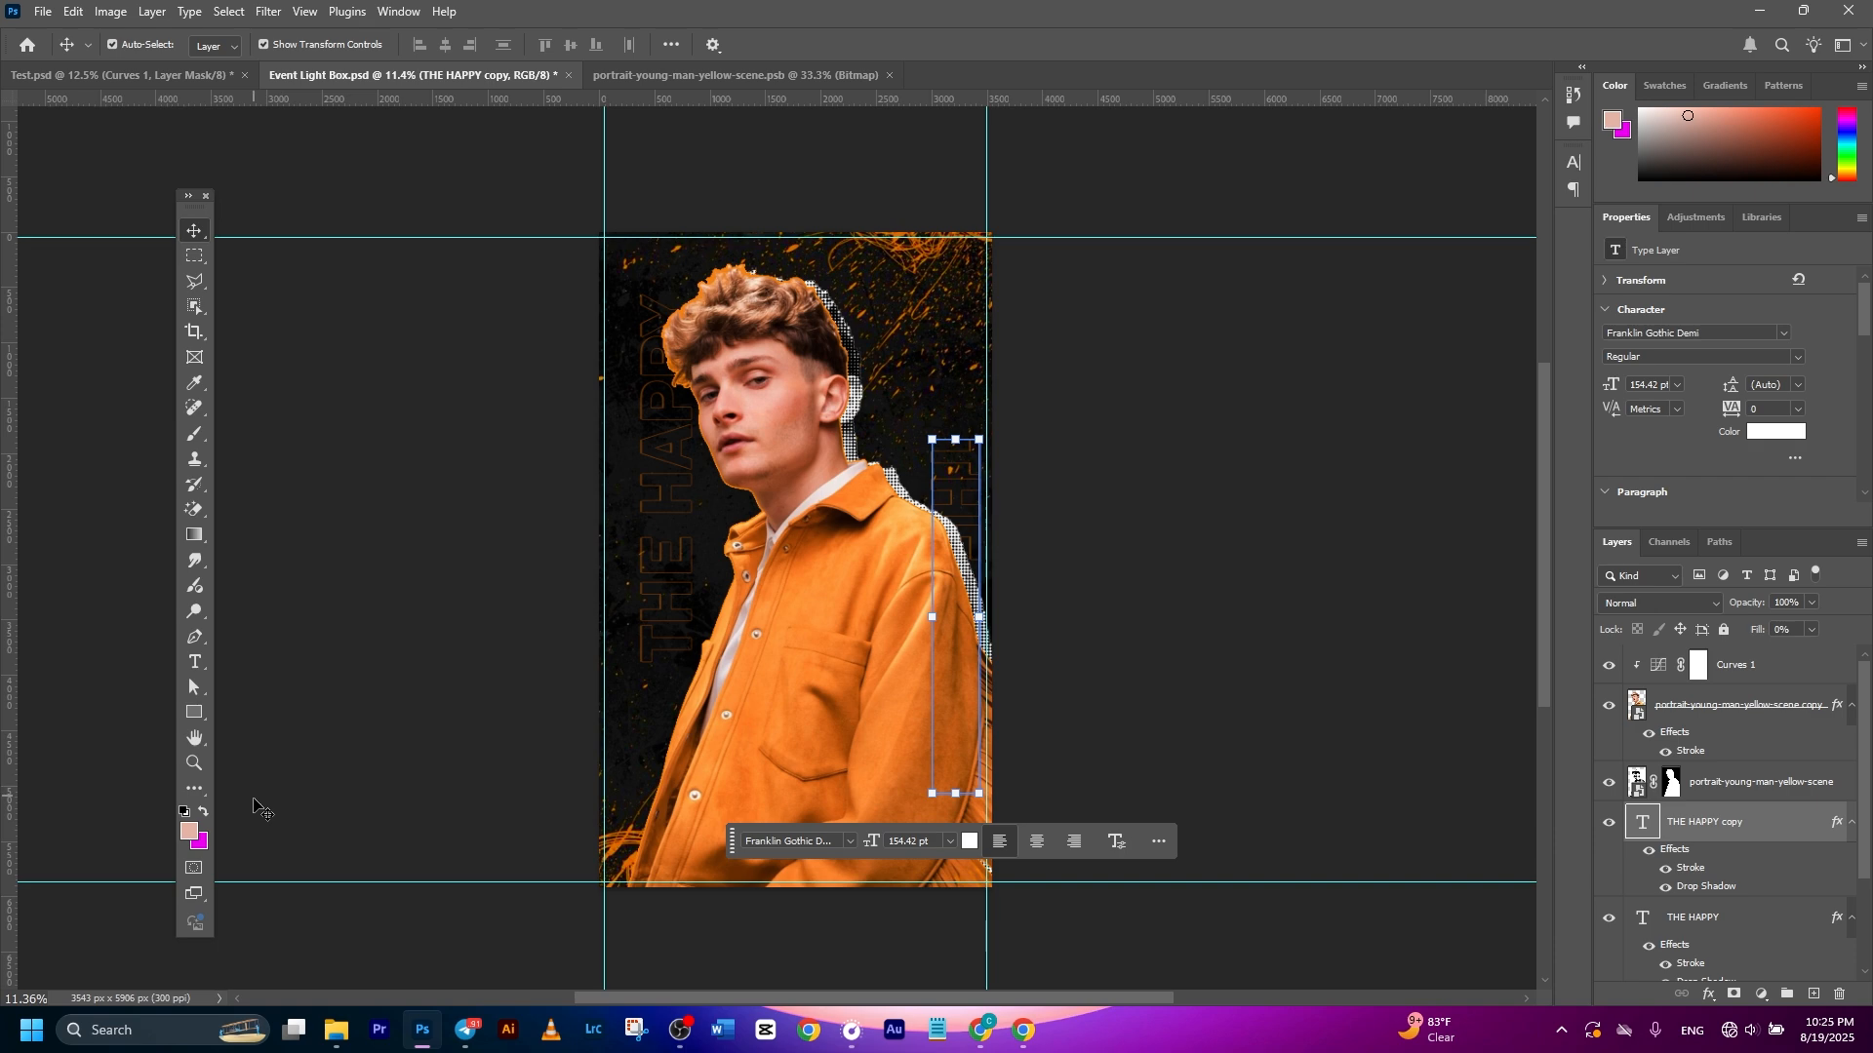
click(192, 713)
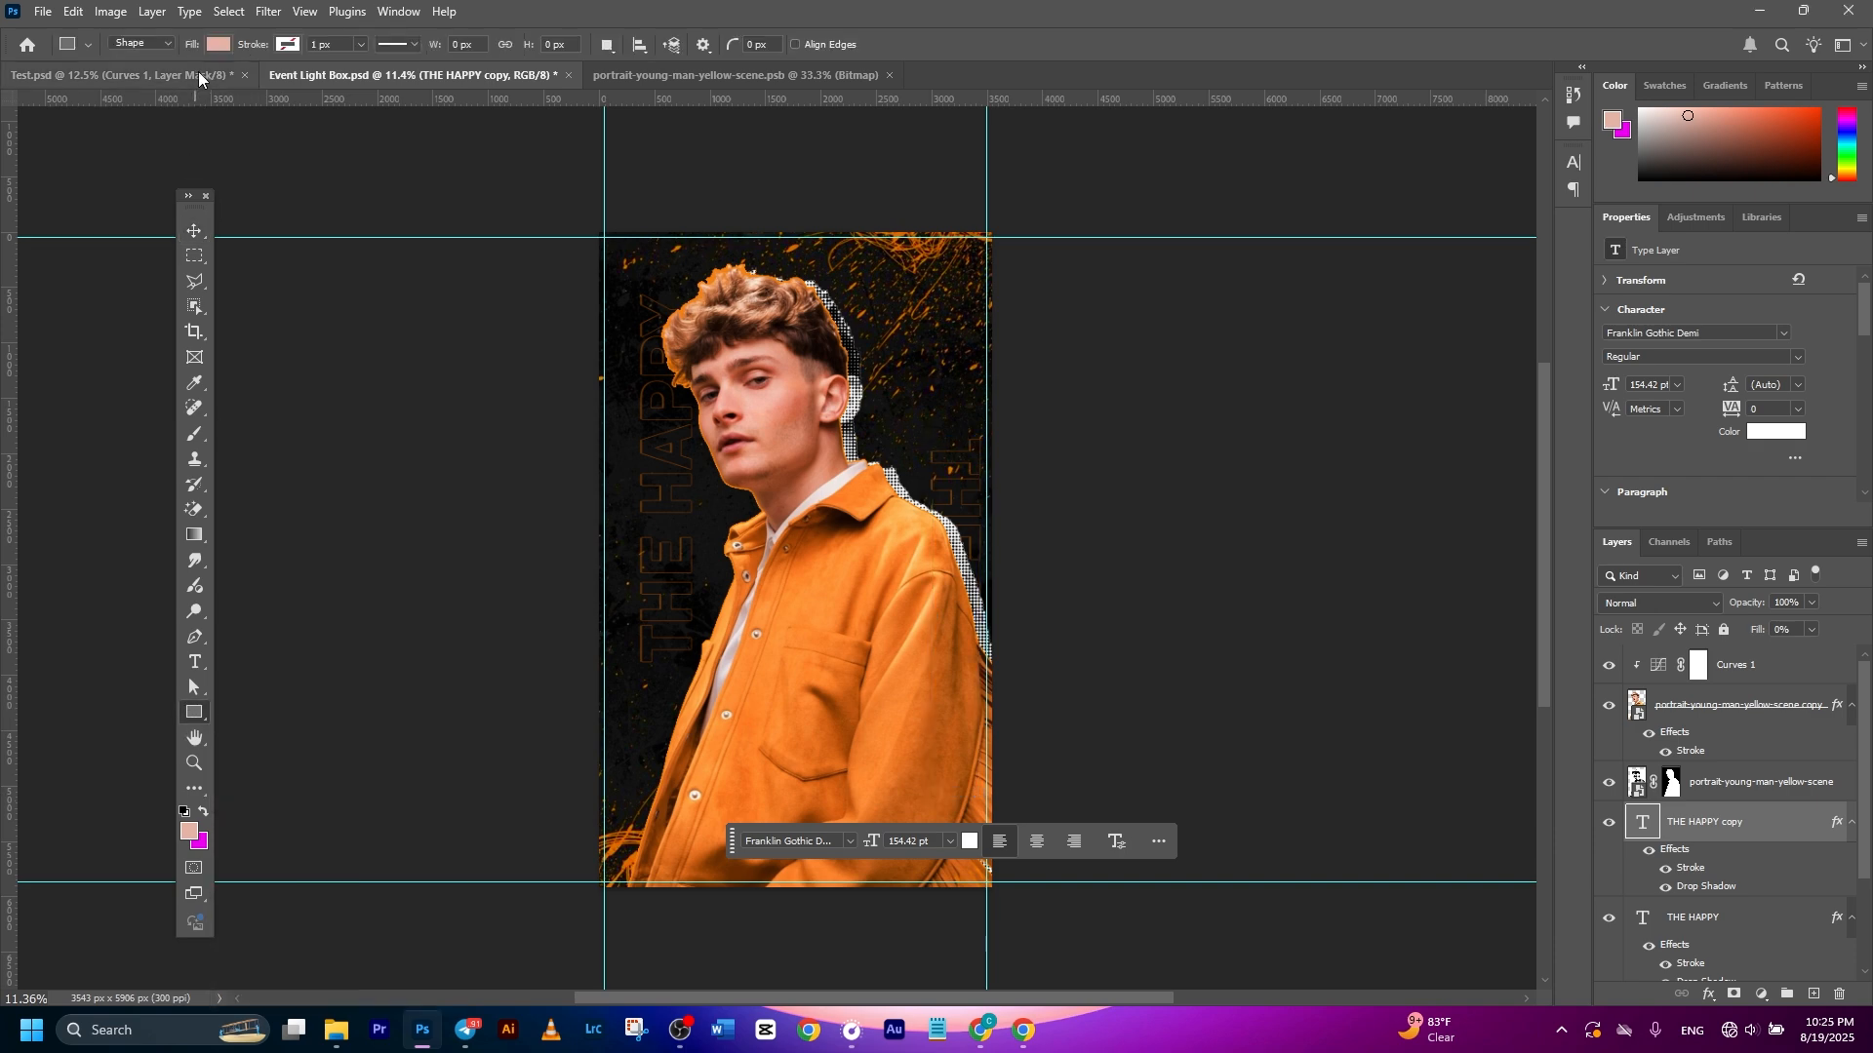
click(220, 47)
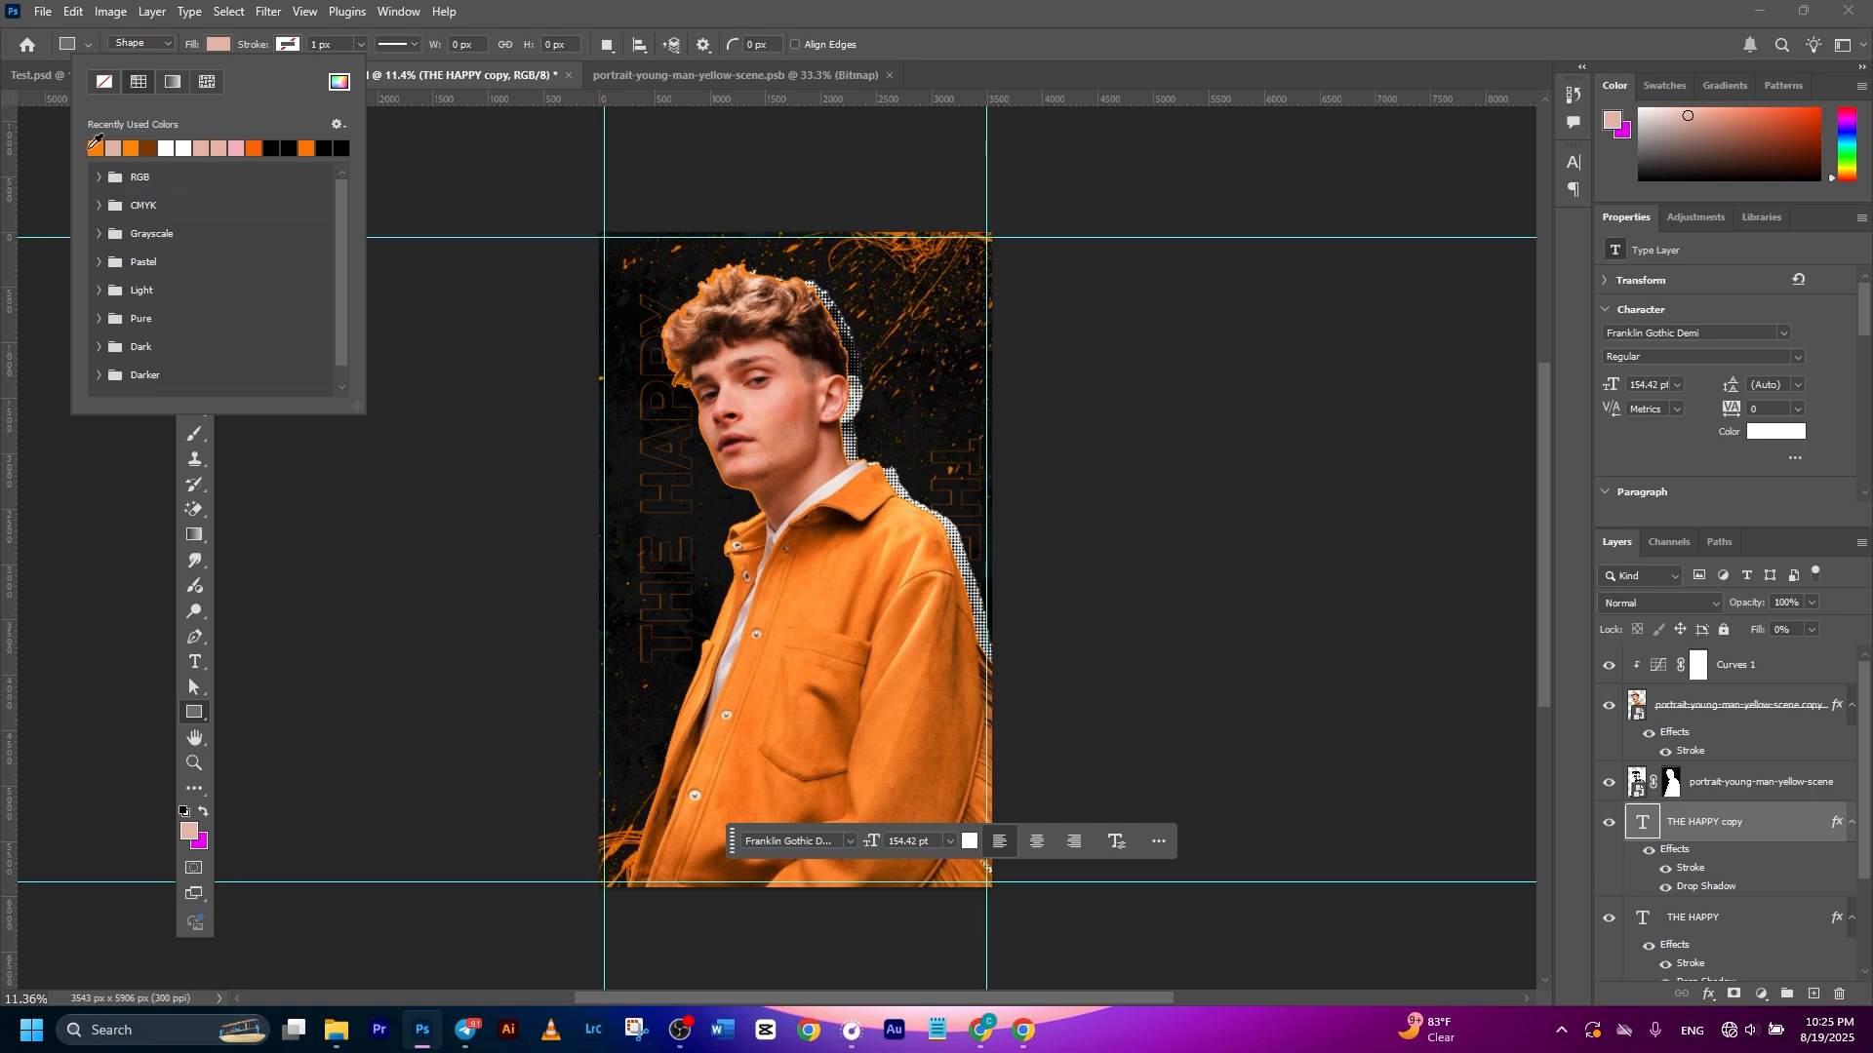
click(289, 46)
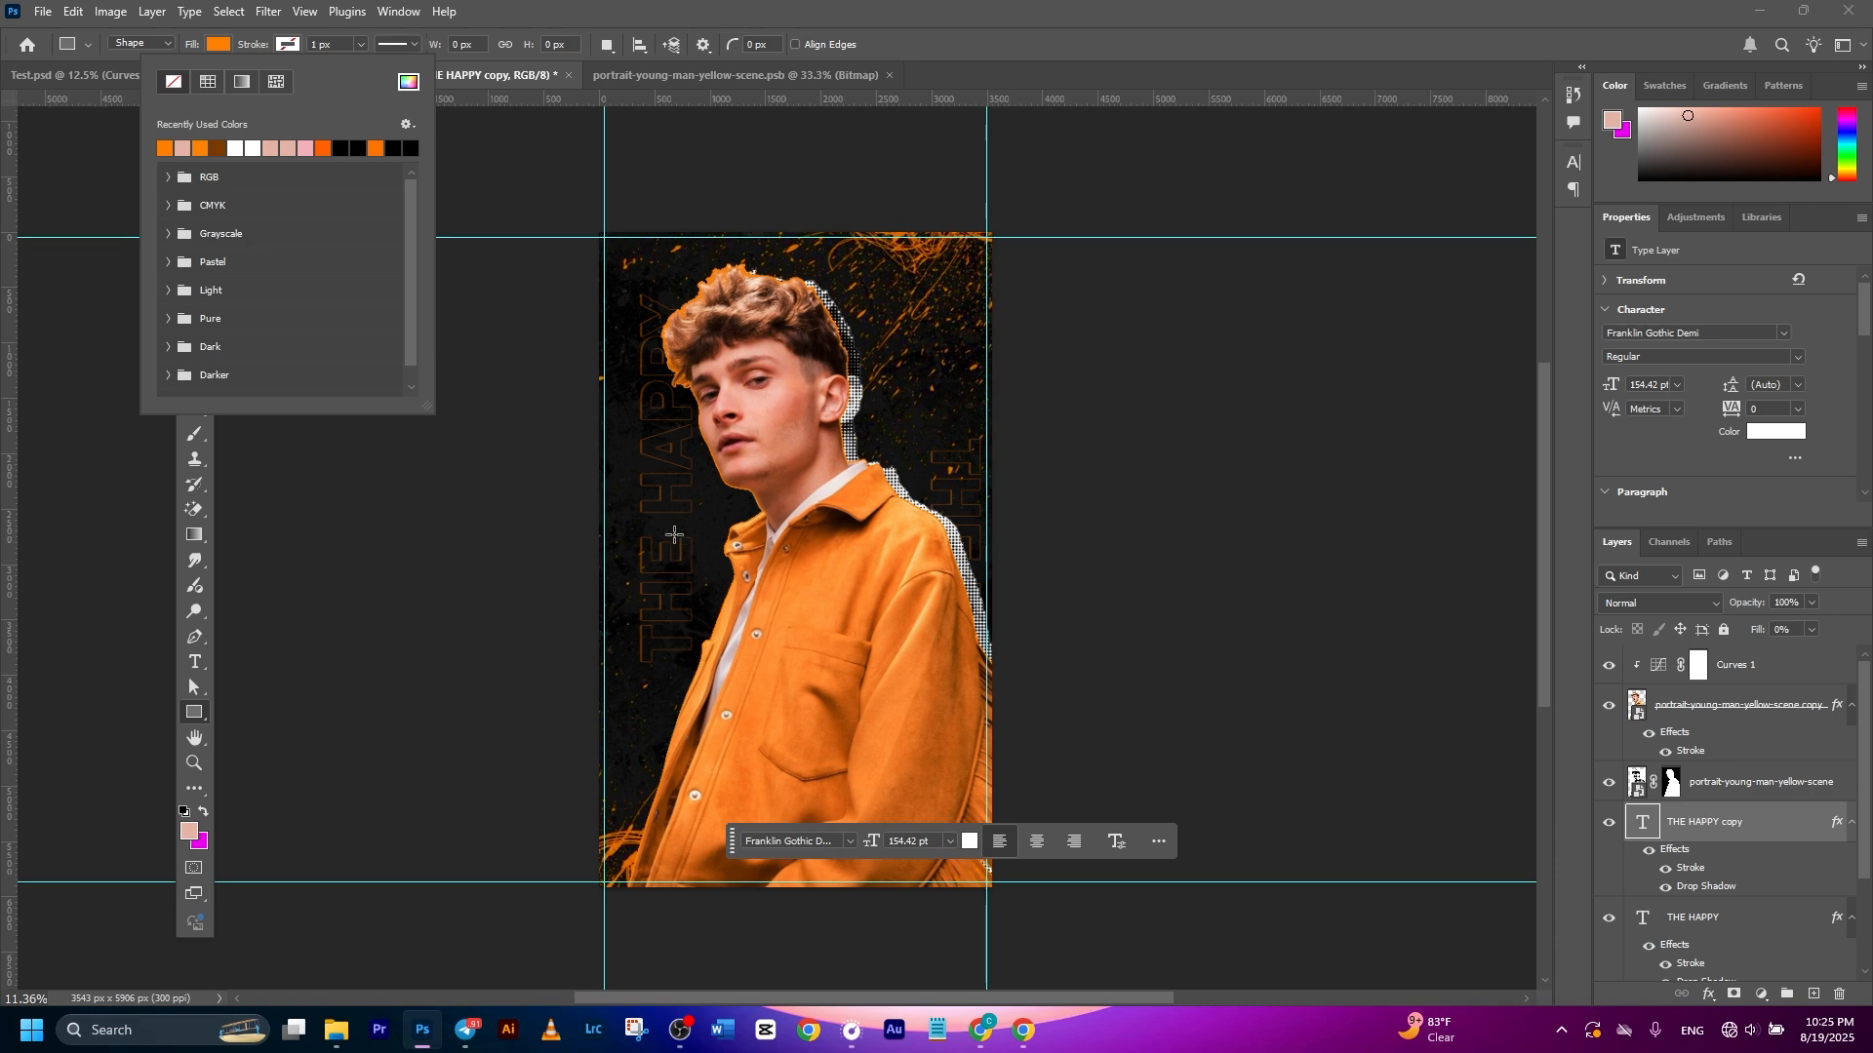
mouse_move(662, 516)
mouse_down()
mouse_move(825, 704)
mouse_move(986, 840)
mouse_up()
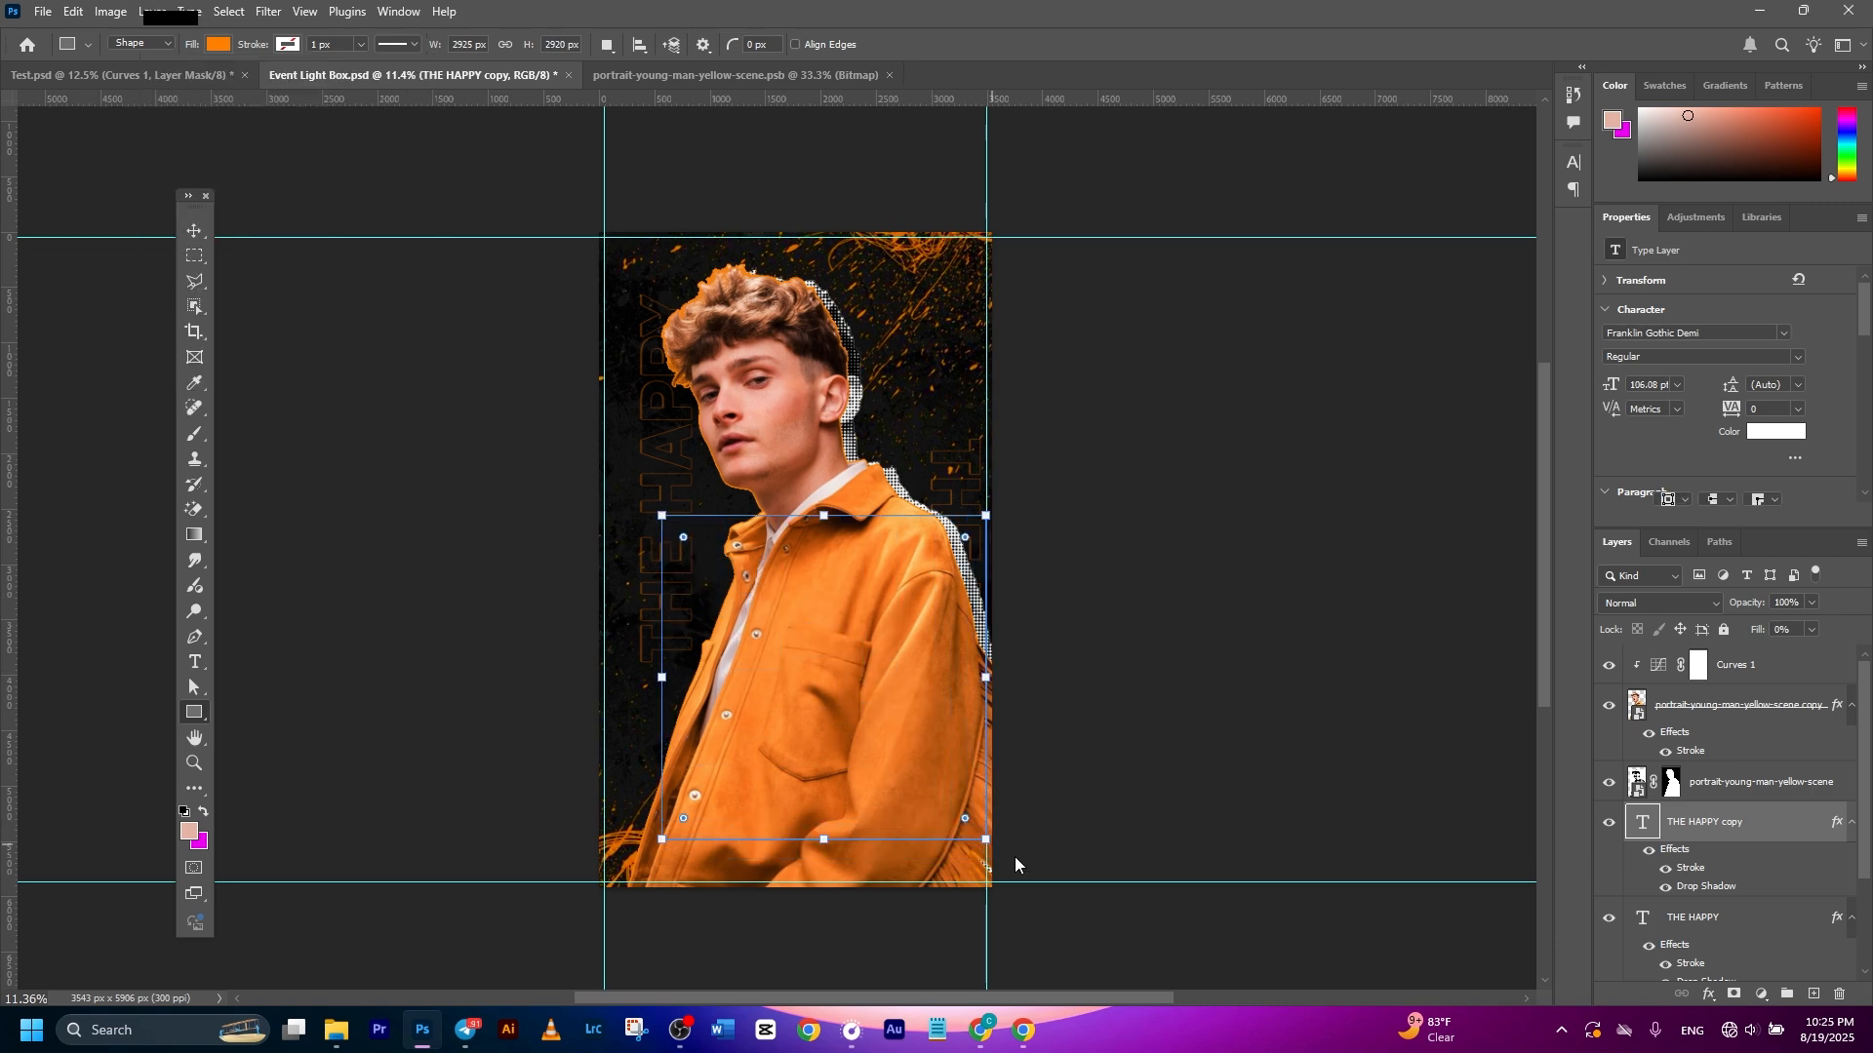
key(ctrl+t)
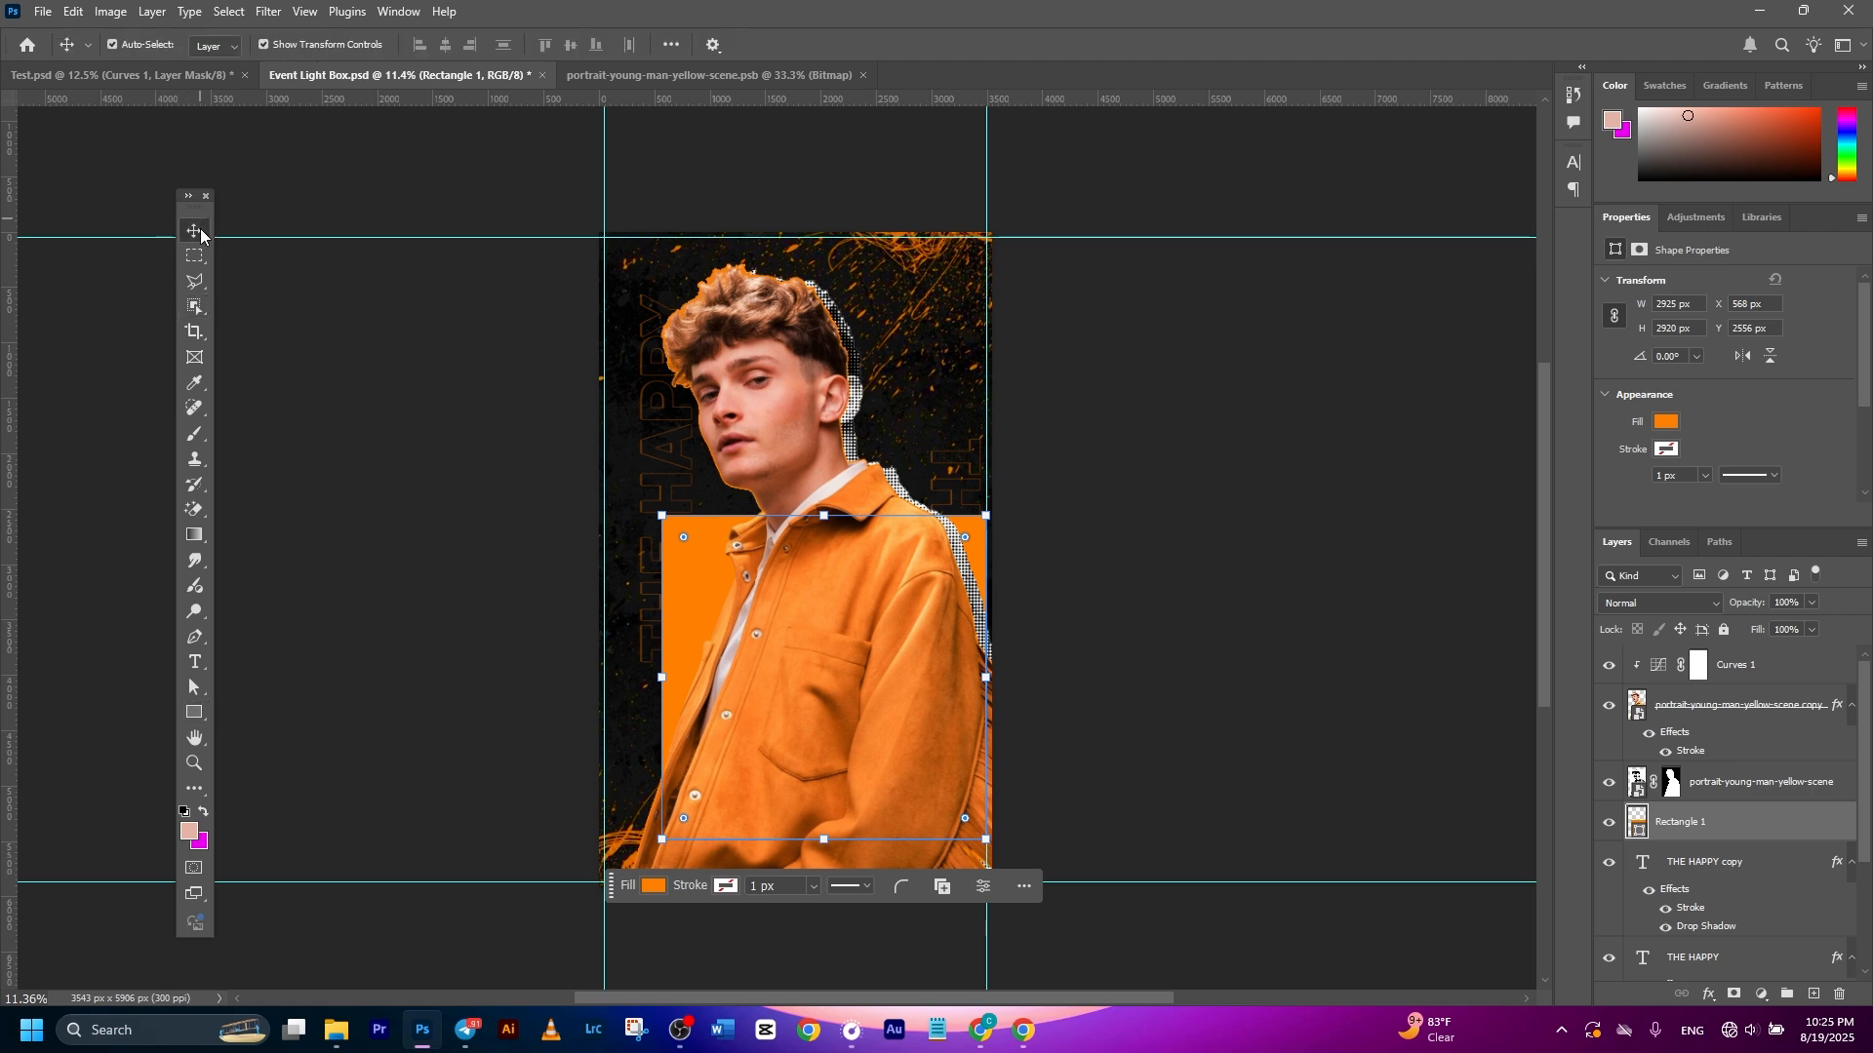
Shrink and reposition the orange rectangle behind the man, stack it beneath both THE HAPPY text layers and save the document
drag(662, 677, 726, 623)
drag(955, 522, 971, 503)
click(966, 44)
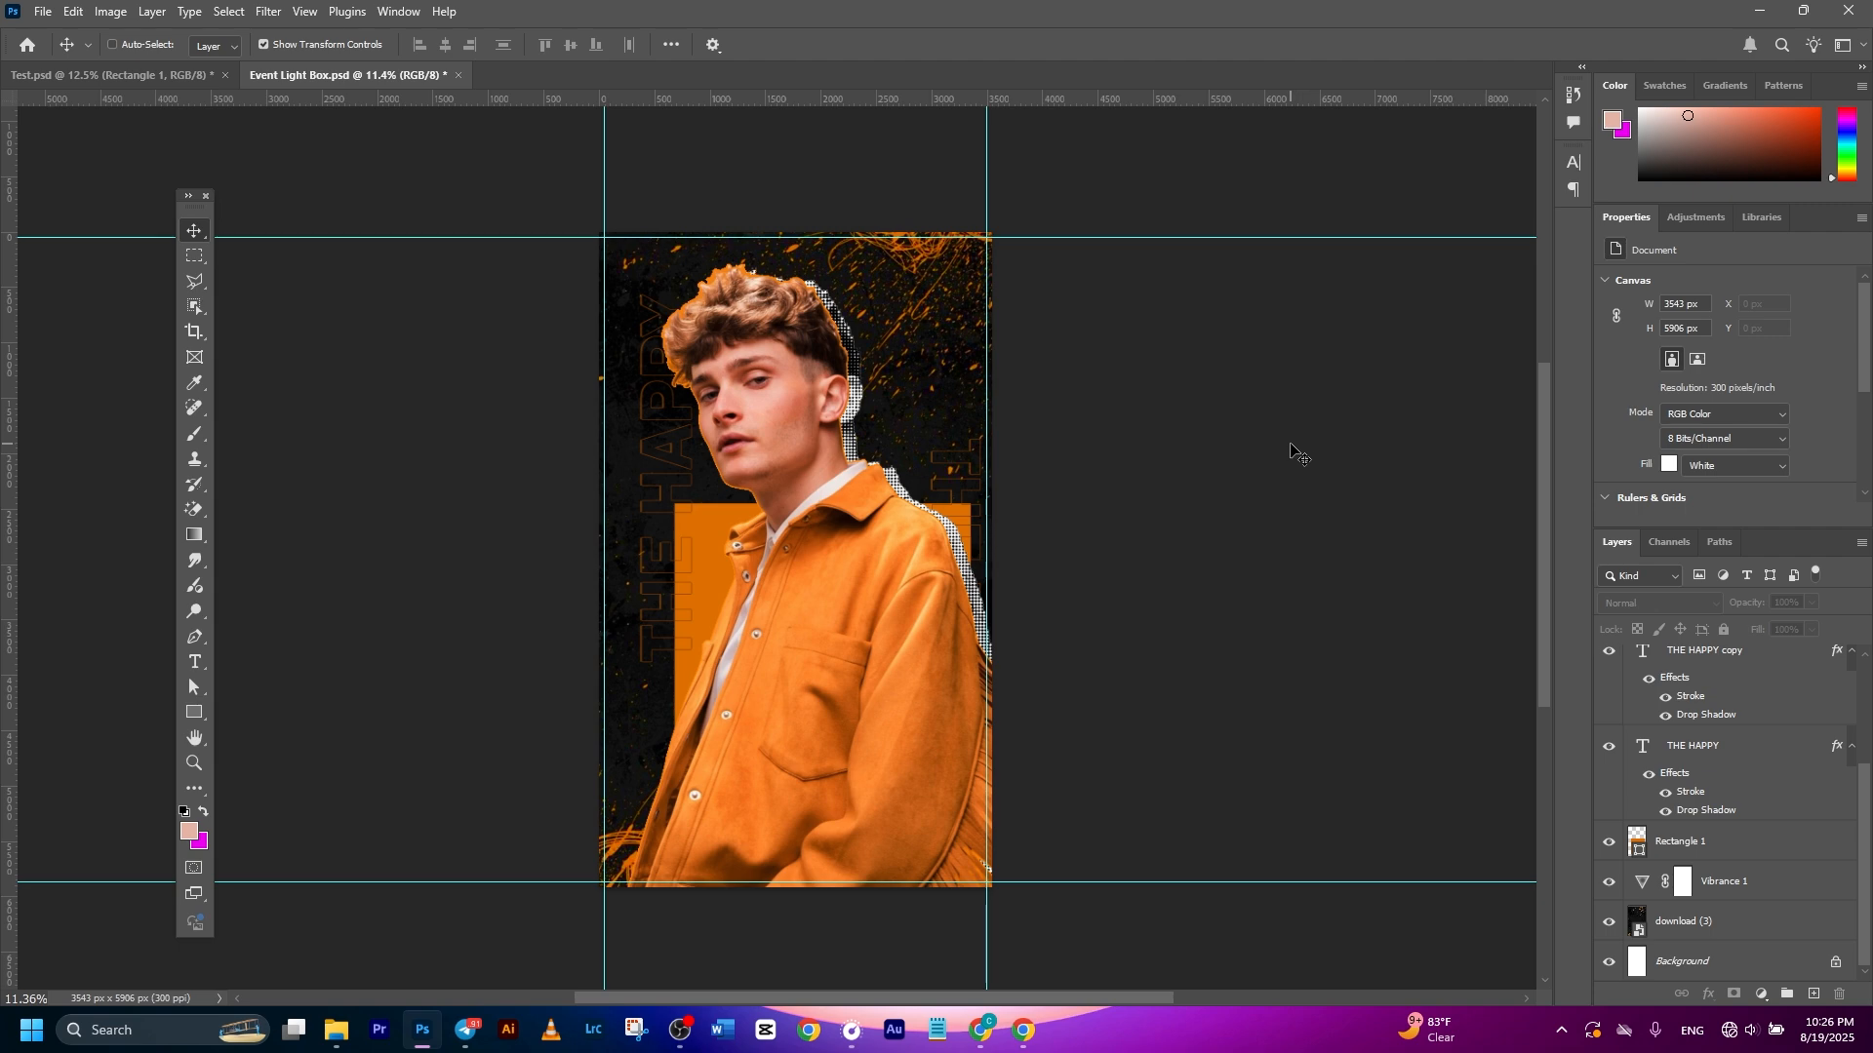
key(ctrl+s)
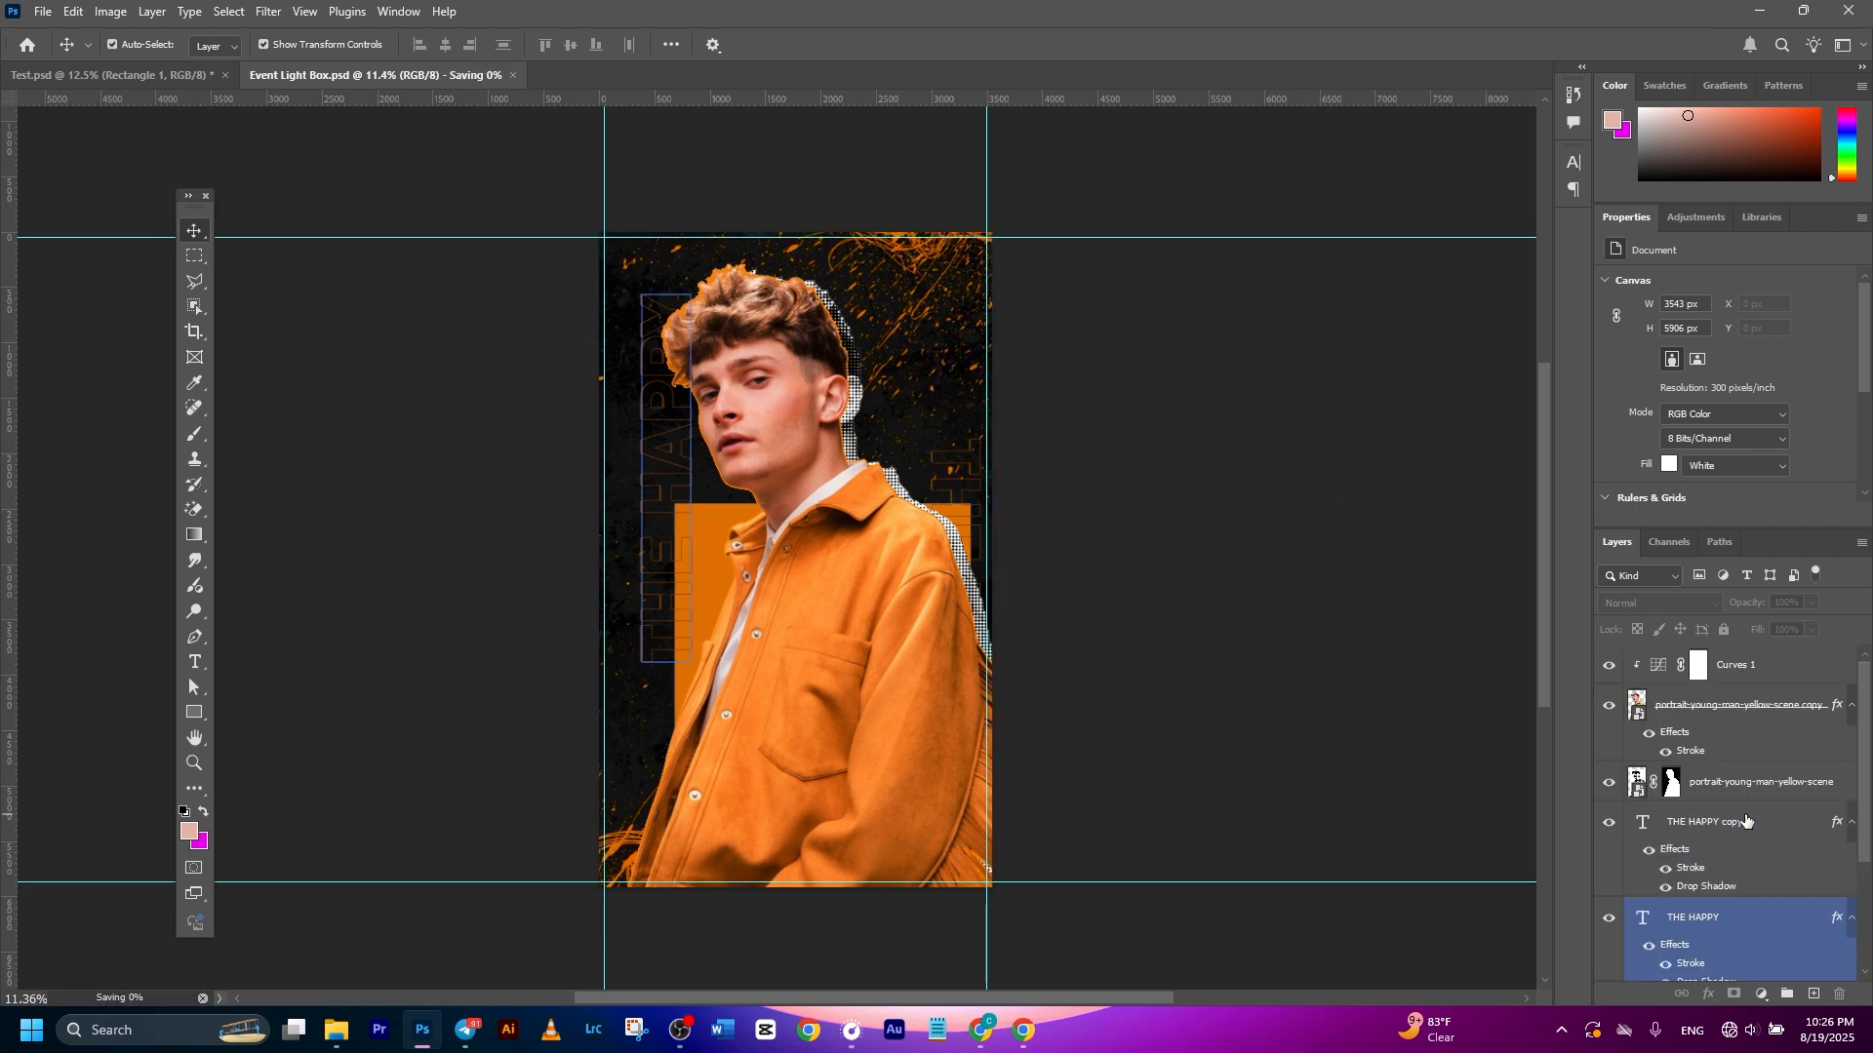
Create a new empty layer above the Curves 1 adjustment layer
scroll(1732, 780, up, 2)
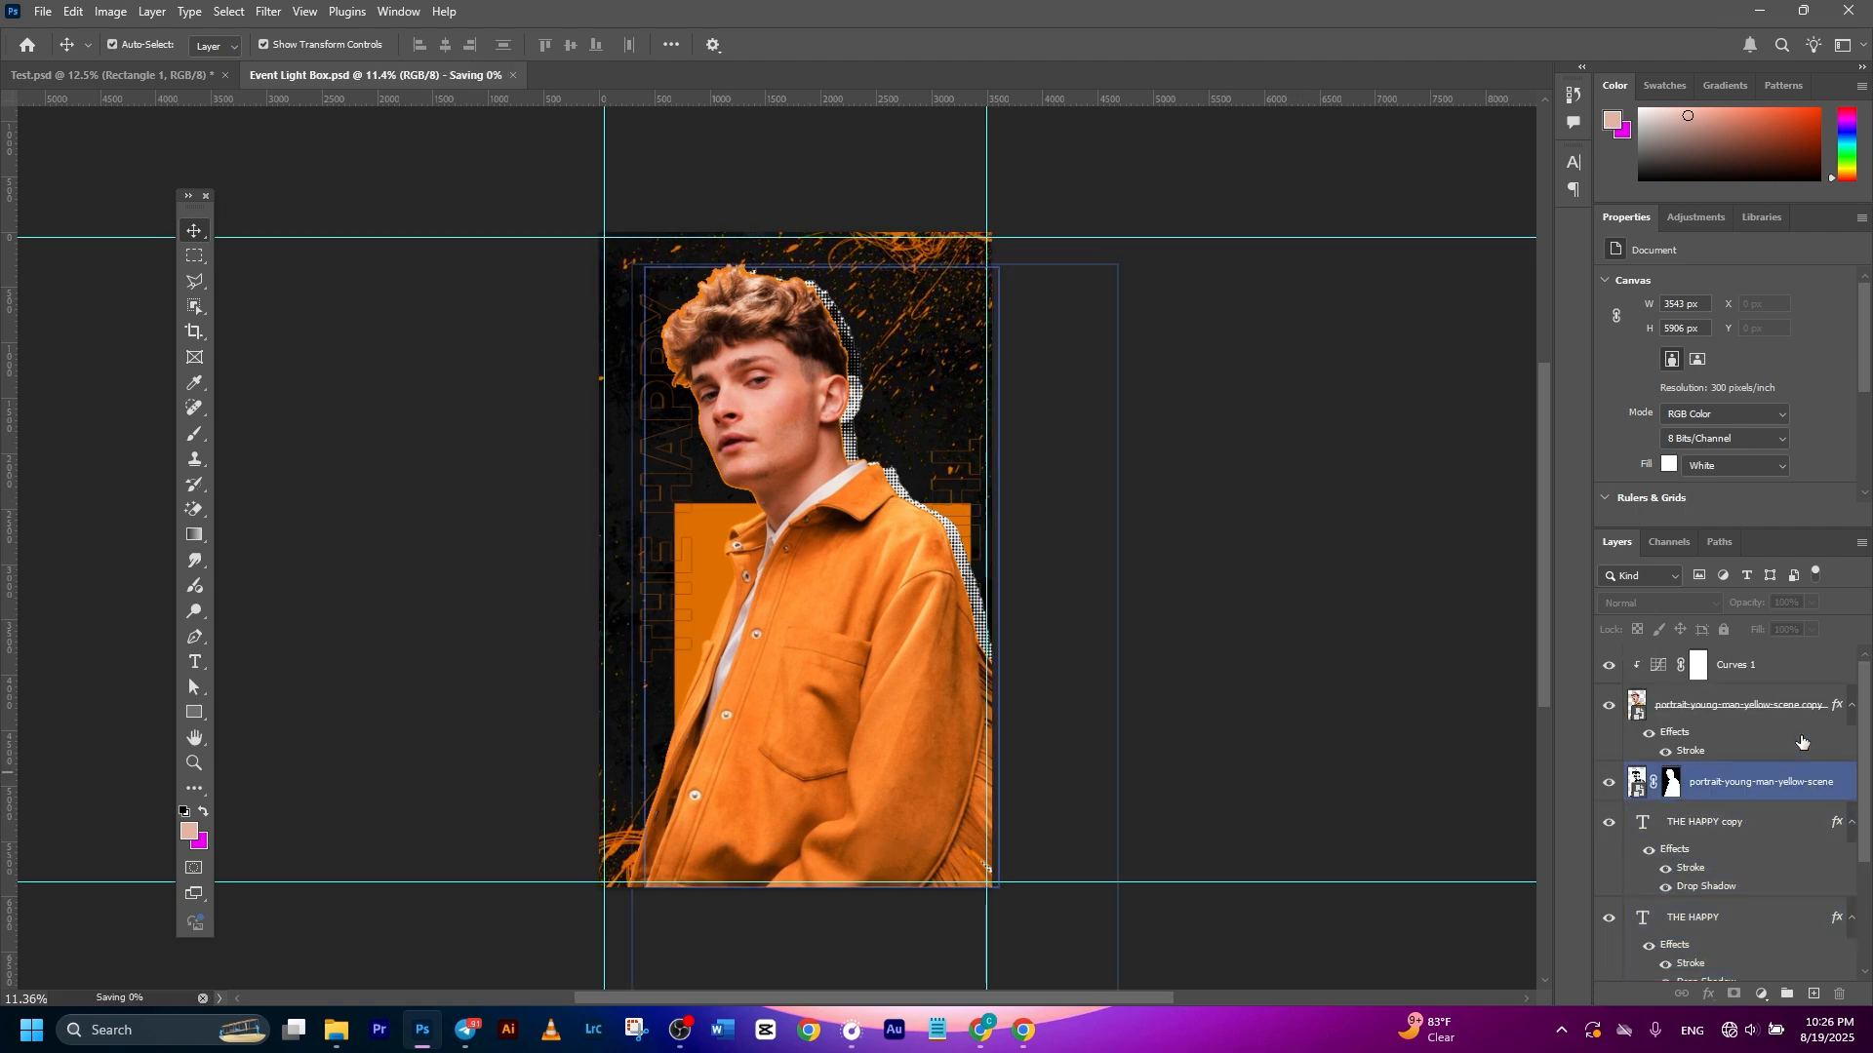
click(1732, 669)
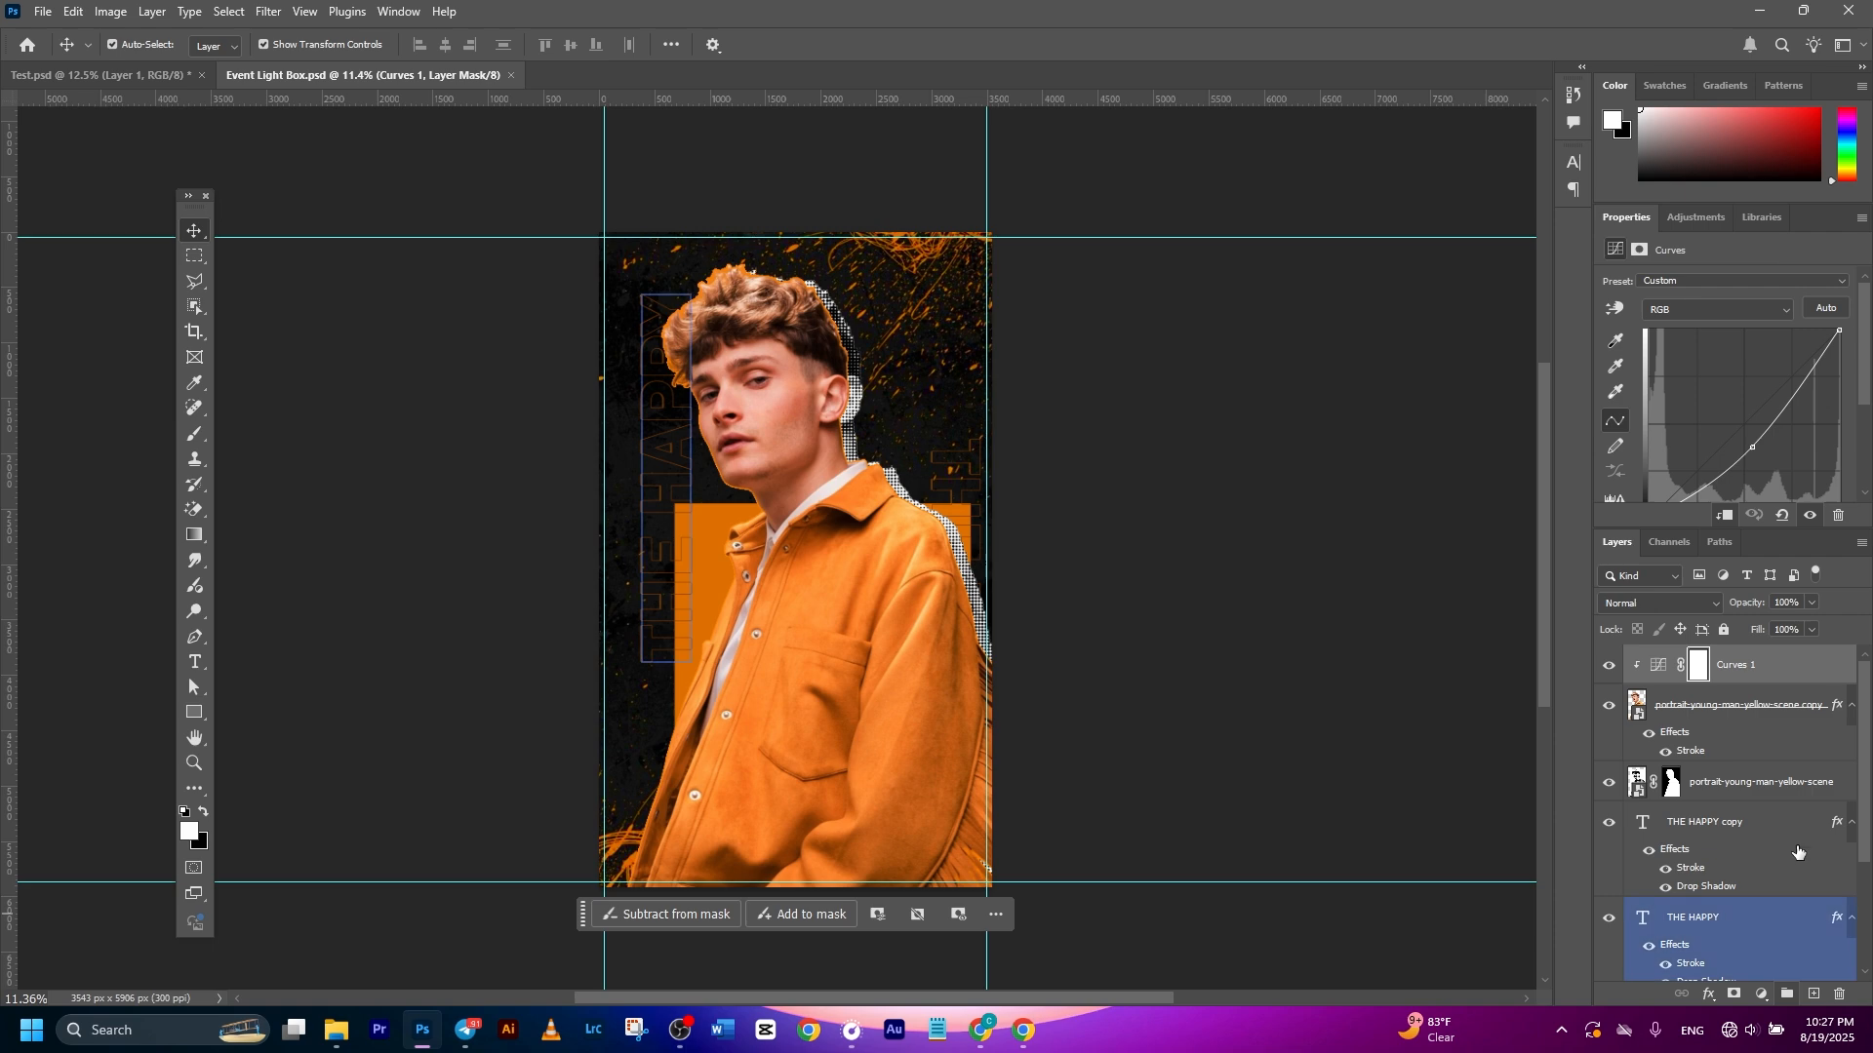
click(1813, 995)
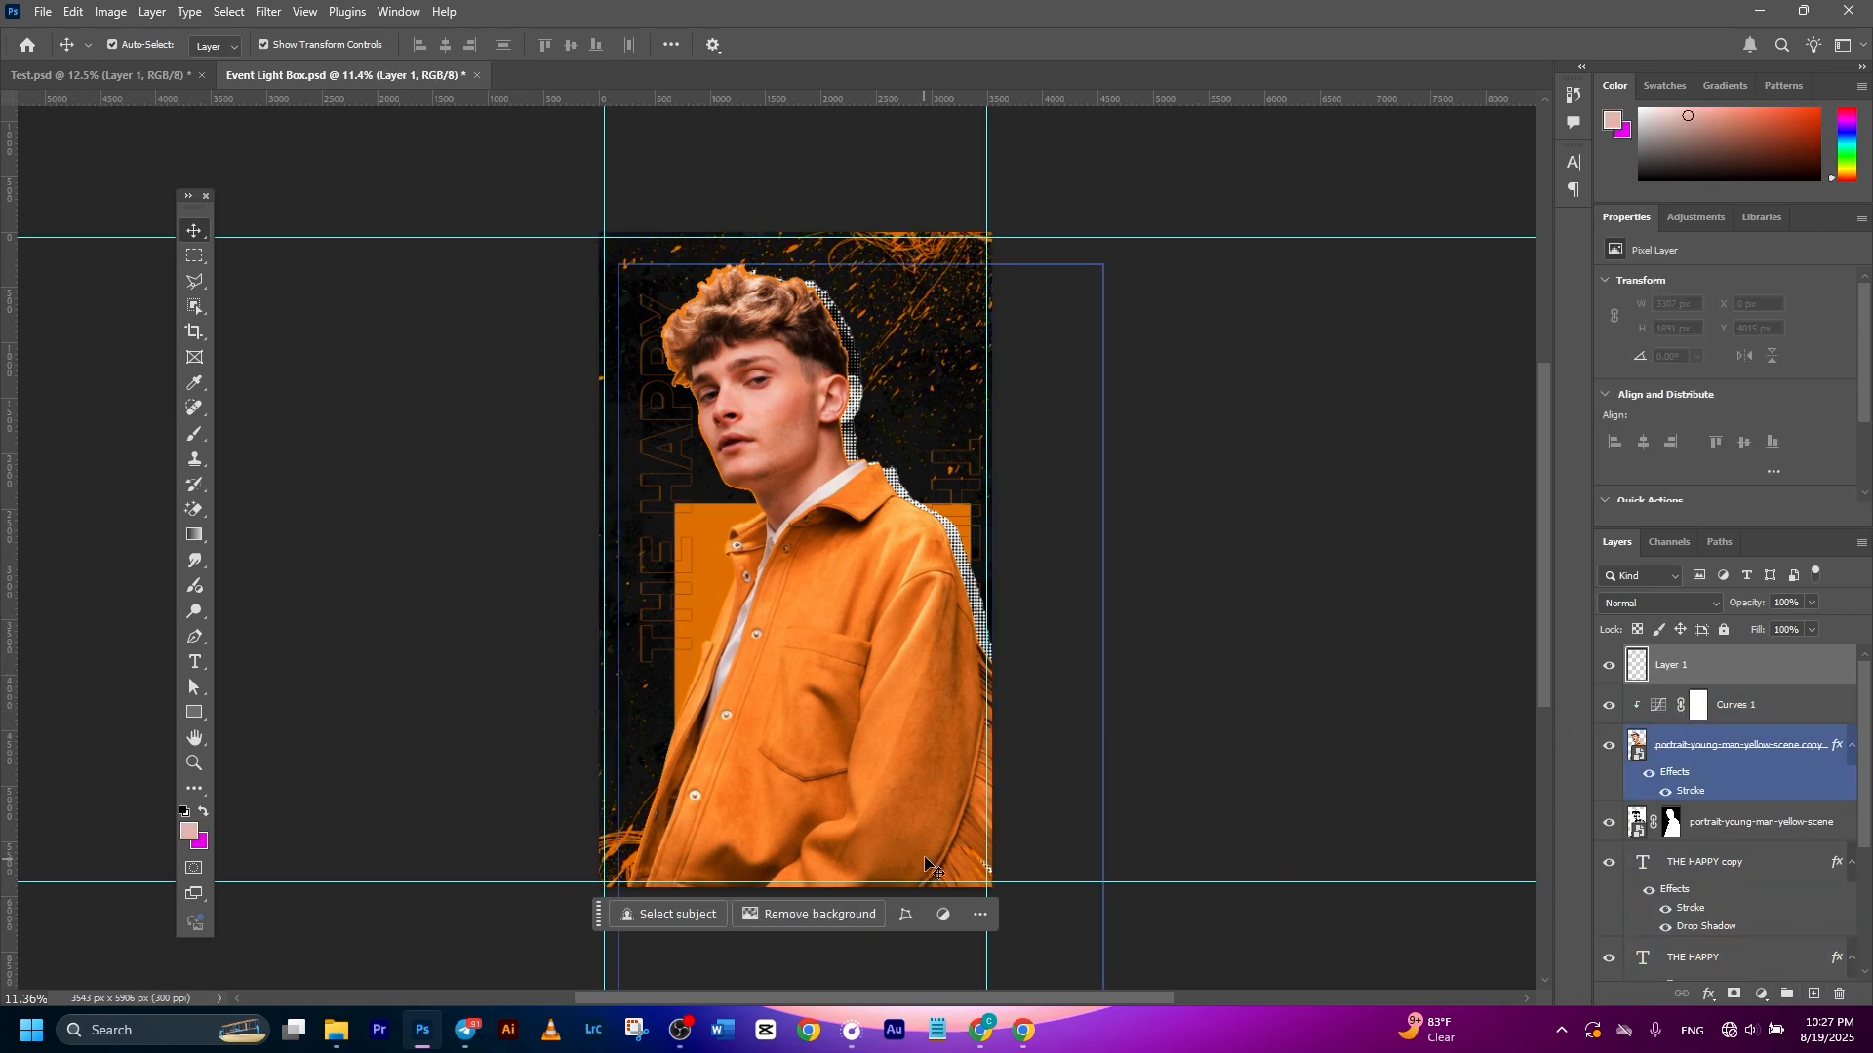
Set up a Soft Round brush at 50% opacity with the foreground colour sampled from the man's orange jacket
click(193, 437)
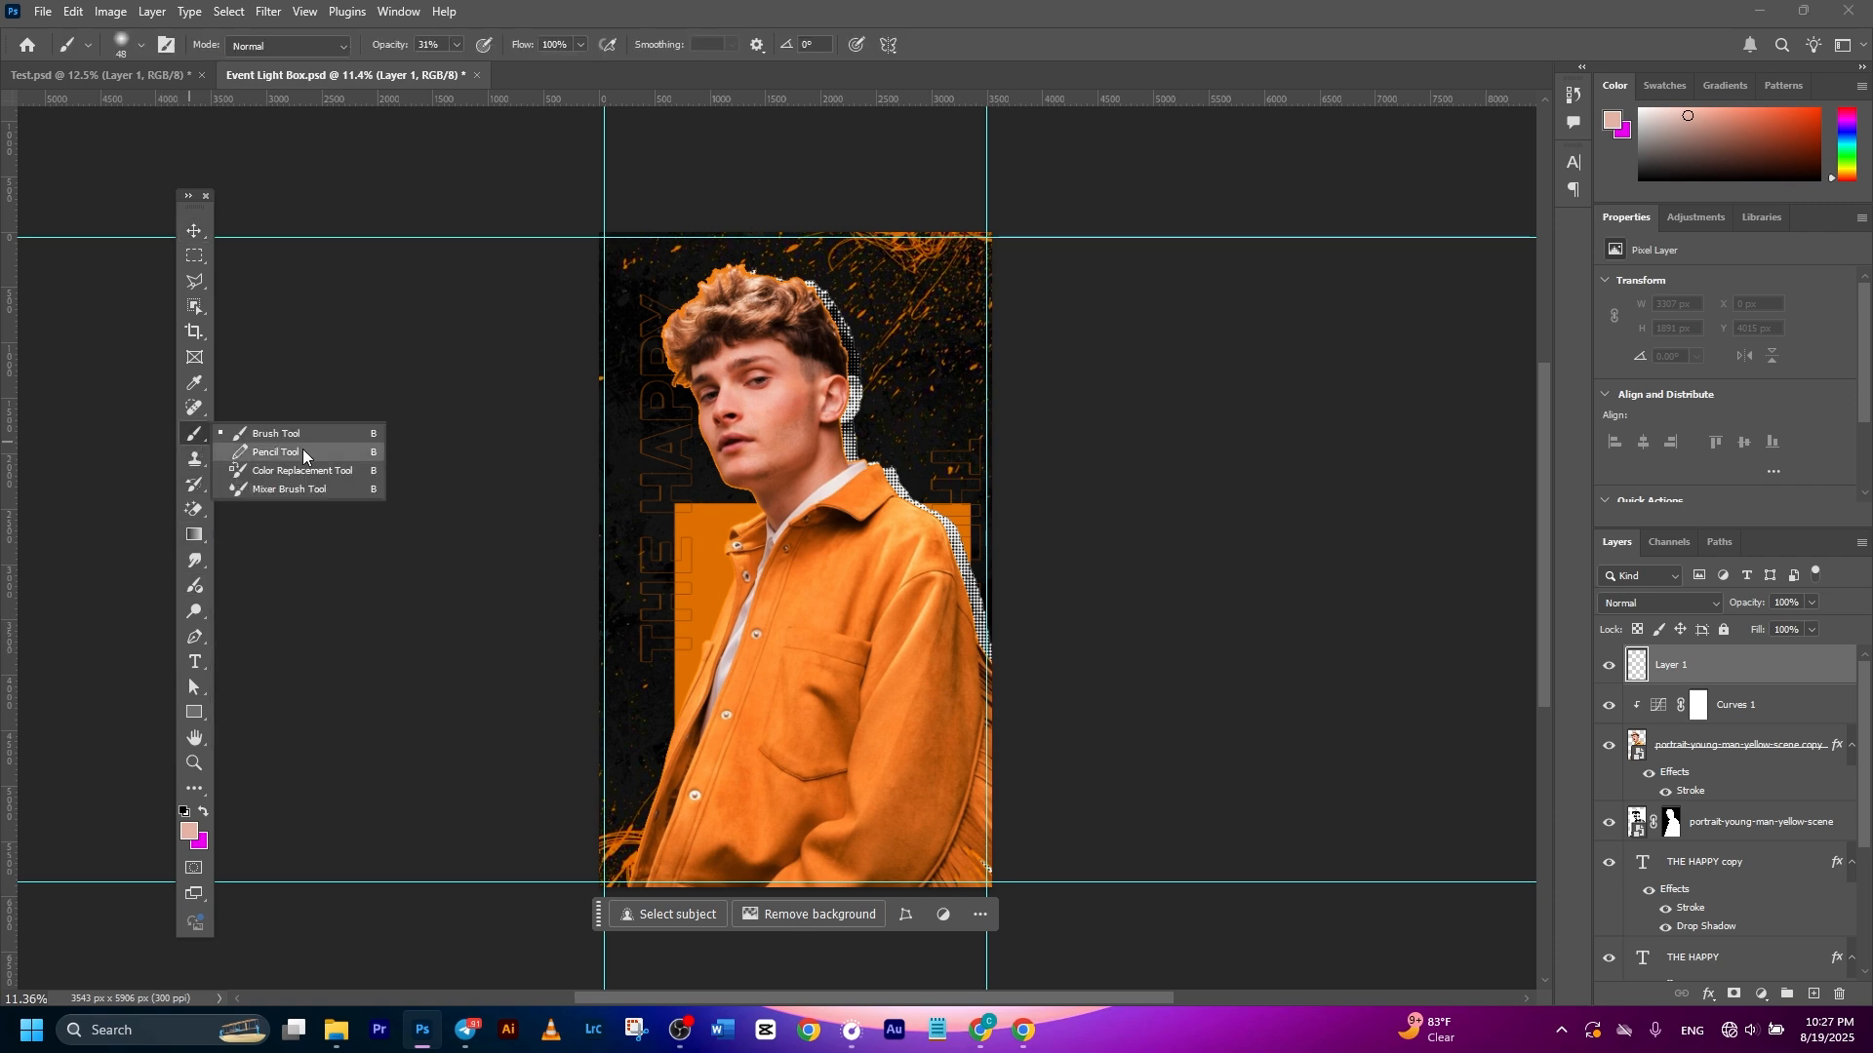
click(293, 433)
click(122, 43)
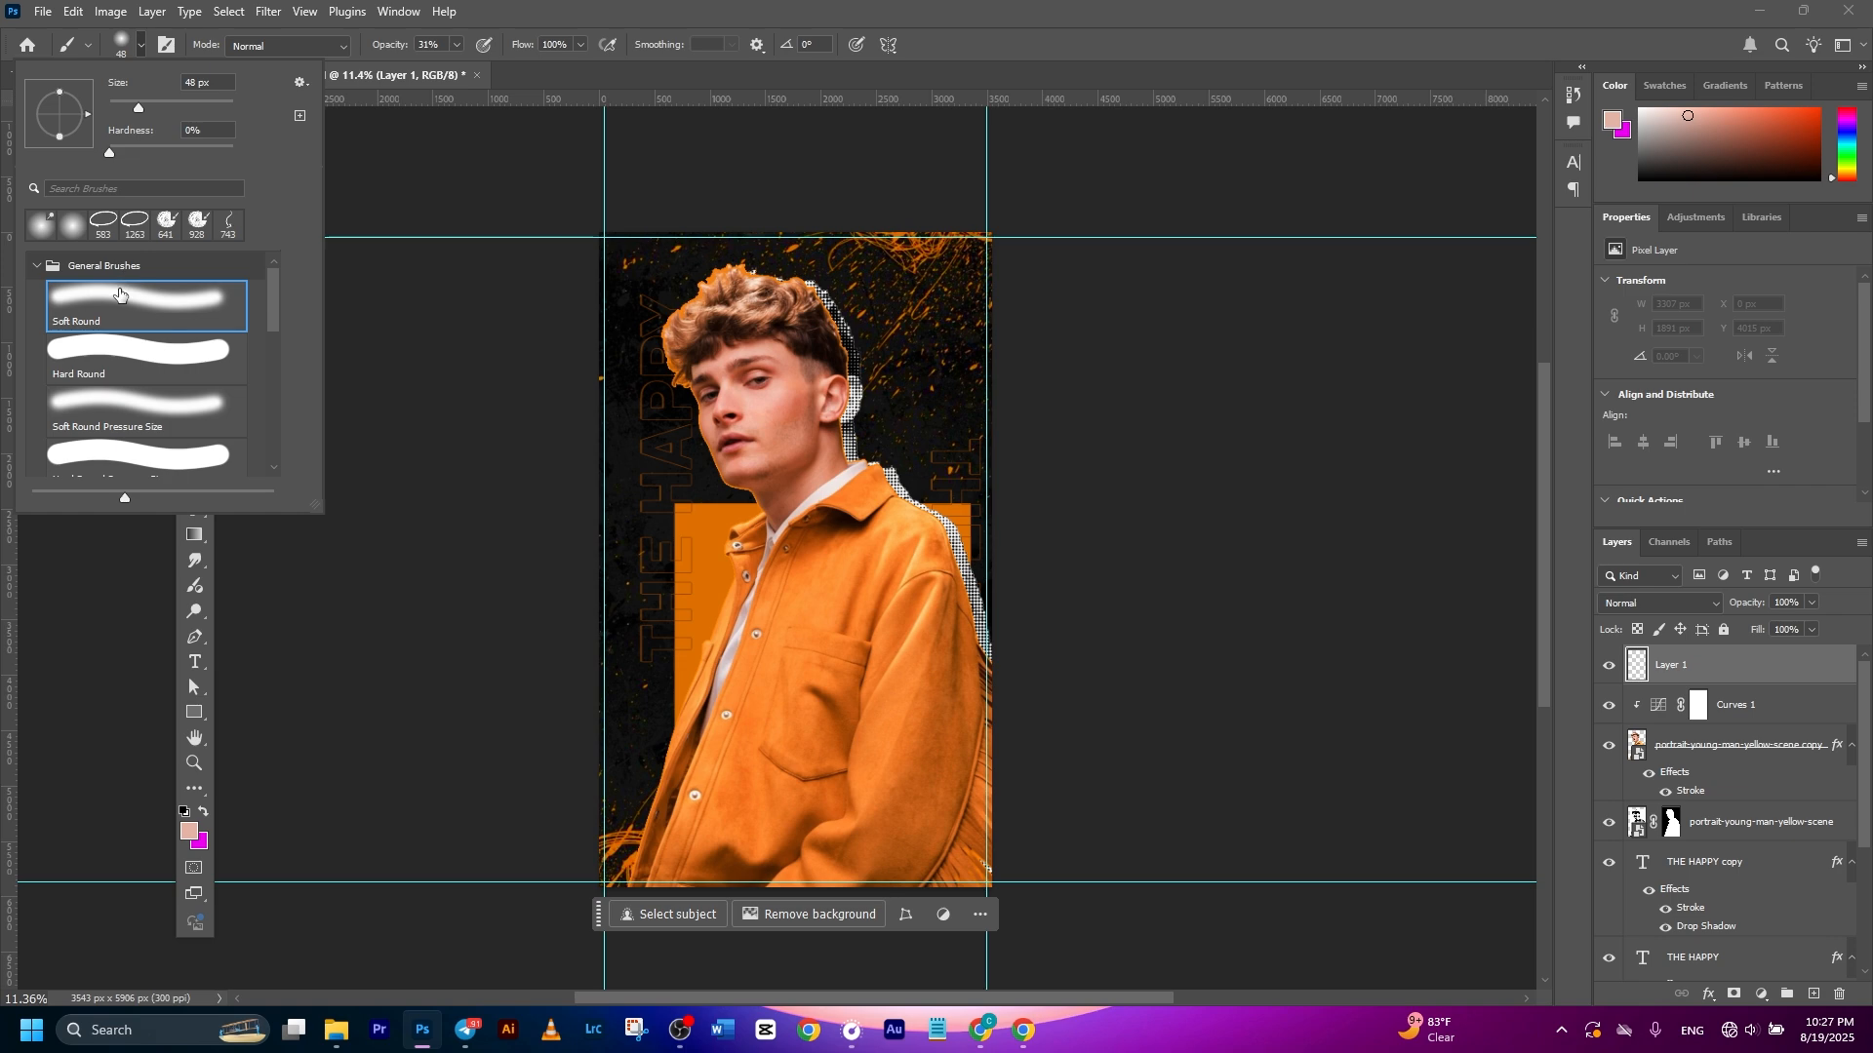
click(446, 42)
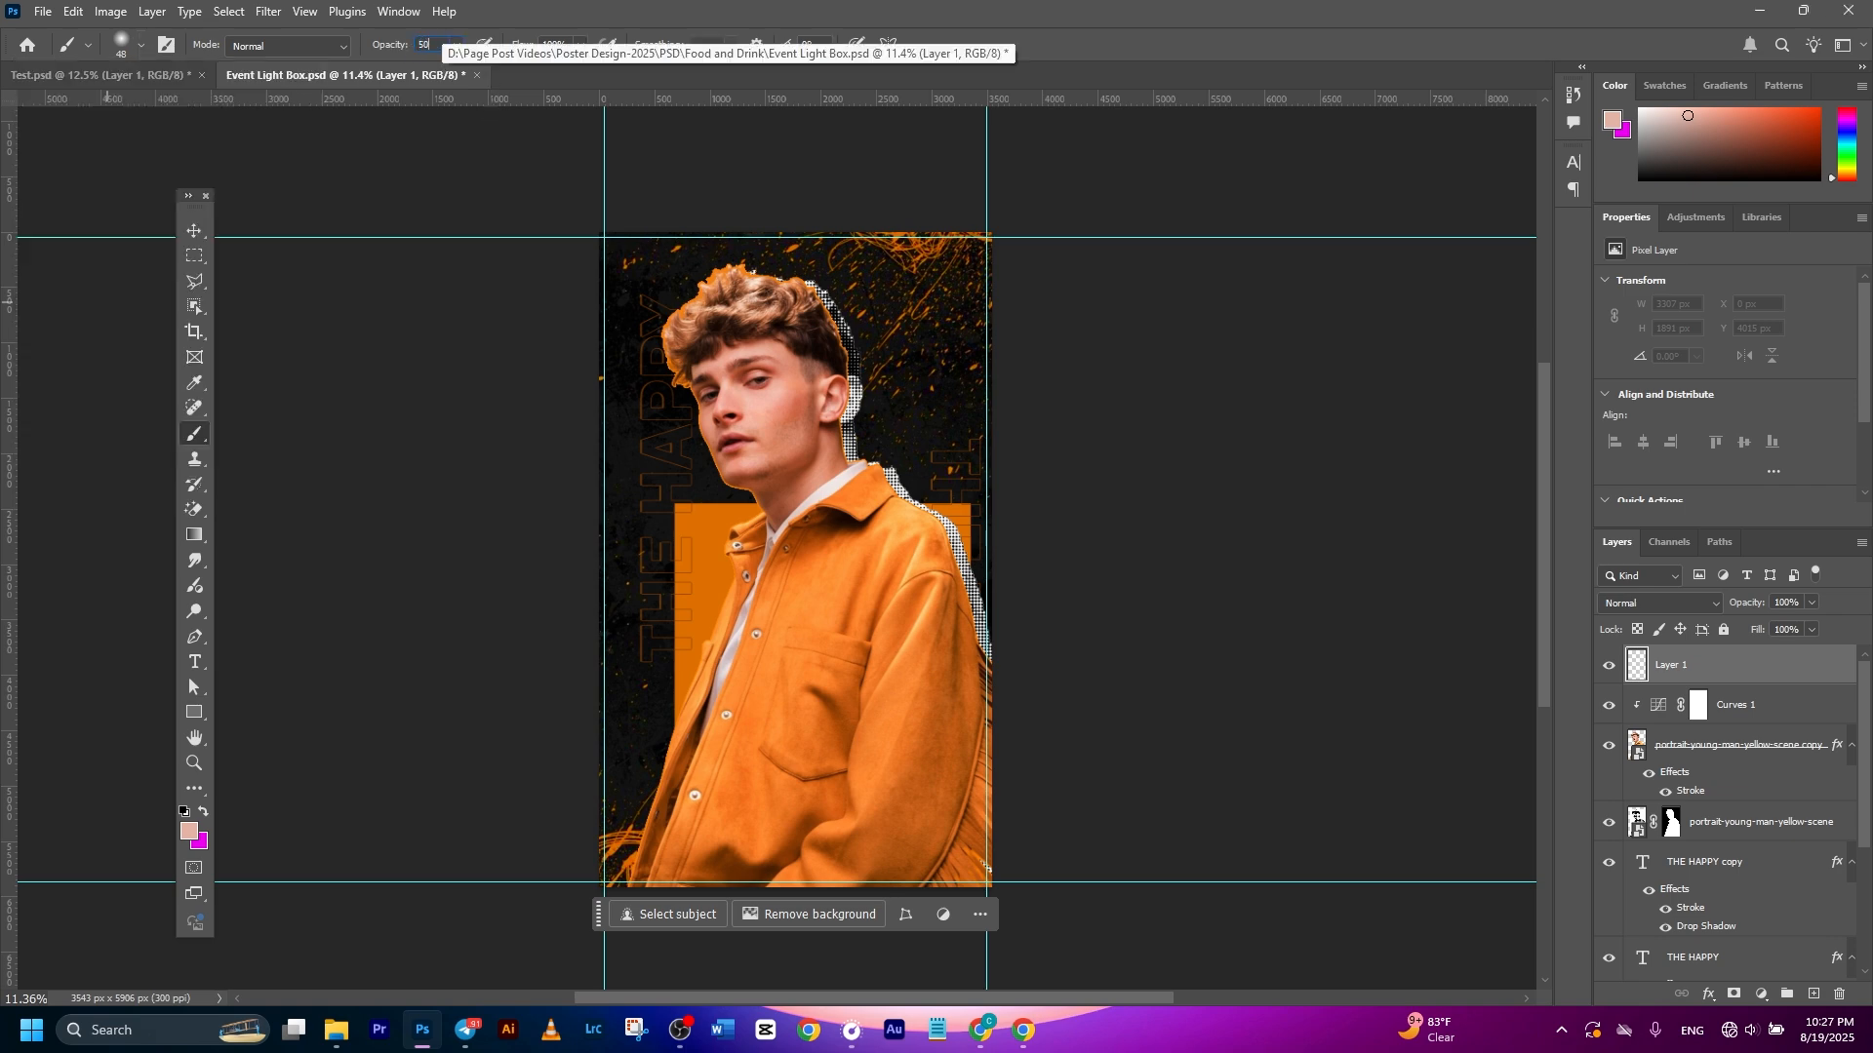
click(194, 841)
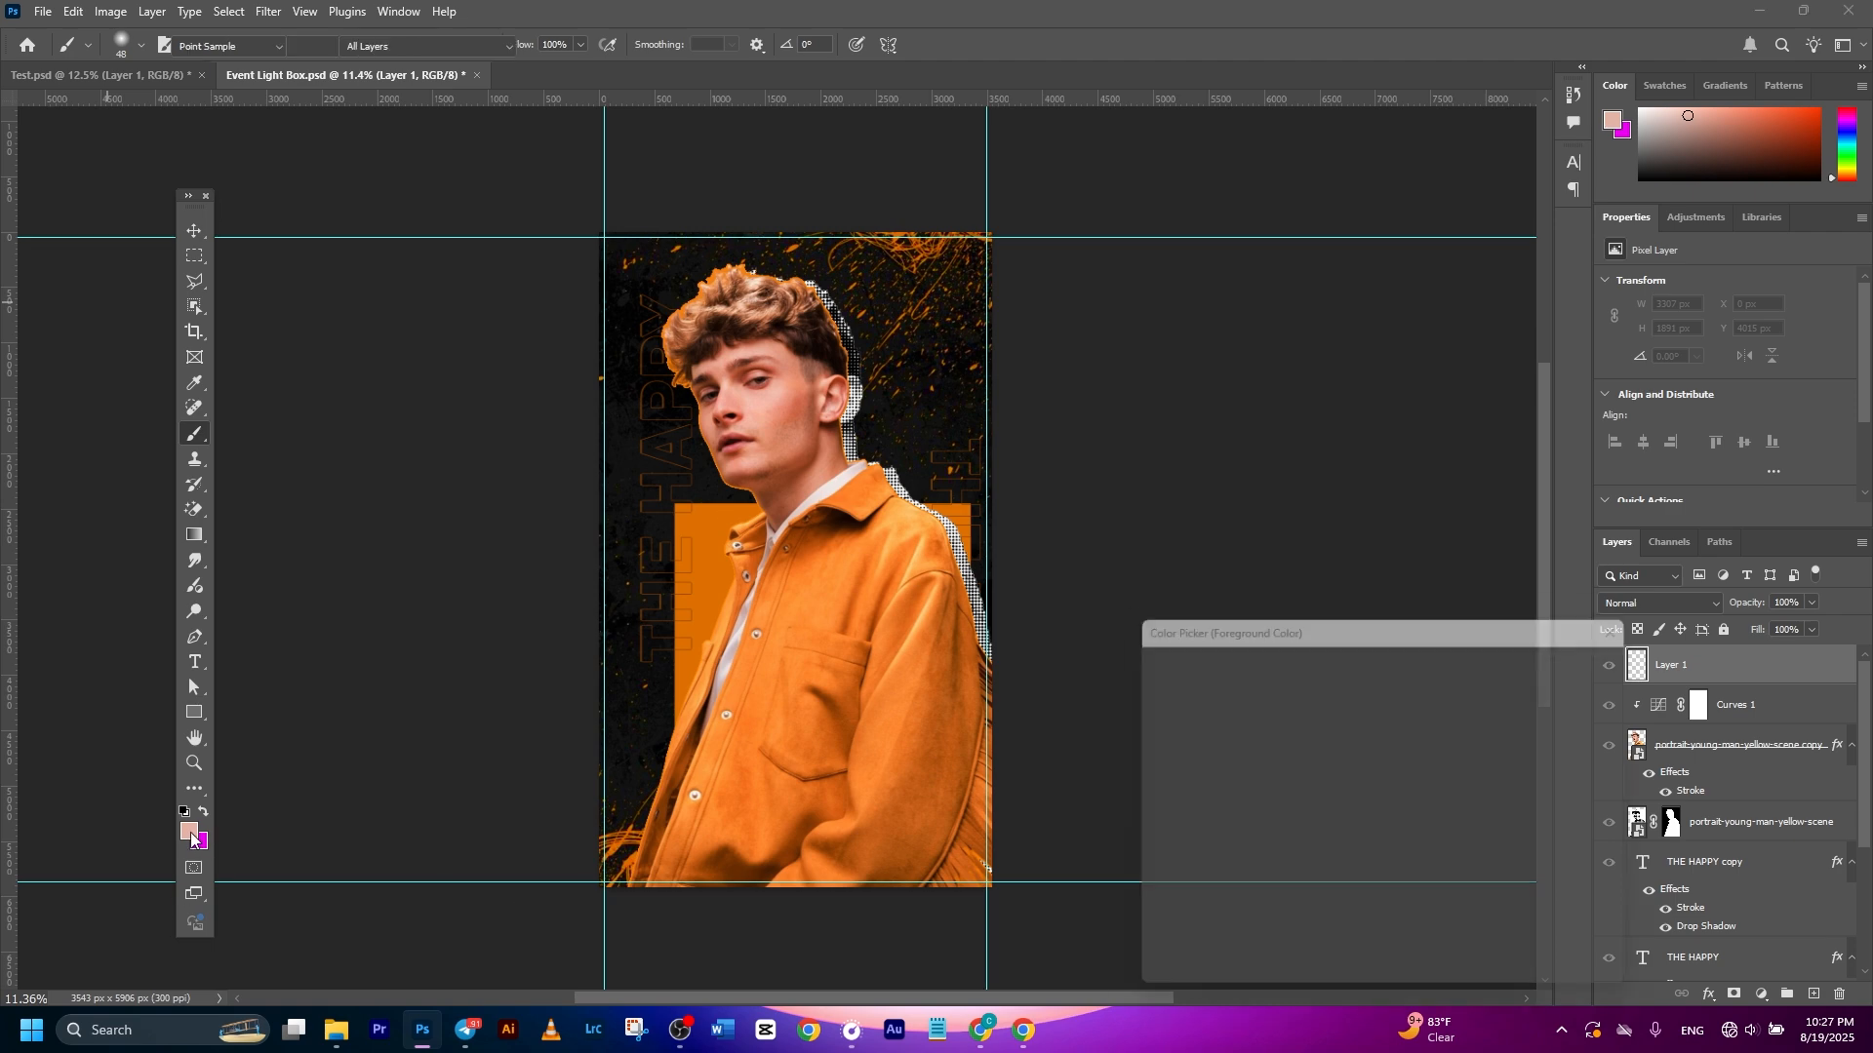
click(777, 793)
click(1577, 662)
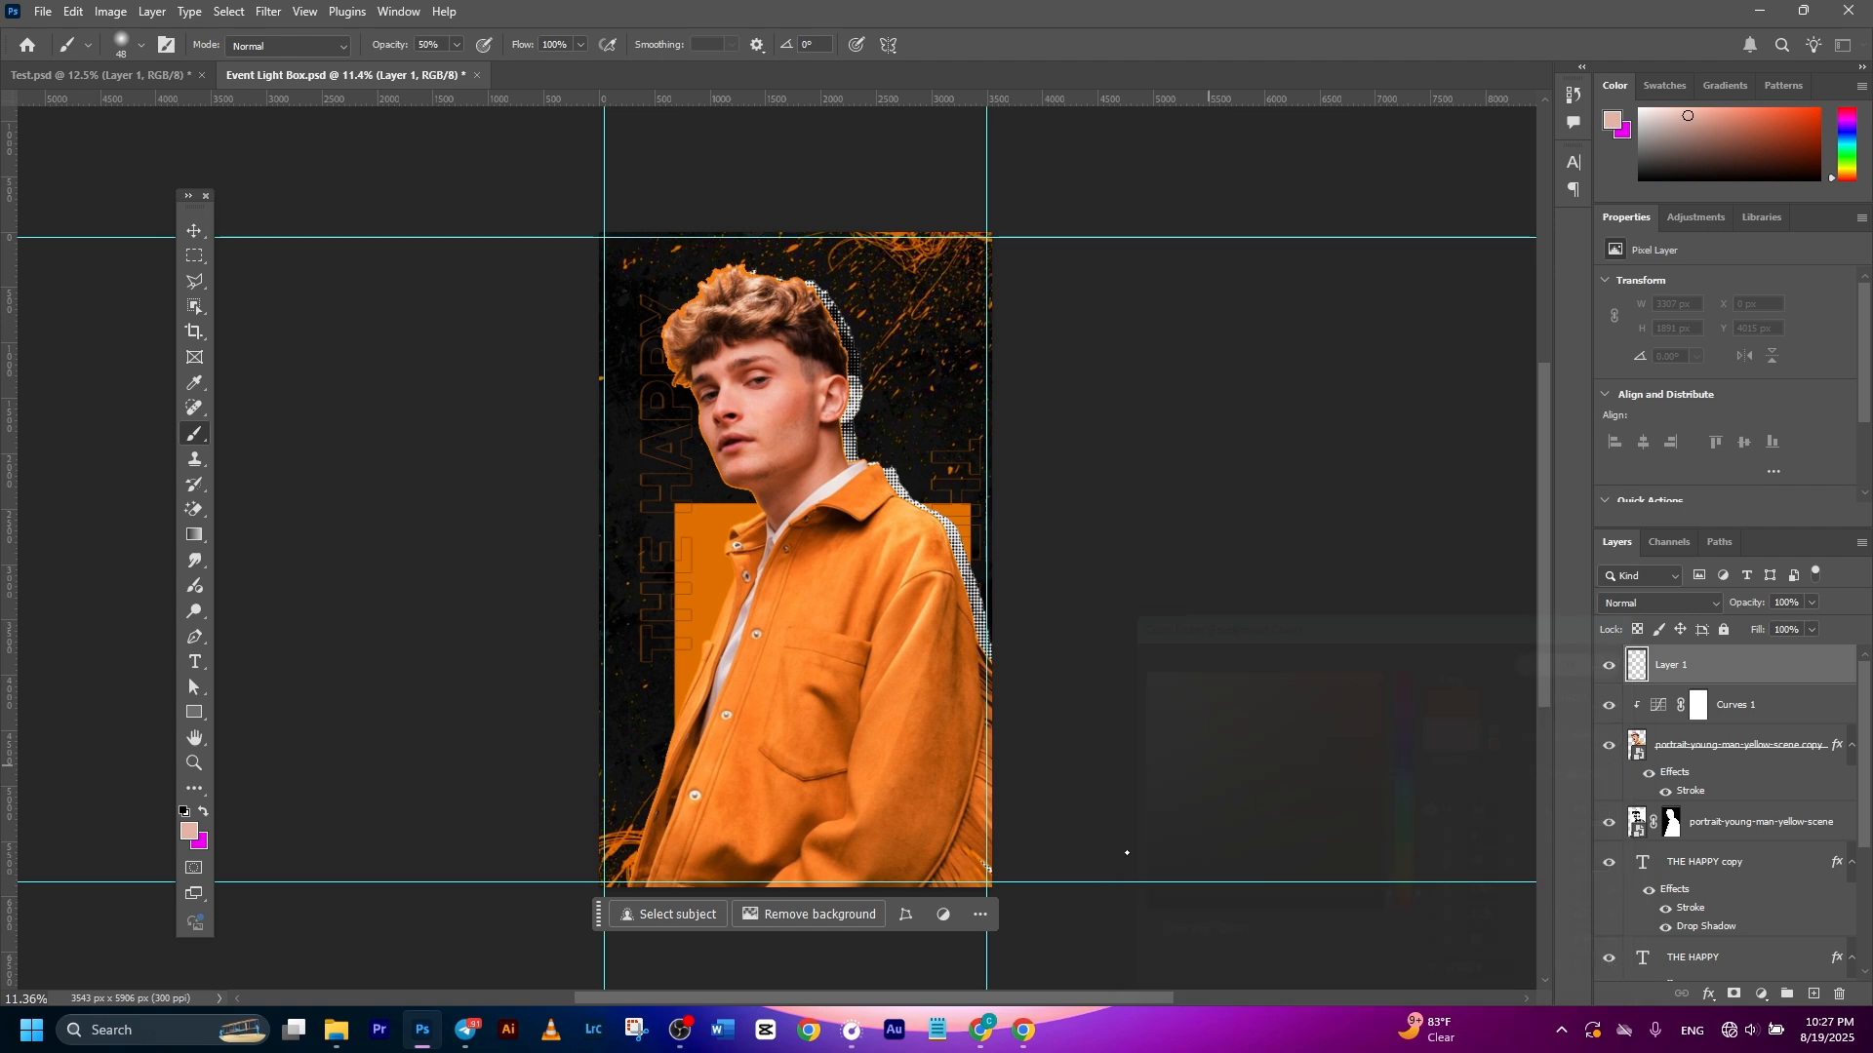
Paint a soft orange glow across the poster's bottom on Layer 1 with a brush about 2037 px wide and set the layer opacity to 60%
drag(685, 746, 851, 743)
drag(764, 793, 692, 793)
drag(630, 847, 1000, 848)
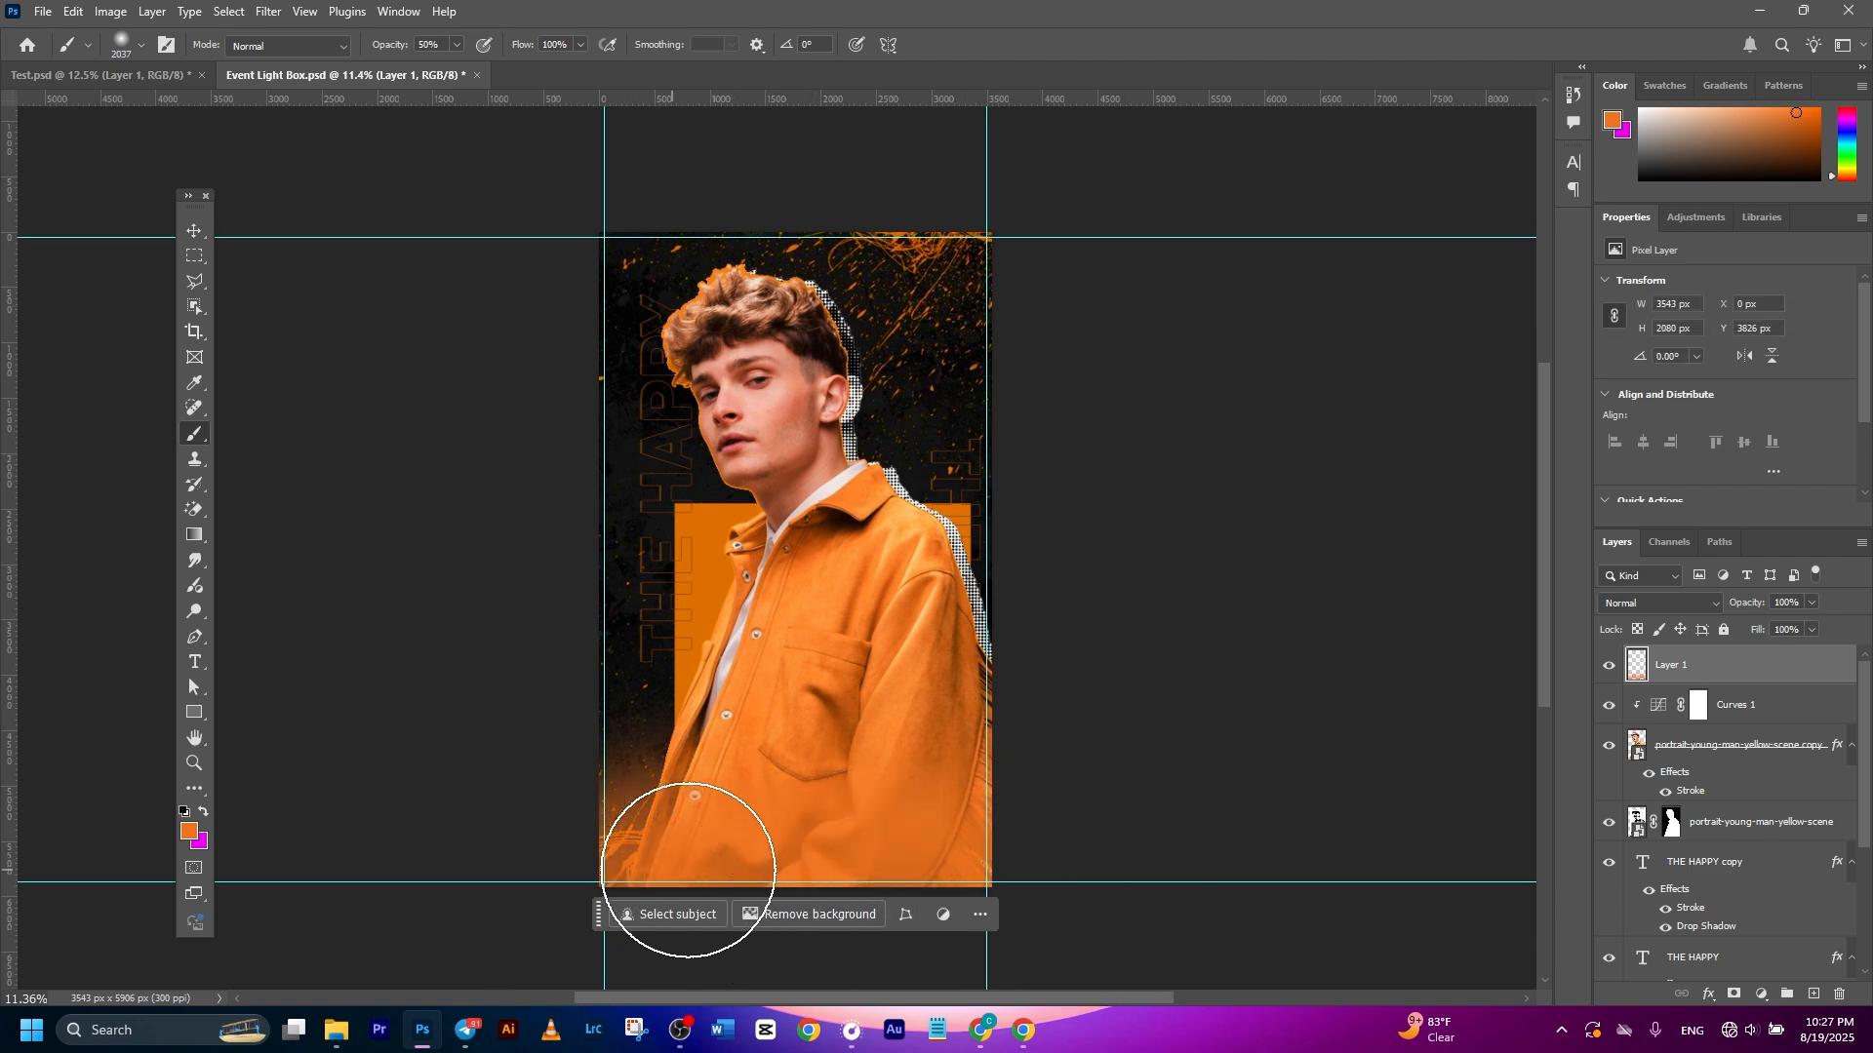
click(195, 230)
key(6)
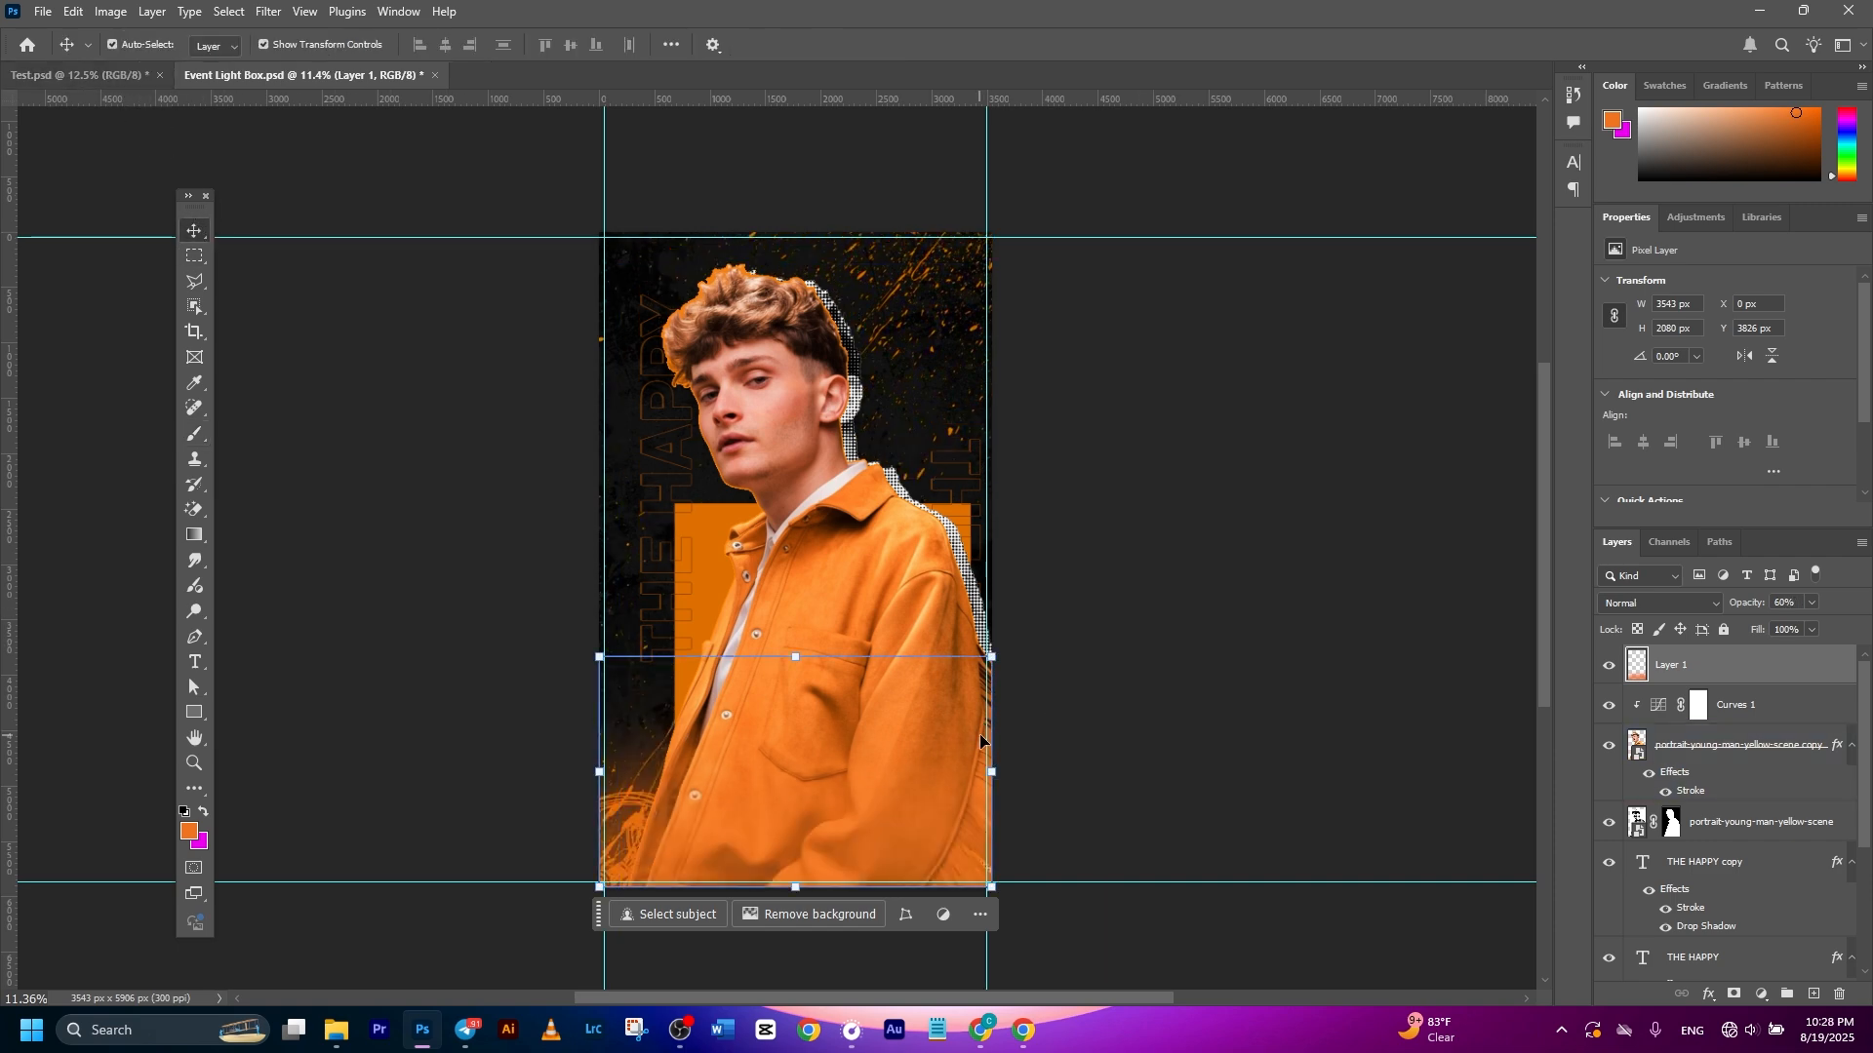
Add the text SATURDAY in black Franklin Gothic Heavy over the lower part of the jacket
click(185, 670)
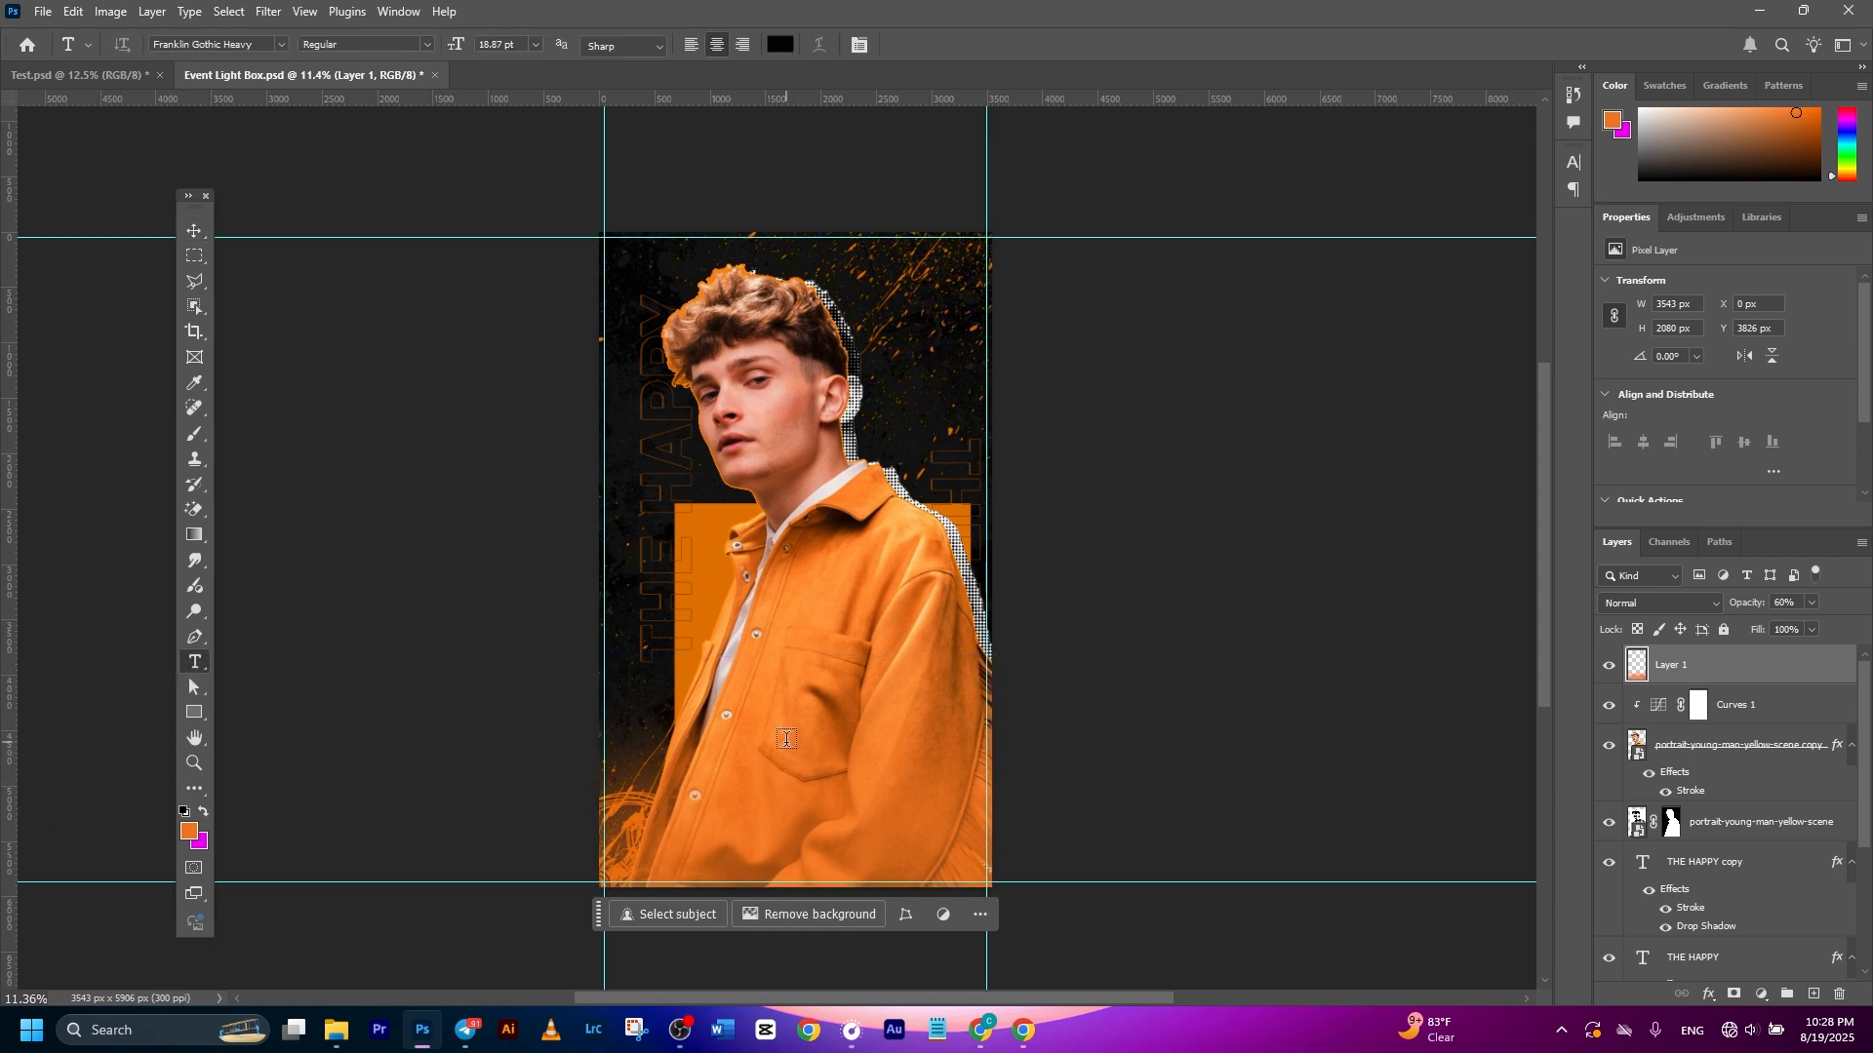
click(770, 795)
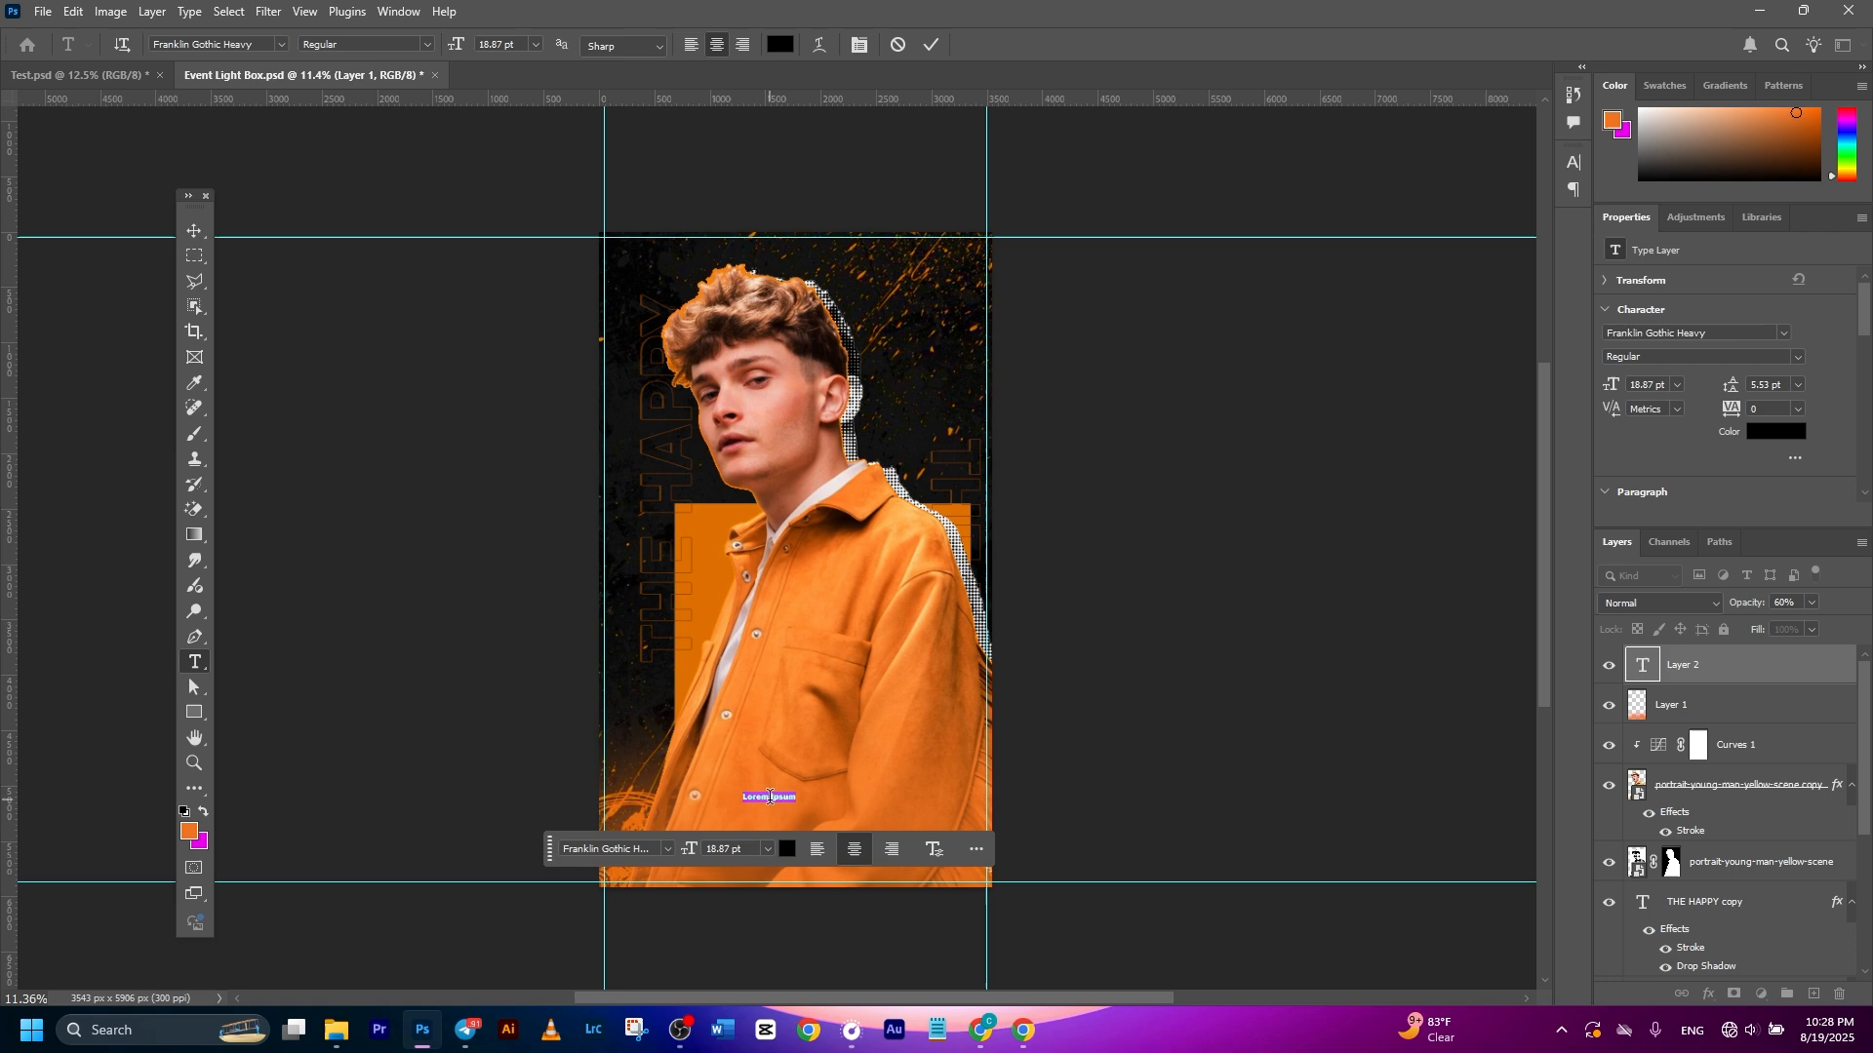
text(SATURDAY)
click(928, 46)
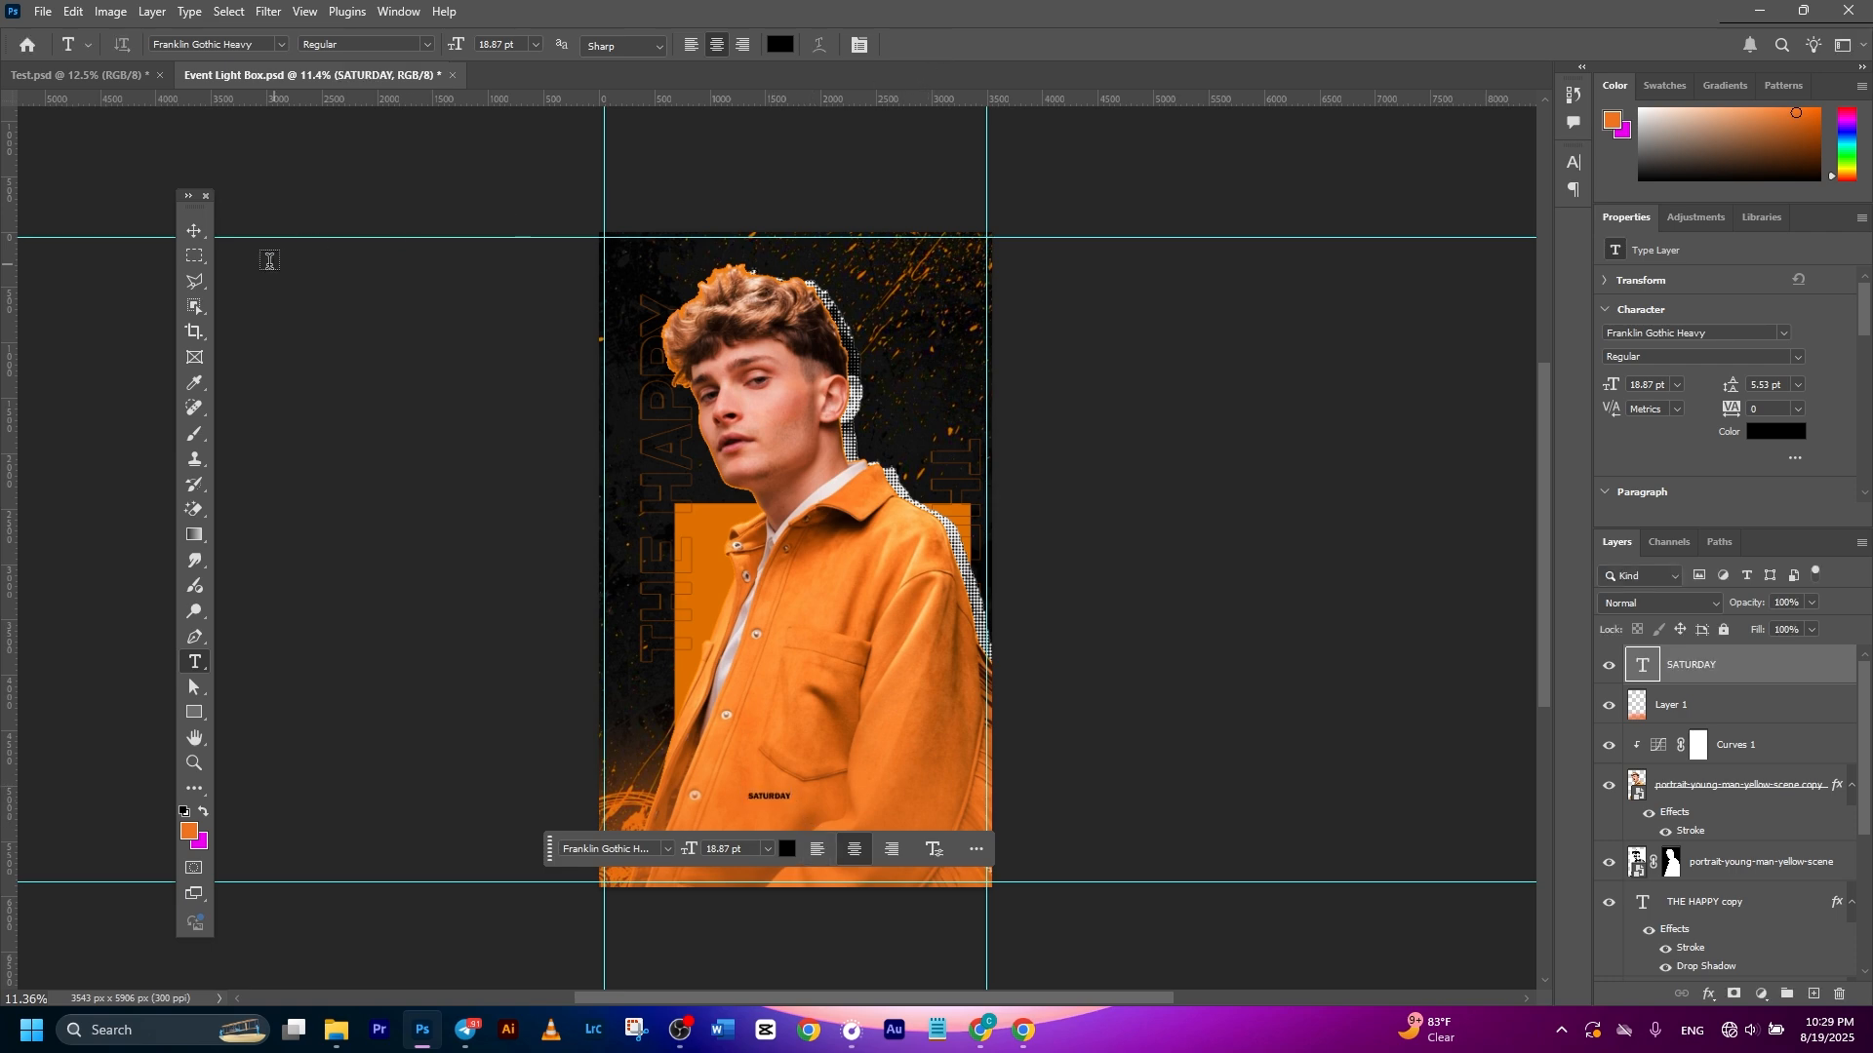
Enlarge the SATURDAY text to about 98 pt and centre it across the lower jacket
click(194, 230)
drag(795, 798, 881, 780)
click(965, 47)
click(1133, 738)
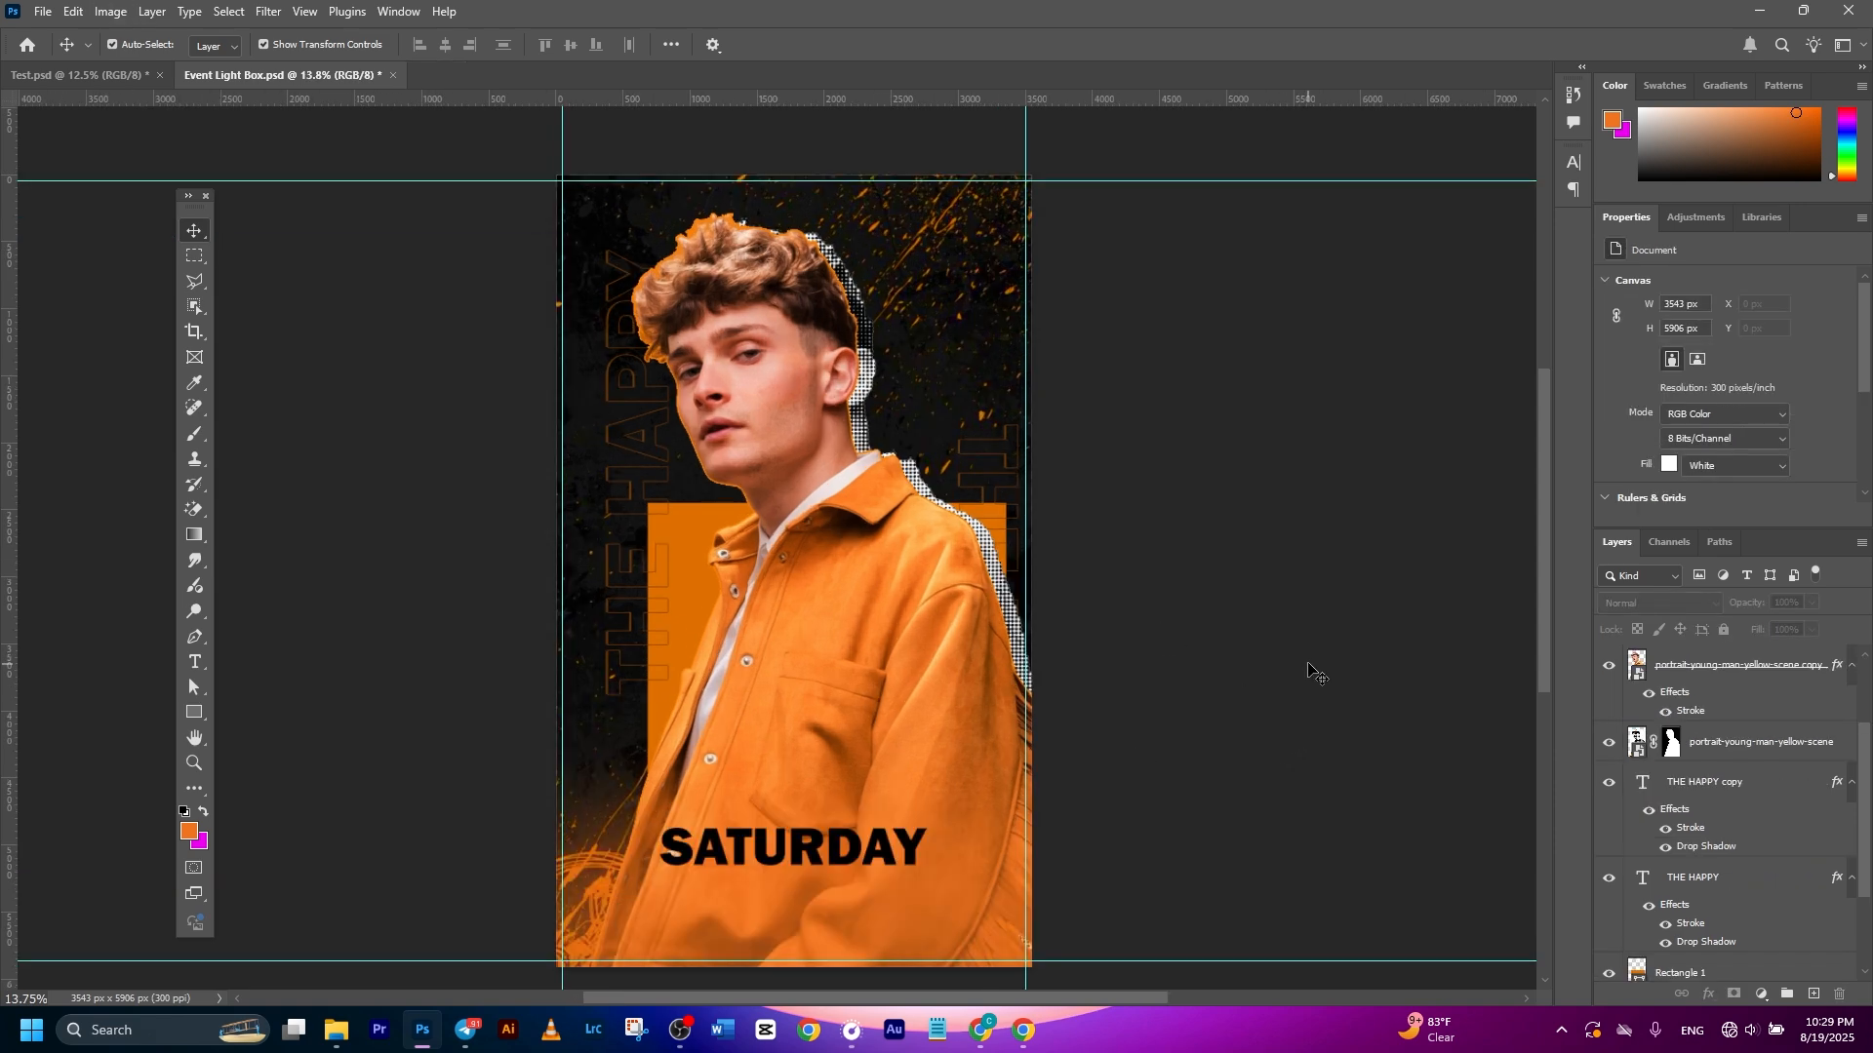
Bring the white script text Party from Test.psd into the poster above the SATURDAY layer and centre it overlapping the top of SATURDAY
scroll(1241, 636, down, 2)
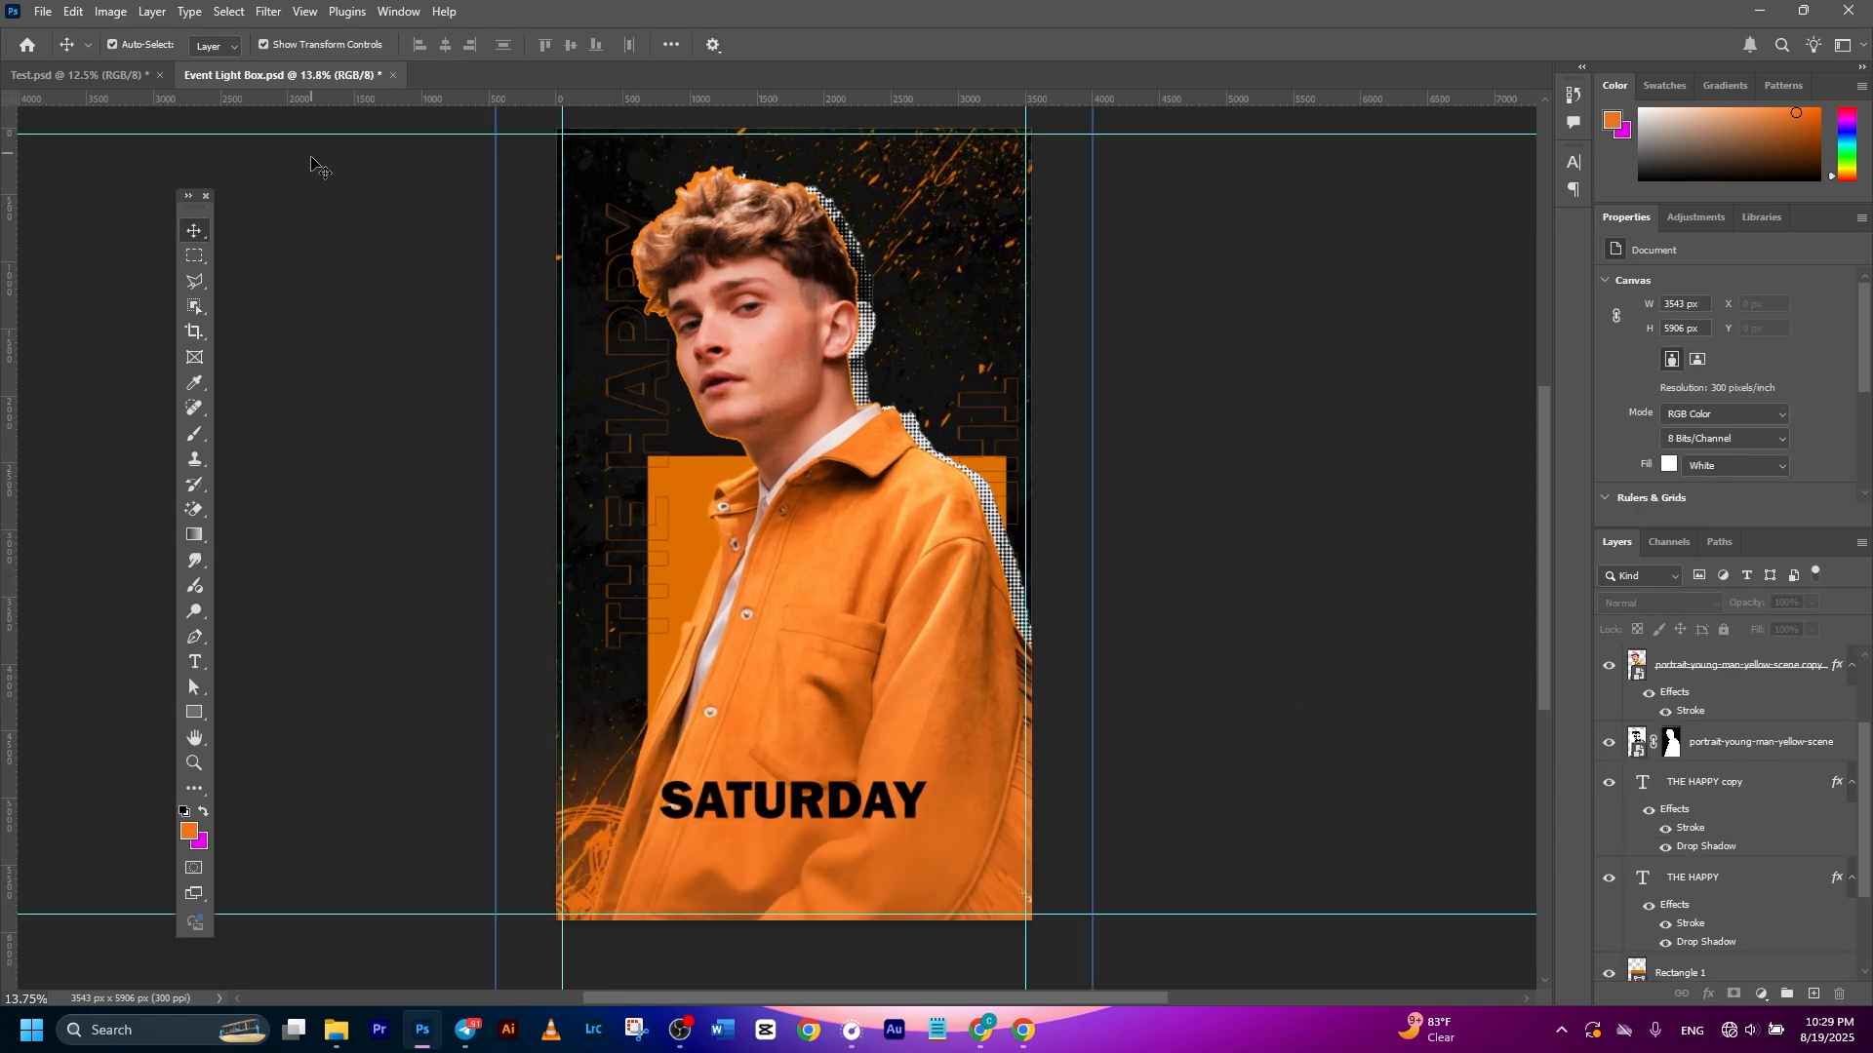
click(946, 665)
scroll(1758, 694, up, 2)
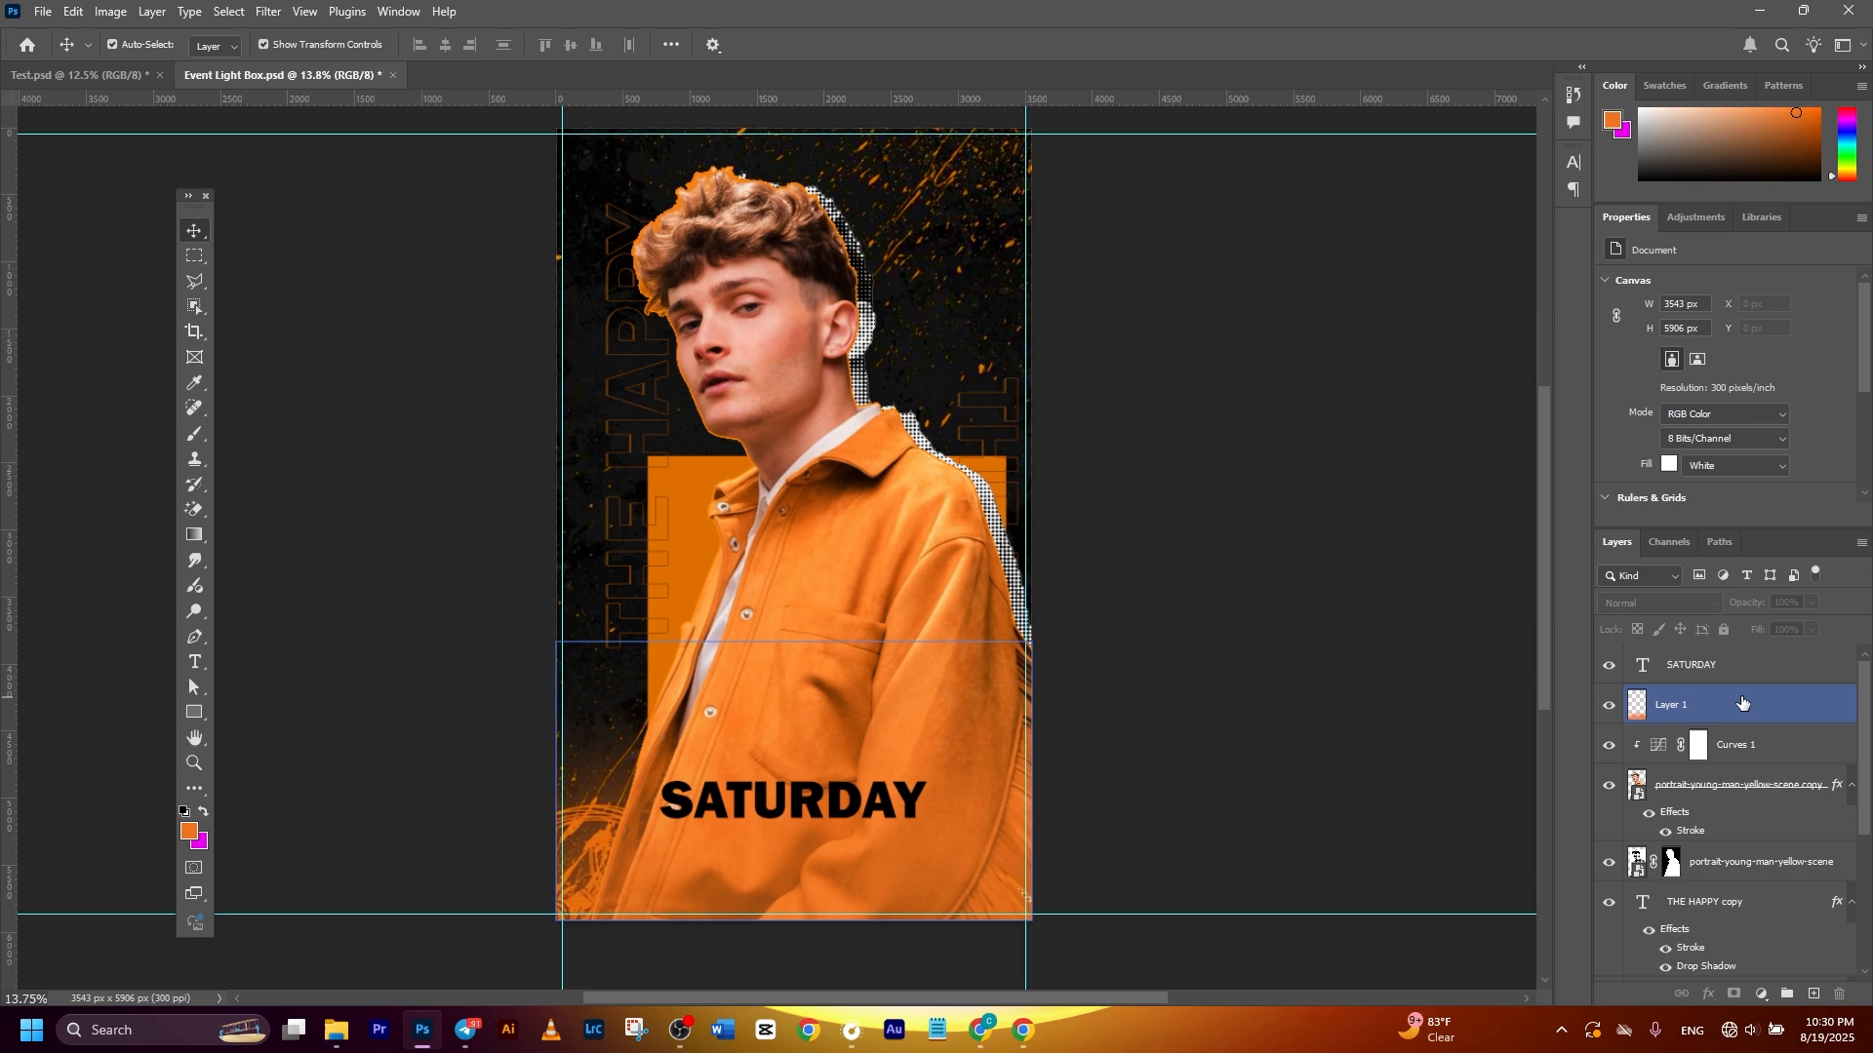
click(1718, 667)
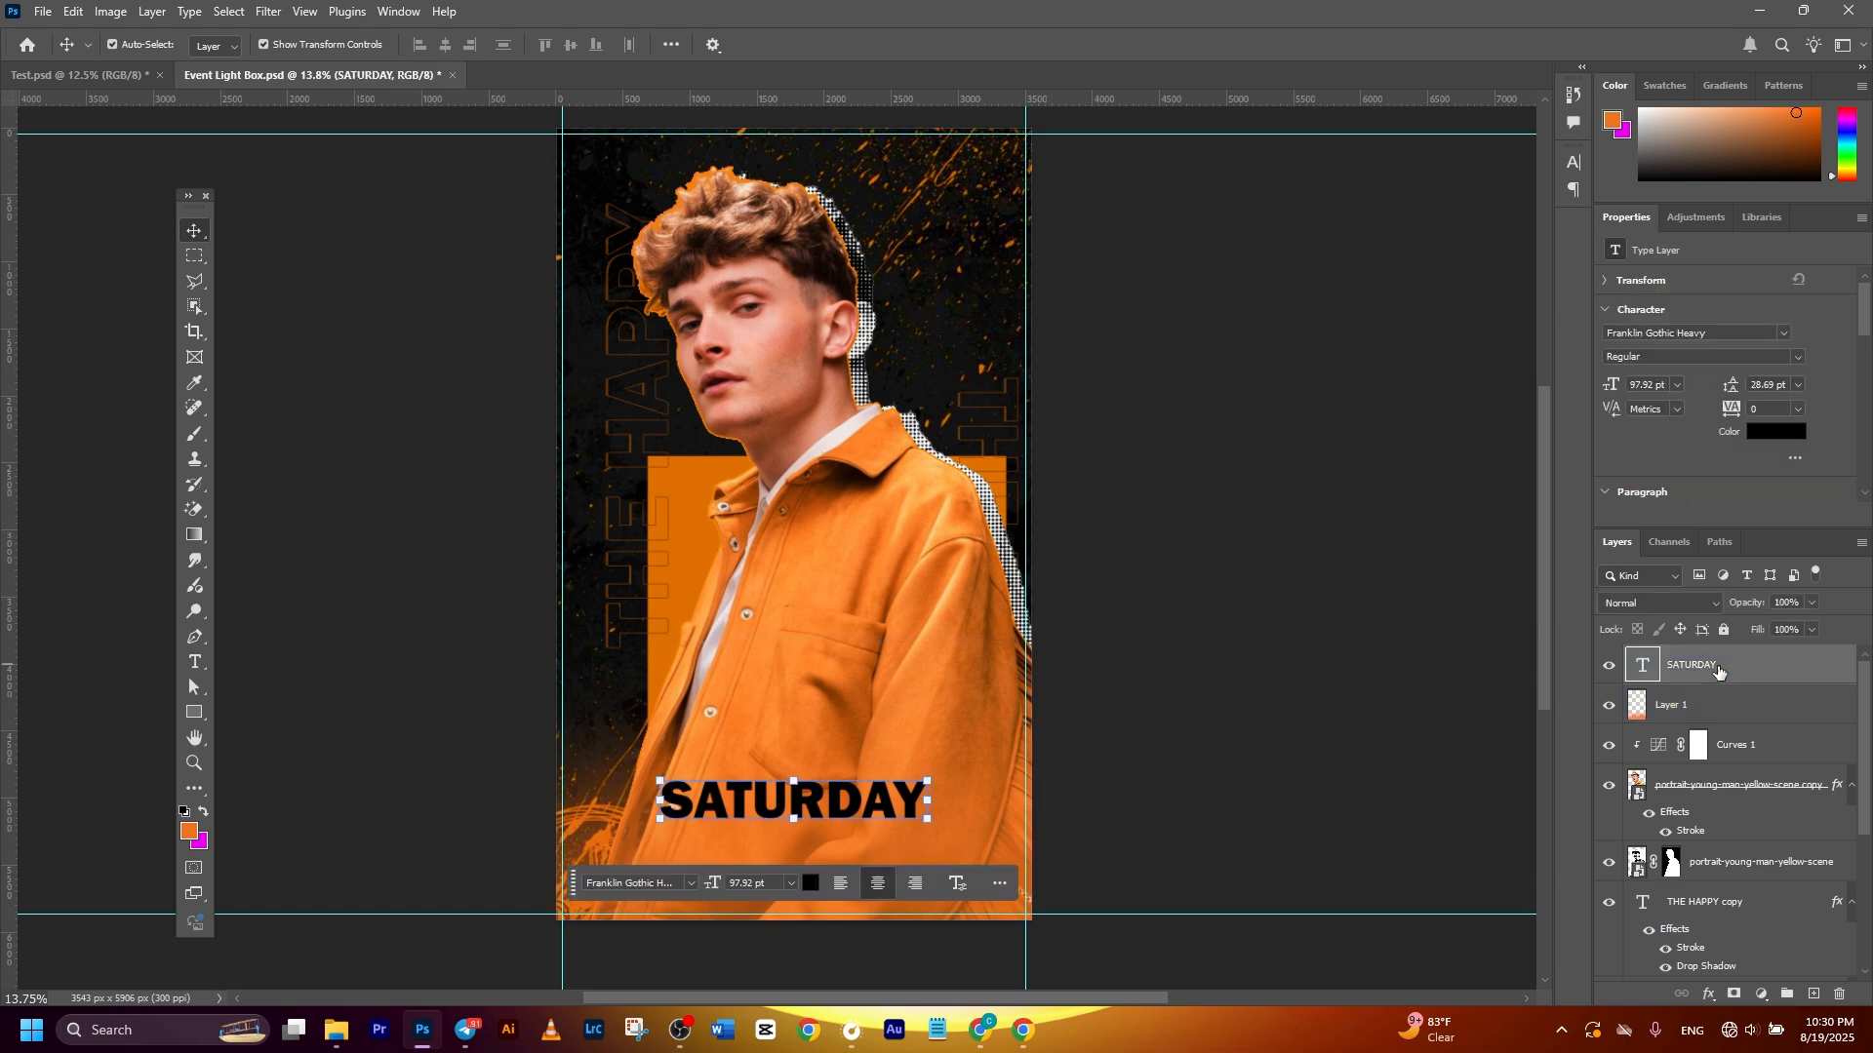
drag(5, 163, 843, 774)
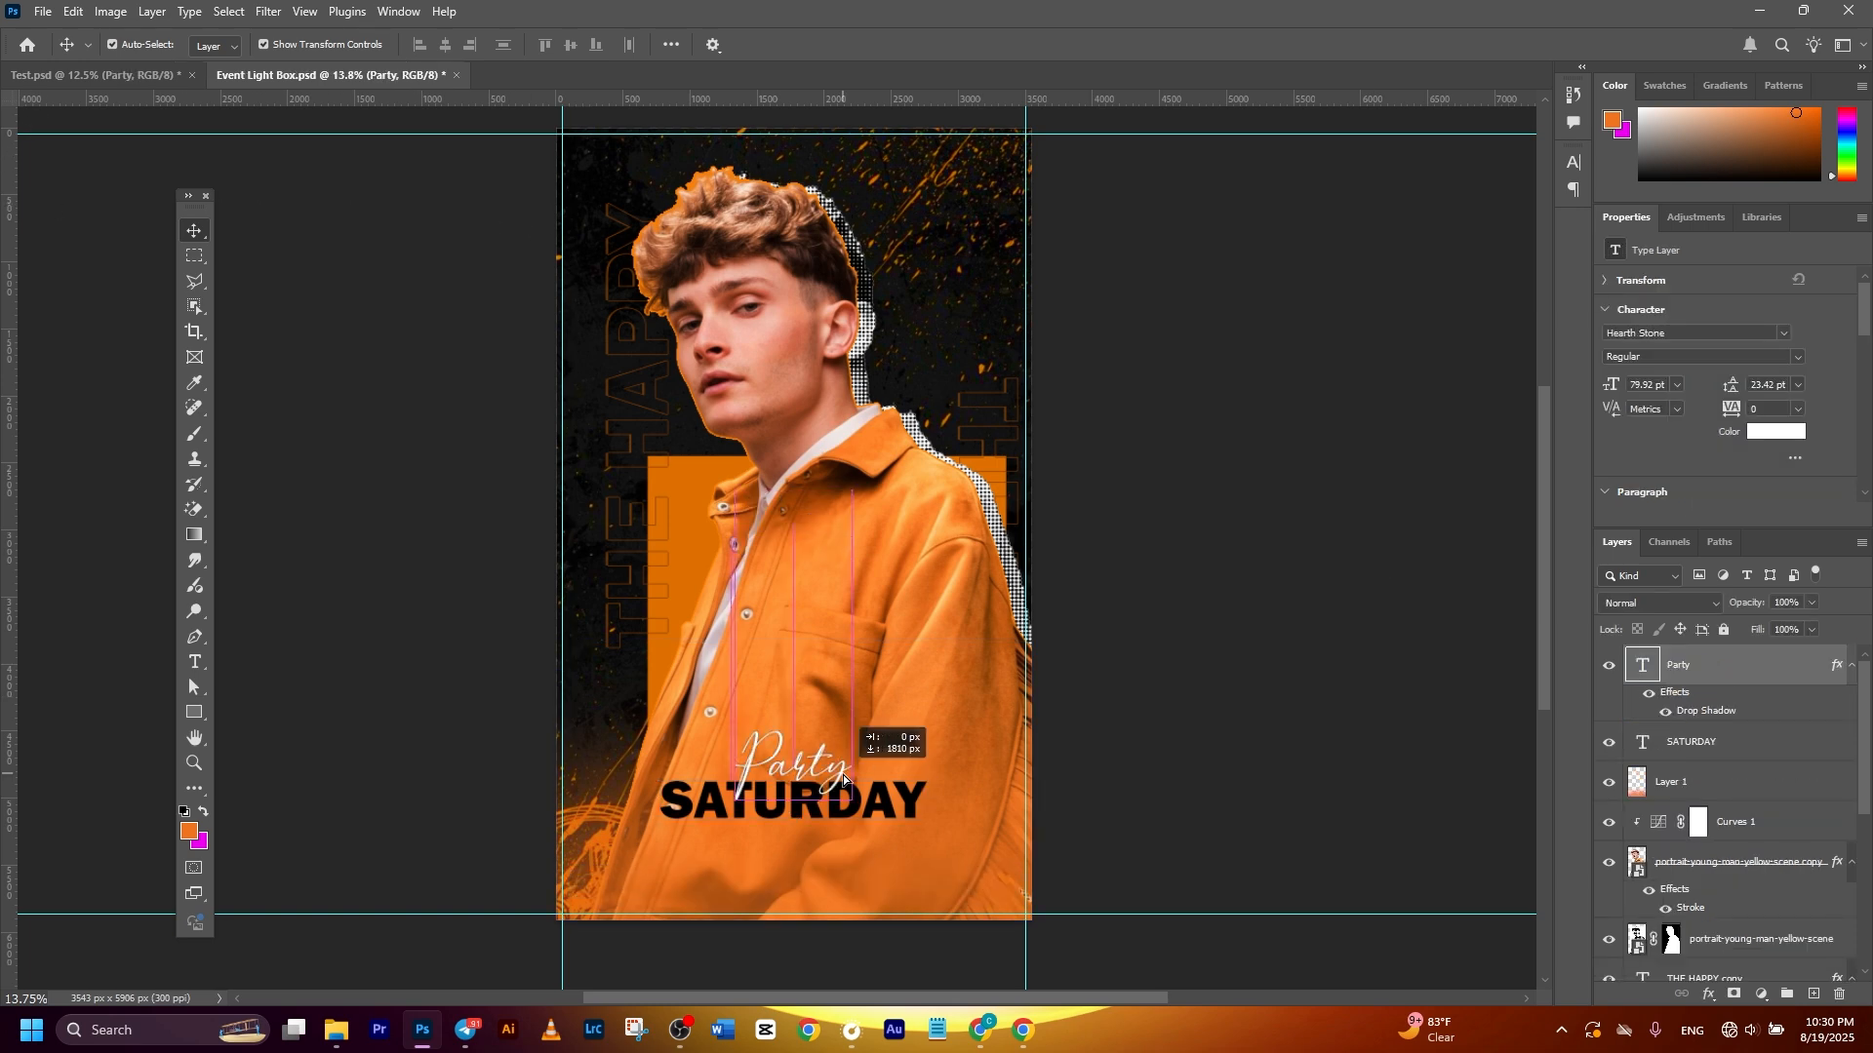
Examine the drop shadow settings of the Party text
double_click(1679, 702)
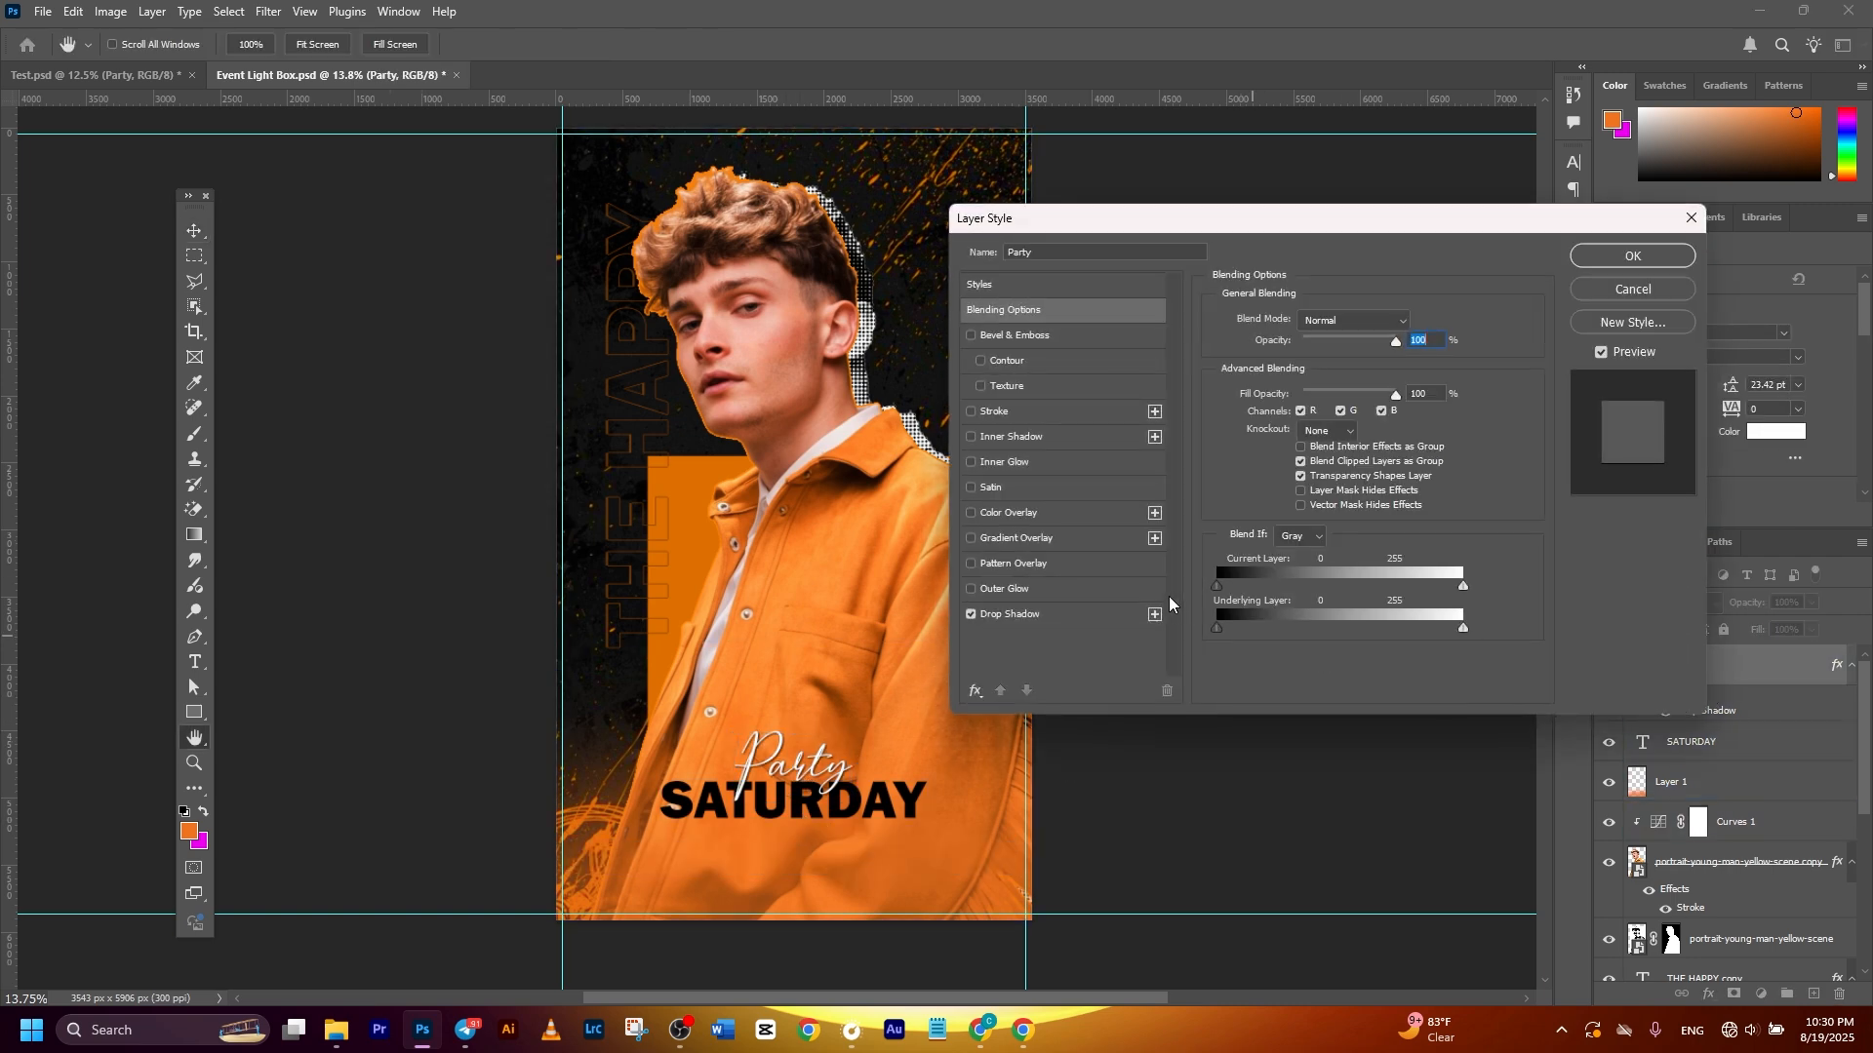
click(1042, 620)
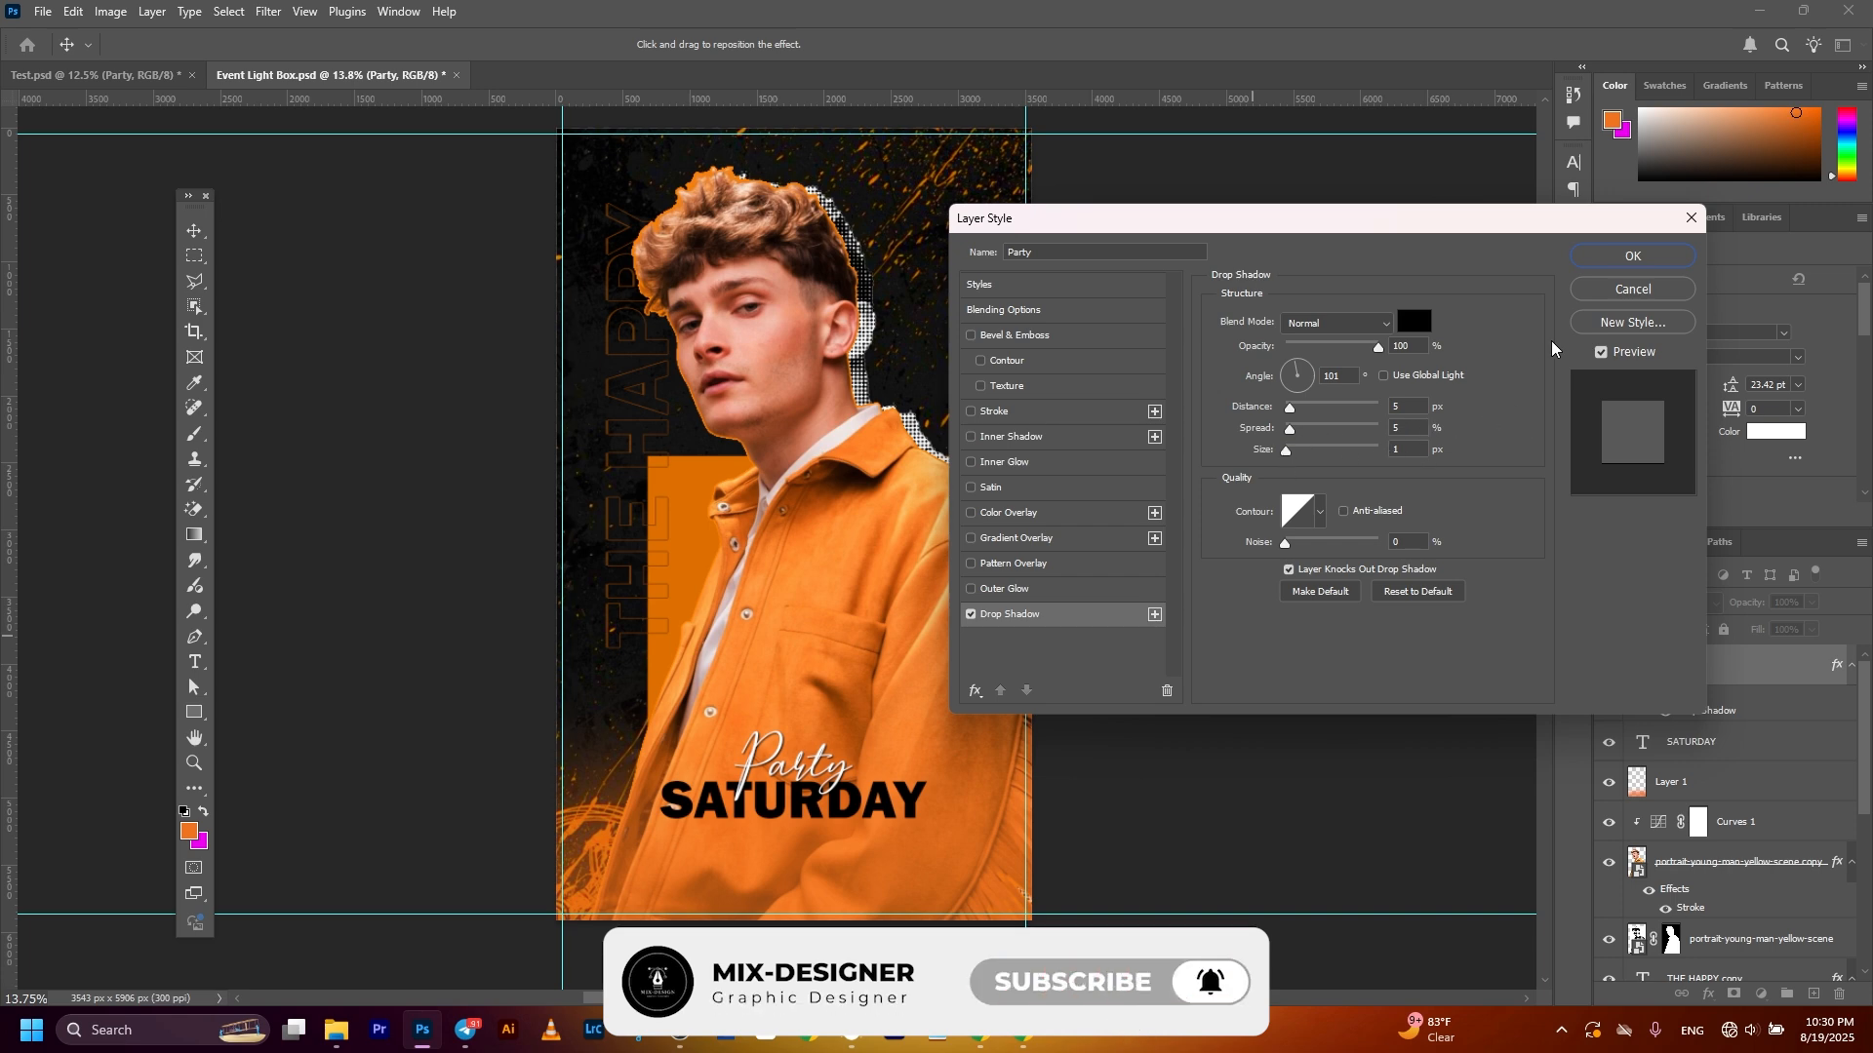
click(1644, 256)
Place the Music By, DJ.NAME, SEPTERMBER and 08, 2025 texts from Test.psd in two columns beneath SATURDAY
scroll(1295, 689, down, 1)
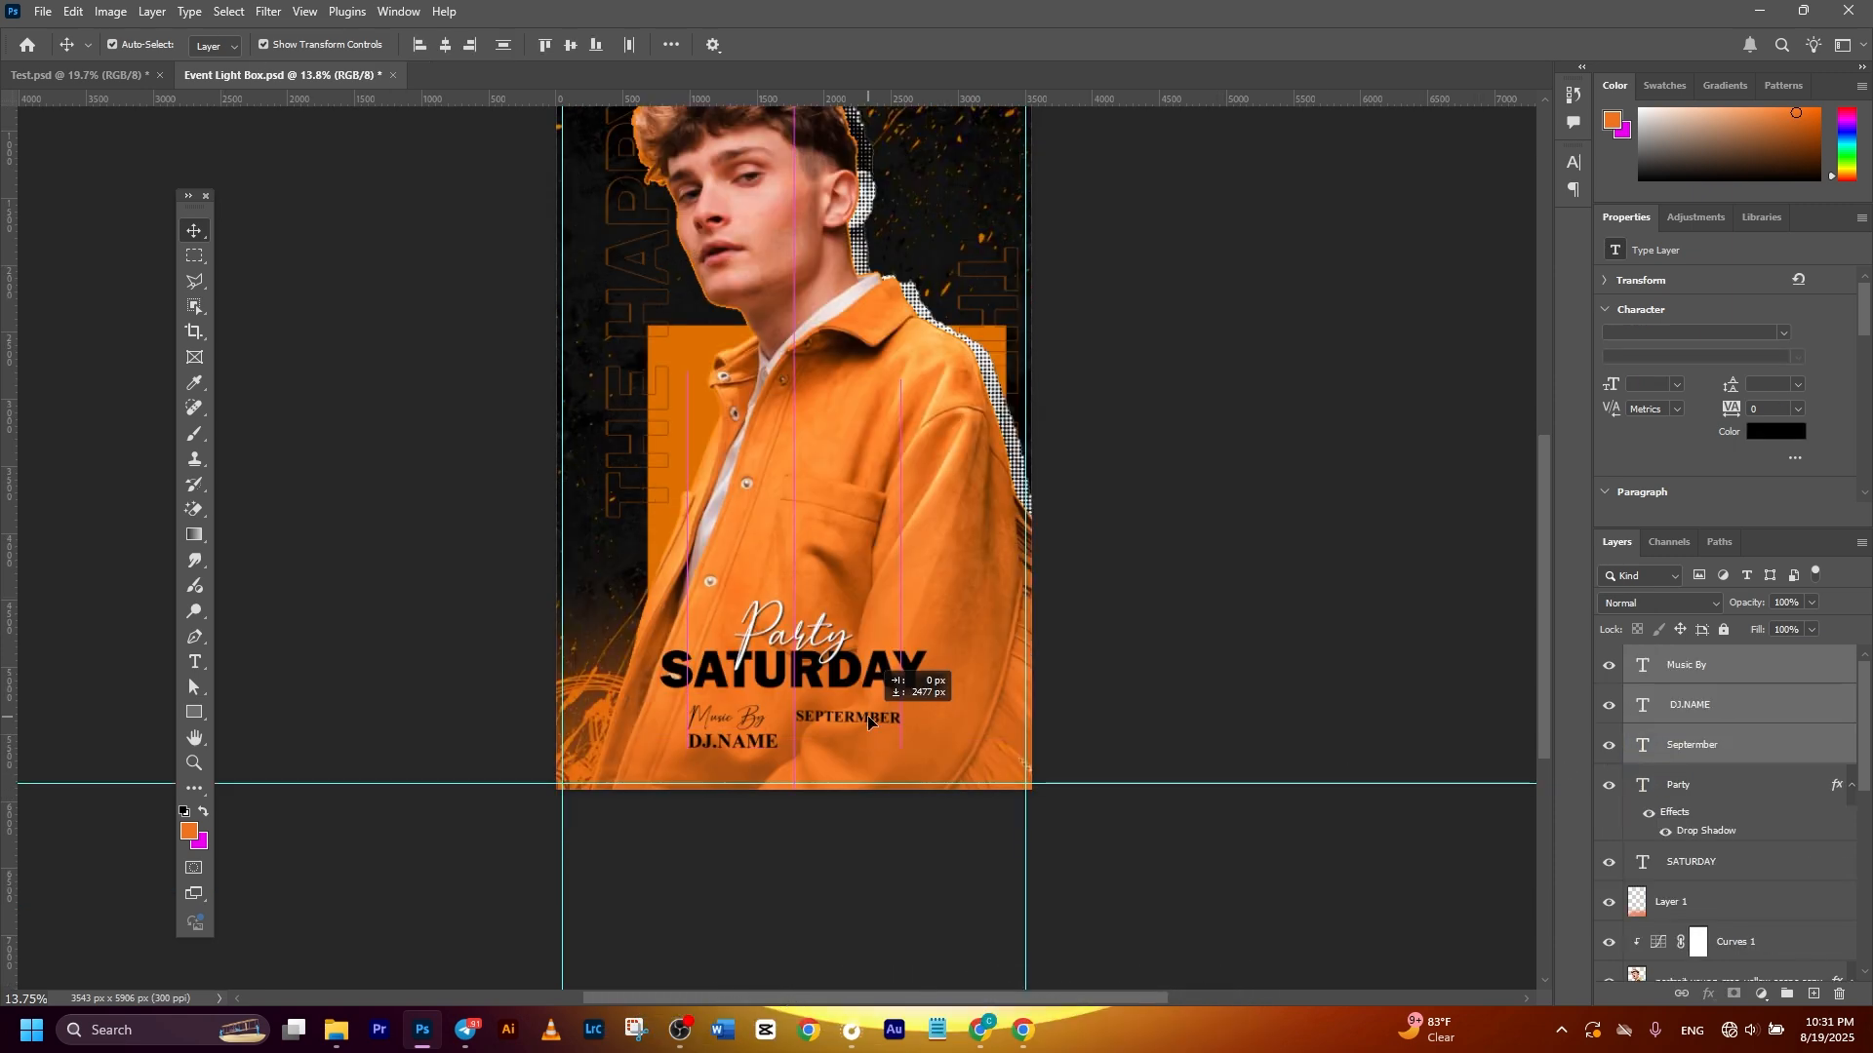
drag(870, 721, 870, 710)
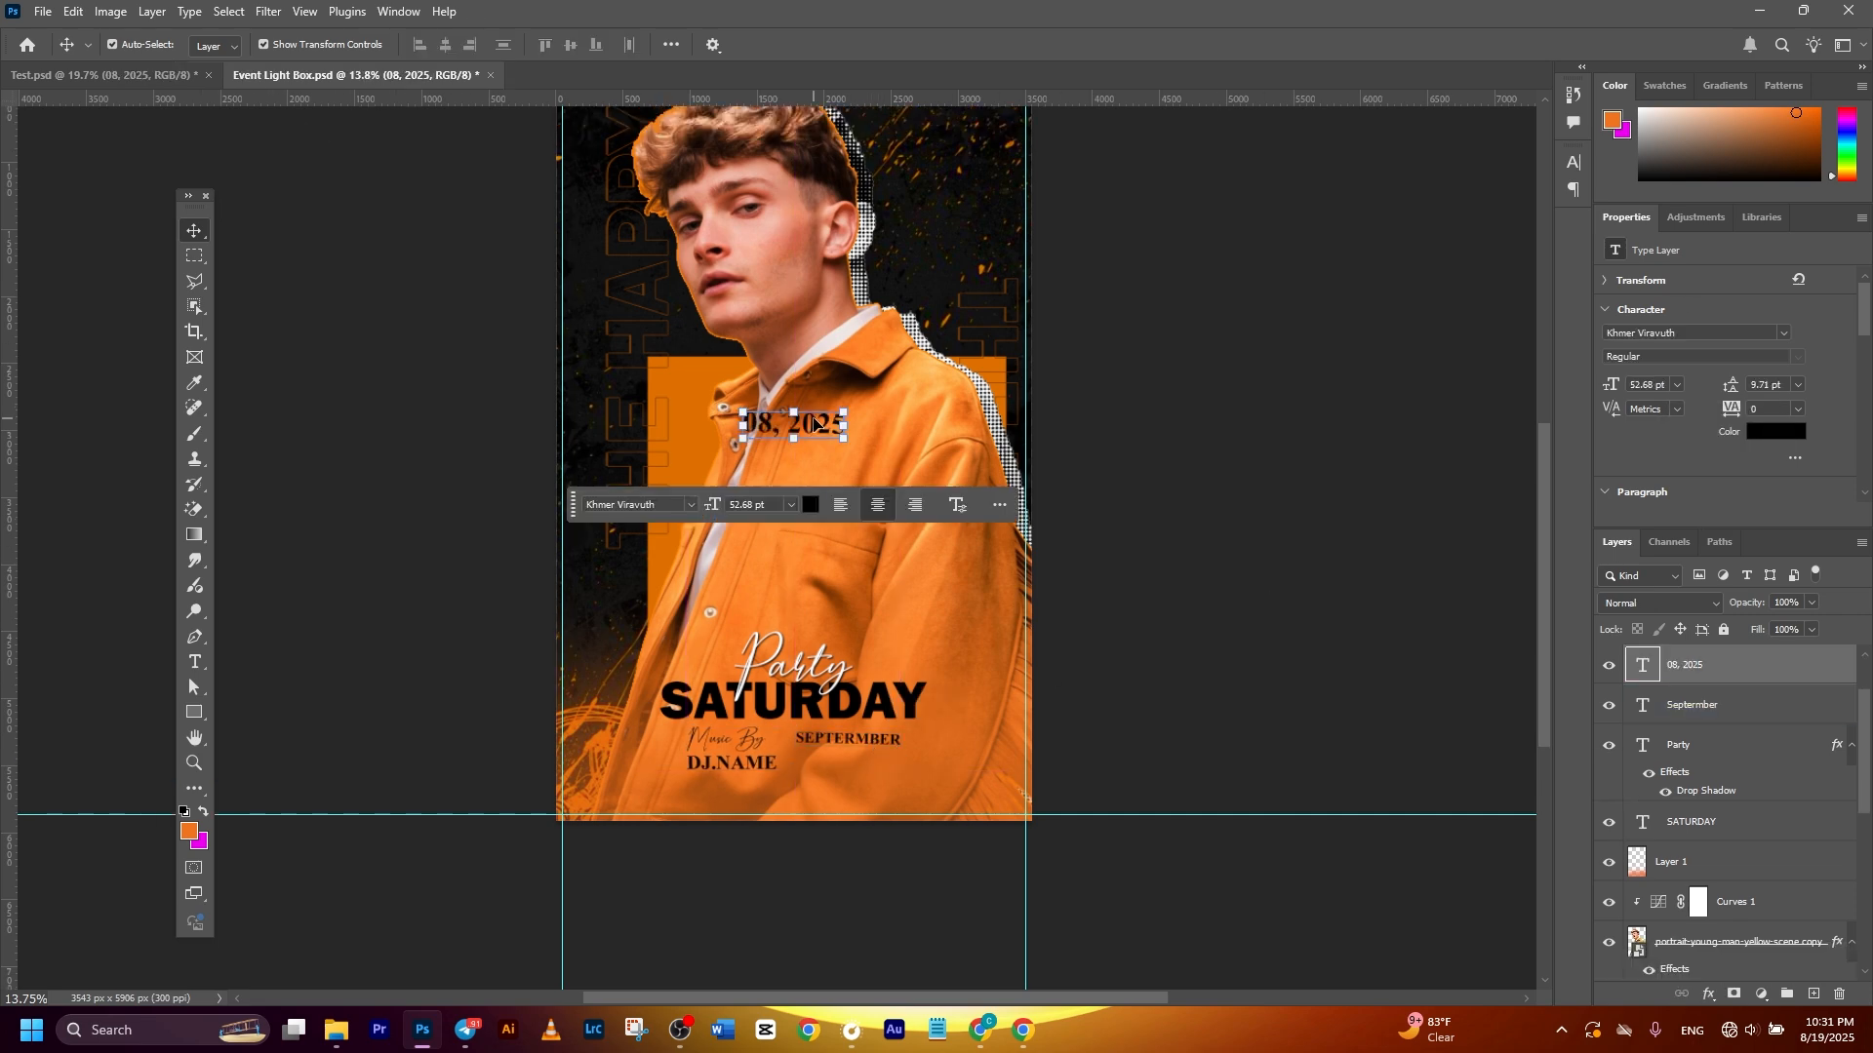
drag(816, 426, 867, 766)
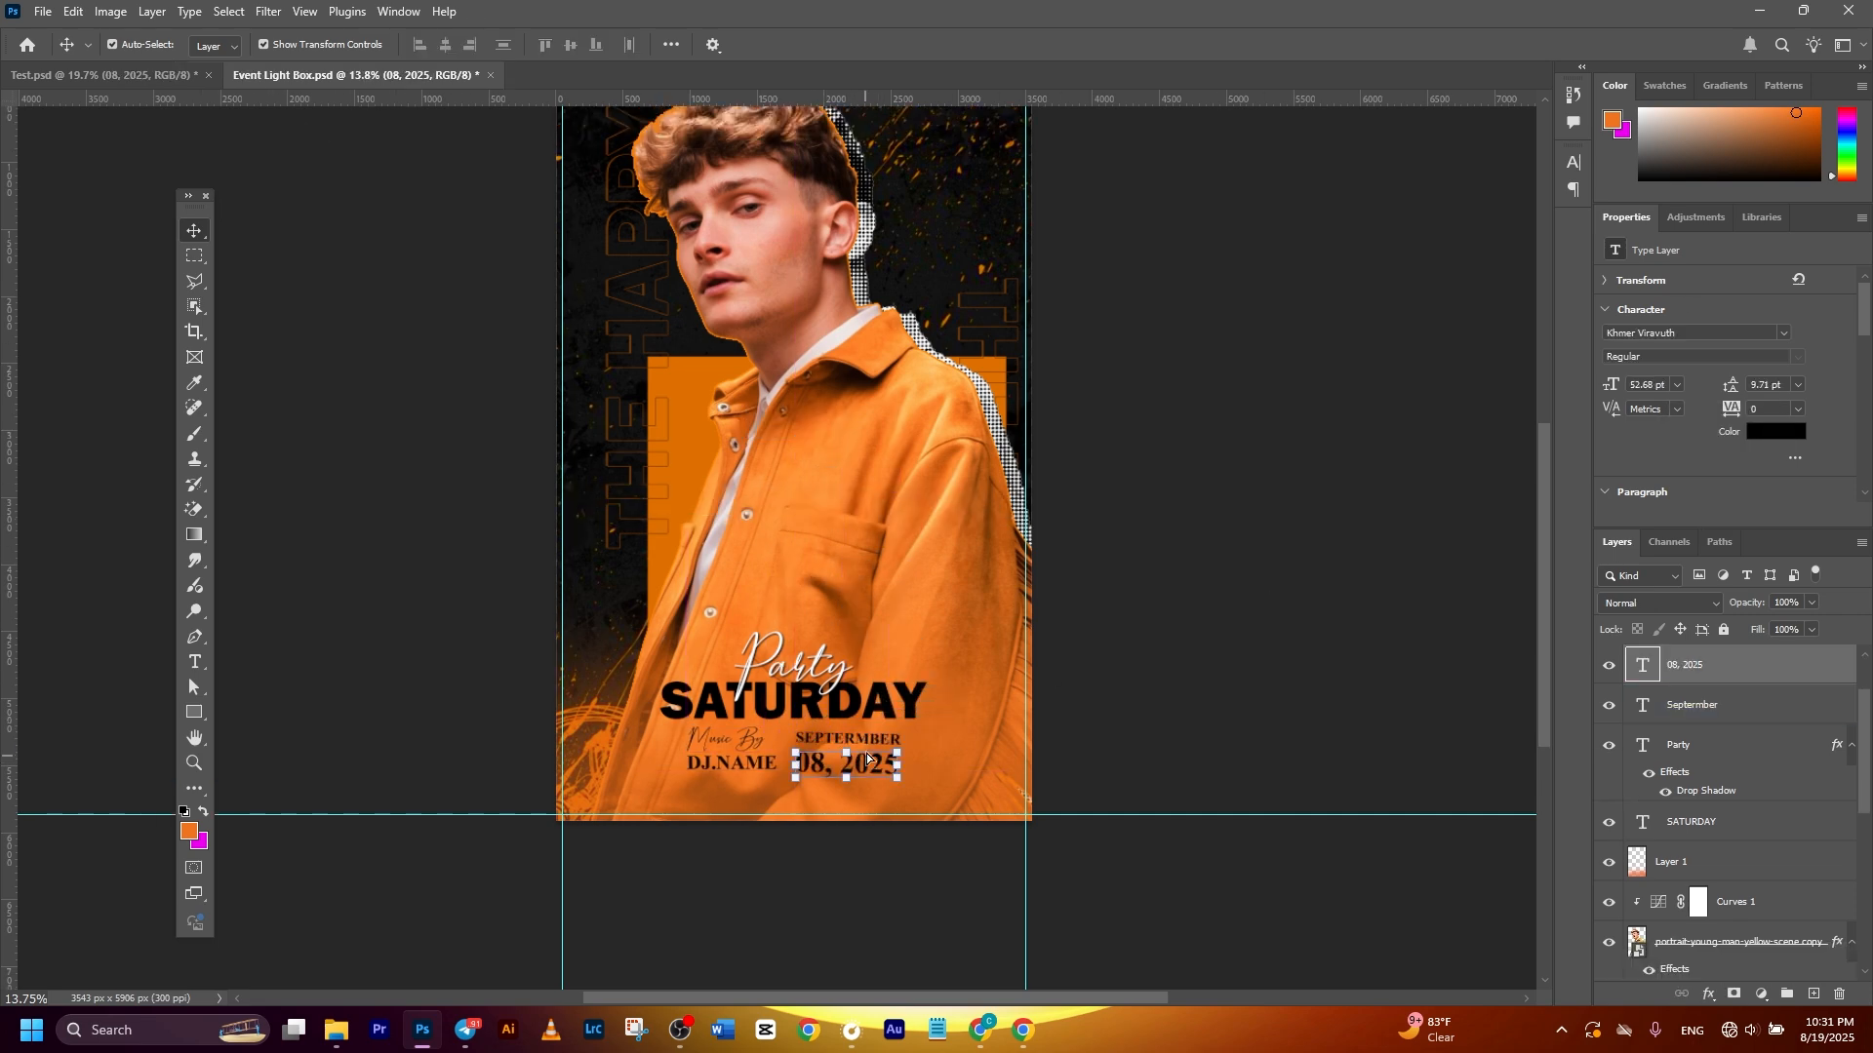
click(1168, 655)
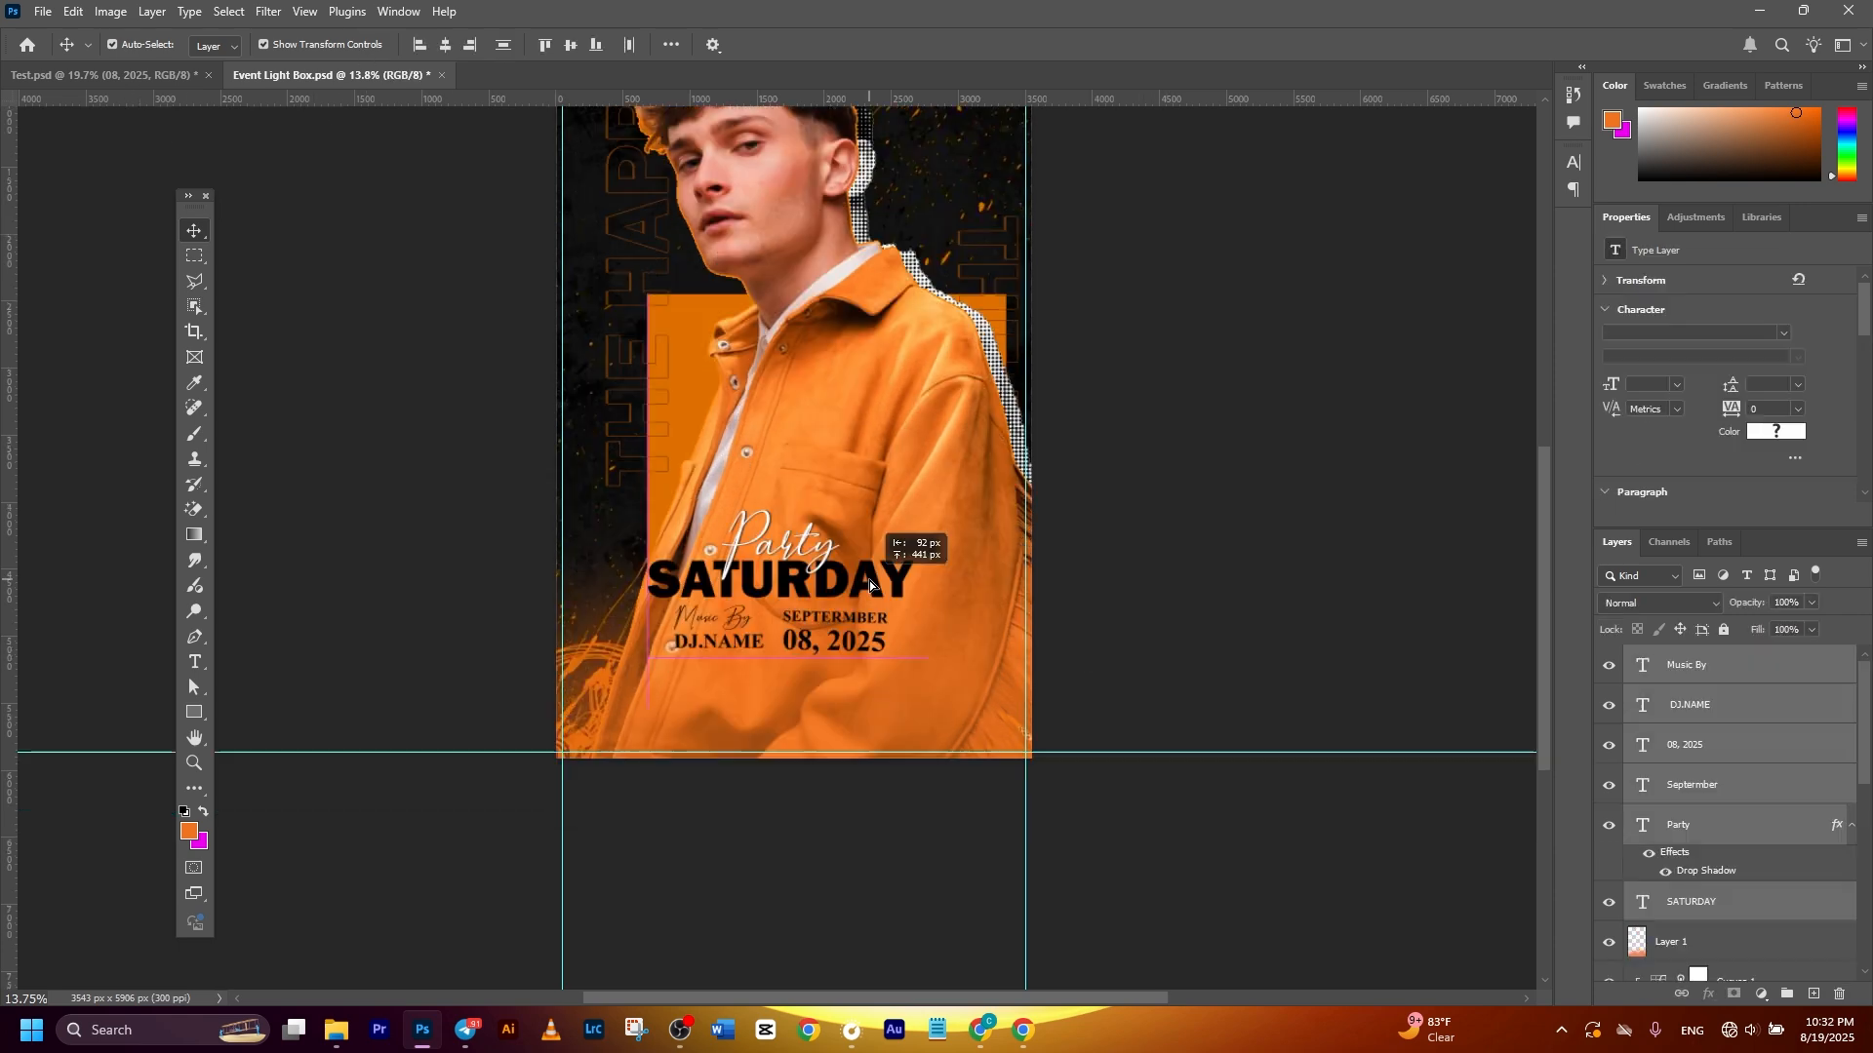
Move the whole event text block slightly higher, keeping it centred horizontally on the poster
drag(878, 585, 878, 629)
click(1339, 624)
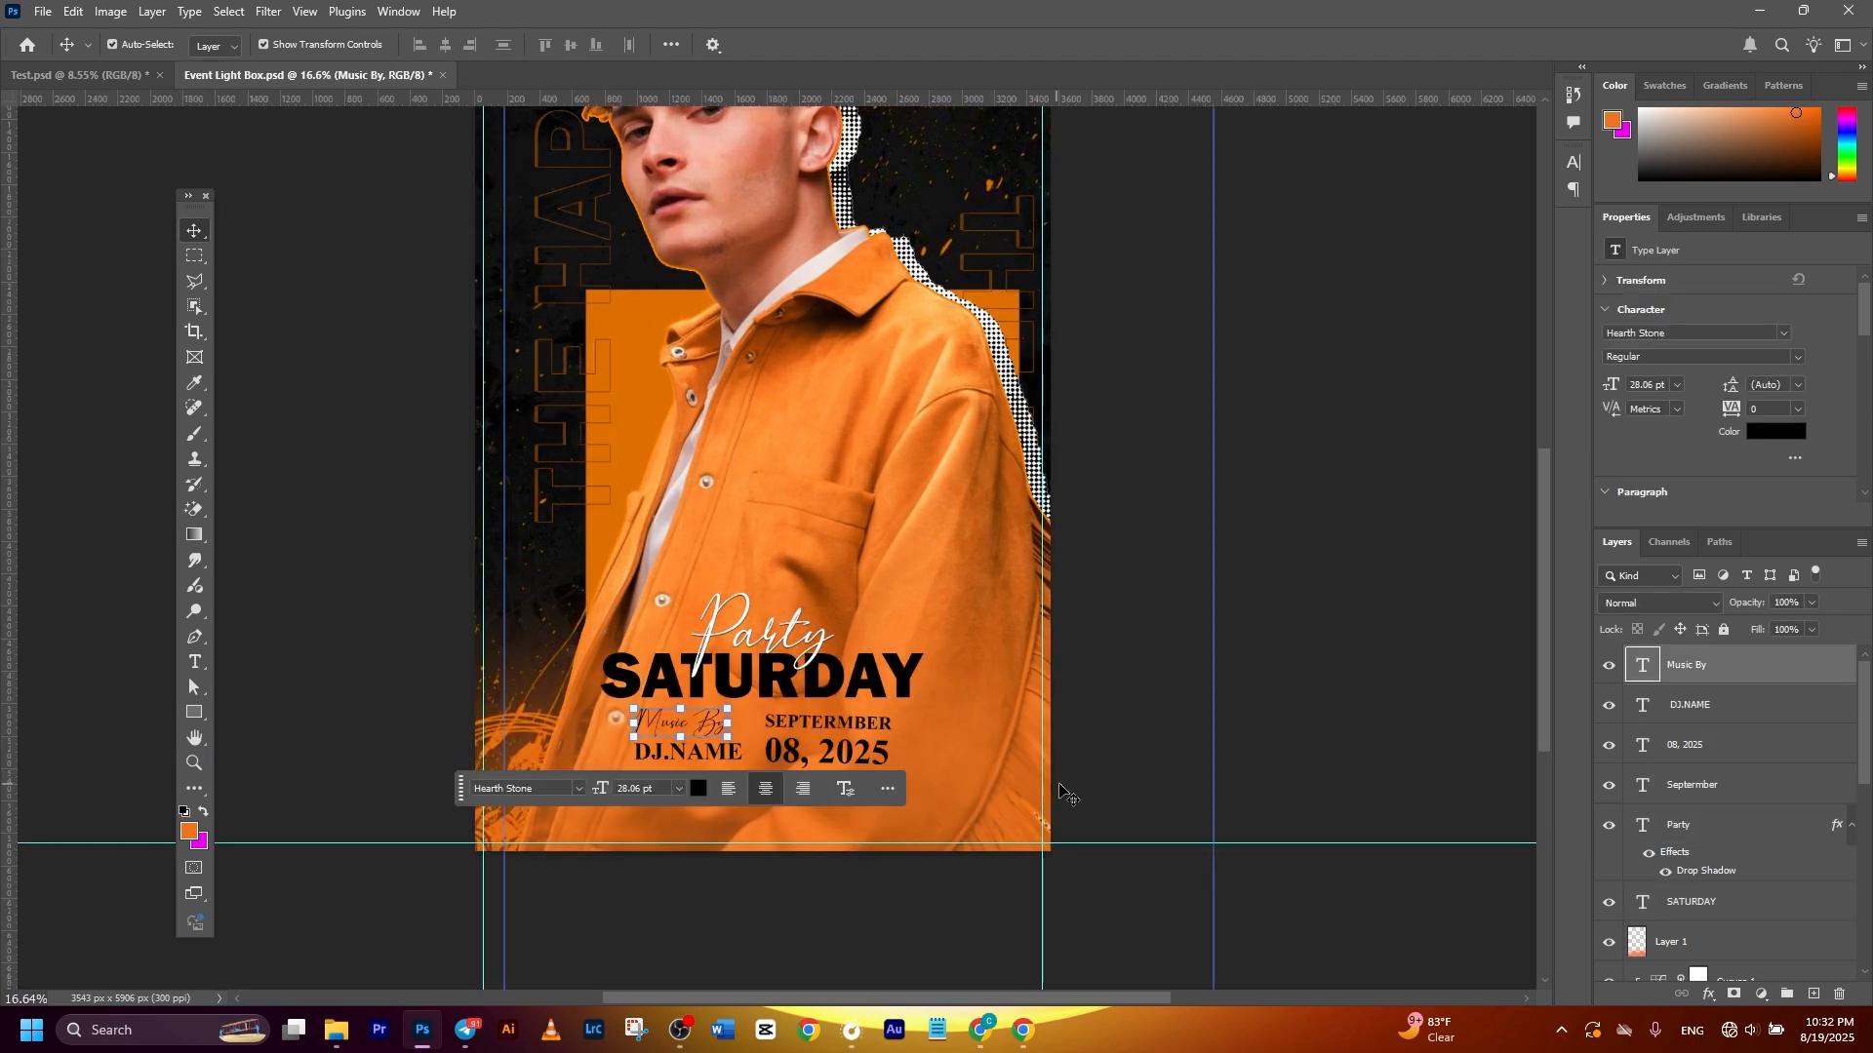
click(1422, 648)
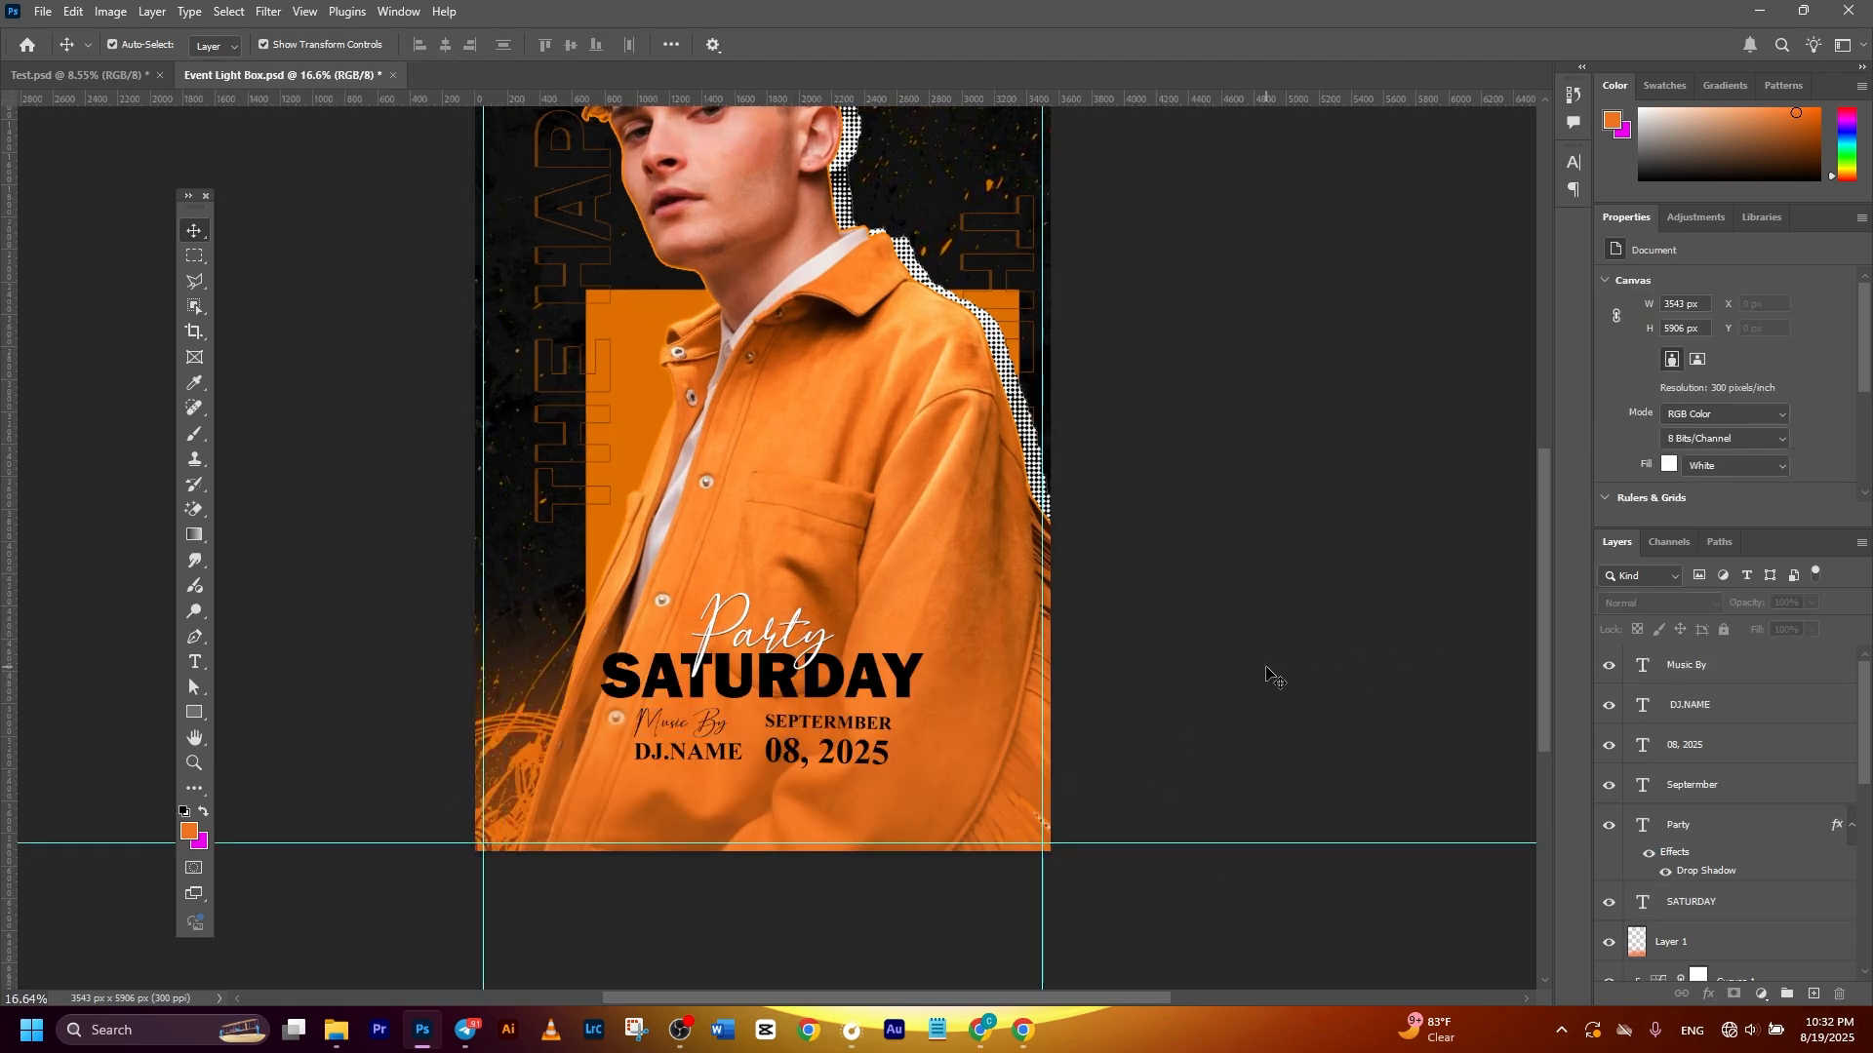
Place the BOOKING NOW! heading with the phone numbers, contact icons and website line beneath the DJ name and date
click(1785, 676)
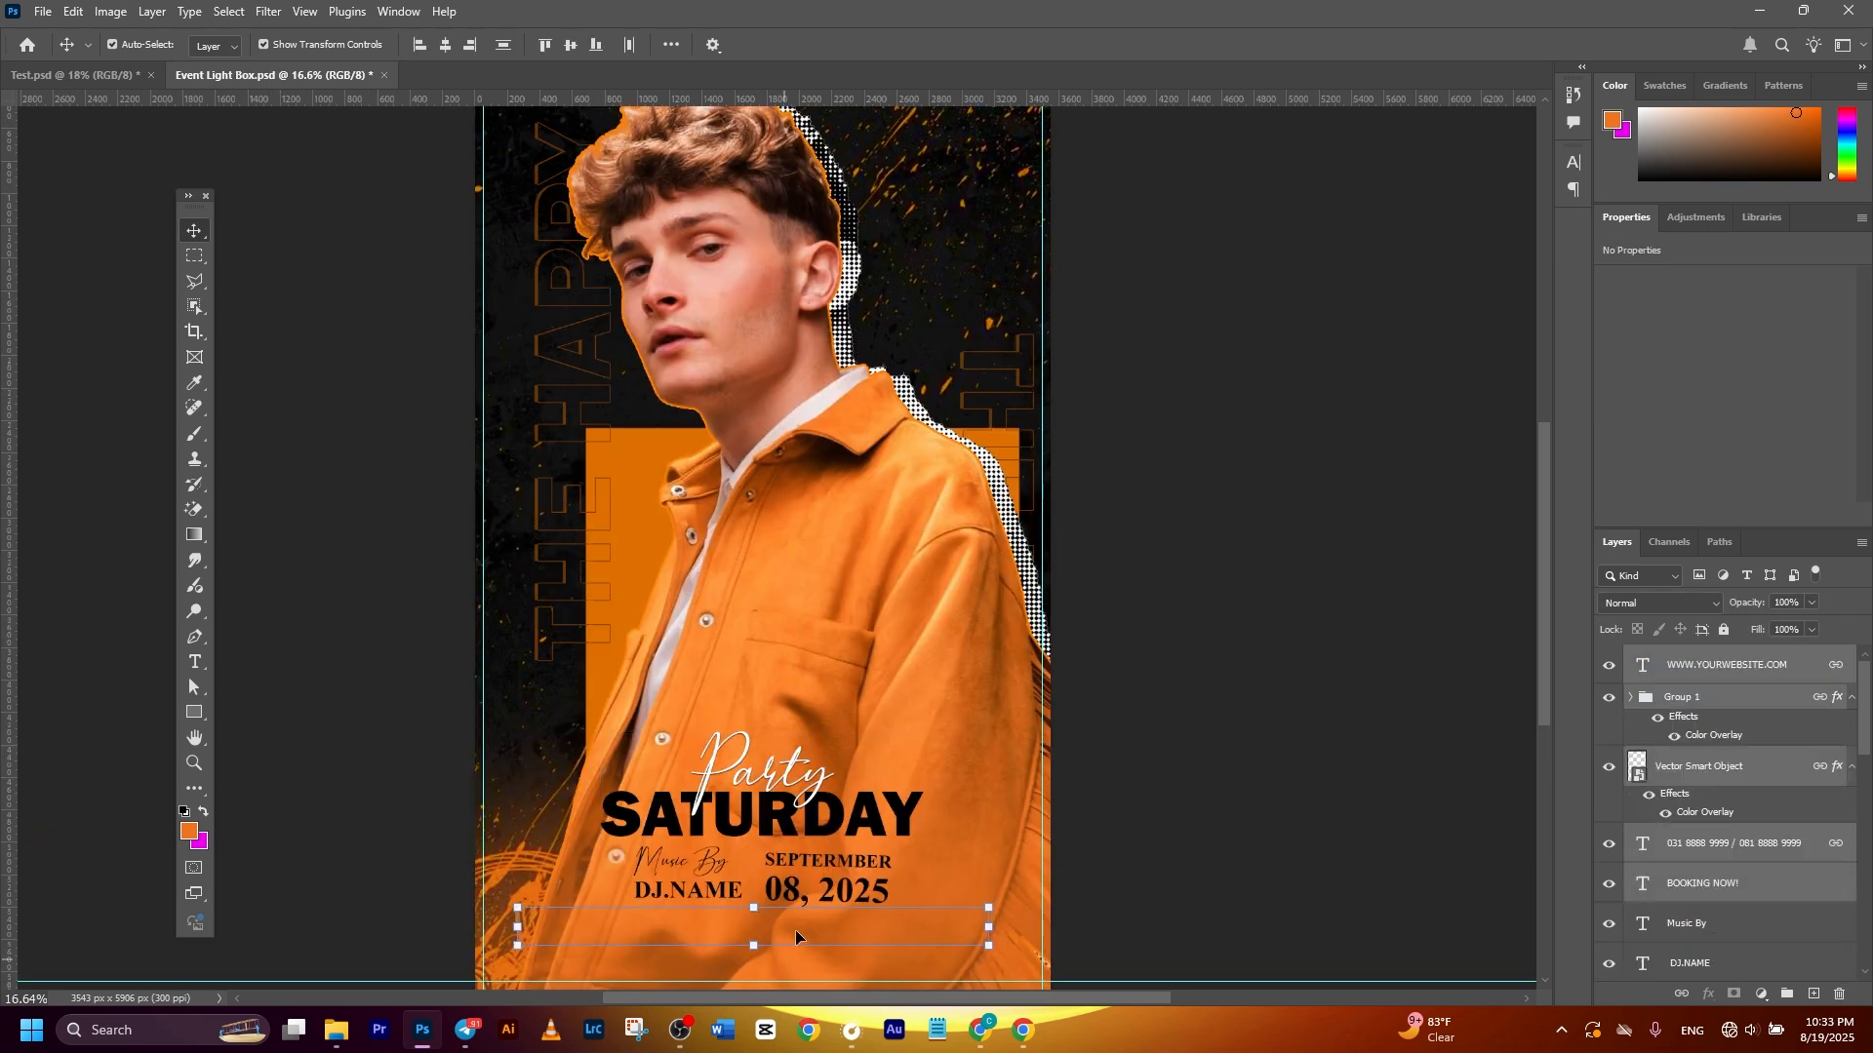
scroll(793, 929, down, 5)
drag(856, 720, 862, 719)
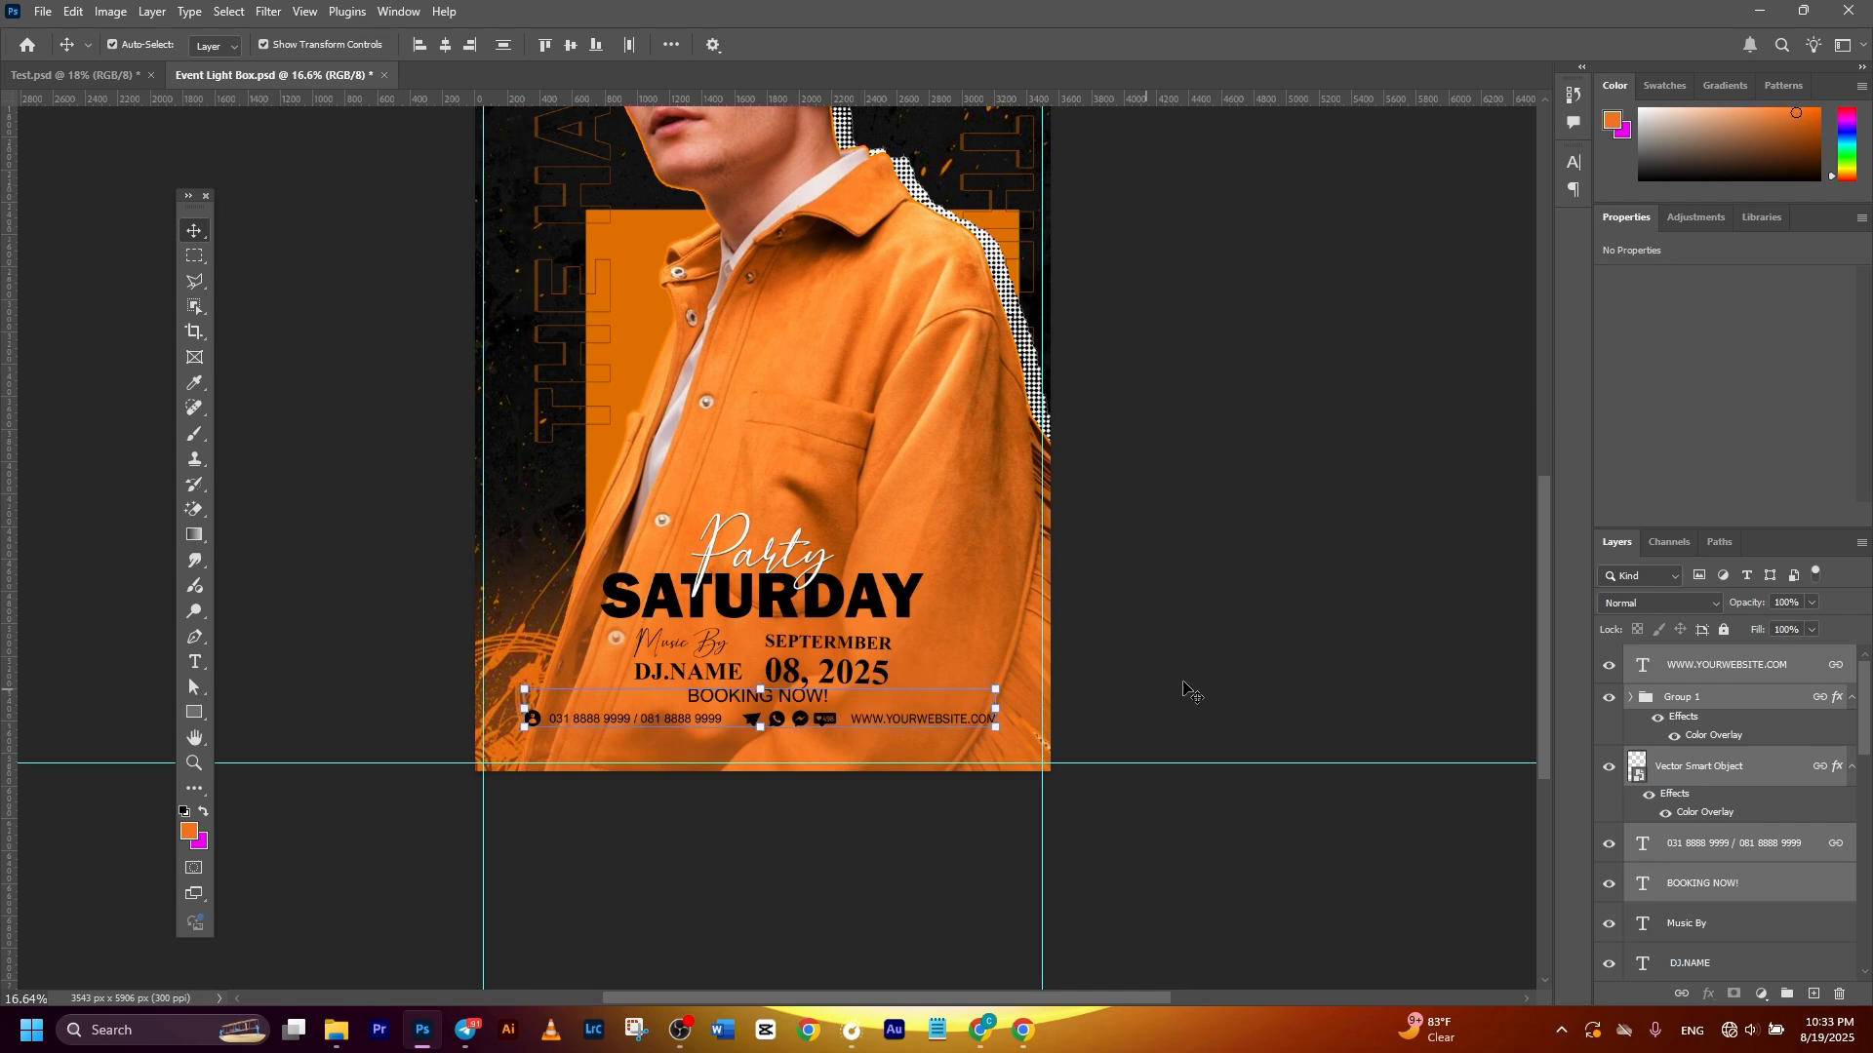
click(1258, 638)
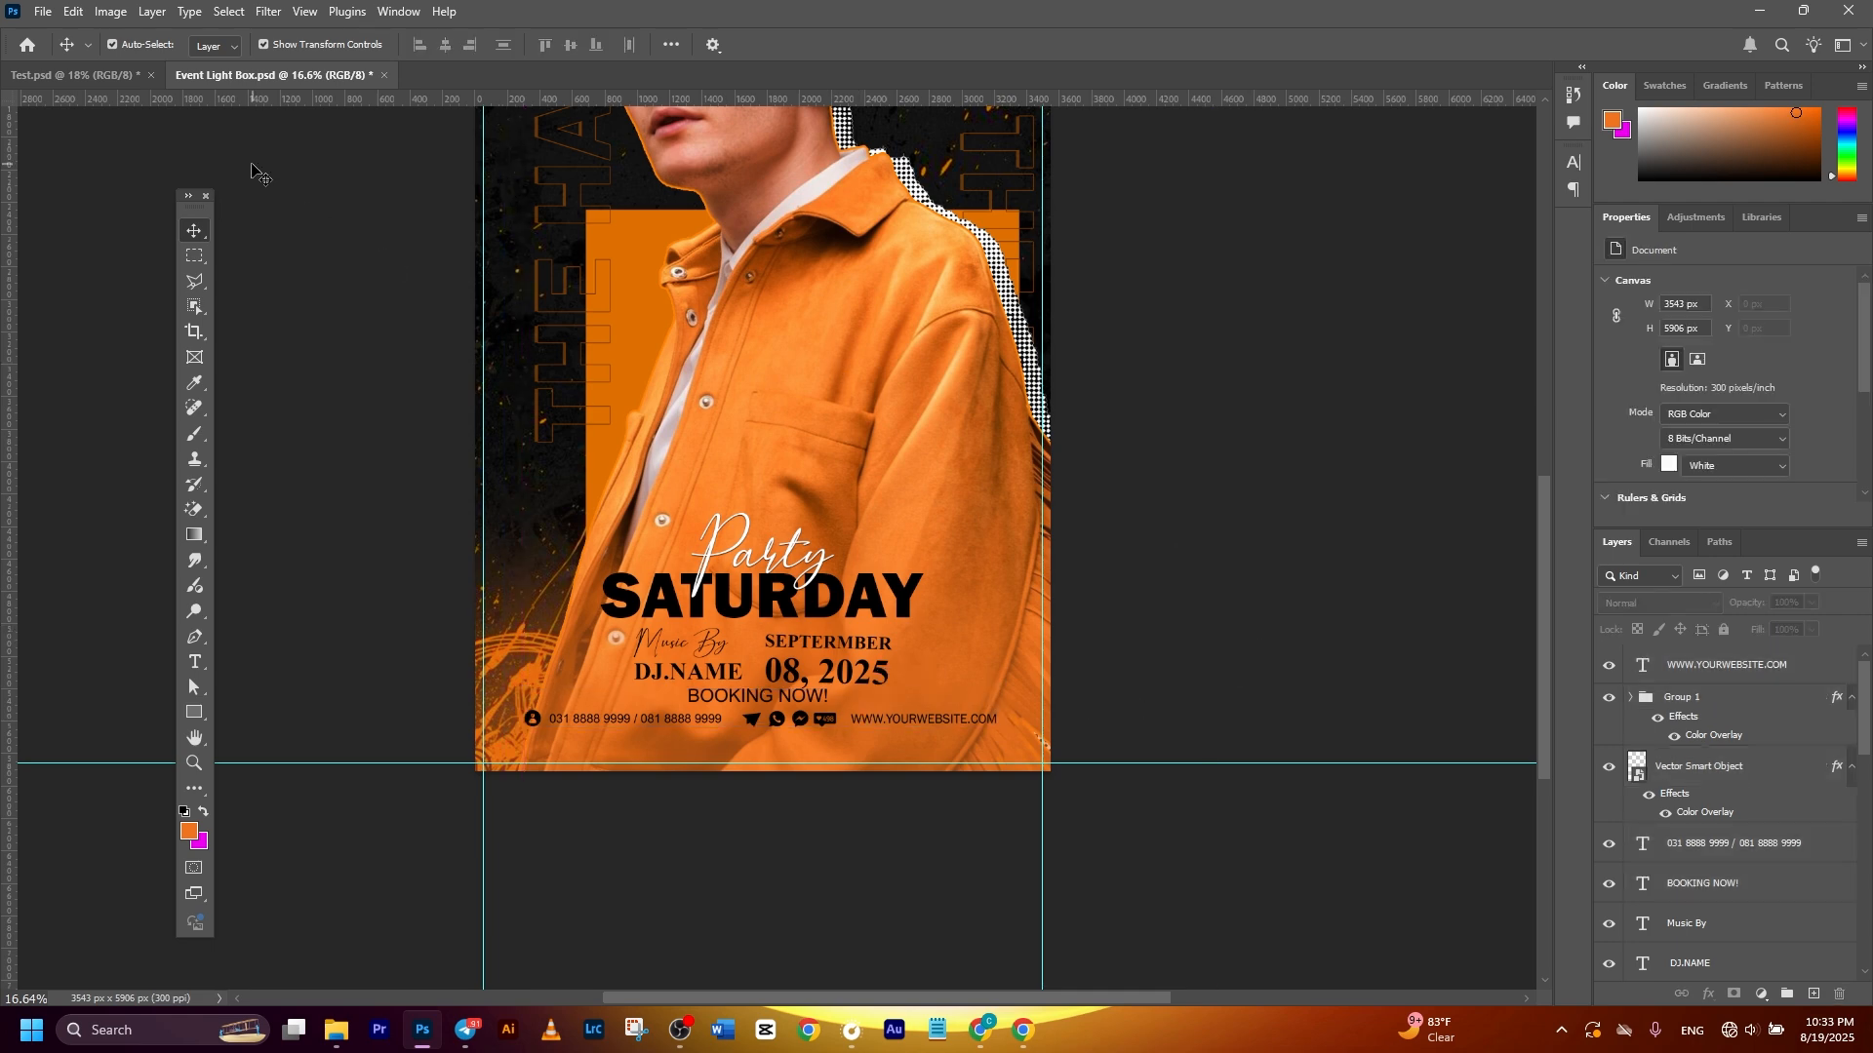
Copy the white address text and its location icon from Test.psd into Event Light Box.psd, placing them beneath the contact line
click(120, 76)
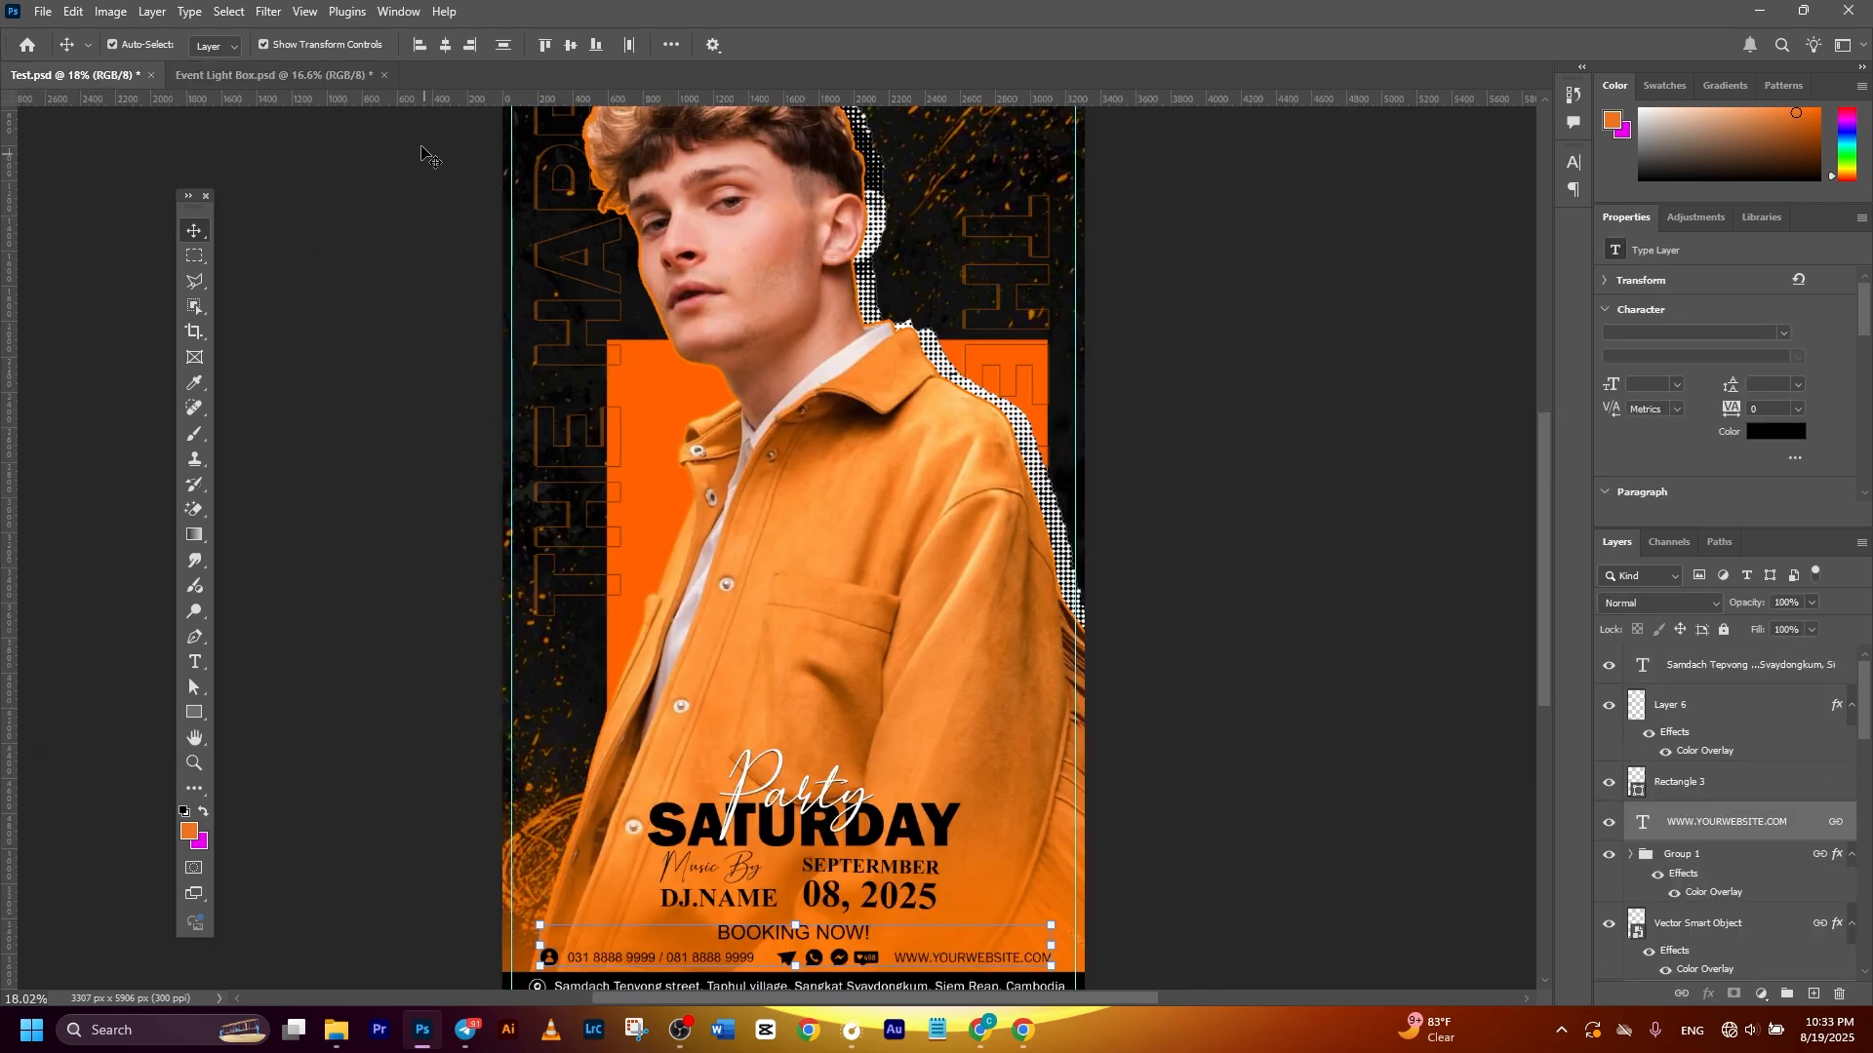
scroll(891, 720, down, 2)
click(1395, 652)
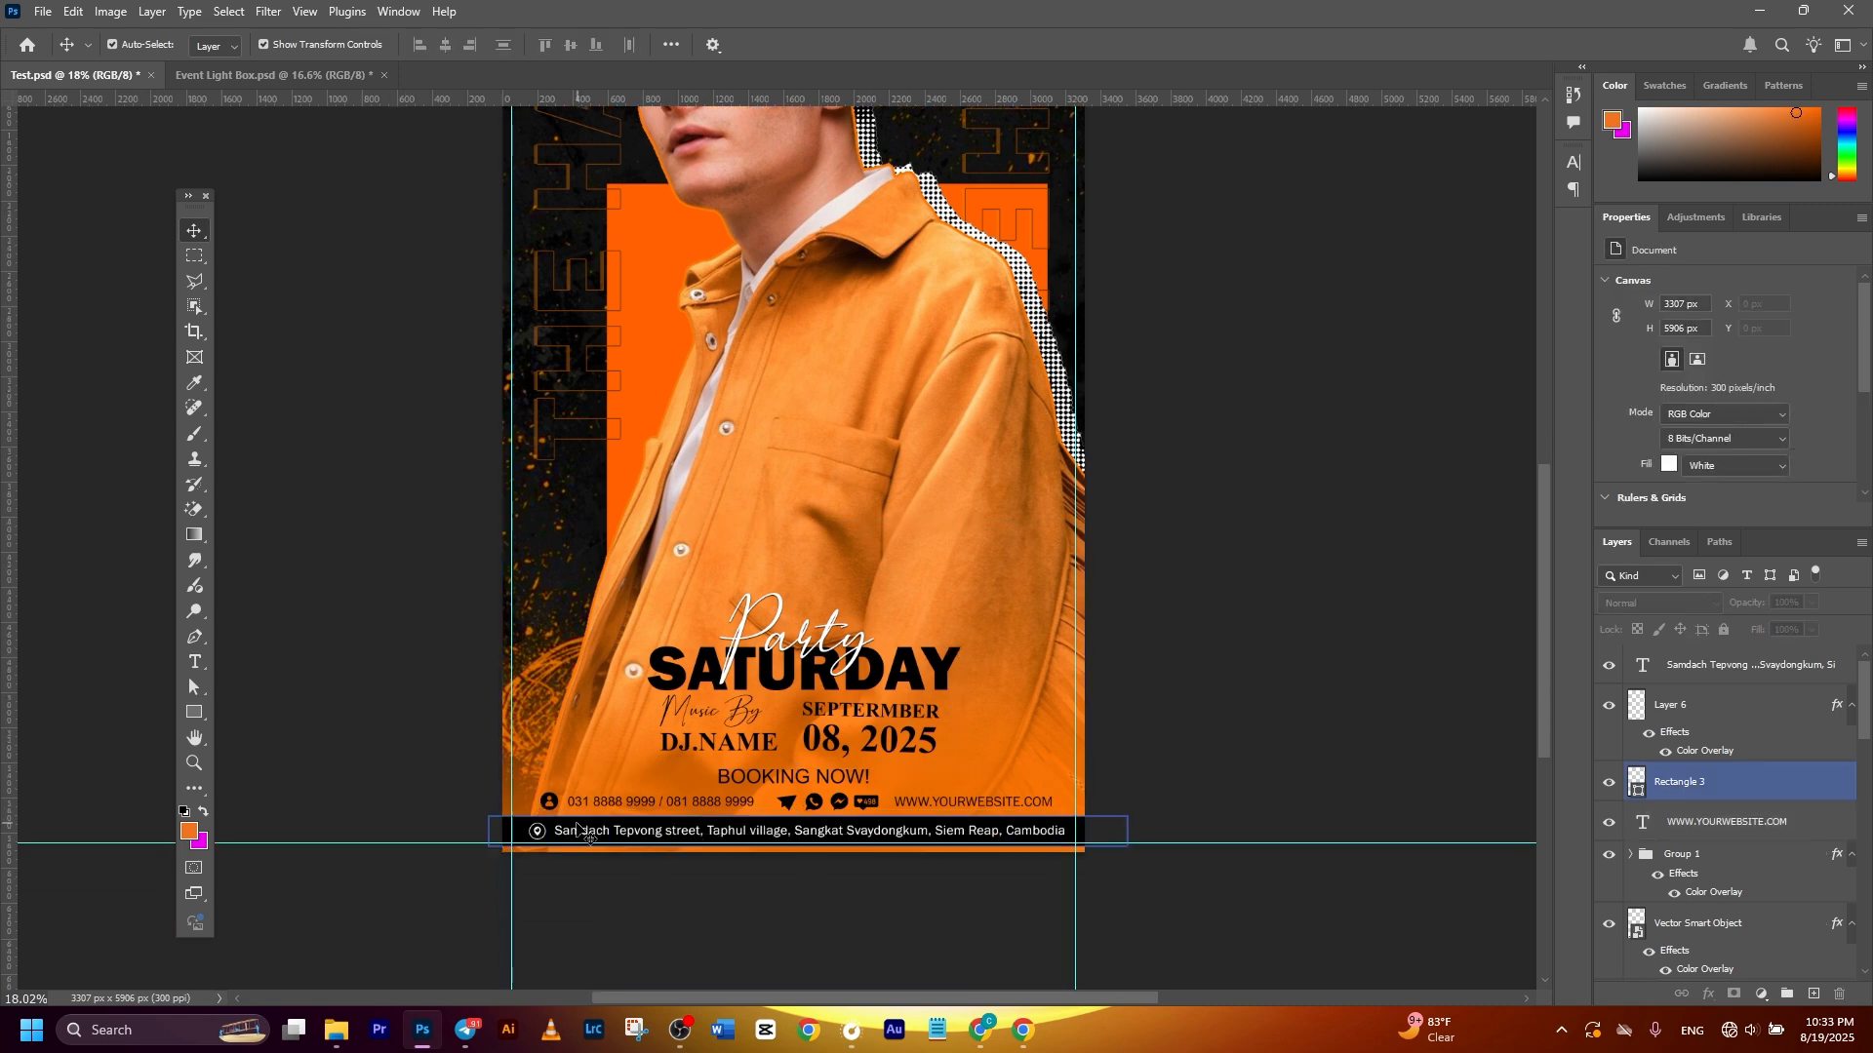
click(271, 75)
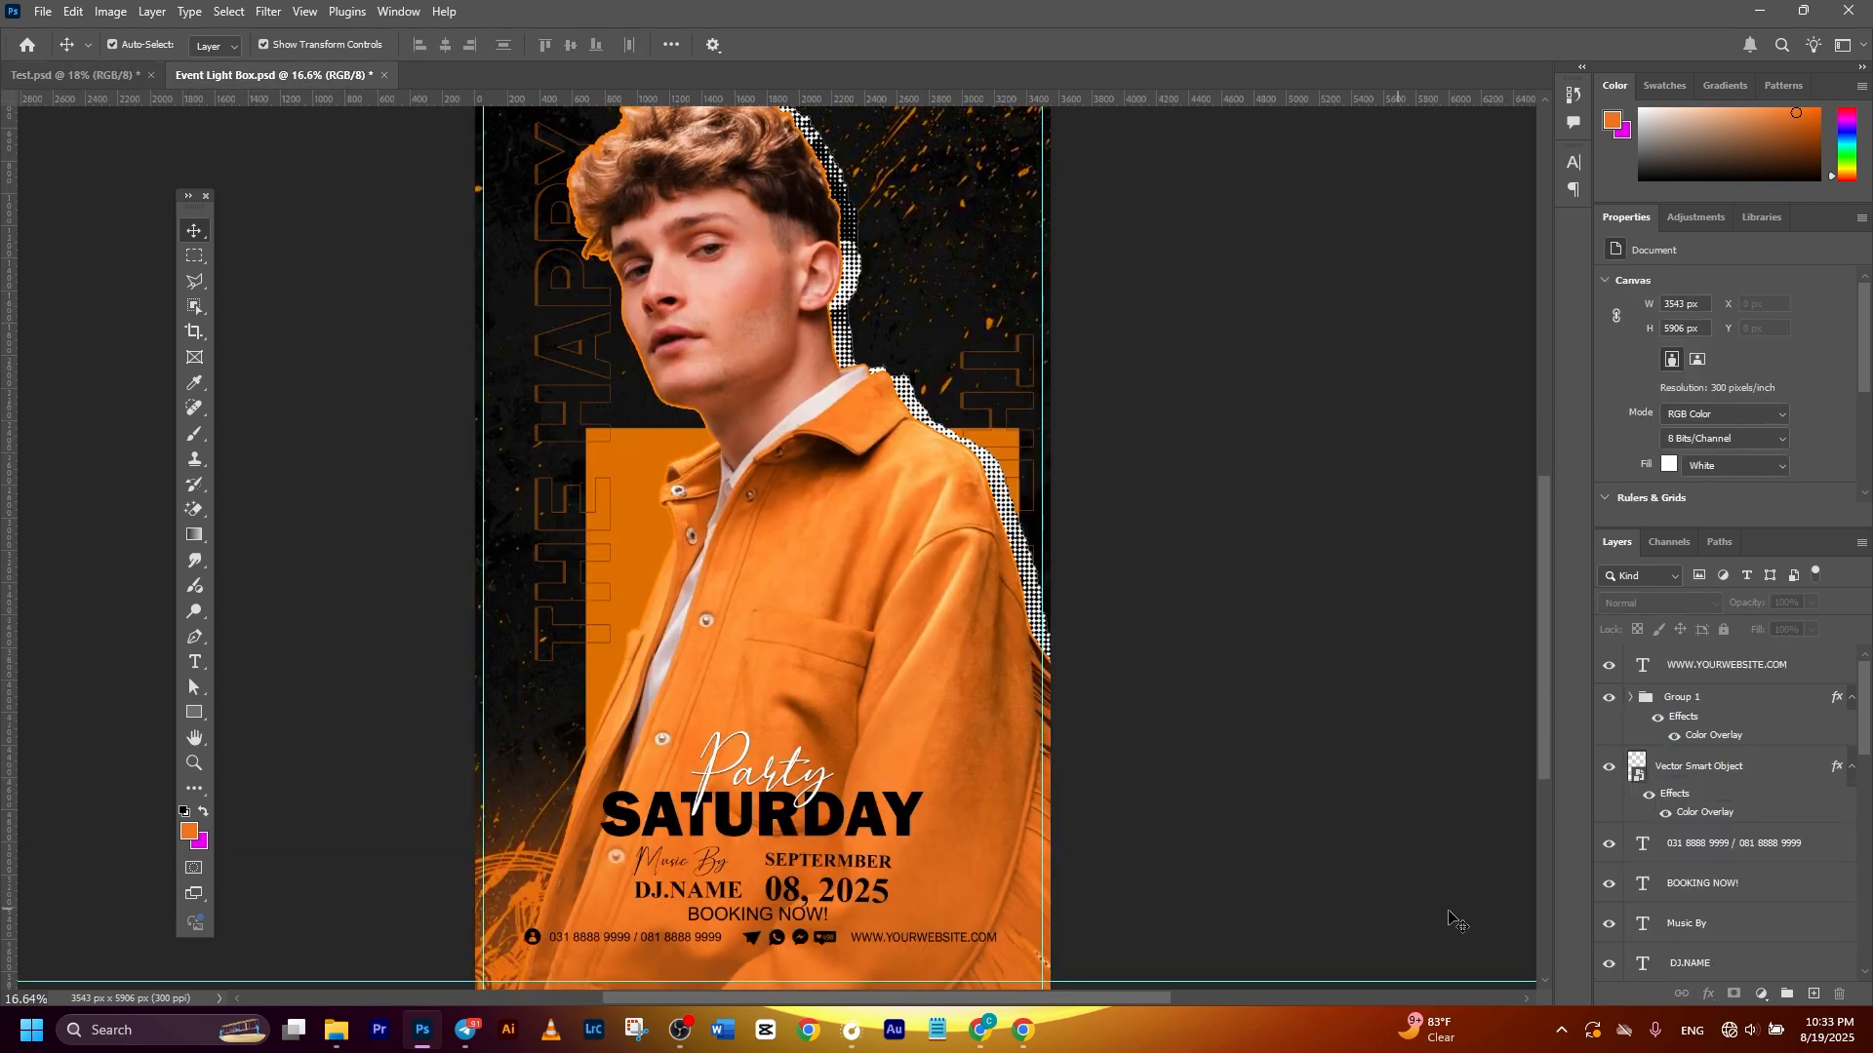
click(1734, 680)
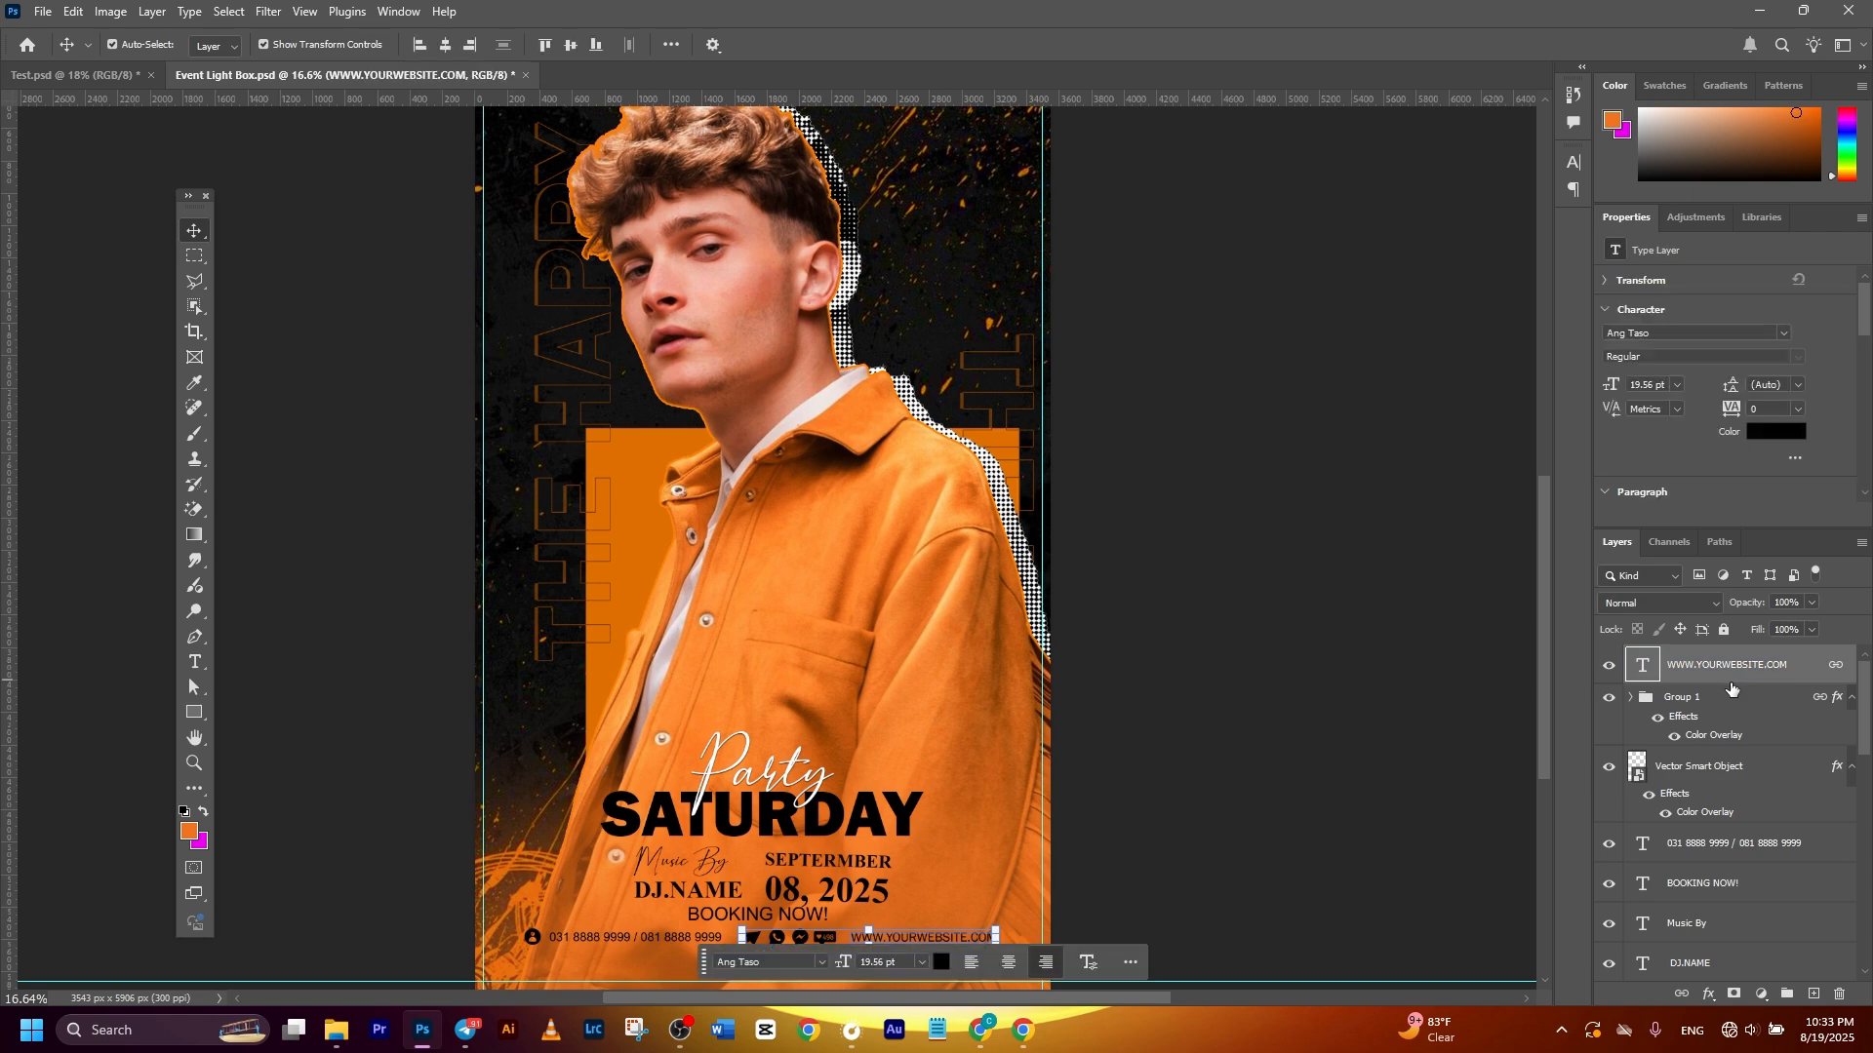
key(ctrl+v)
scroll(817, 946, down, 3)
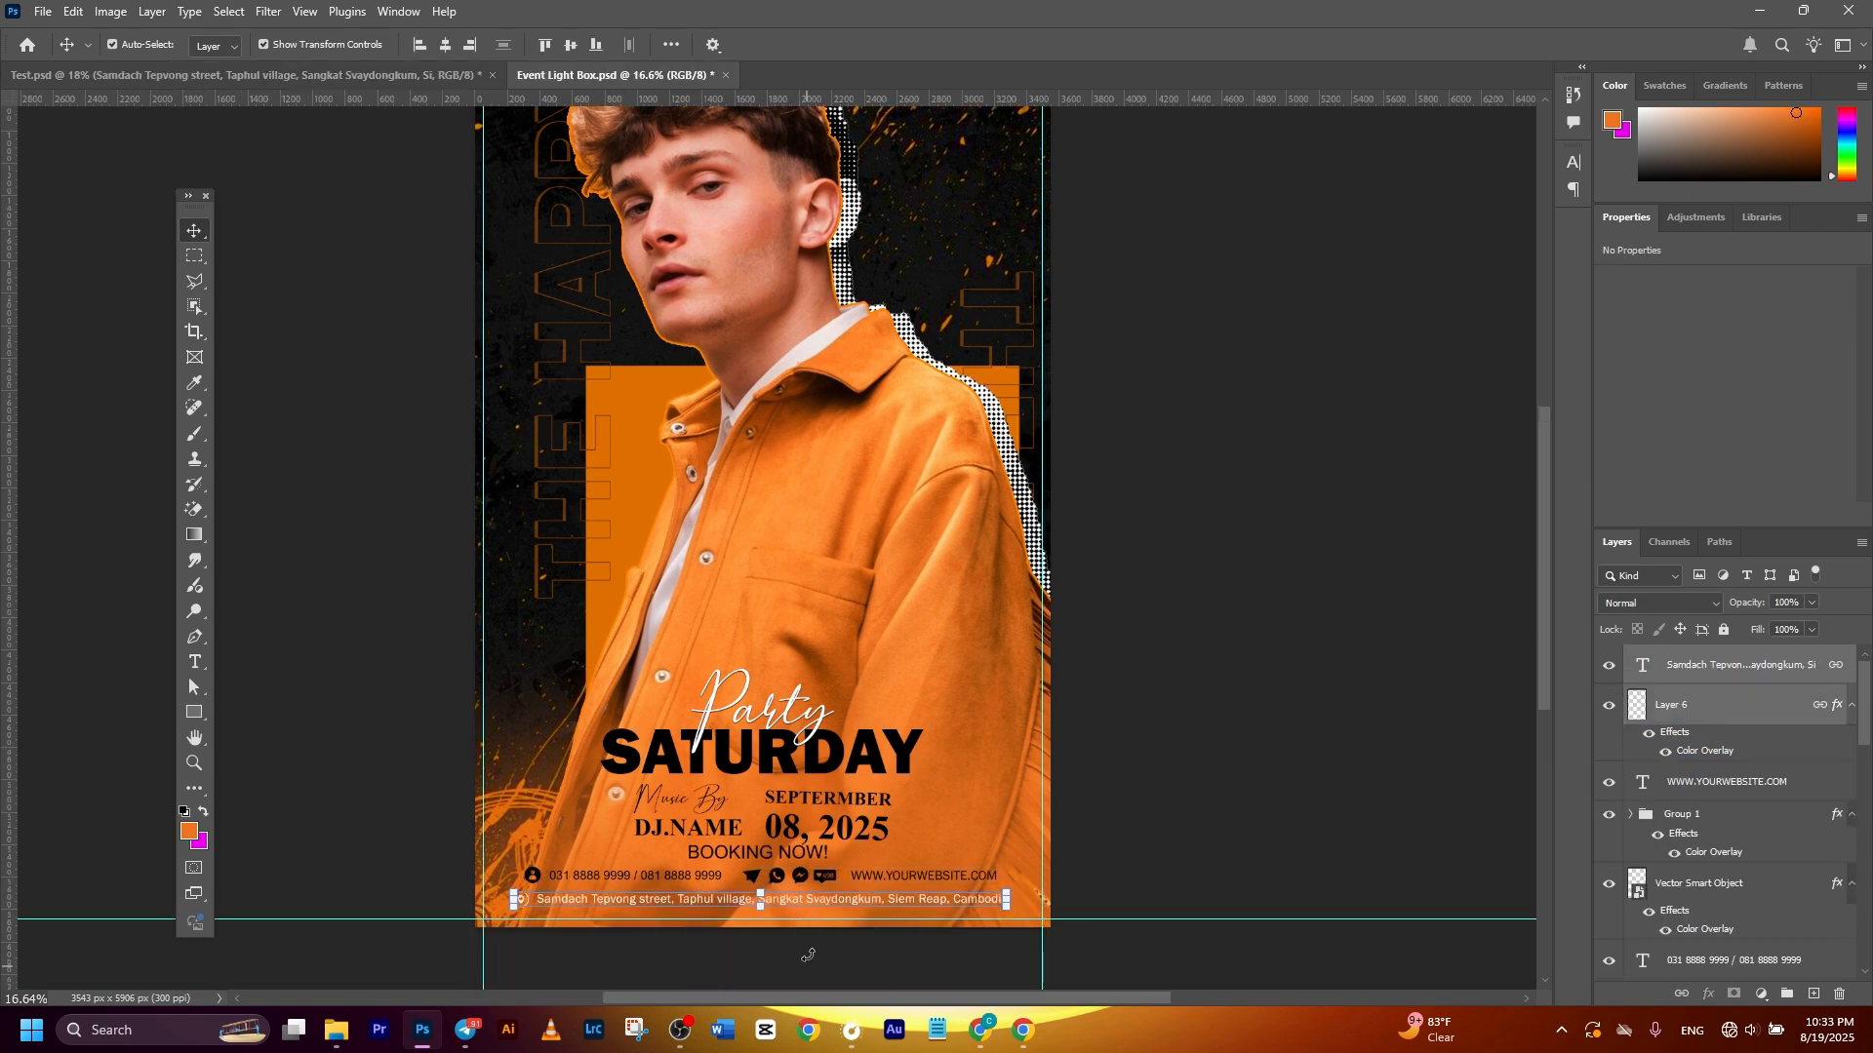
click(1212, 406)
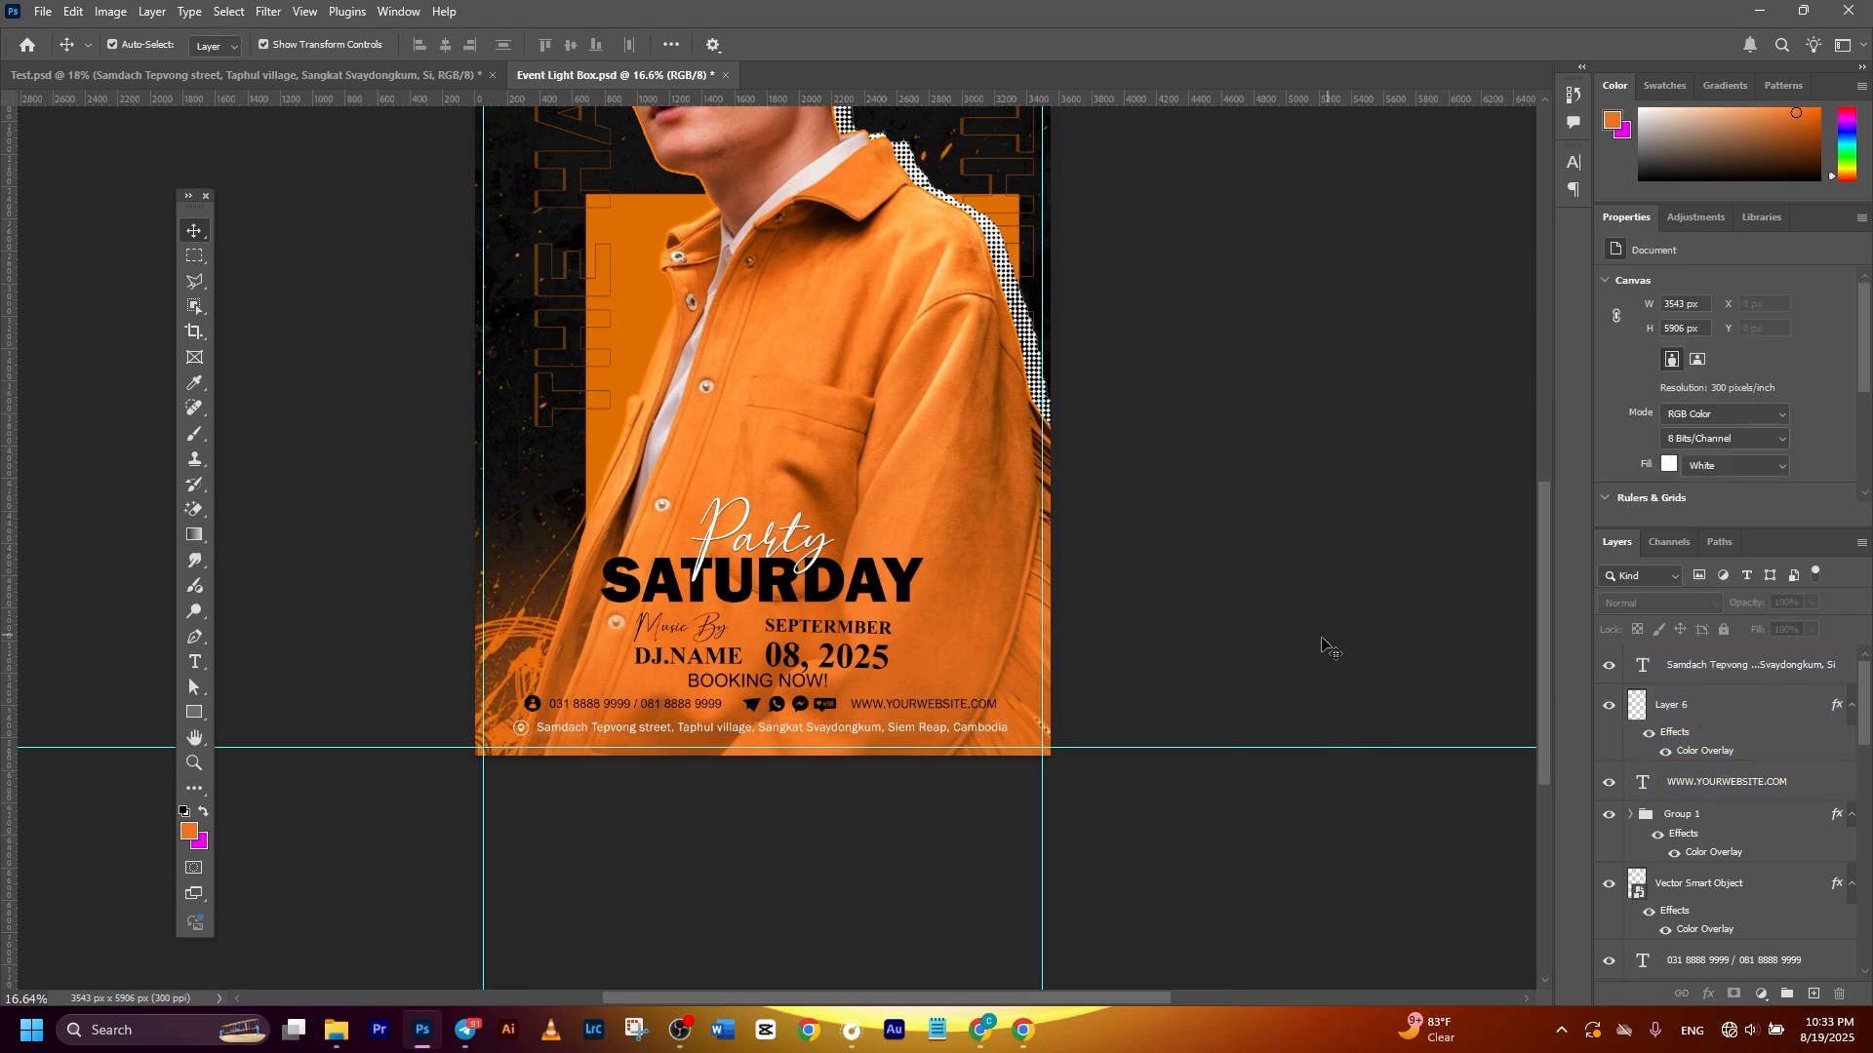
Draw a black strokeless bar about 3556 x 191 px across the poster's full width, behind the address text
click(864, 735)
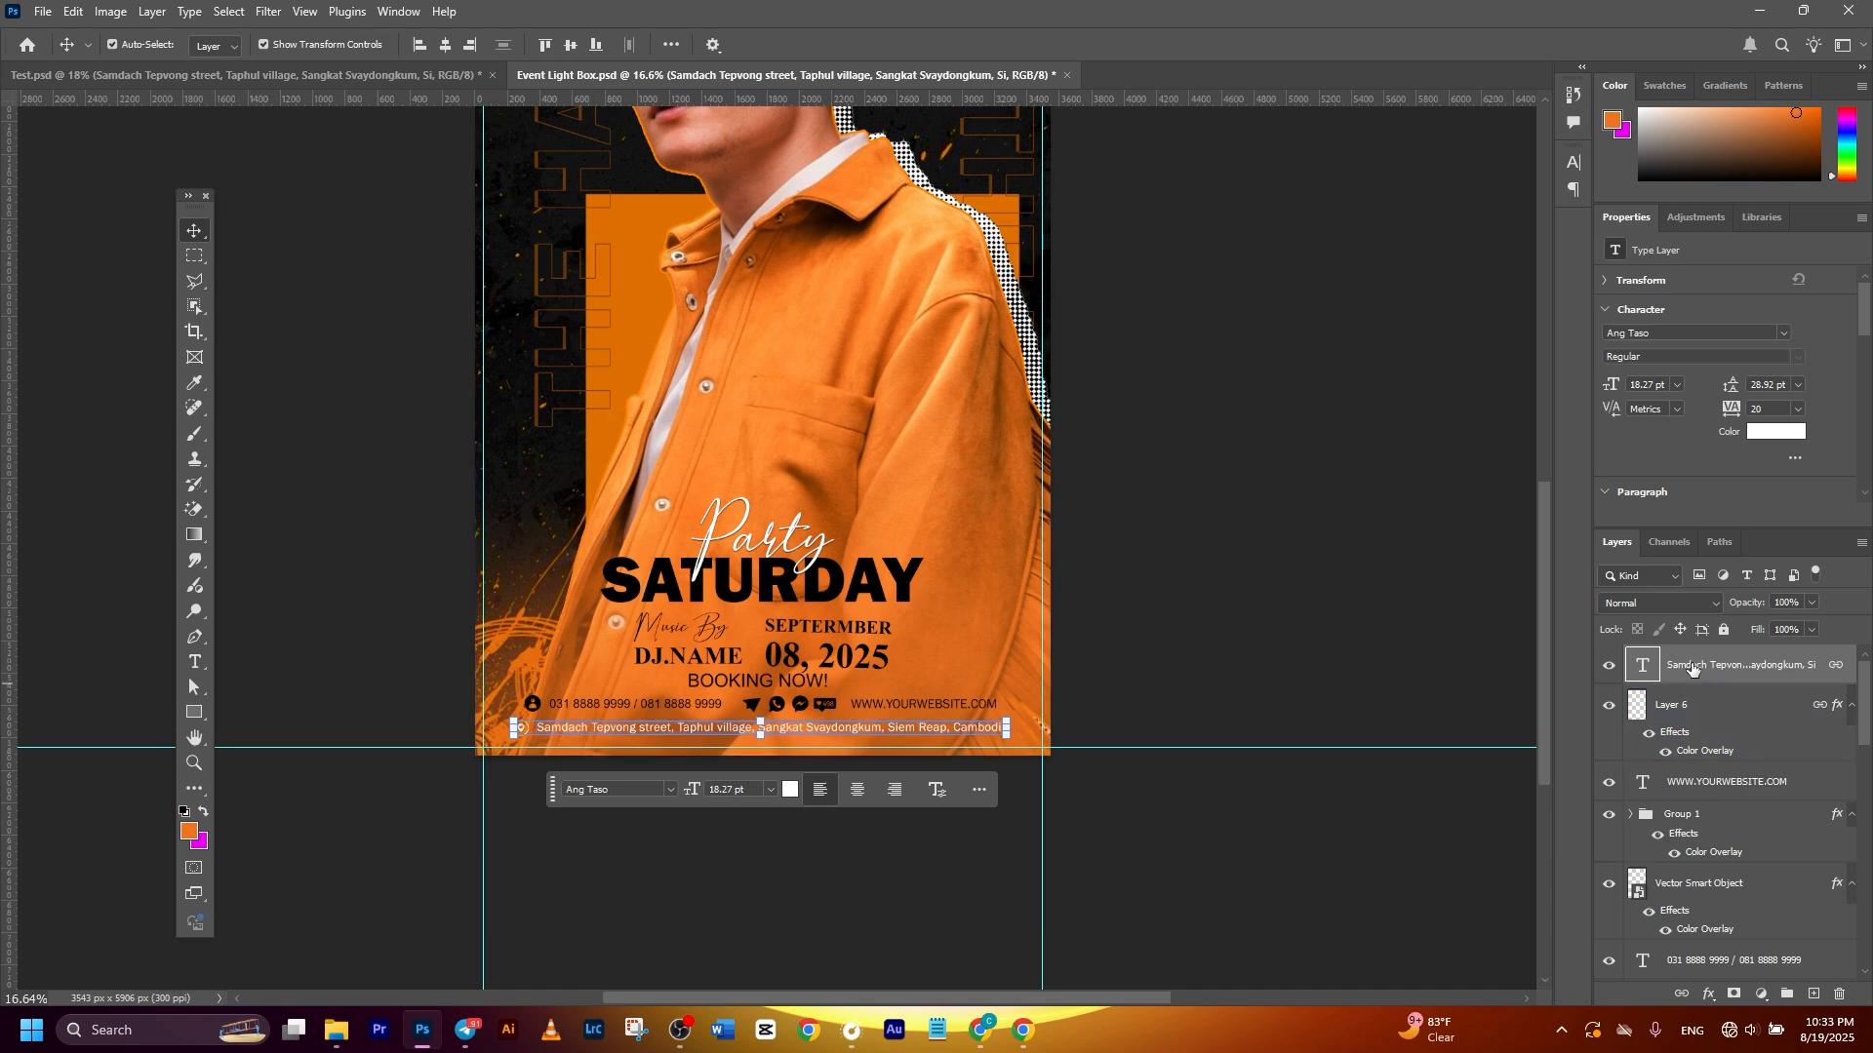
click(1694, 703)
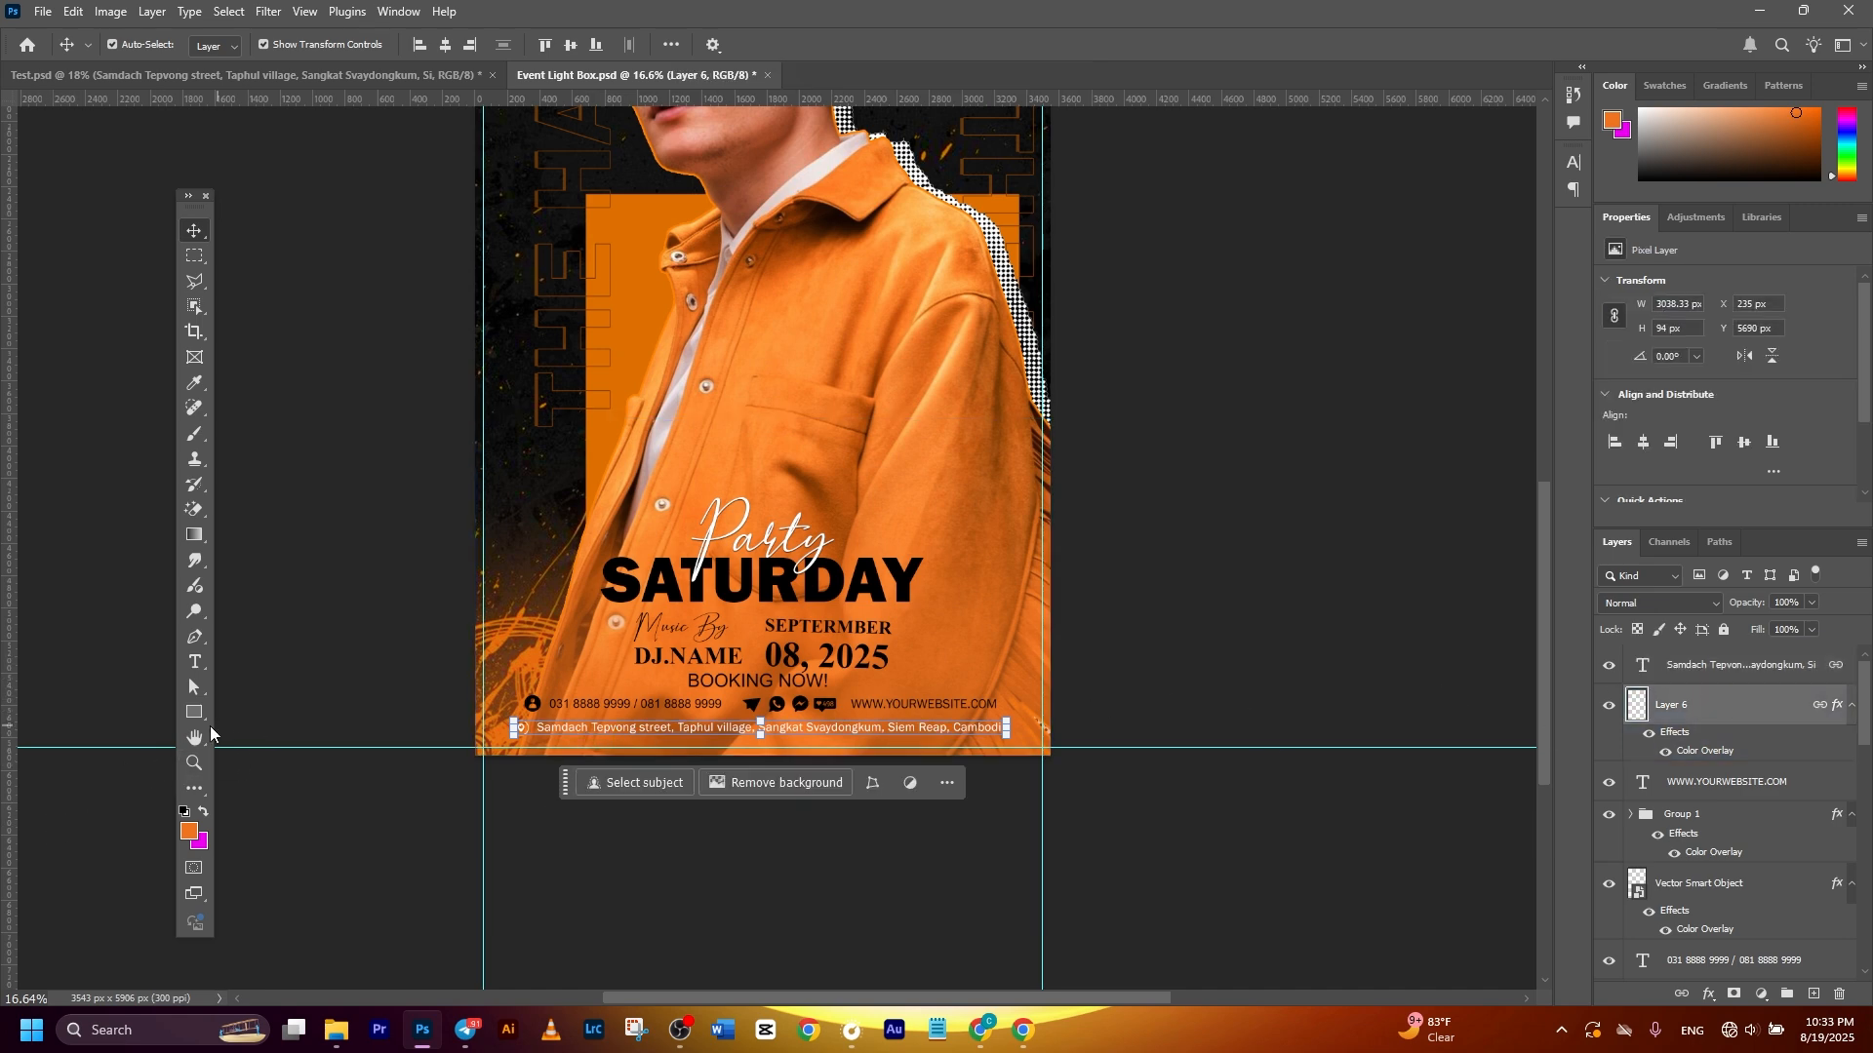
click(199, 713)
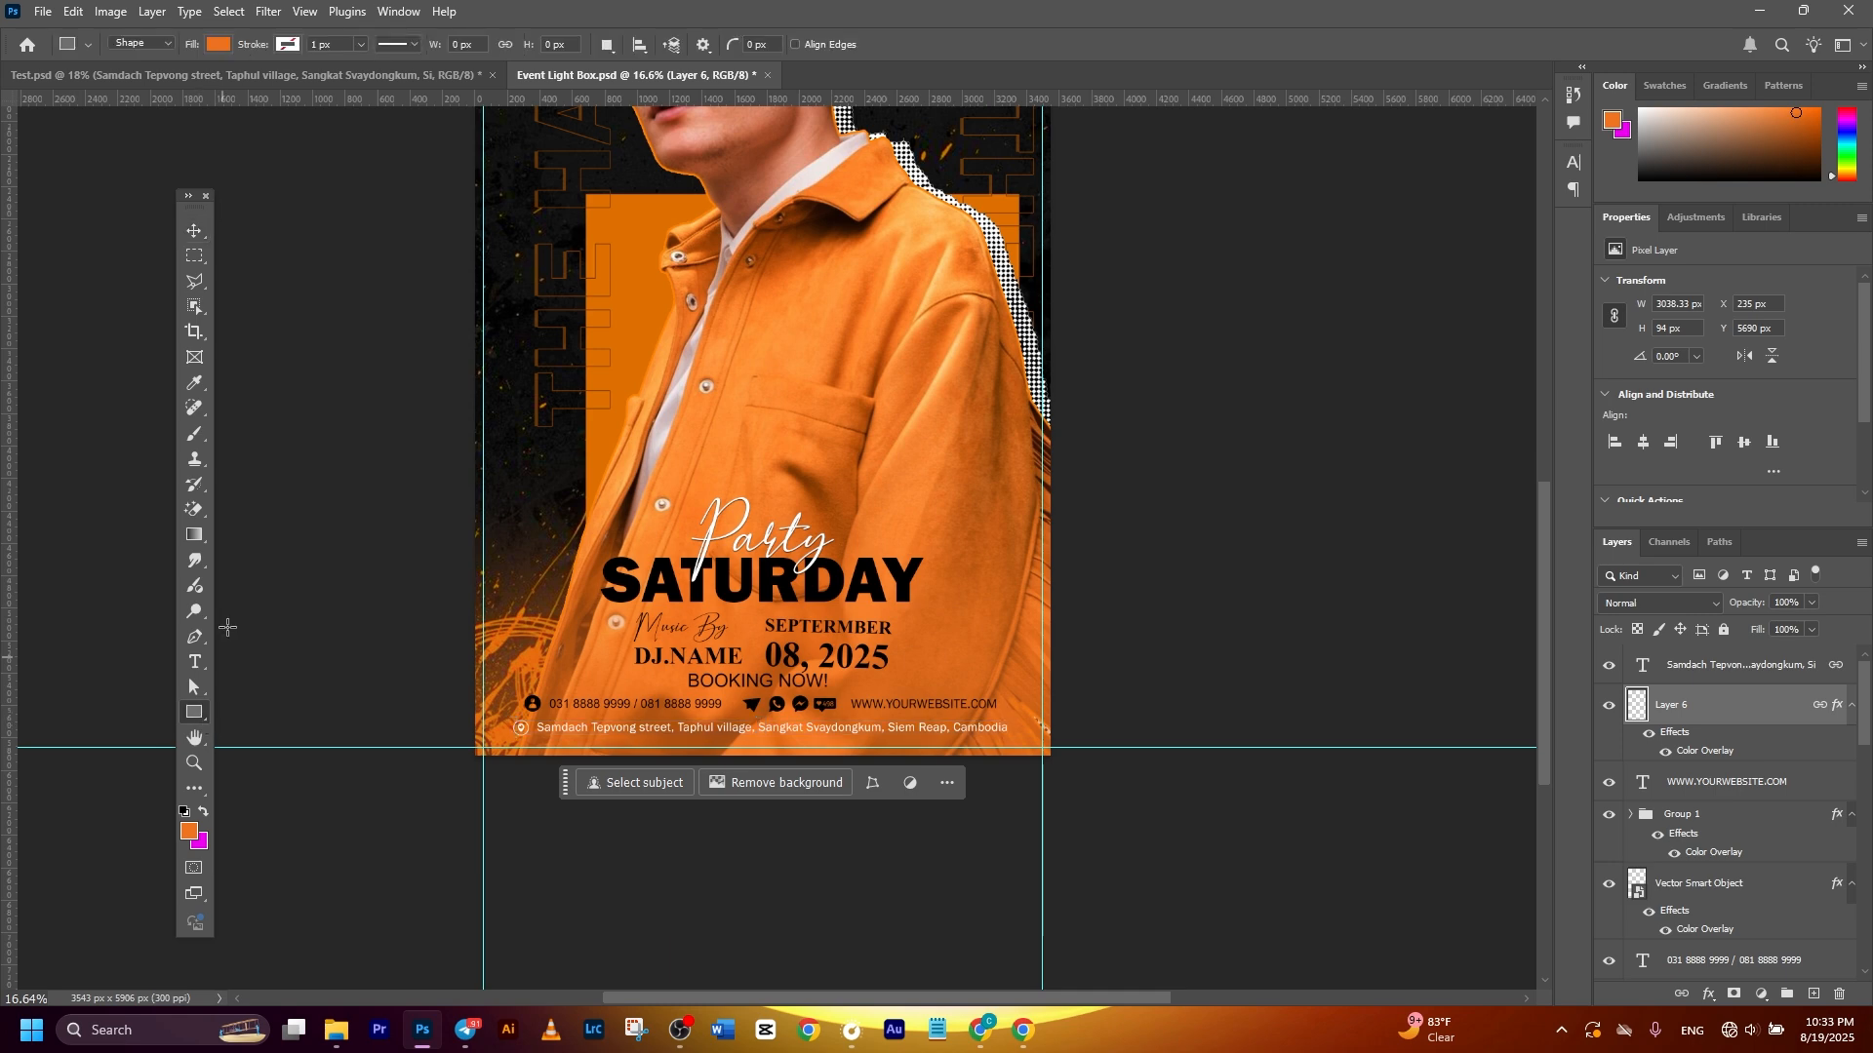
click(217, 45)
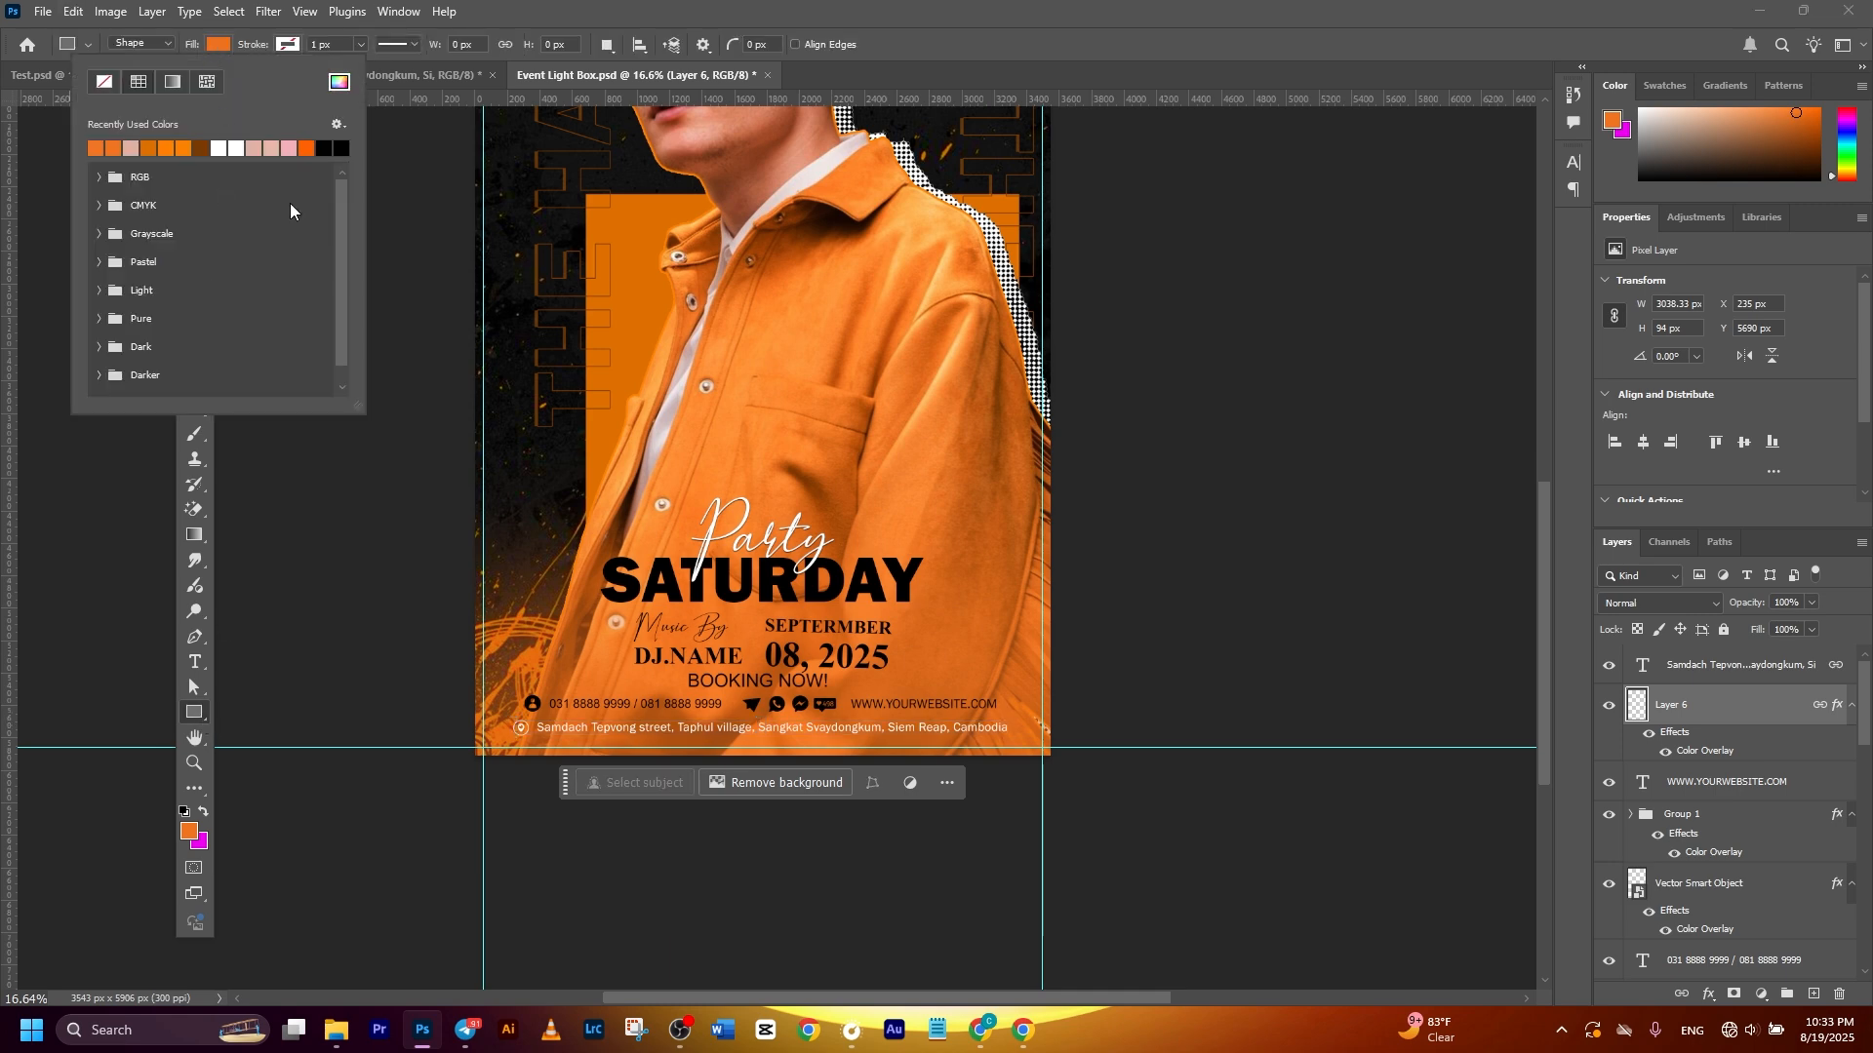
click(325, 148)
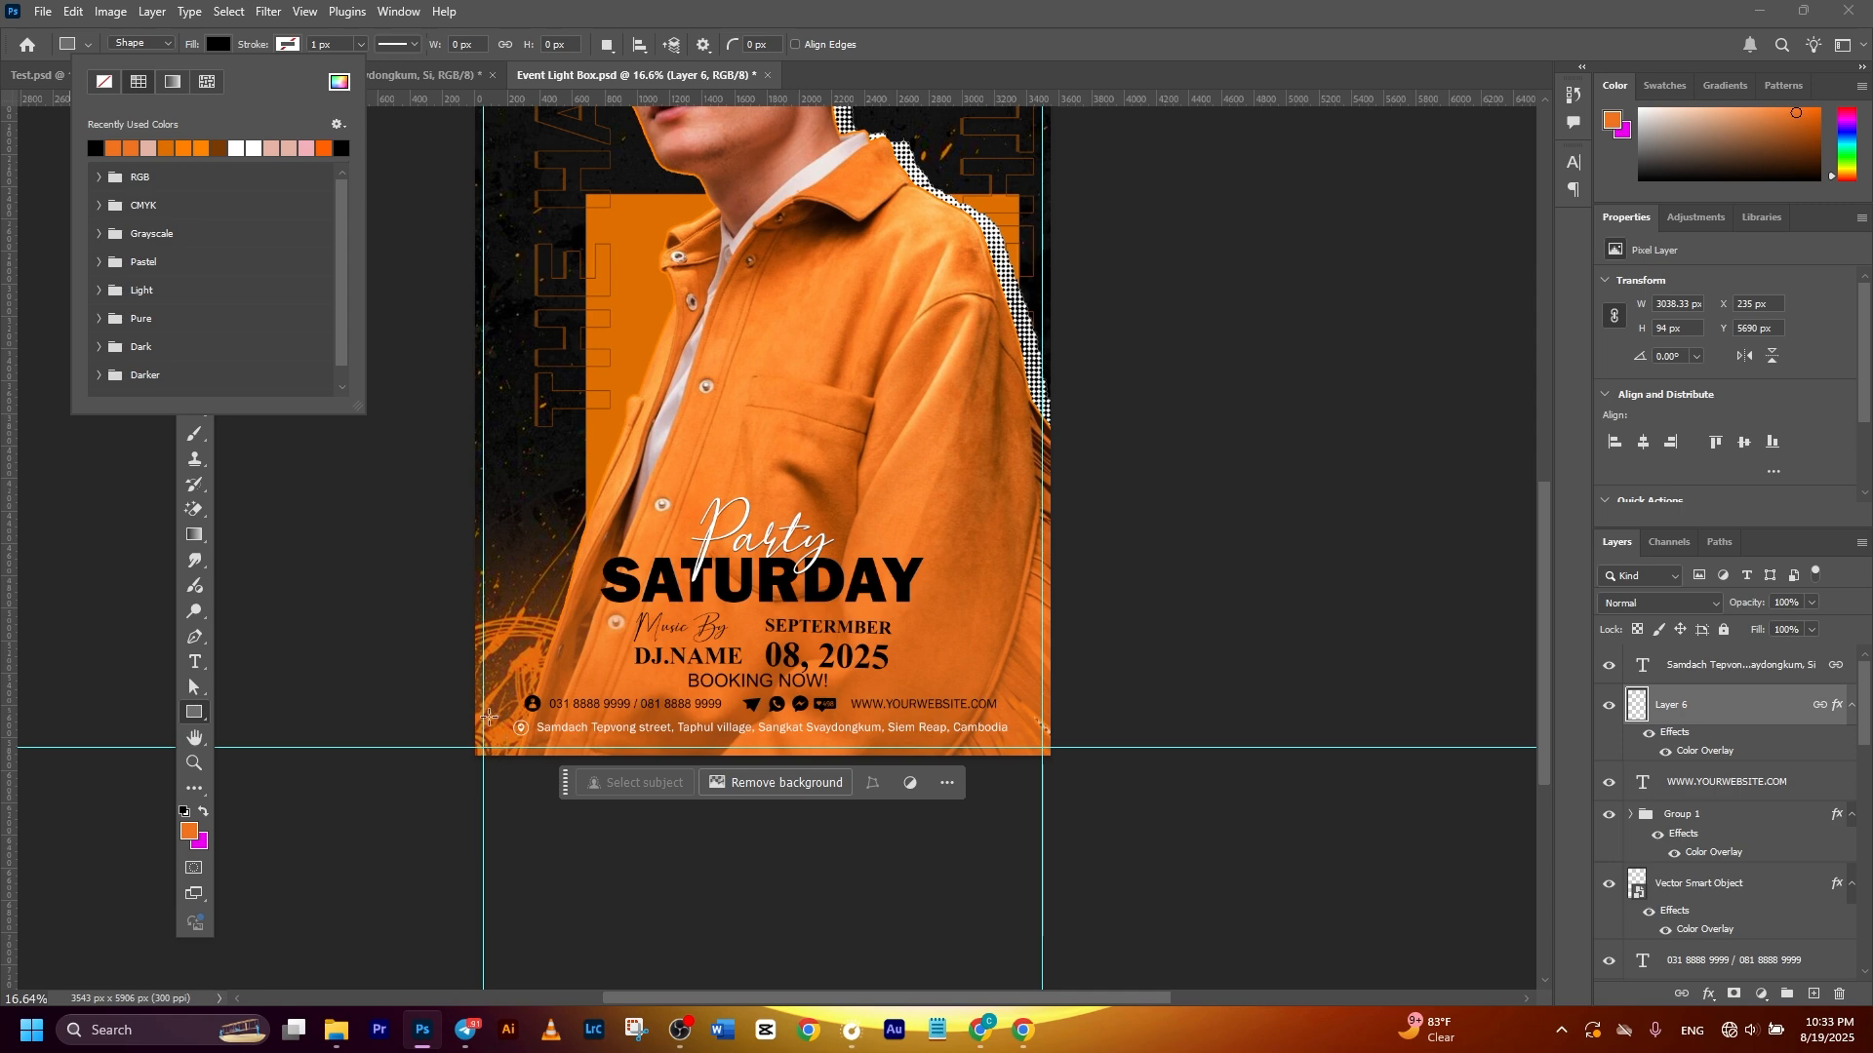
mouse_move(475, 718)
mouse_down()
mouse_move(556, 737)
mouse_move(1072, 737)
mouse_move(1052, 744)
mouse_up()
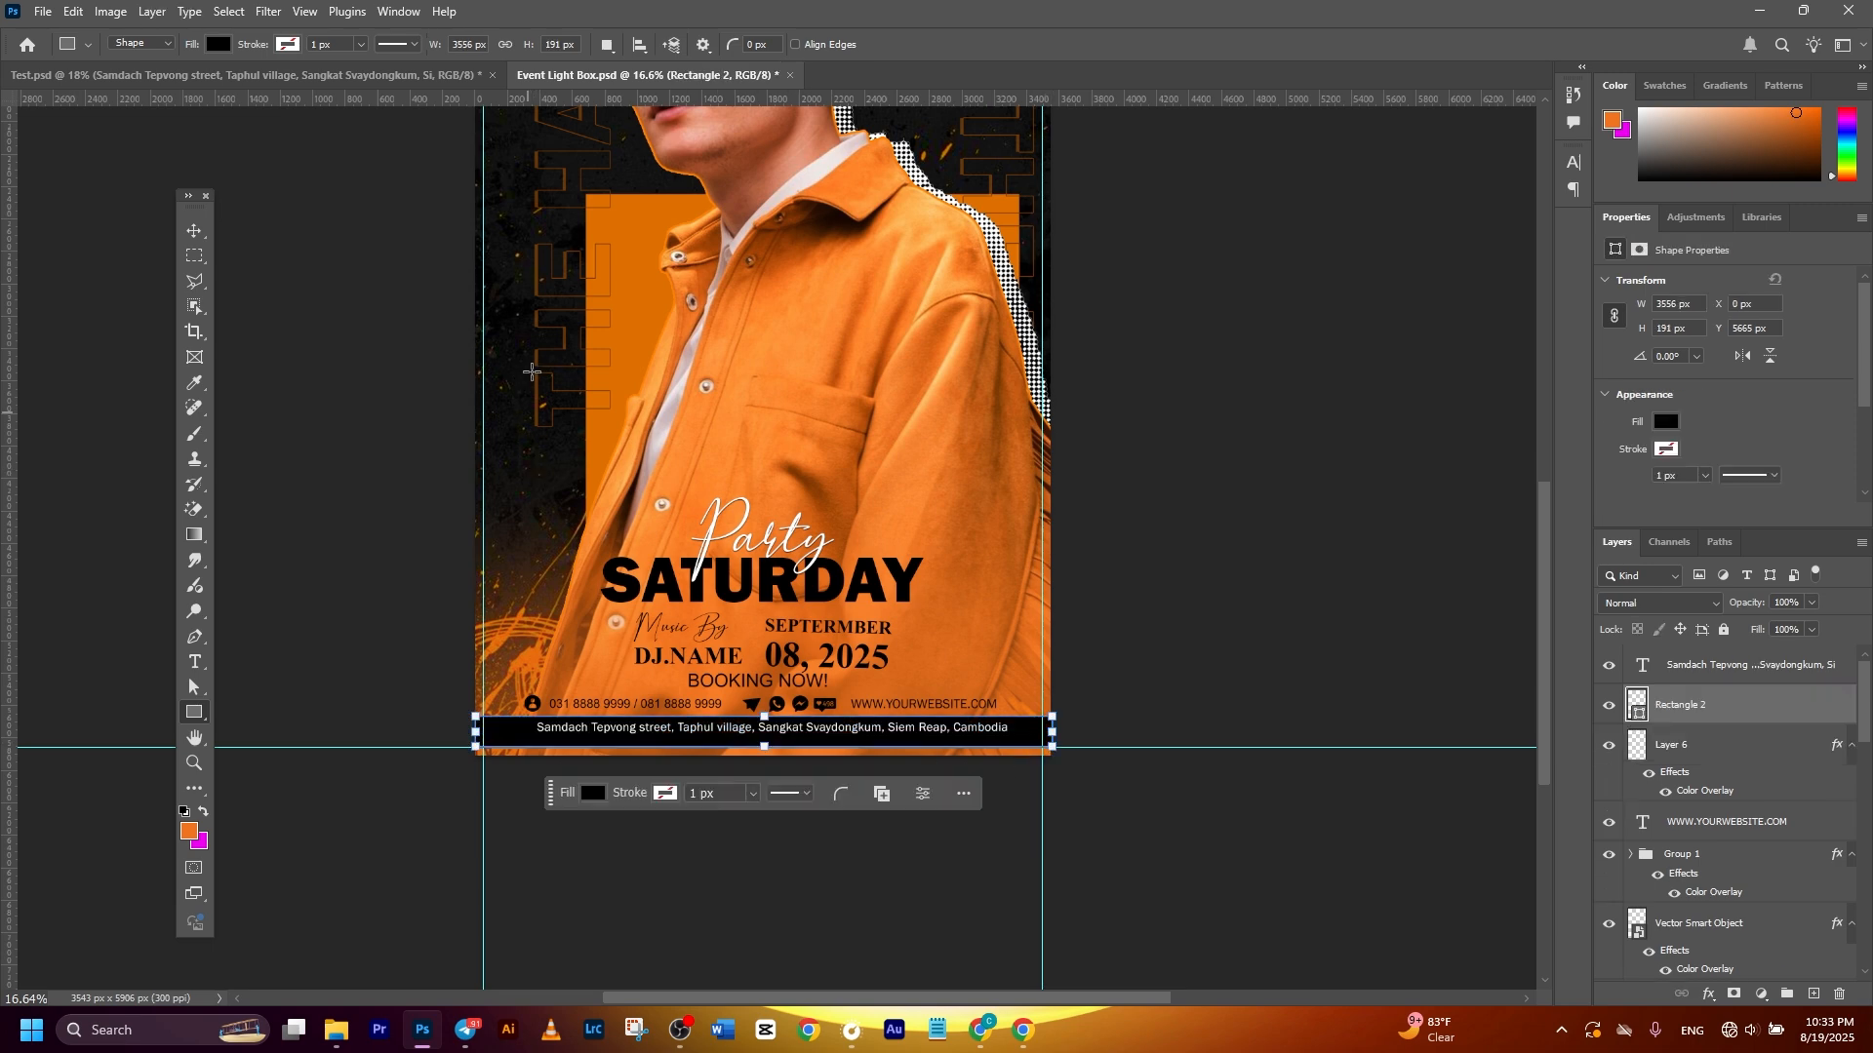
Align the address text and the black bar to each other on their vertical centres
click(195, 231)
click(1264, 582)
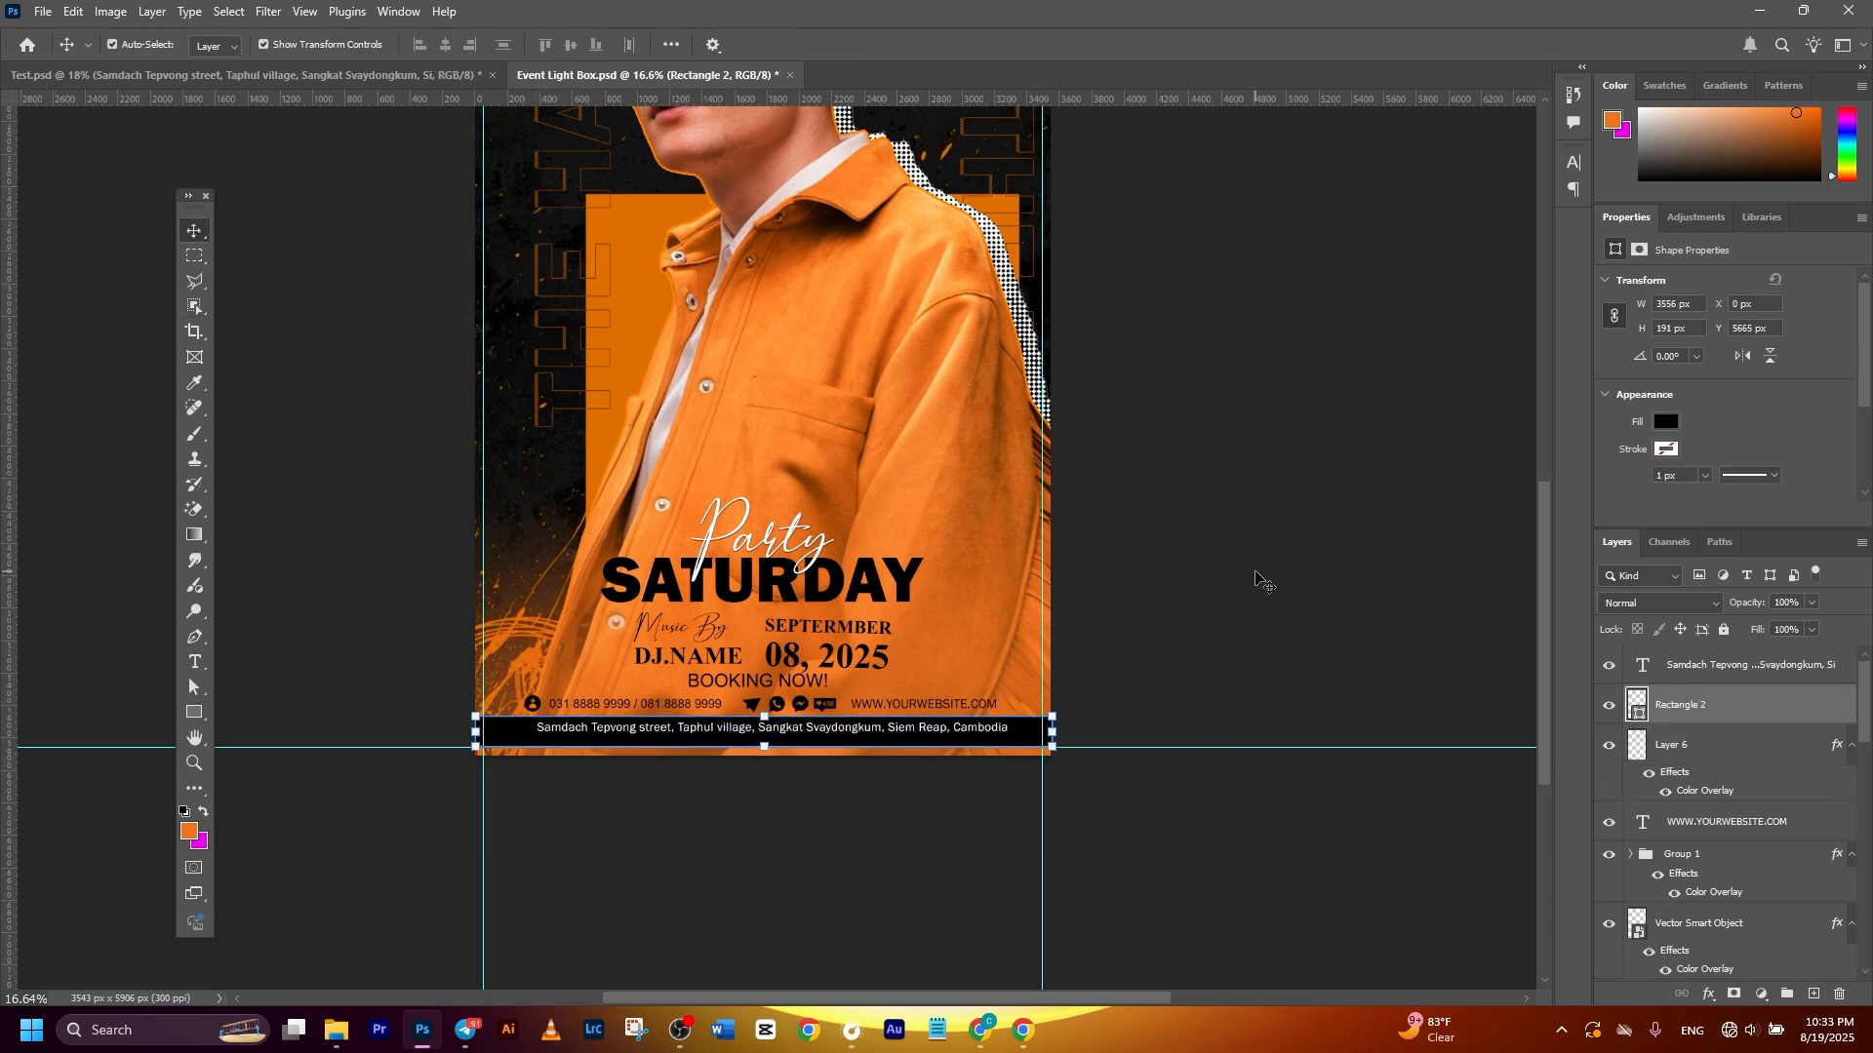
click(1761, 676)
shift+click(1733, 706)
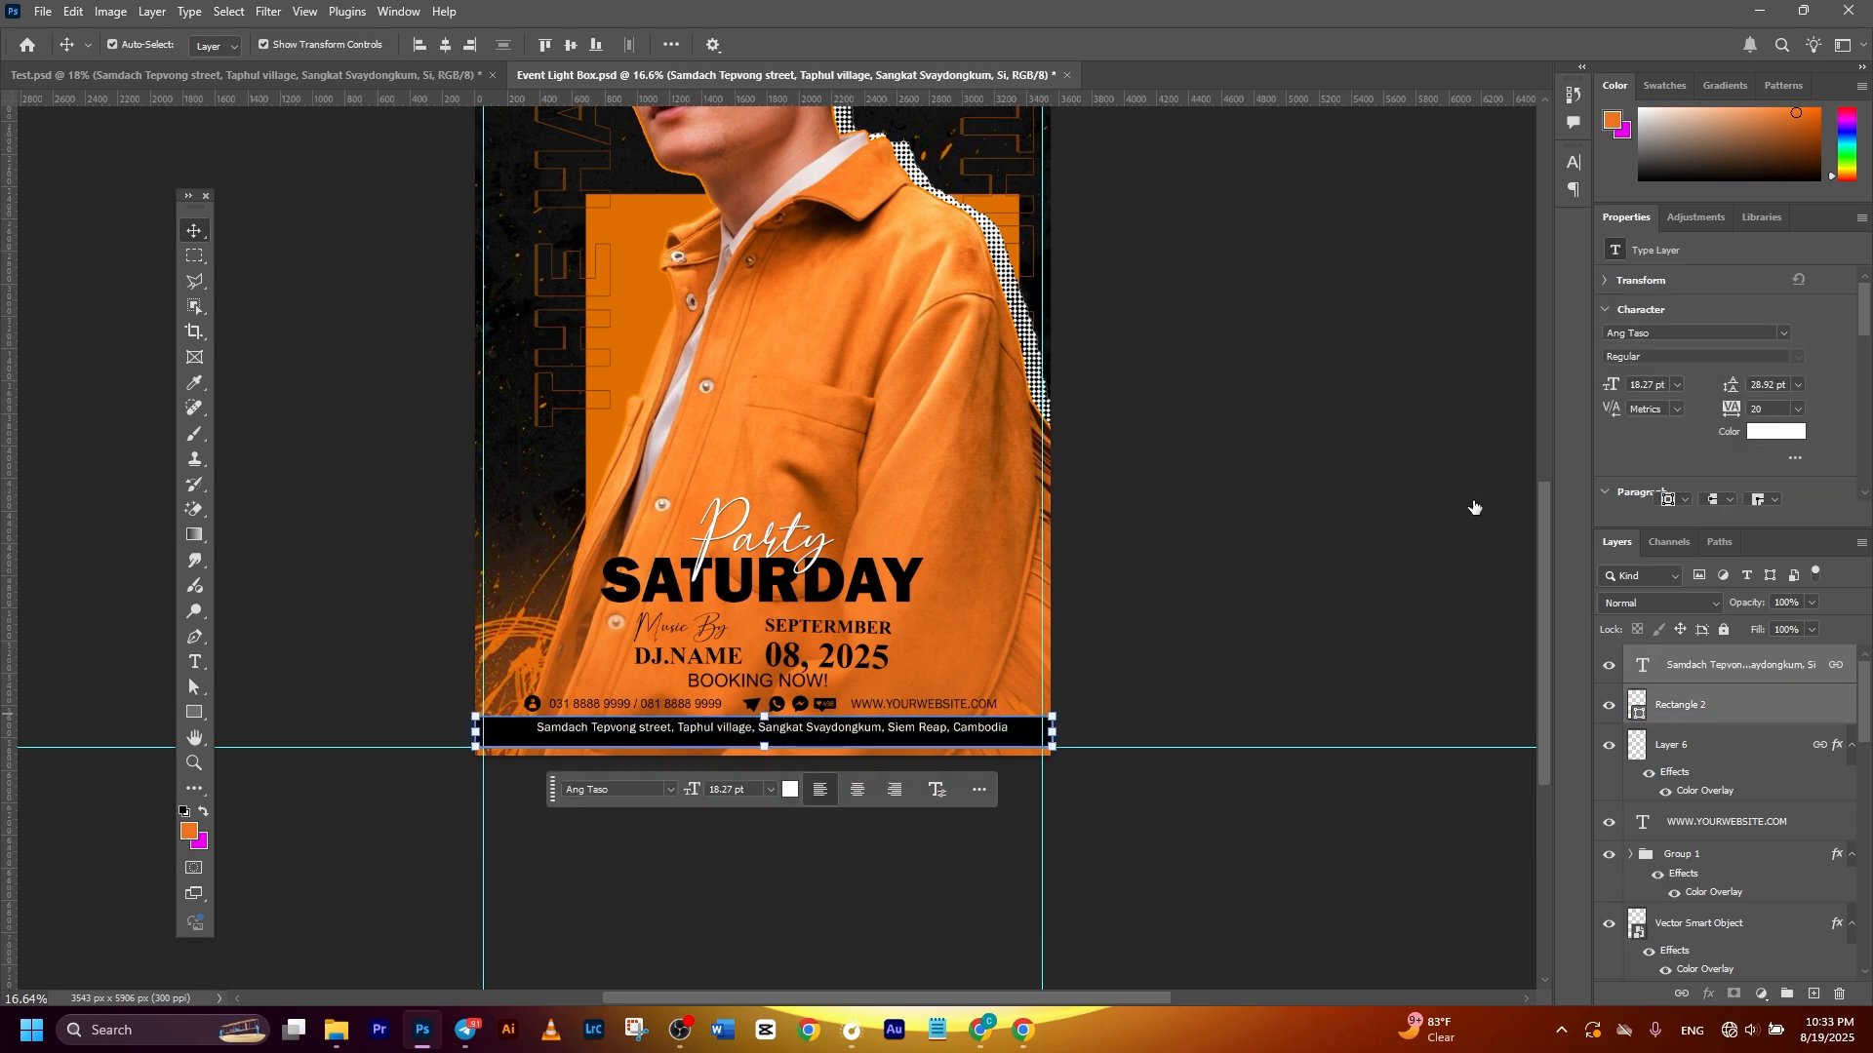
click(570, 45)
click(1208, 429)
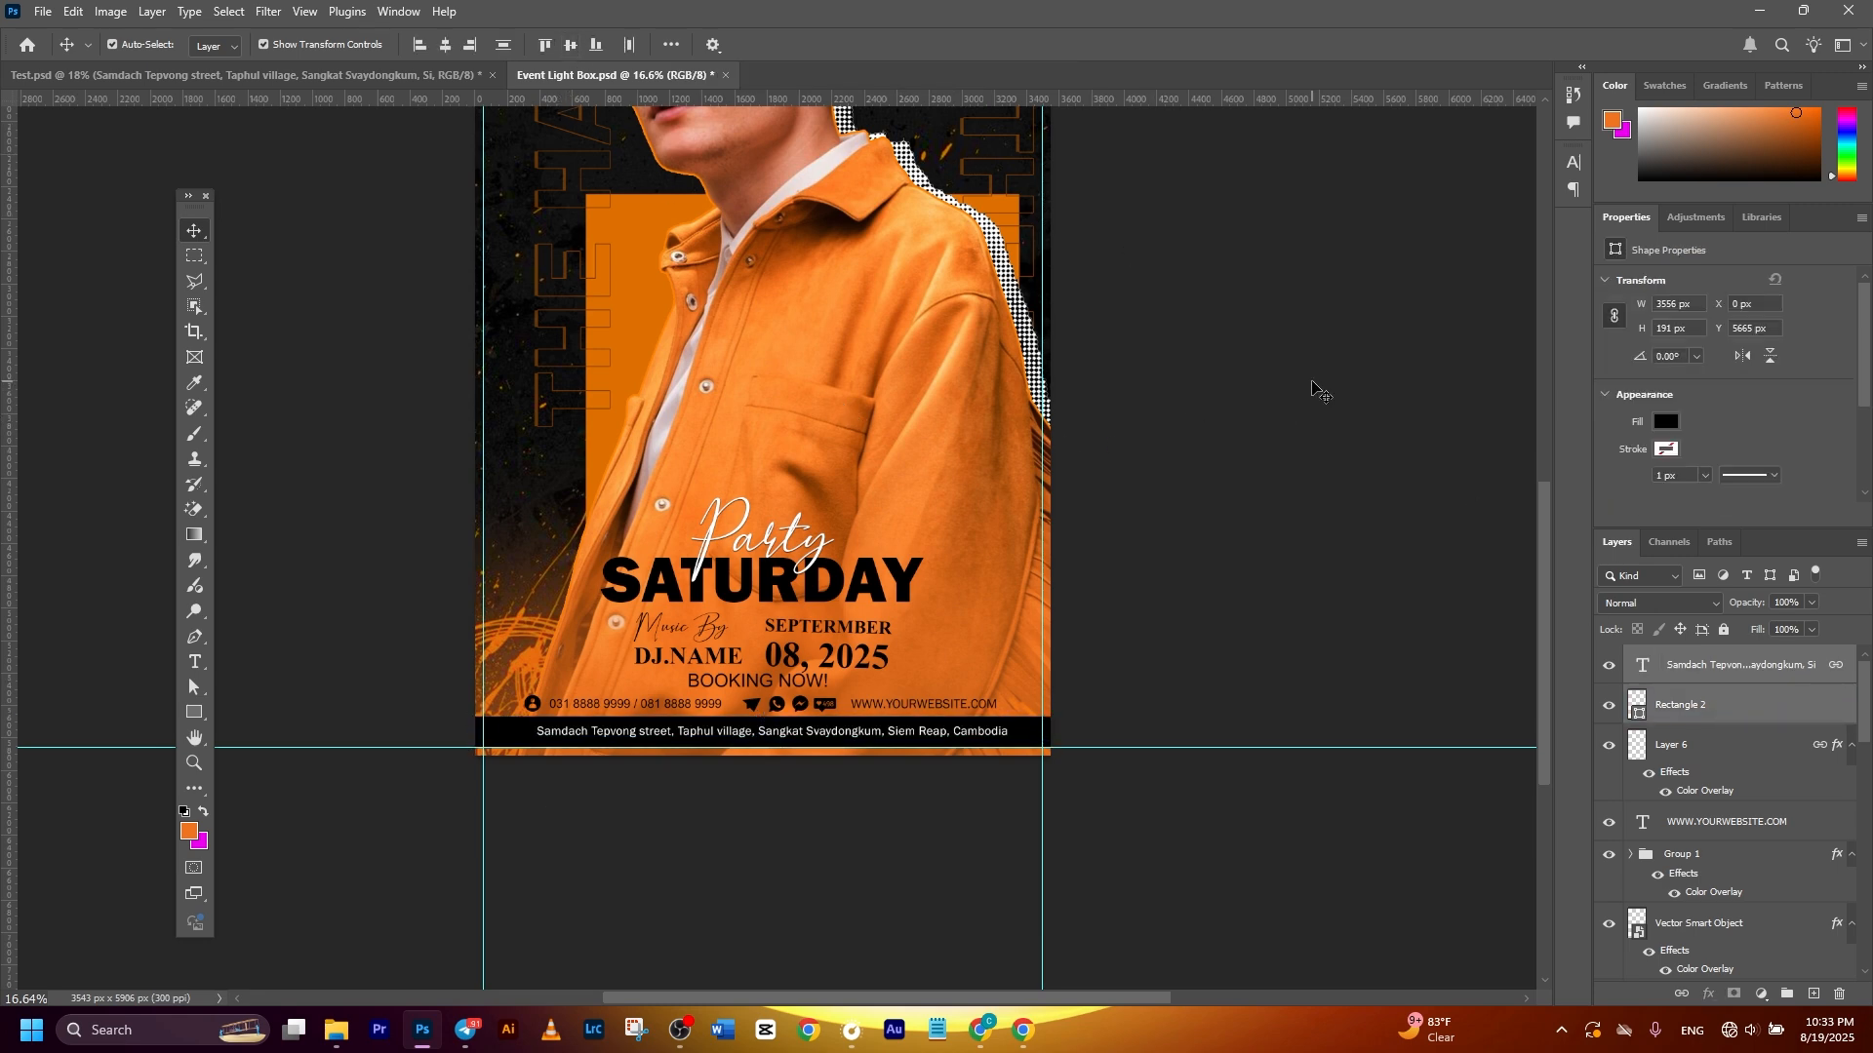
Shift the portrait together with its halftone copy slightly to the left on the poster
scroll(1268, 644, down, 3)
scroll(1122, 733, down, 1)
drag(940, 390, 911, 583)
scroll(906, 717, up, 2)
scroll(906, 724, down, 4)
drag(939, 680, 961, 716)
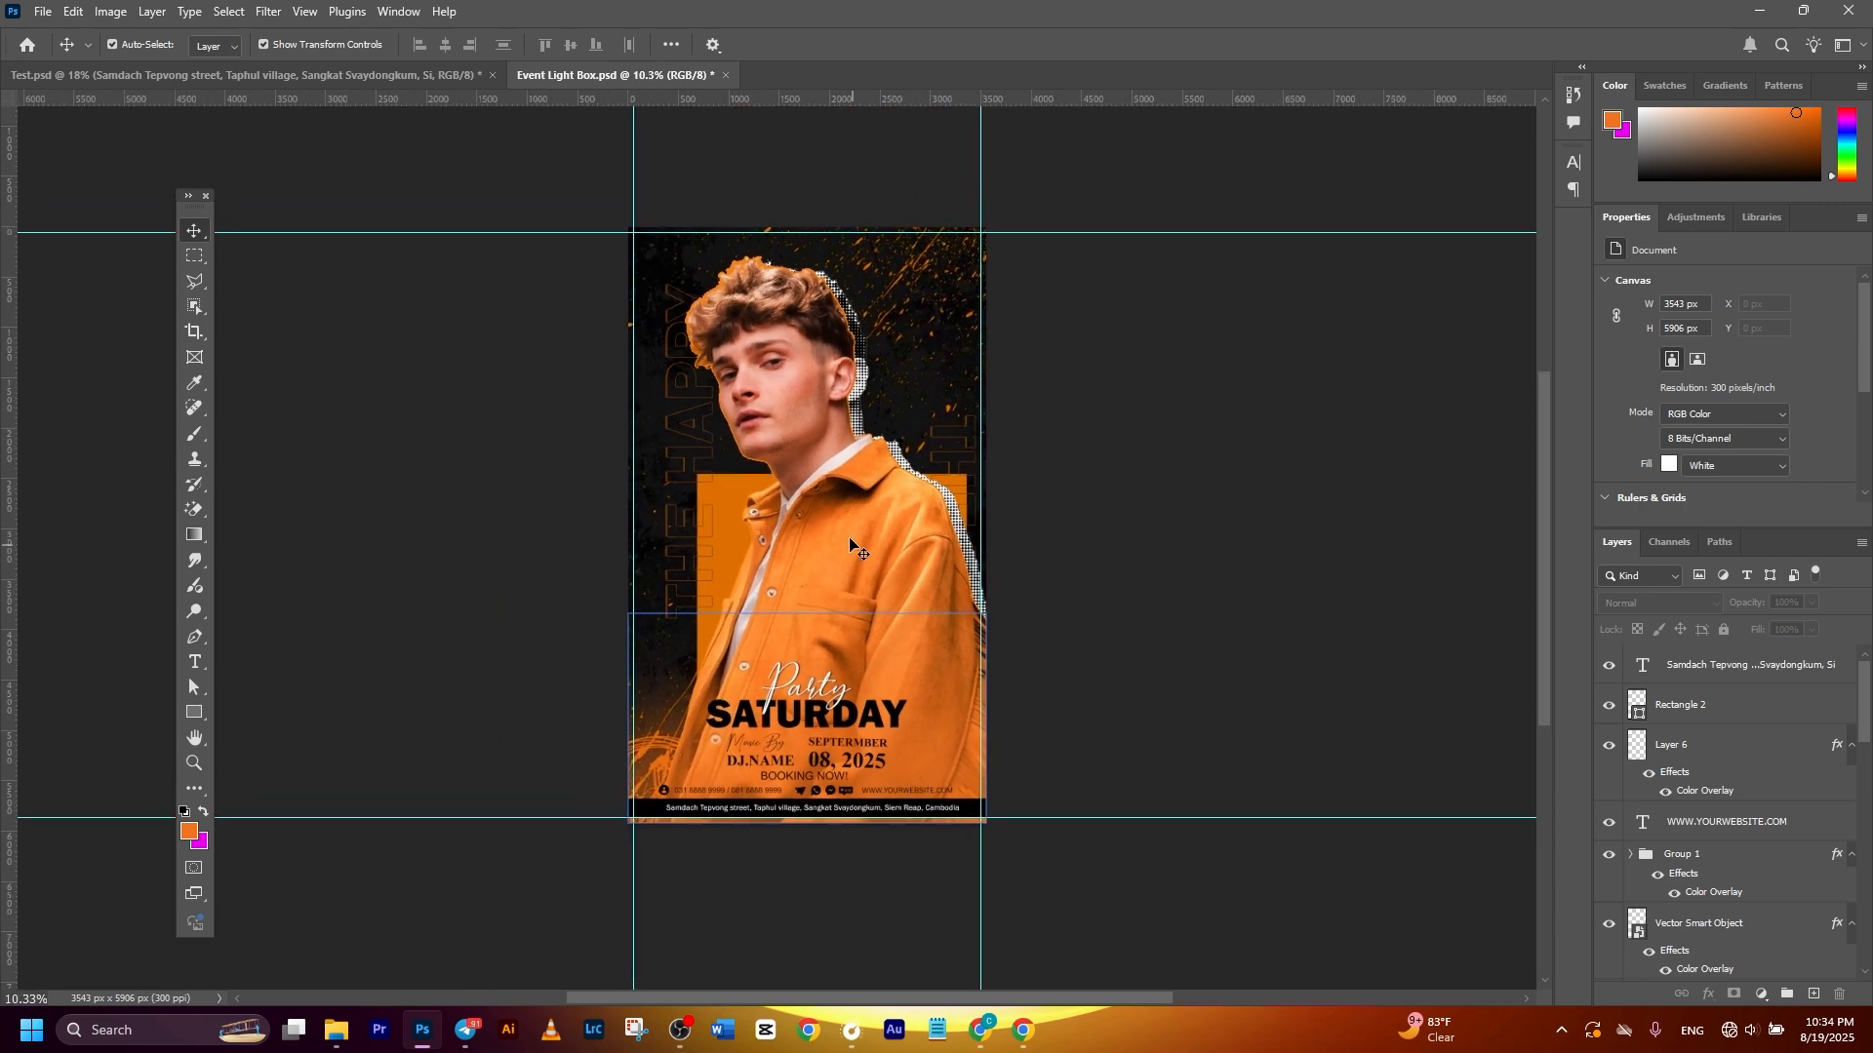
click(903, 546)
shift+click(958, 480)
drag(1100, 624, 1121, 617)
drag(904, 489, 896, 531)
key(ctrl+z)
key(ctrl+z)
drag(933, 587, 921, 586)
key(Return)
click(1121, 727)
Compare the orange fade over the portrait's lower part and the overall layout with the reference design in Test.psd
scroll(1040, 770, up, 1)
scroll(1034, 761, up, 4)
click(254, 75)
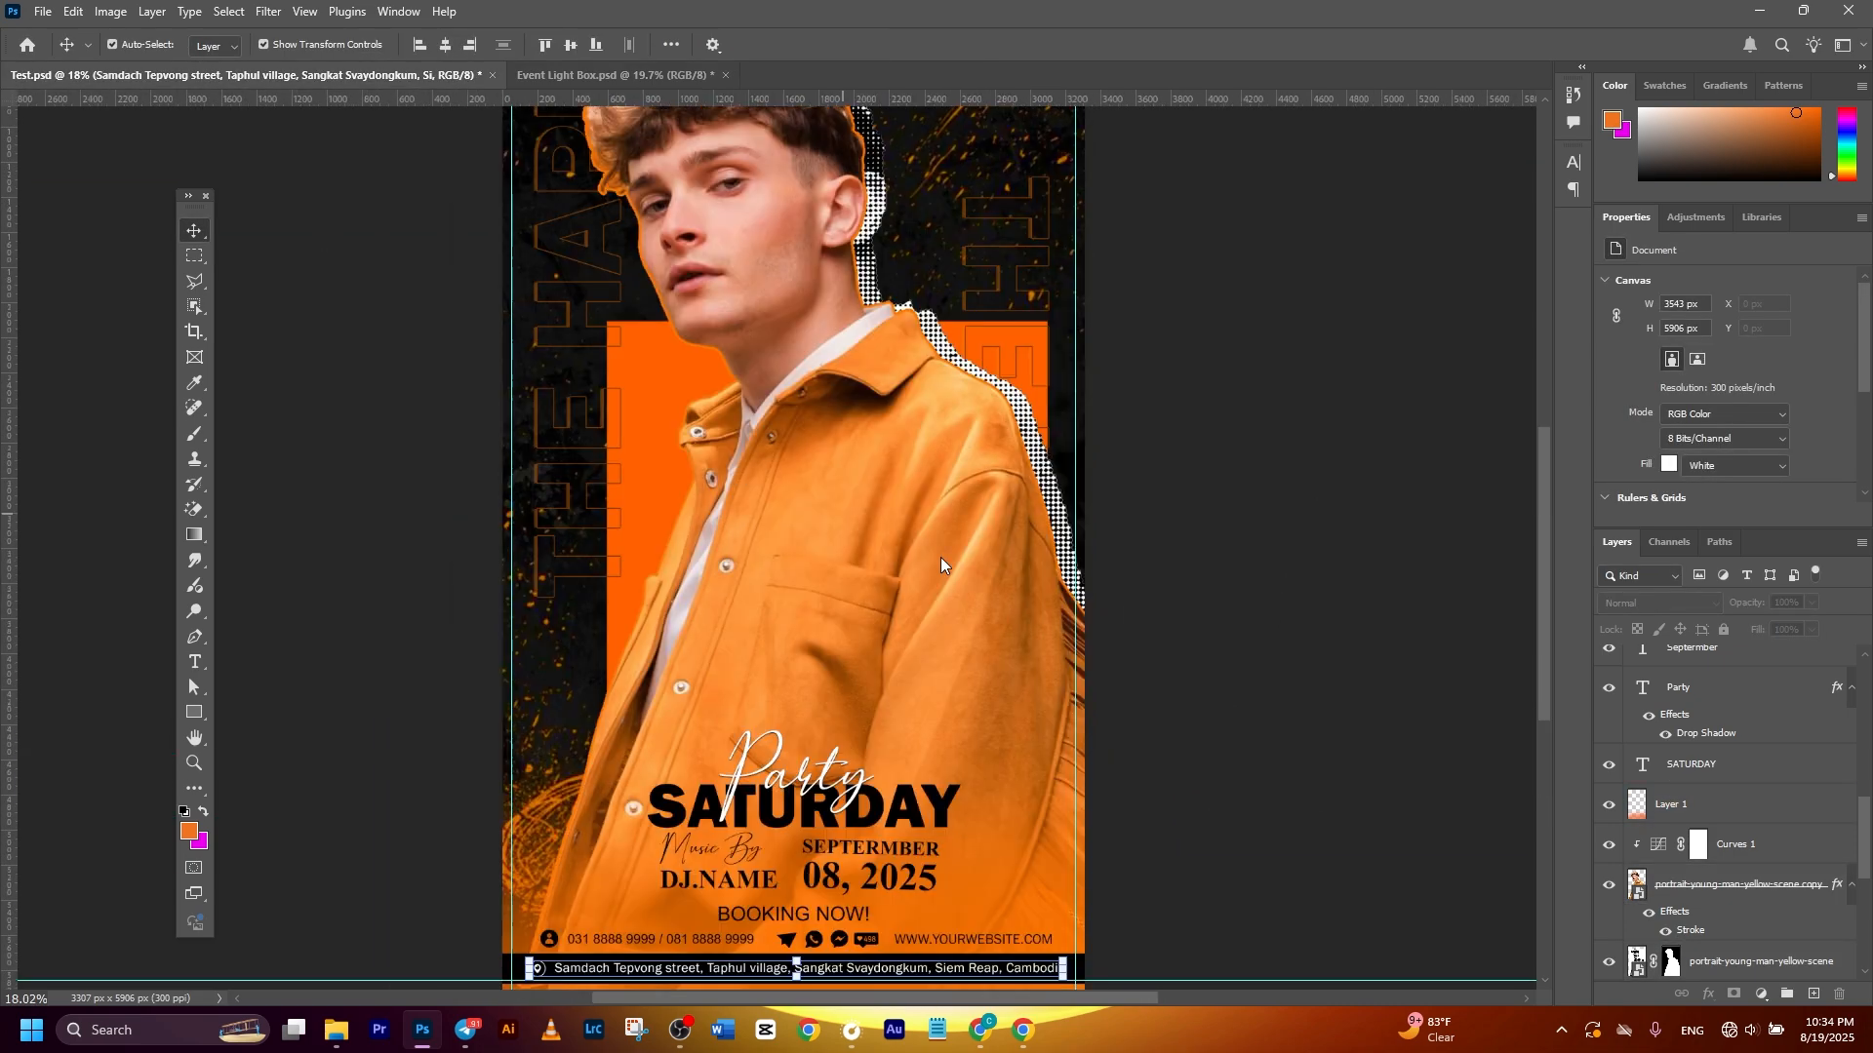
click(597, 76)
scroll(858, 585, down, 1)
scroll(1772, 740, down, 4)
click(1756, 797)
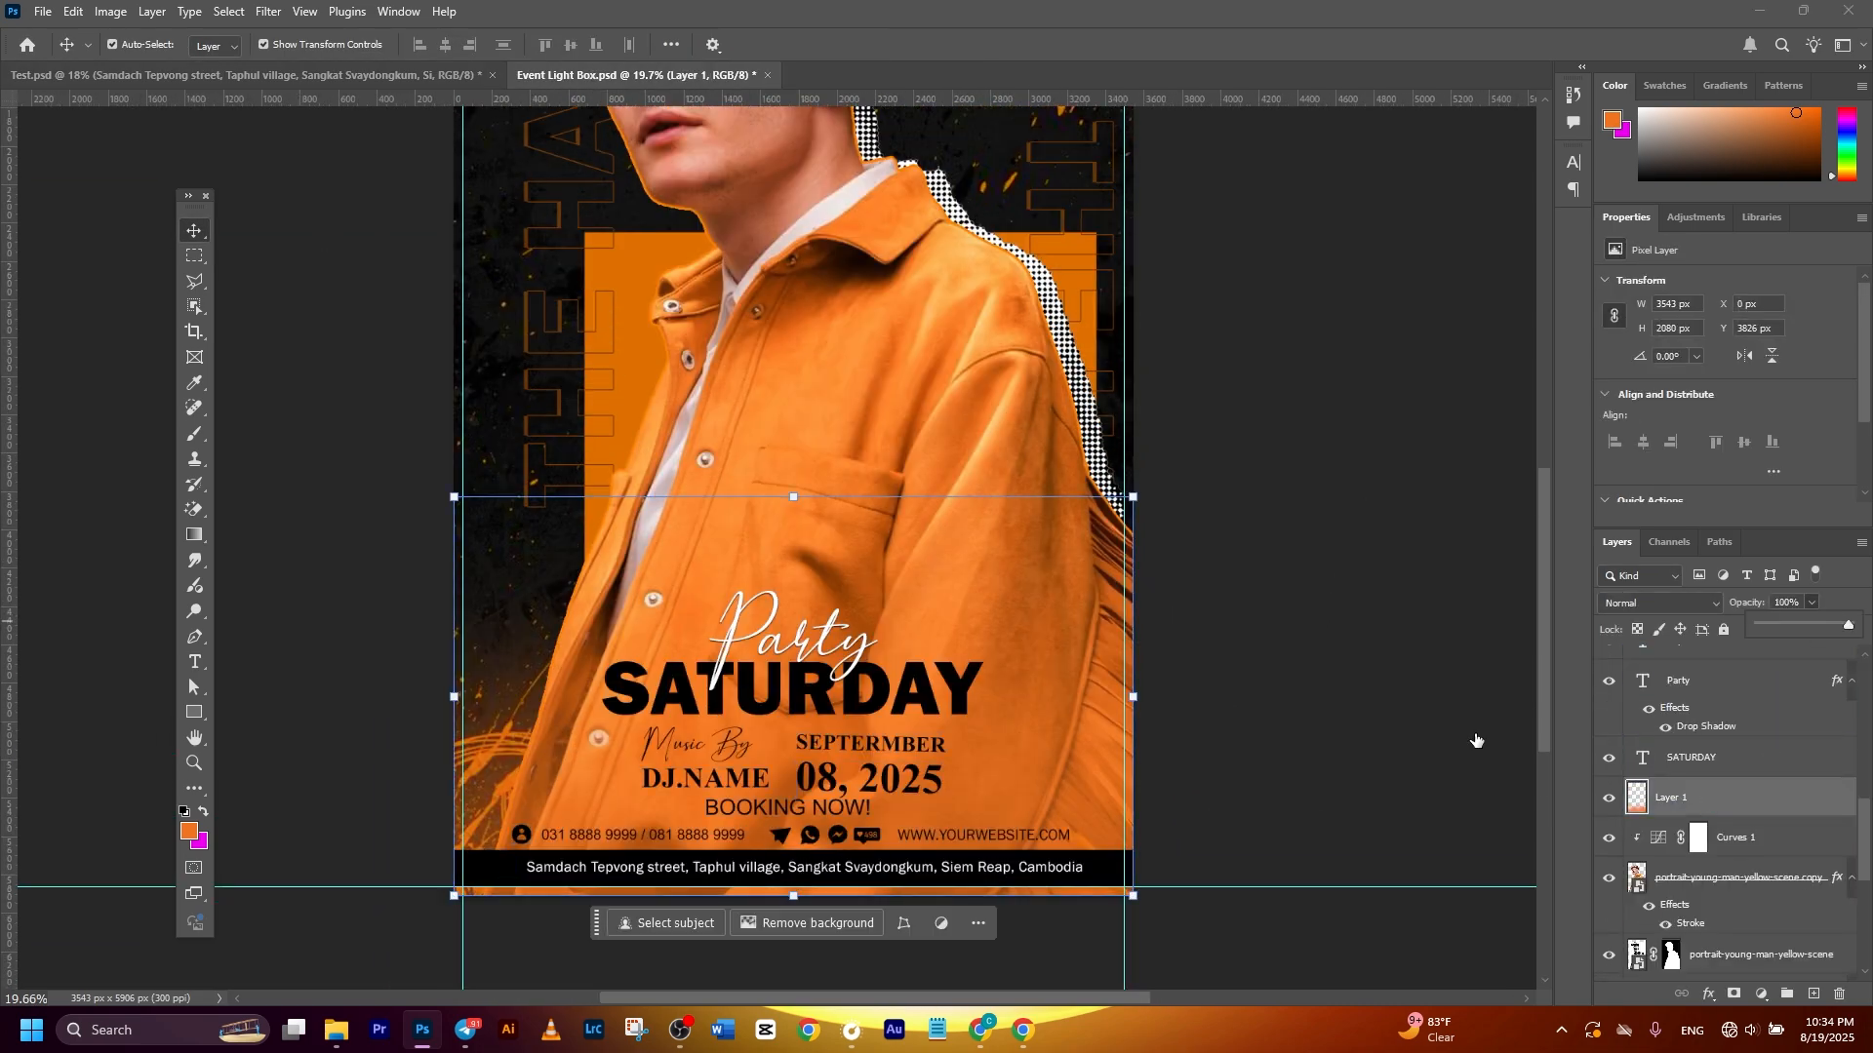
click(1258, 751)
scroll(1003, 752, down, 7)
scroll(1141, 623, up, 2)
click(254, 75)
scroll(846, 322, down, 8)
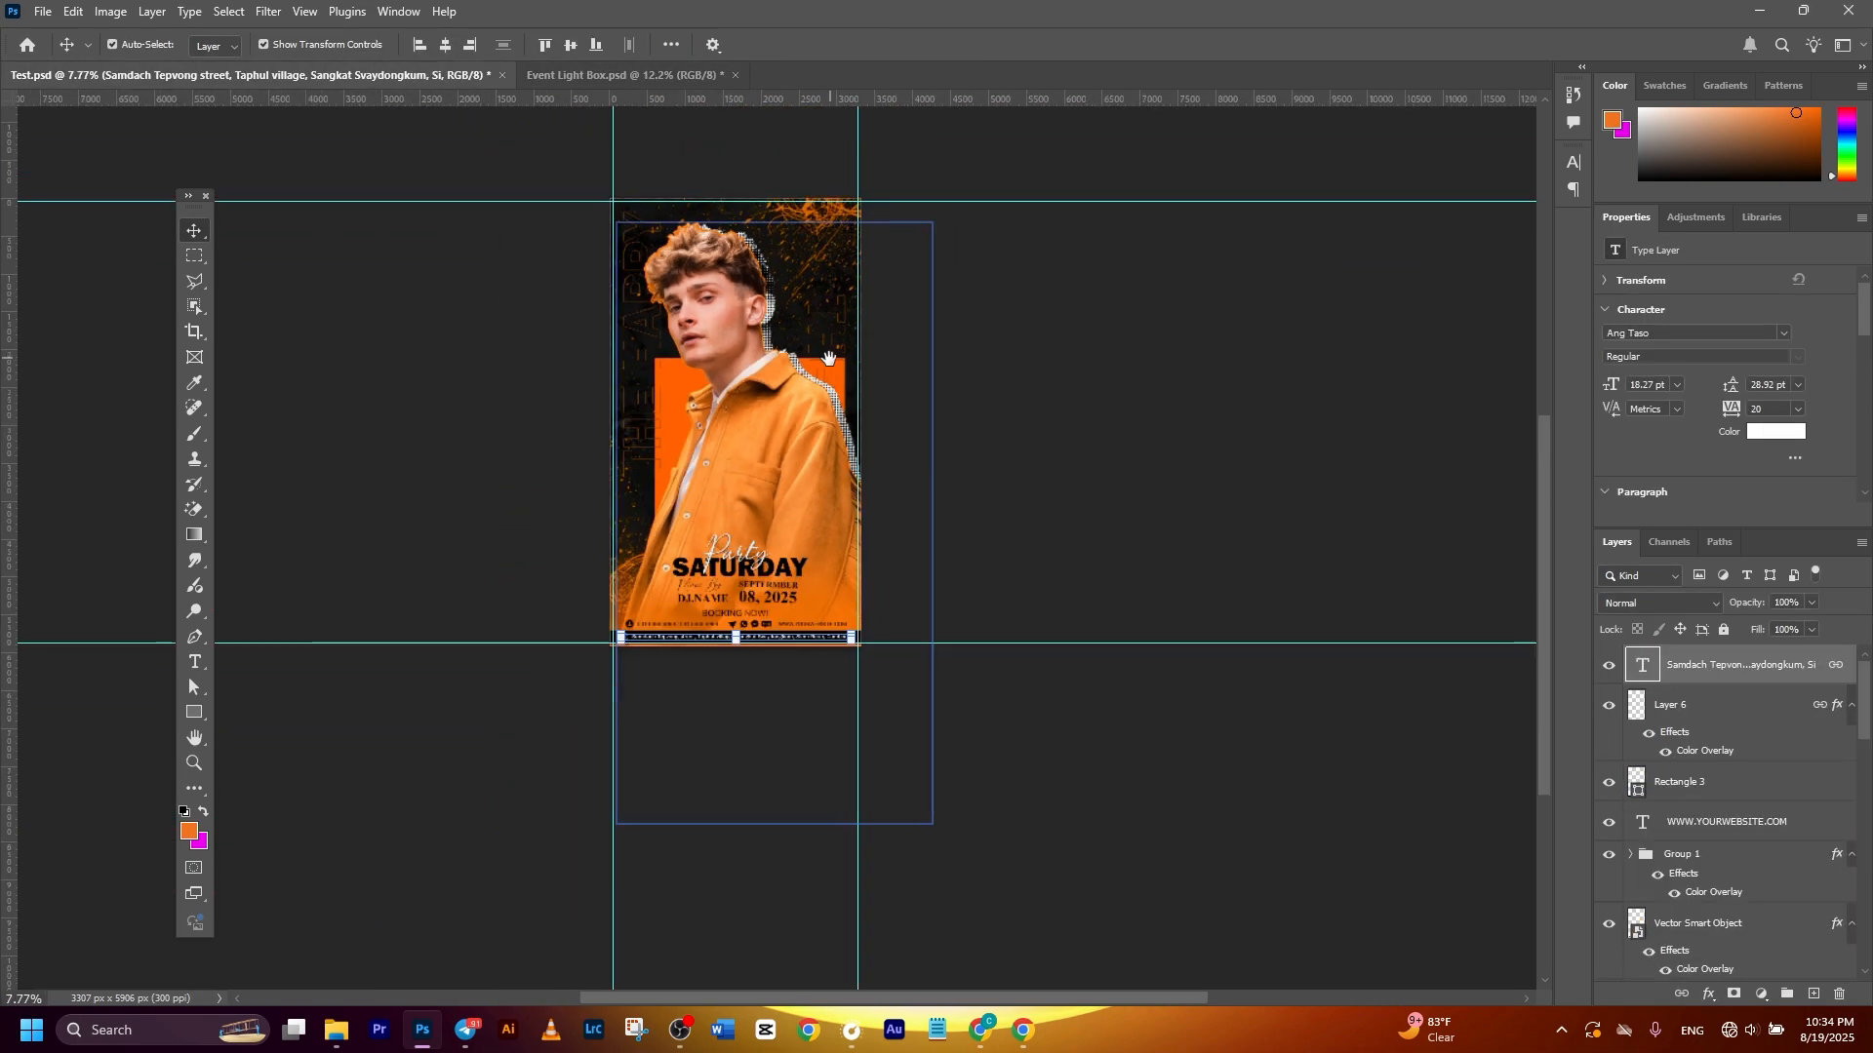
Adjust the orange splatter texture in the upper background of Event Light Box.psd
click(624, 75)
click(935, 290)
scroll(935, 290, down, 6)
drag(840, 156, 840, 190)
key(Return)
click(1129, 426)
Compare with Test.psd and stretch the orange rectangle behind the portrait upward to 105.58% of its height, keeping its width
scroll(1129, 426, up, 7)
drag(1112, 351, 1149, 520)
click(178, 75)
click(649, 75)
scroll(837, 499, up, 1)
scroll(859, 507, down, 2)
drag(927, 534, 956, 536)
click(313, 75)
click(624, 76)
scroll(648, 329, up, 2)
click(732, 507)
drag(888, 472, 888, 447)
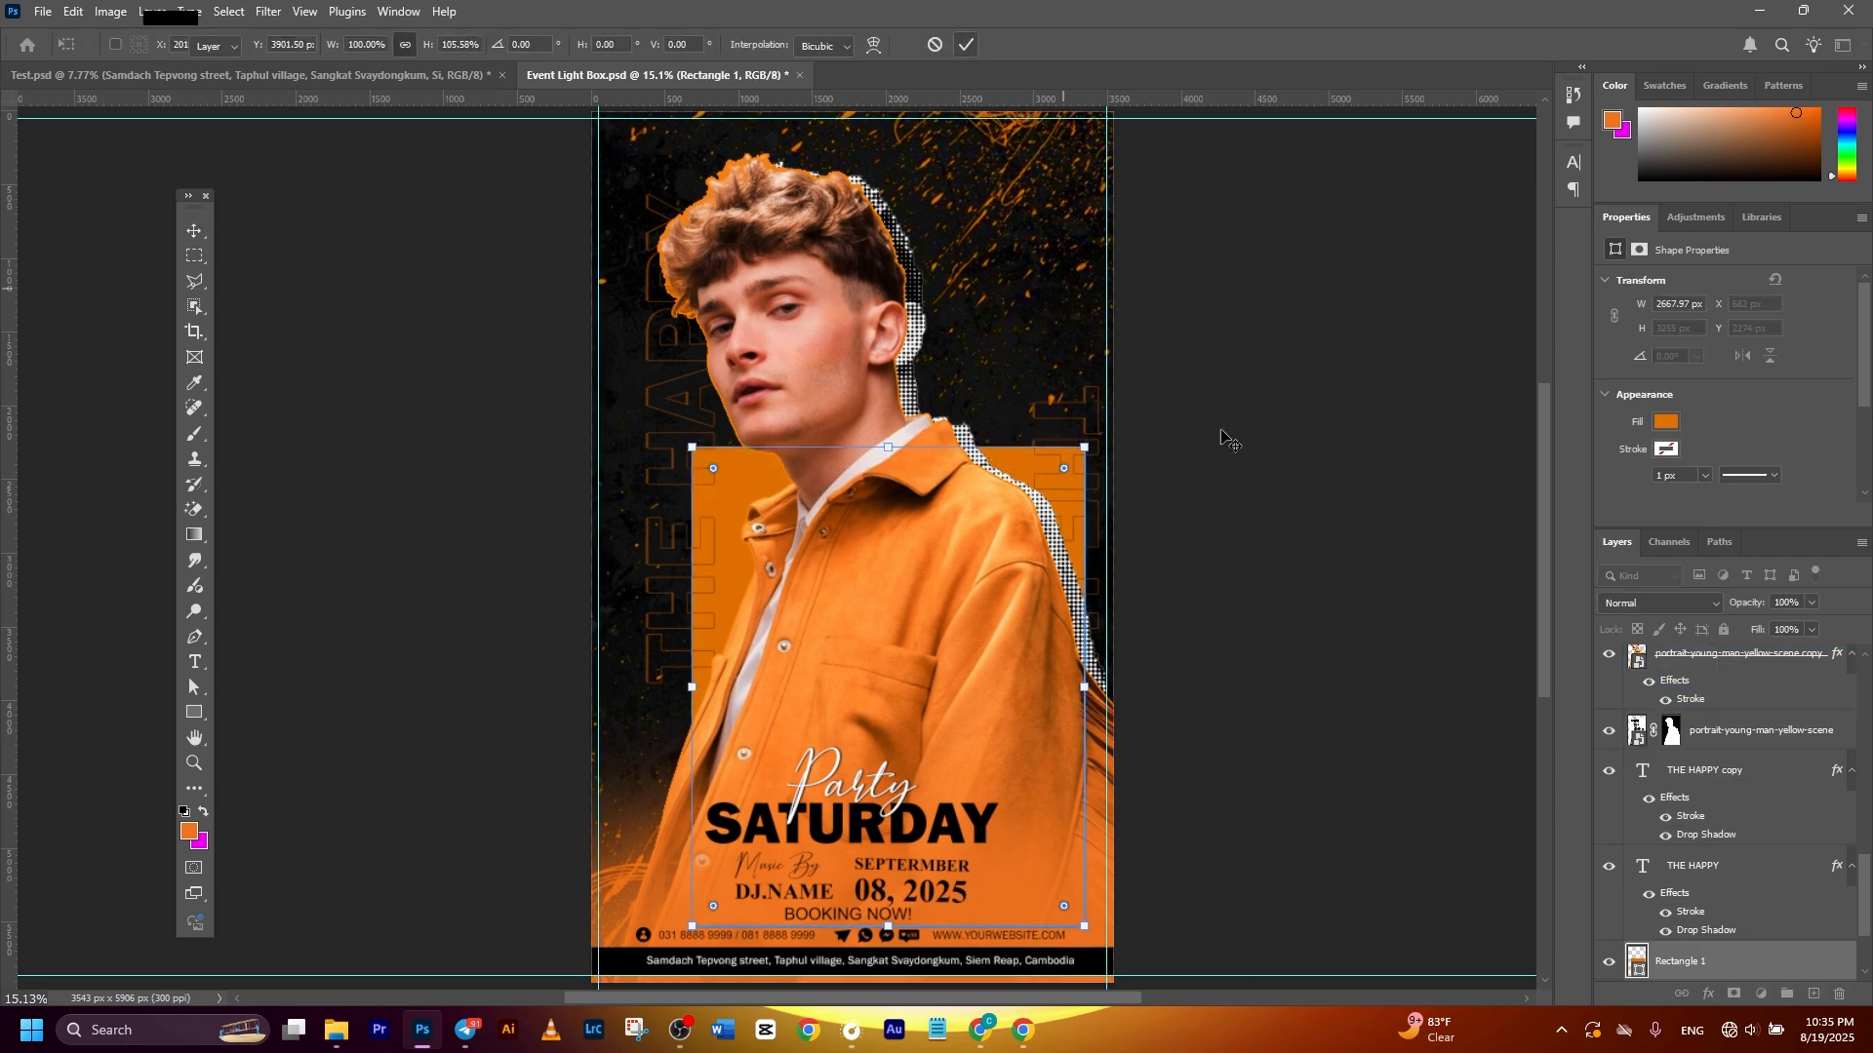
click(1211, 439)
scroll(1210, 441, down, 4)
scroll(1213, 459, up, 1)
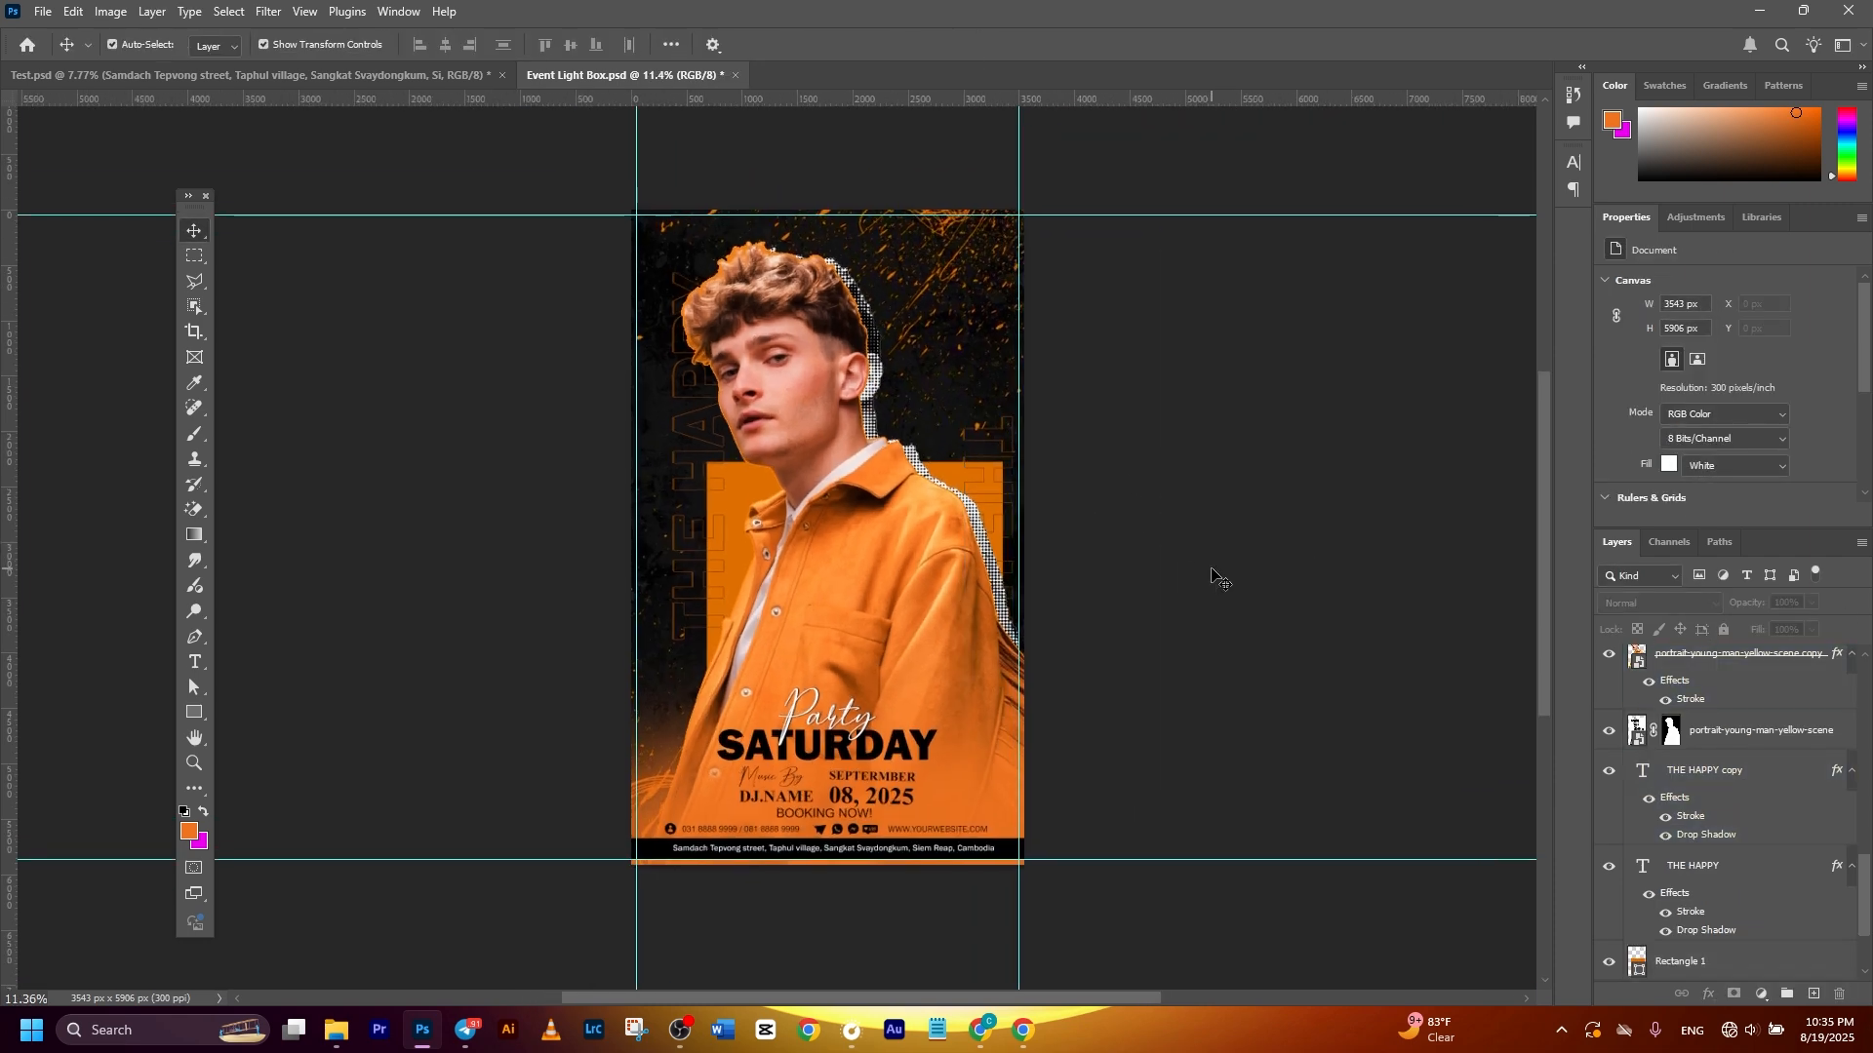